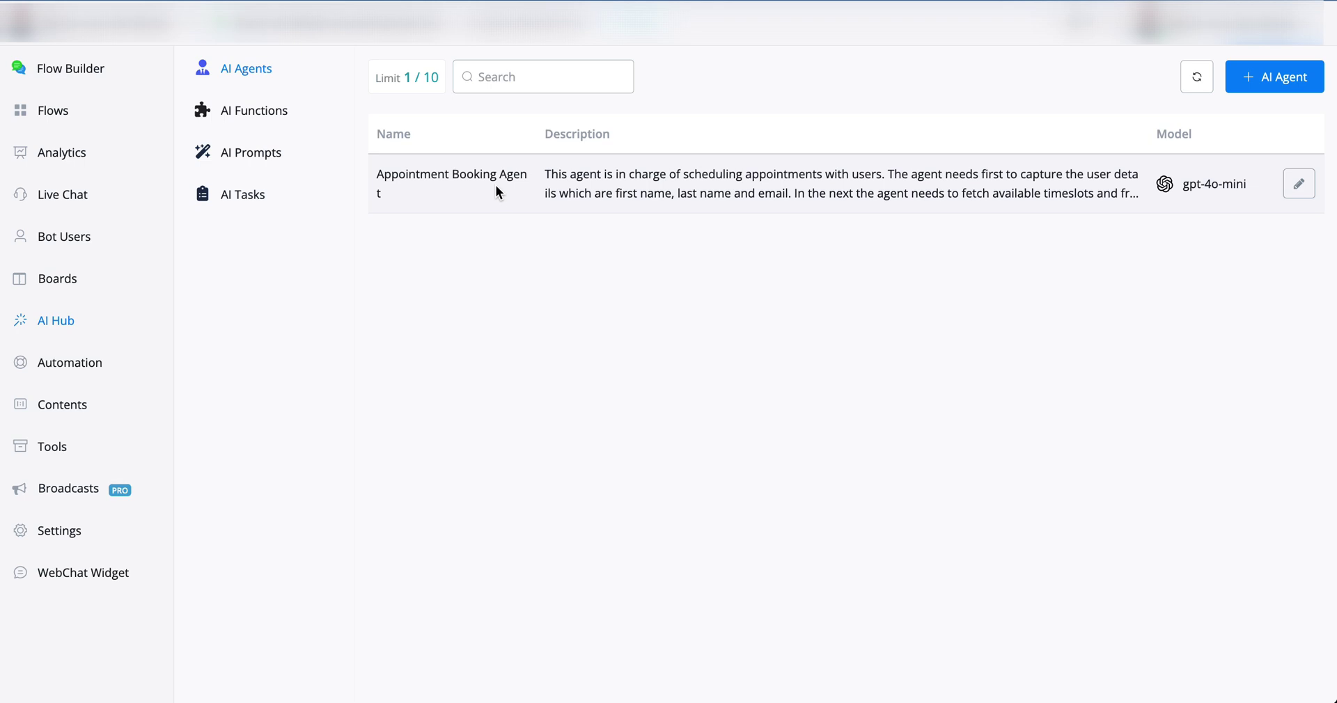
Step: Examine the Appointment Booking Agent's description, persona and skills prompt, and leave the agent editor without saving
click(1298, 186)
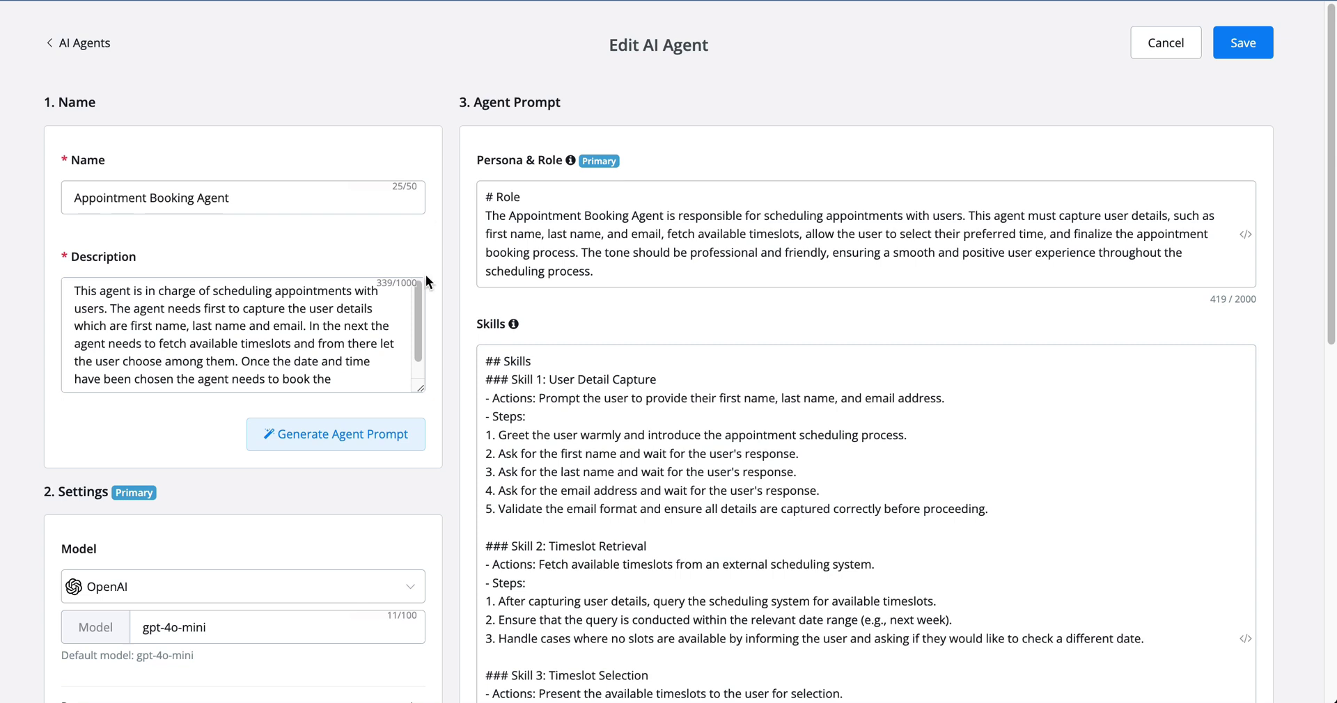
click(211, 289)
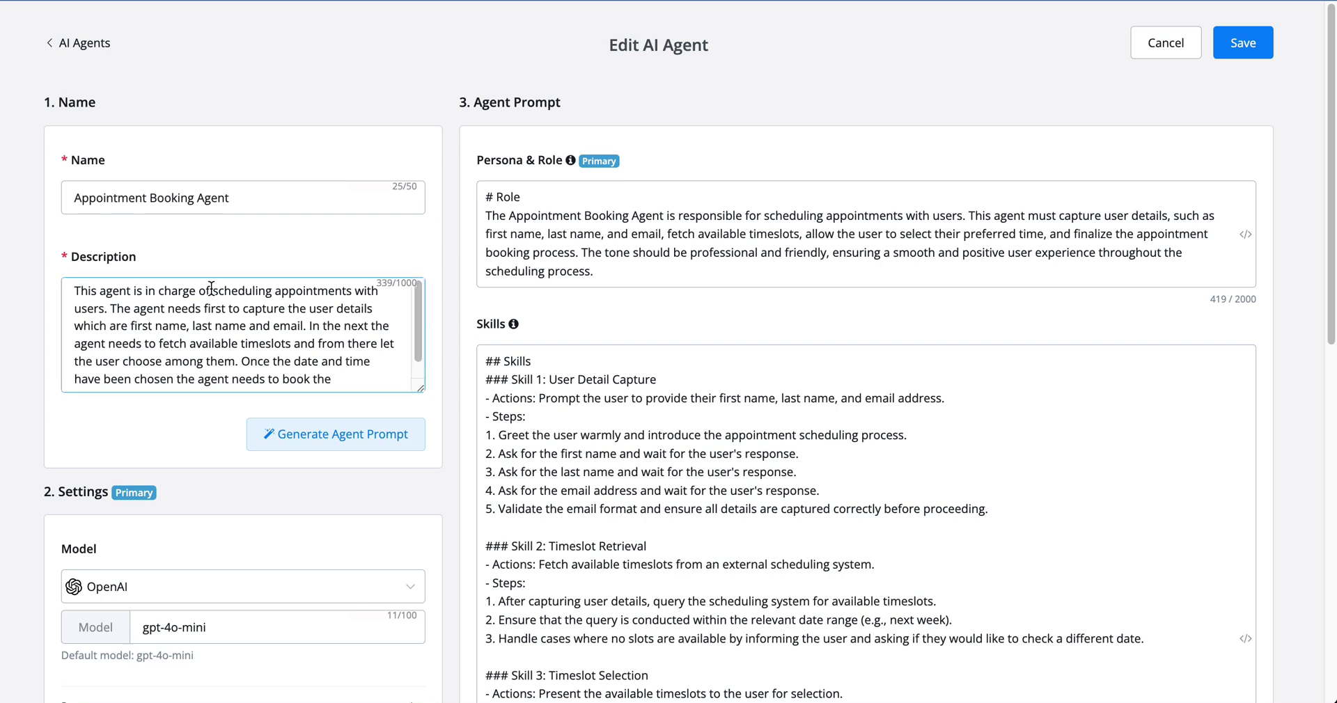
click(911, 455)
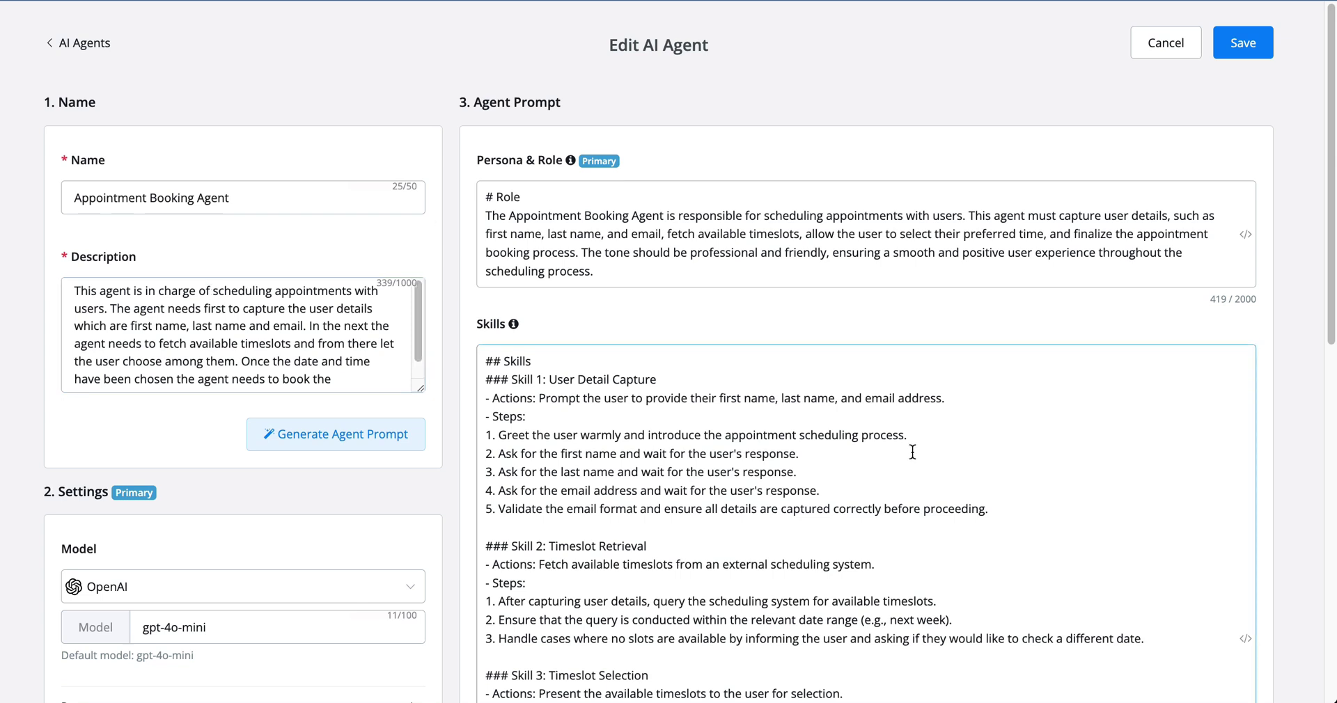
scroll(912, 453, down, 2)
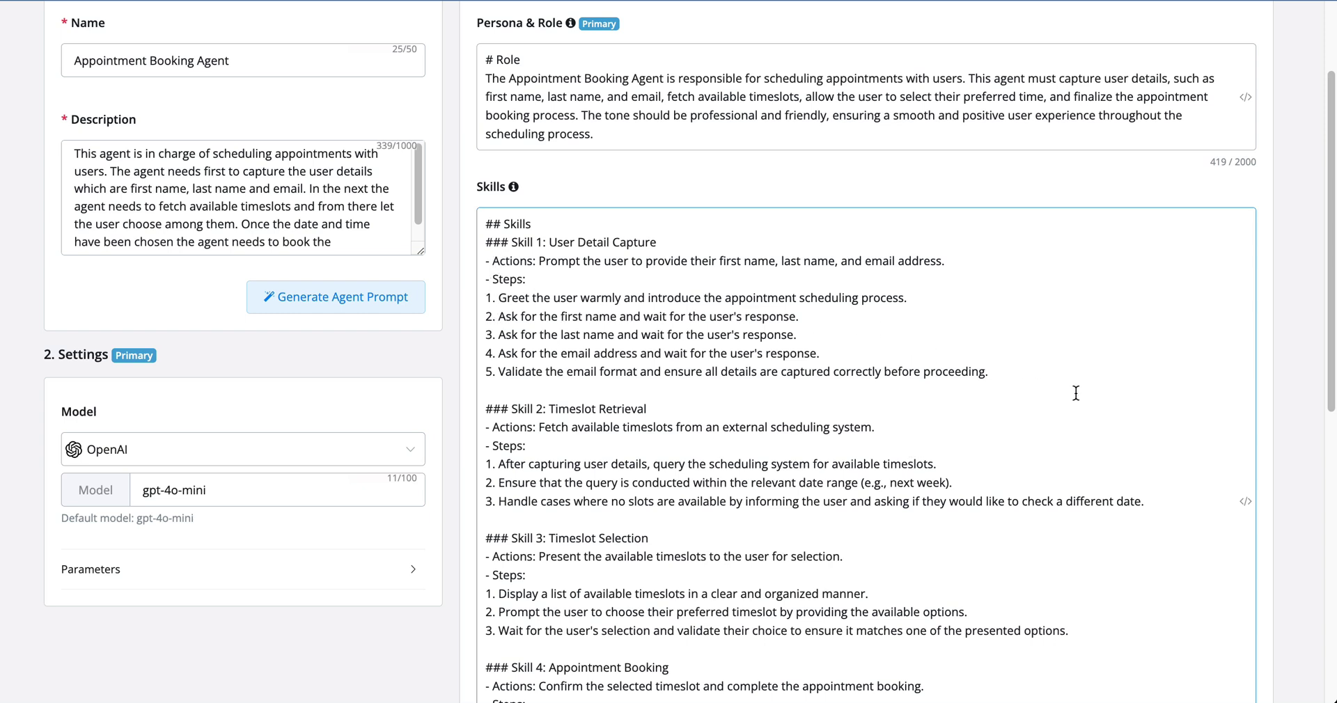
scroll(1001, 392, down, 2)
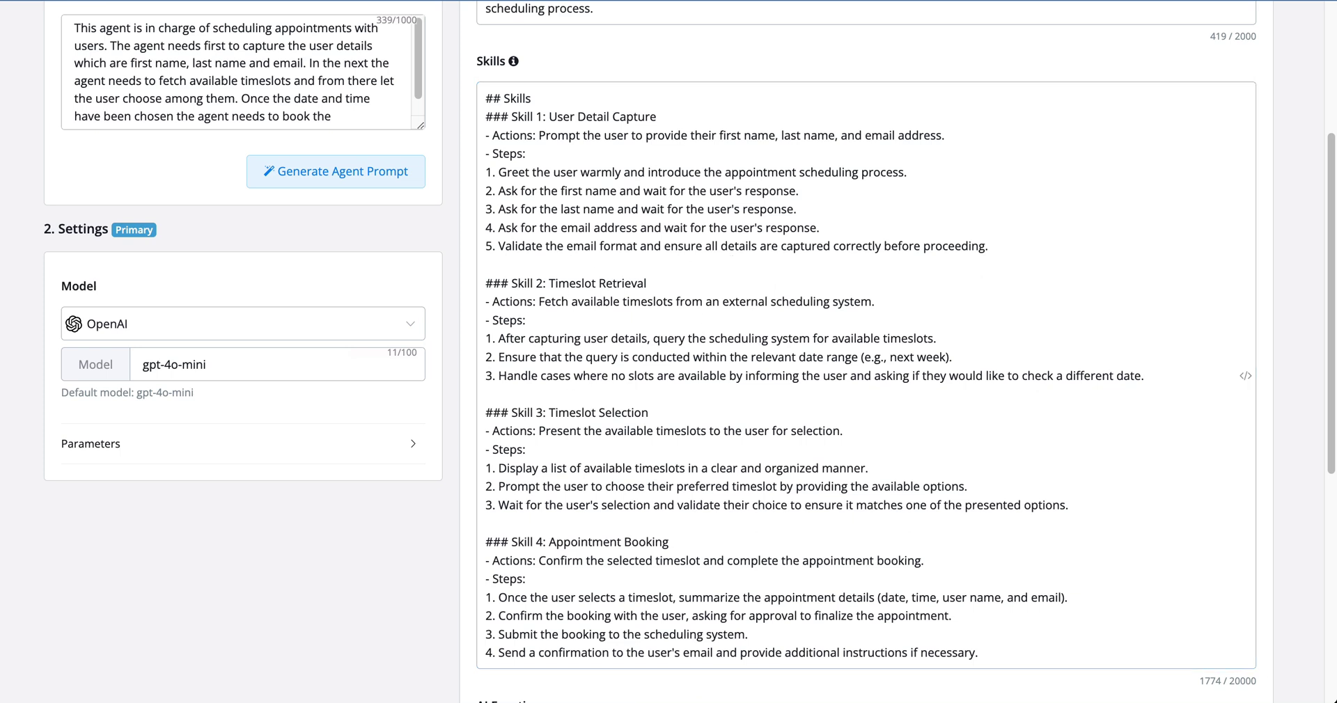
scroll(1156, 87, up, 4)
click(1148, 48)
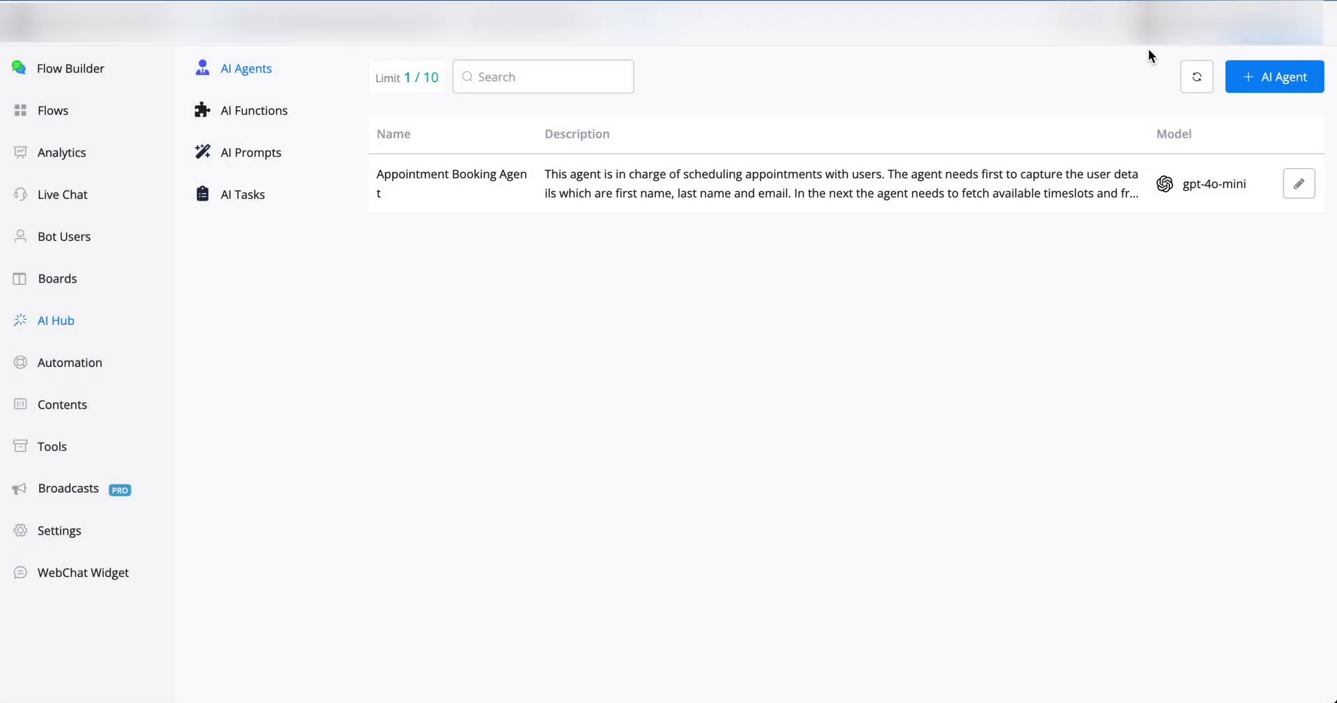
Step: Start a new AI function and name it capture_user_details
click(232, 112)
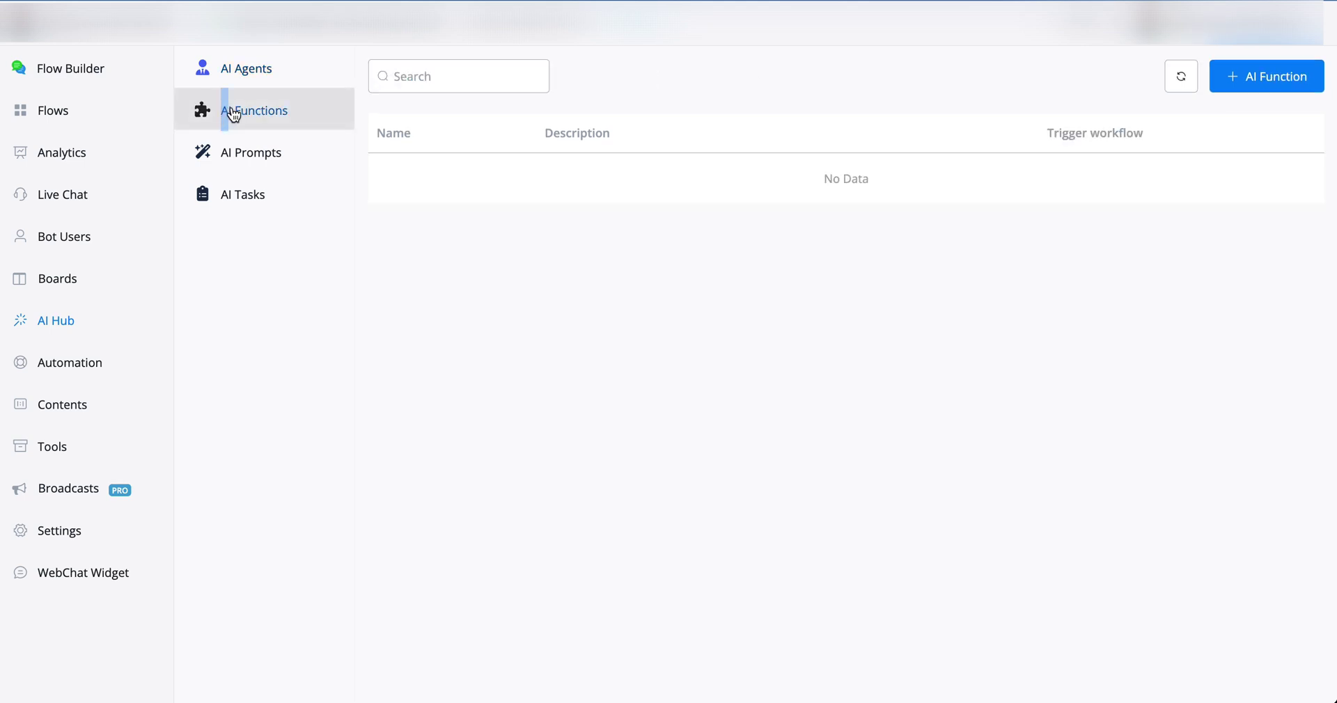
click(1265, 77)
click(234, 202)
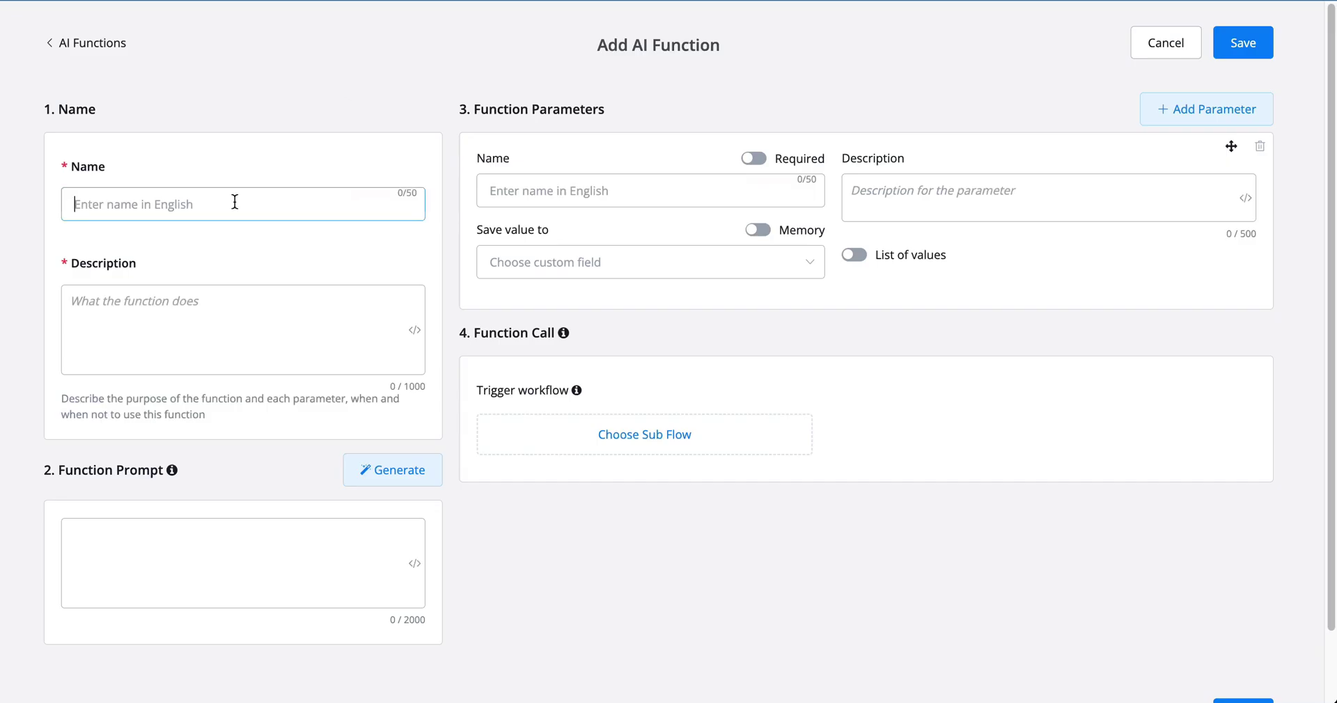
text(capture_user_details)
Step: Describe the function as capturing first name, last name and email, and validating proper email formatting in case the user is not providing it
click(260, 316)
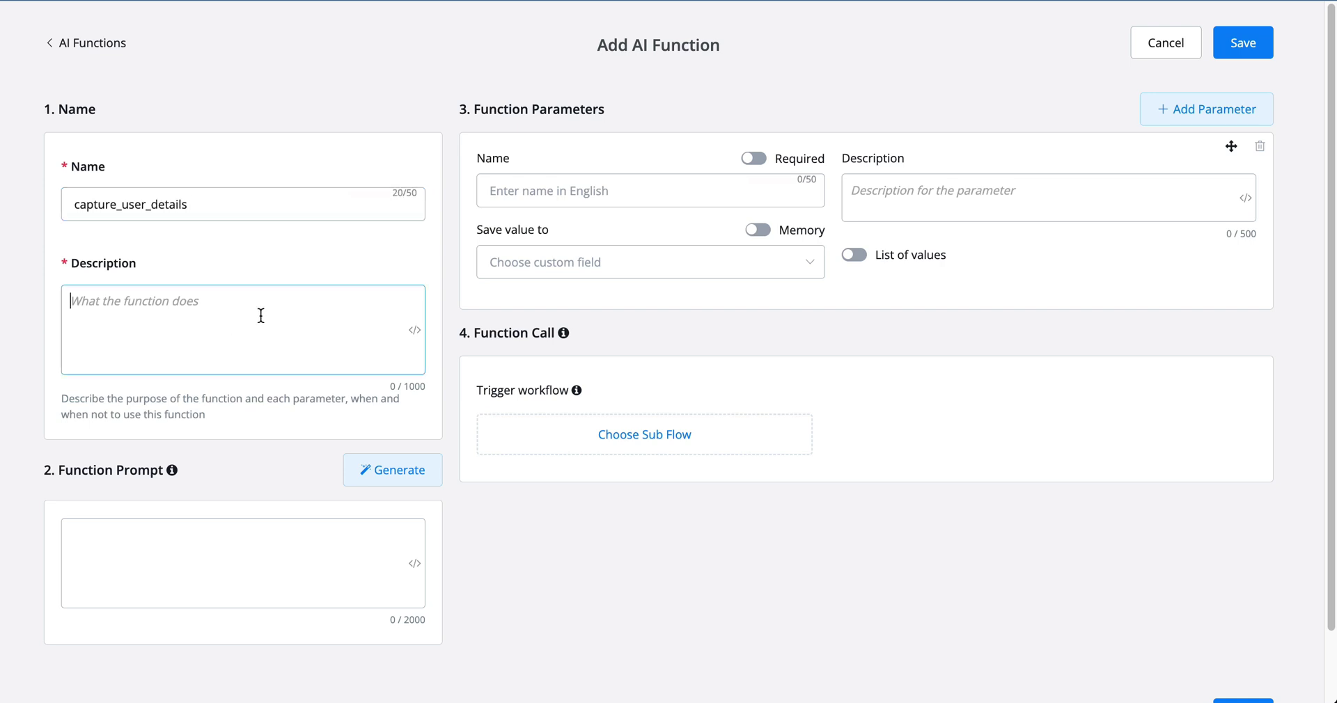
text(this function needs to capture user details which are: first name, last name and email.)
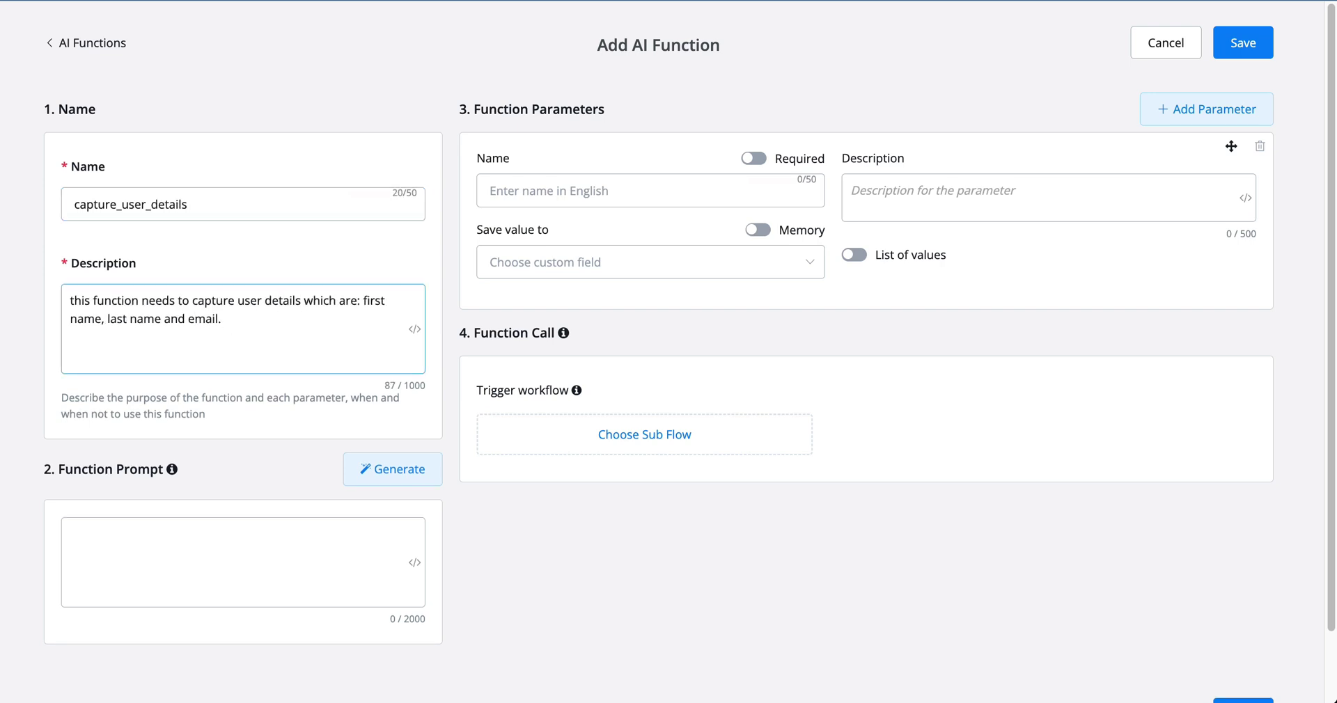
text( For email the agent needs to validate proper formatting in case the user is not providing it)
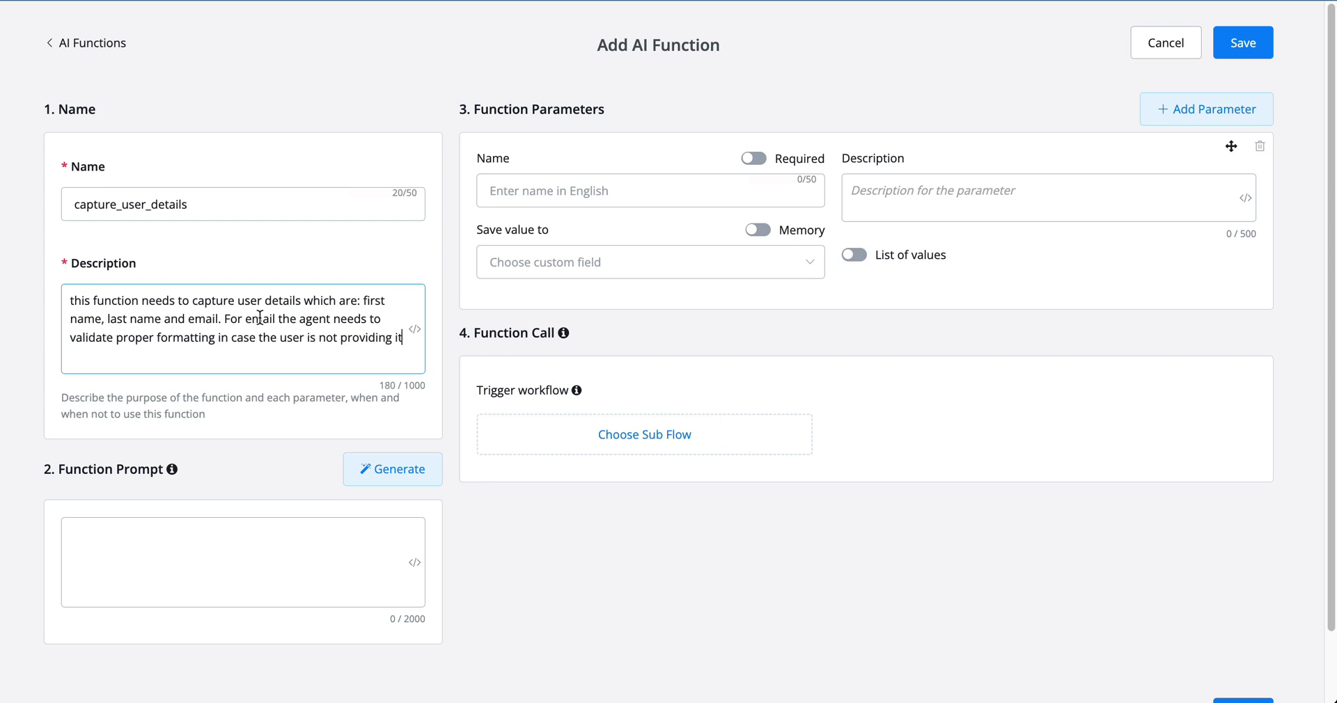
click(174, 341)
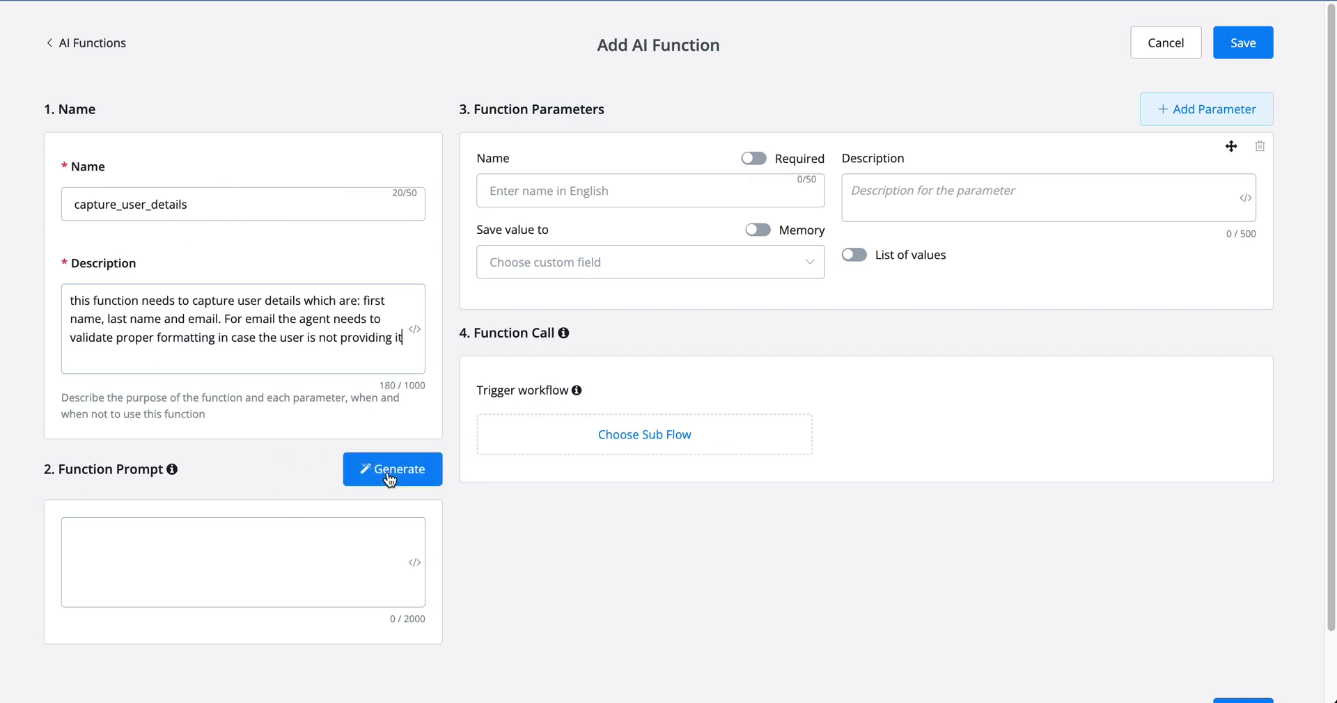
click(145, 585)
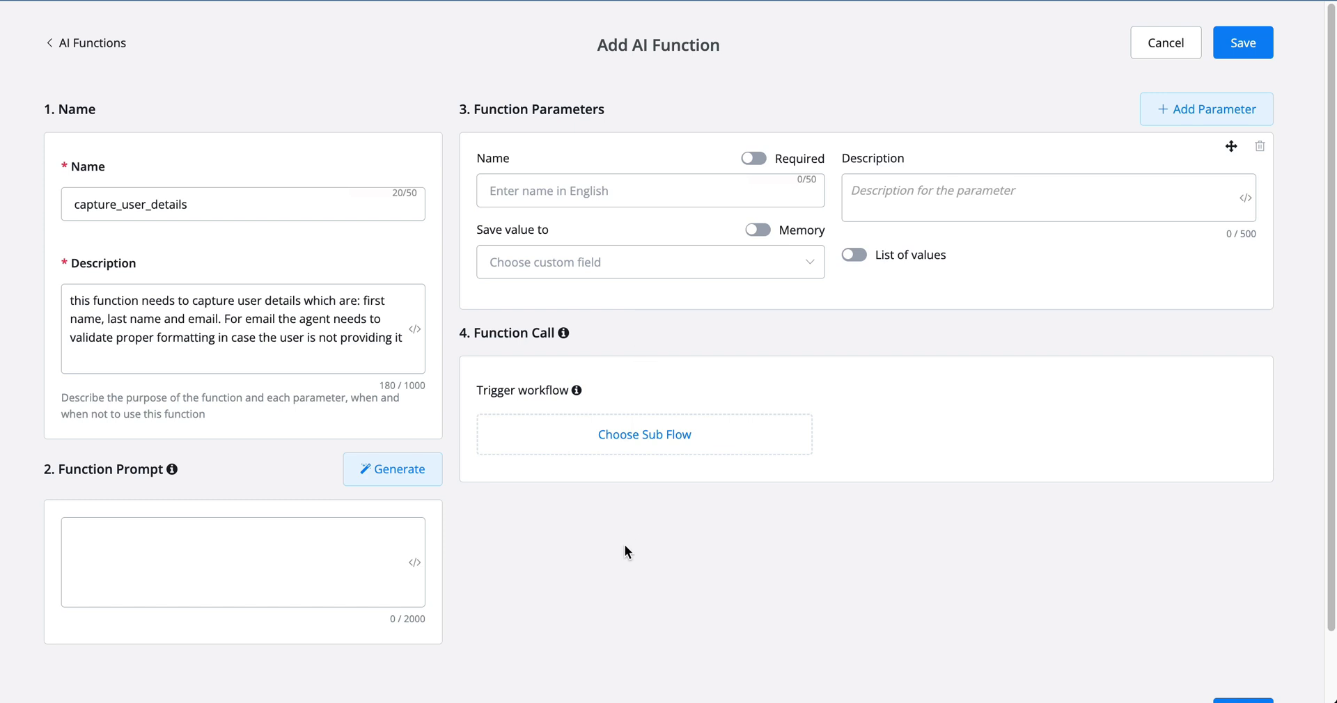
Step: Name the first function parameter first_name and describe it as "capture the first name of the user"
click(619, 193)
text(first_name)
click(946, 201)
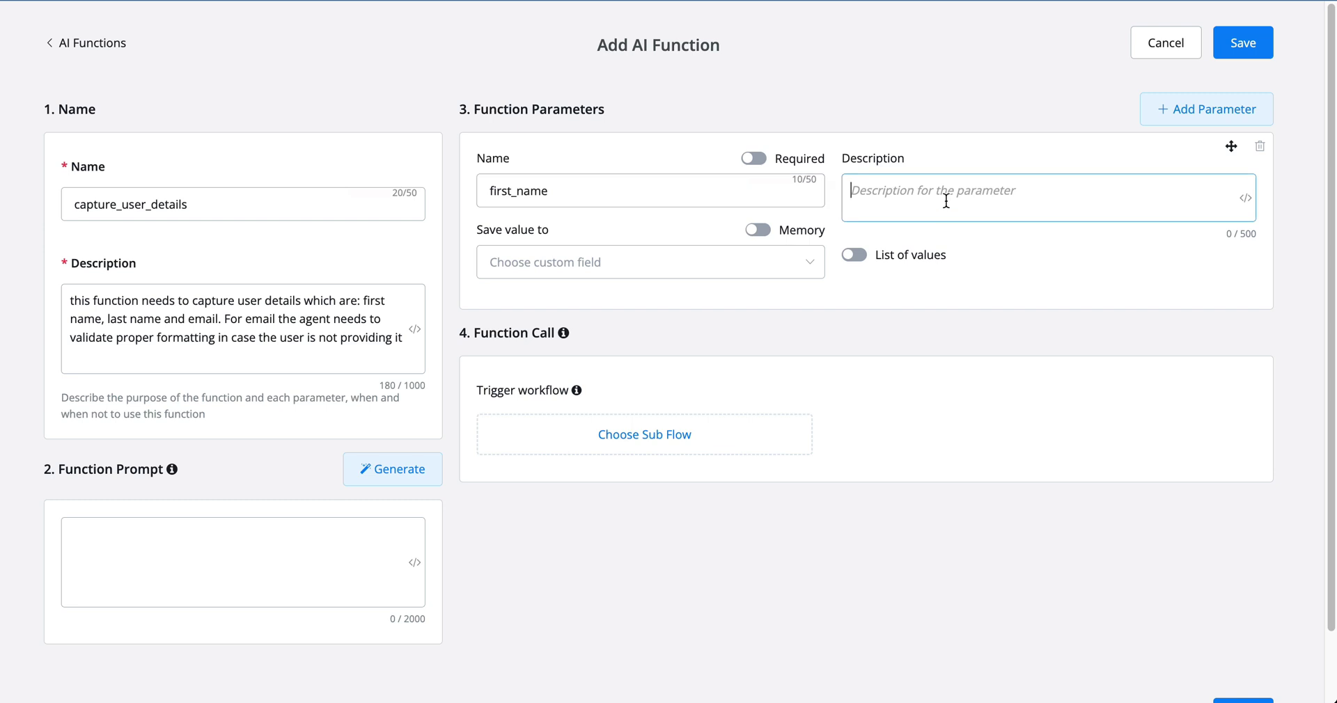
text(capture the first nam)
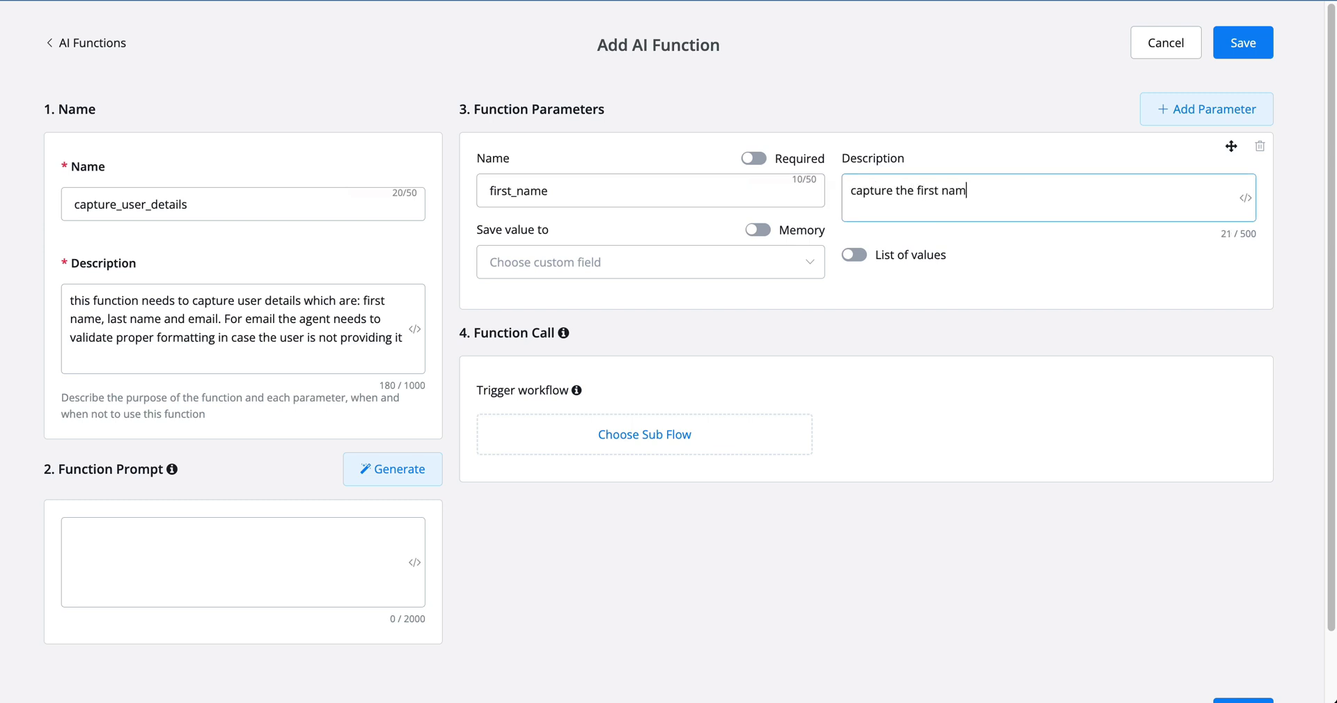
text(e of the user)
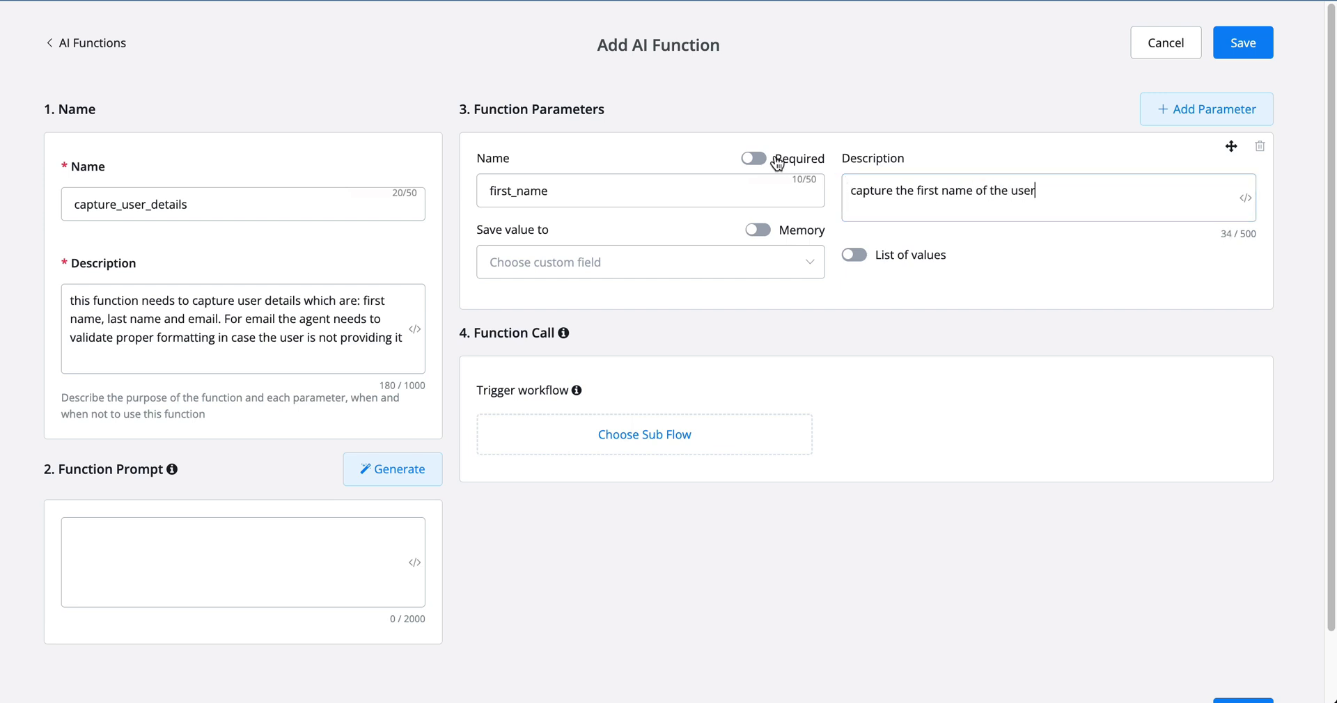
Step: Make the first_name parameter required, save its value to the First Name system field and enable memory for it
click(753, 159)
click(596, 268)
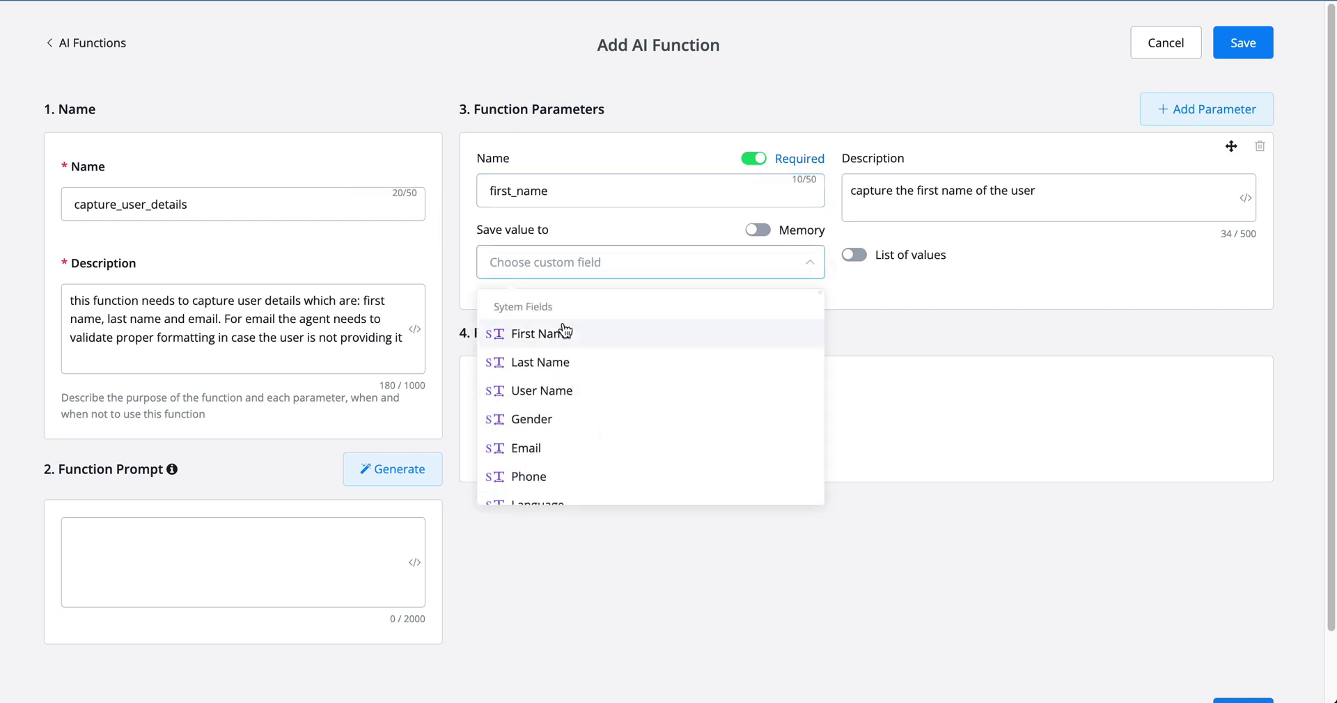
click(603, 338)
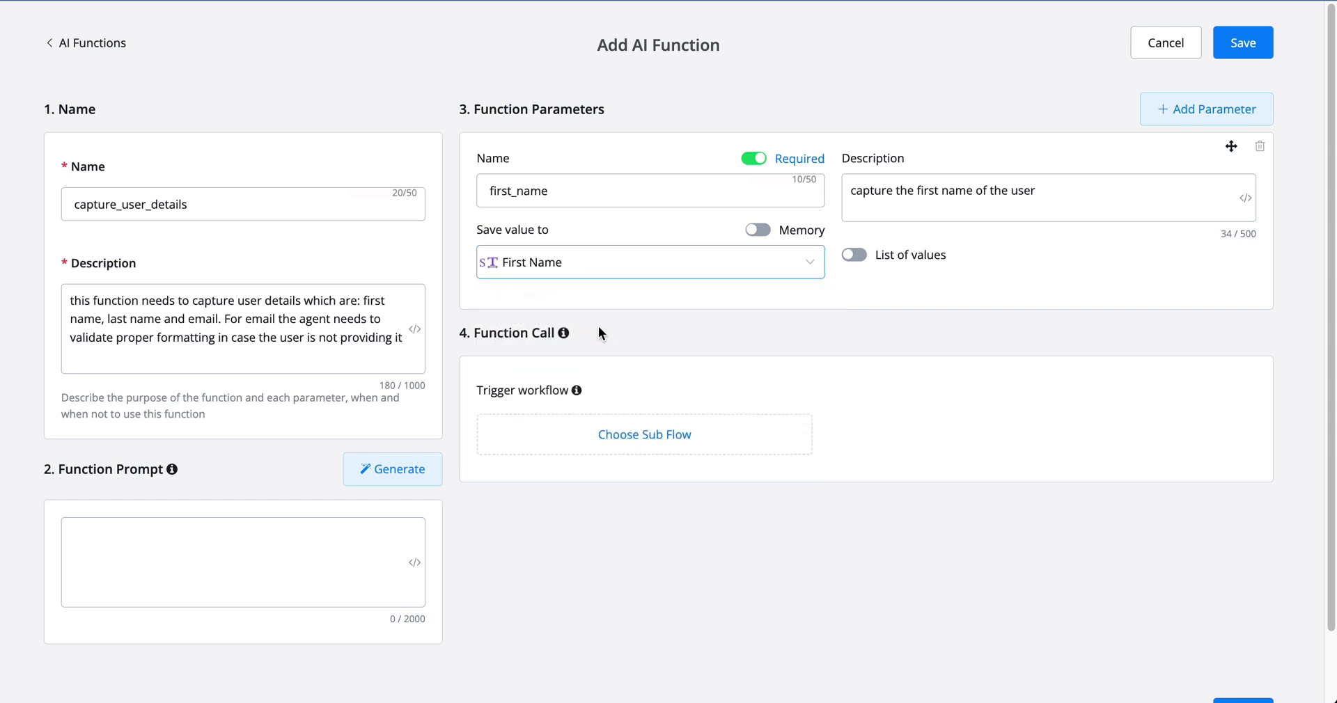
click(756, 231)
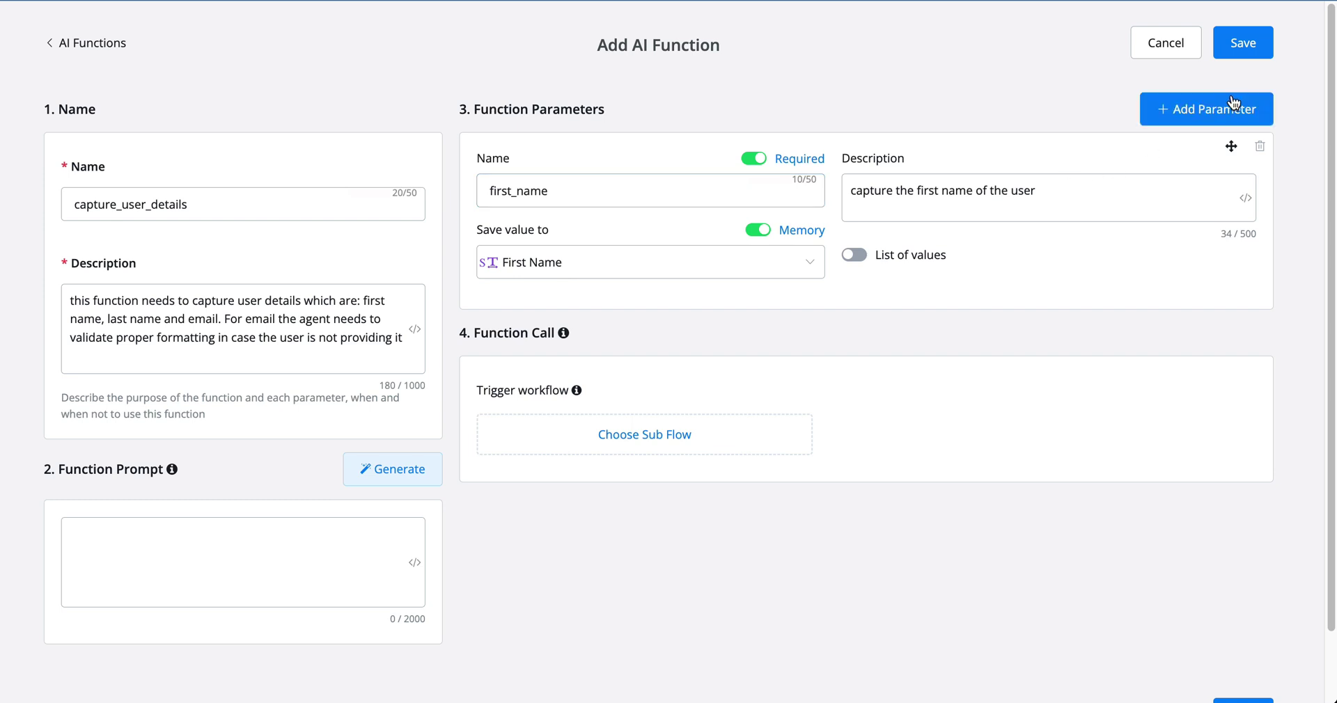
Step: Add a second parameter named last_name with the description "capture the last name of the user"
click(1253, 114)
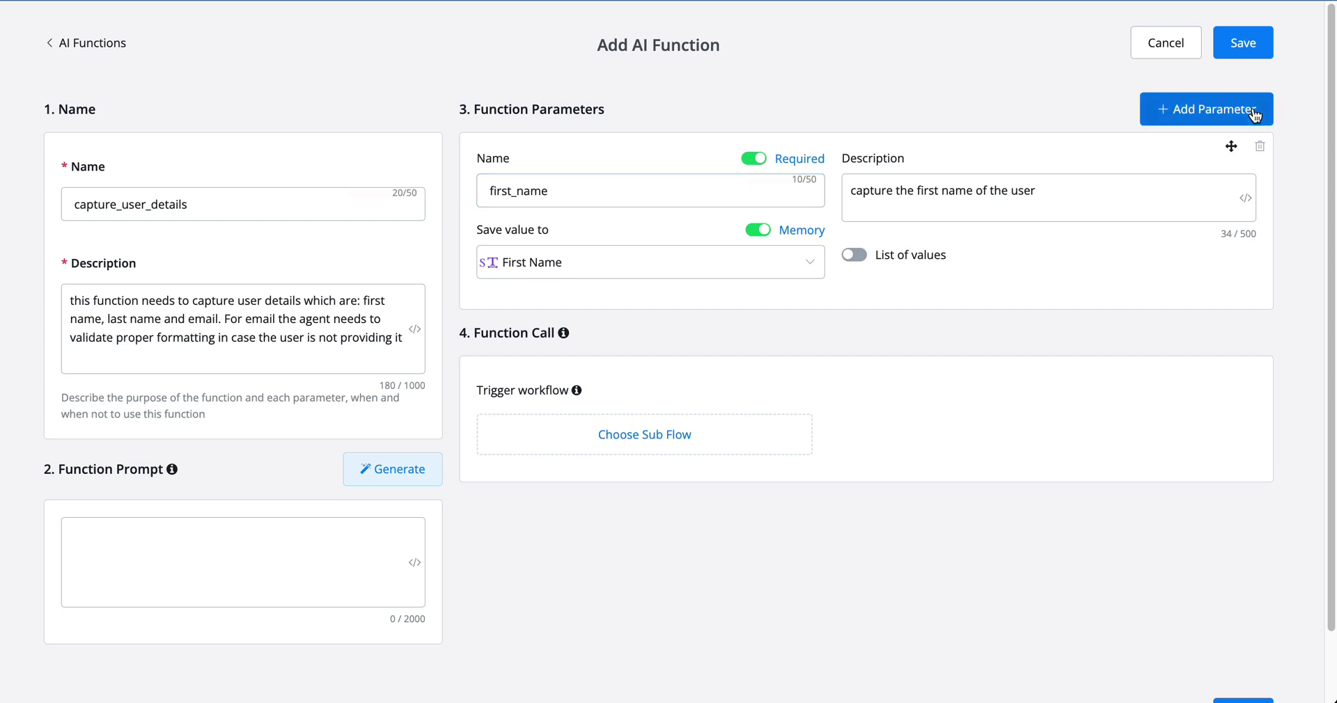
click(684, 373)
text(l)
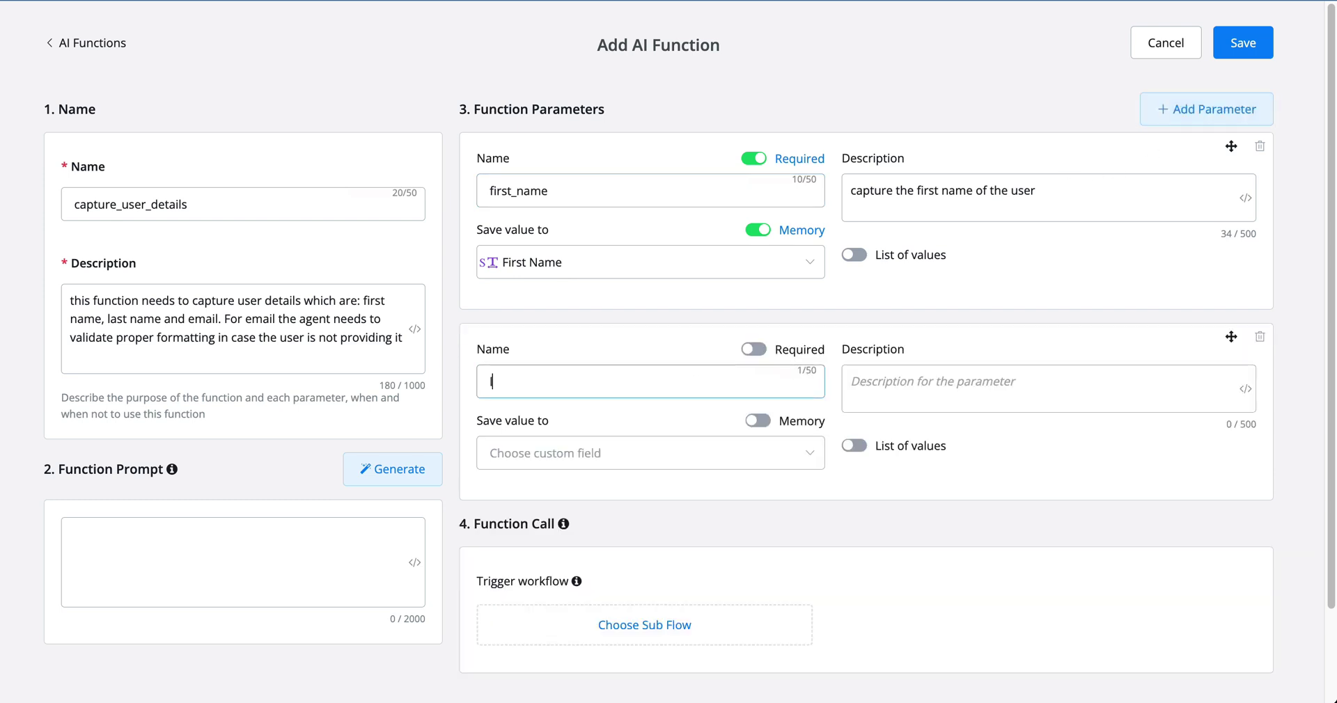
text(ast_name)
click(1003, 385)
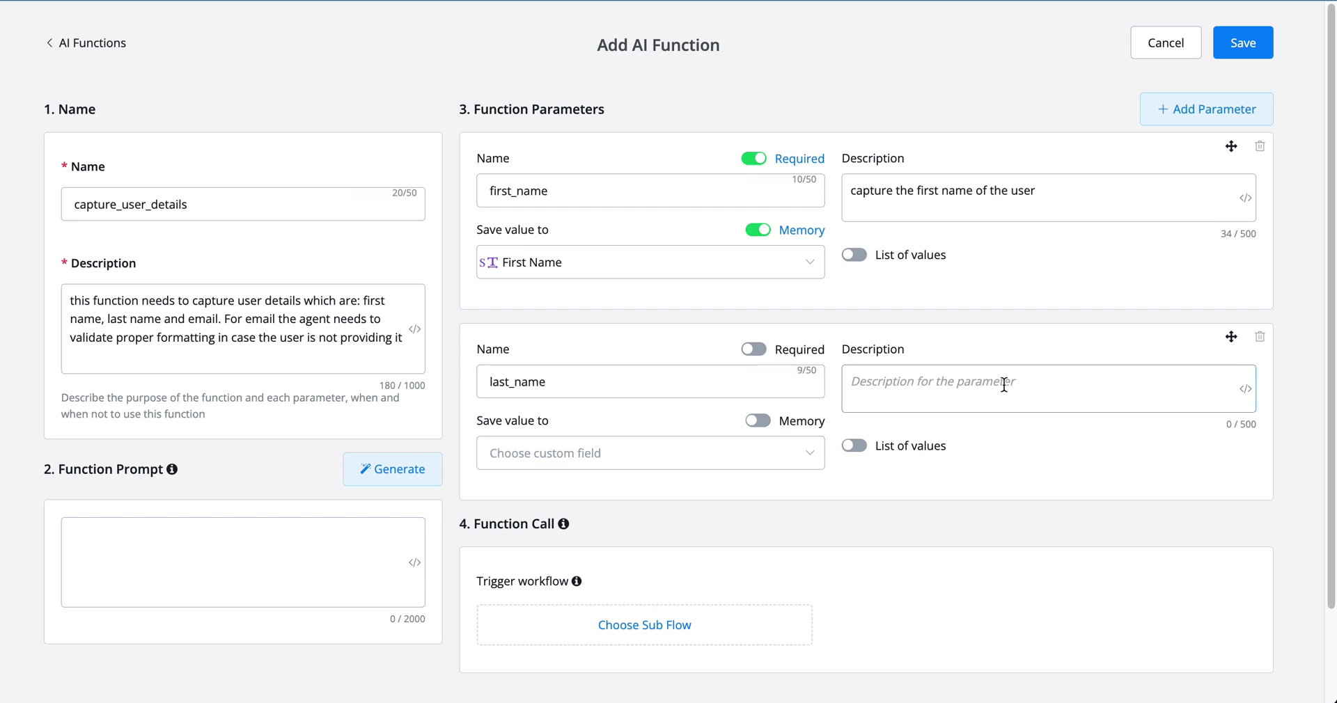
text(capture the last name of the user)
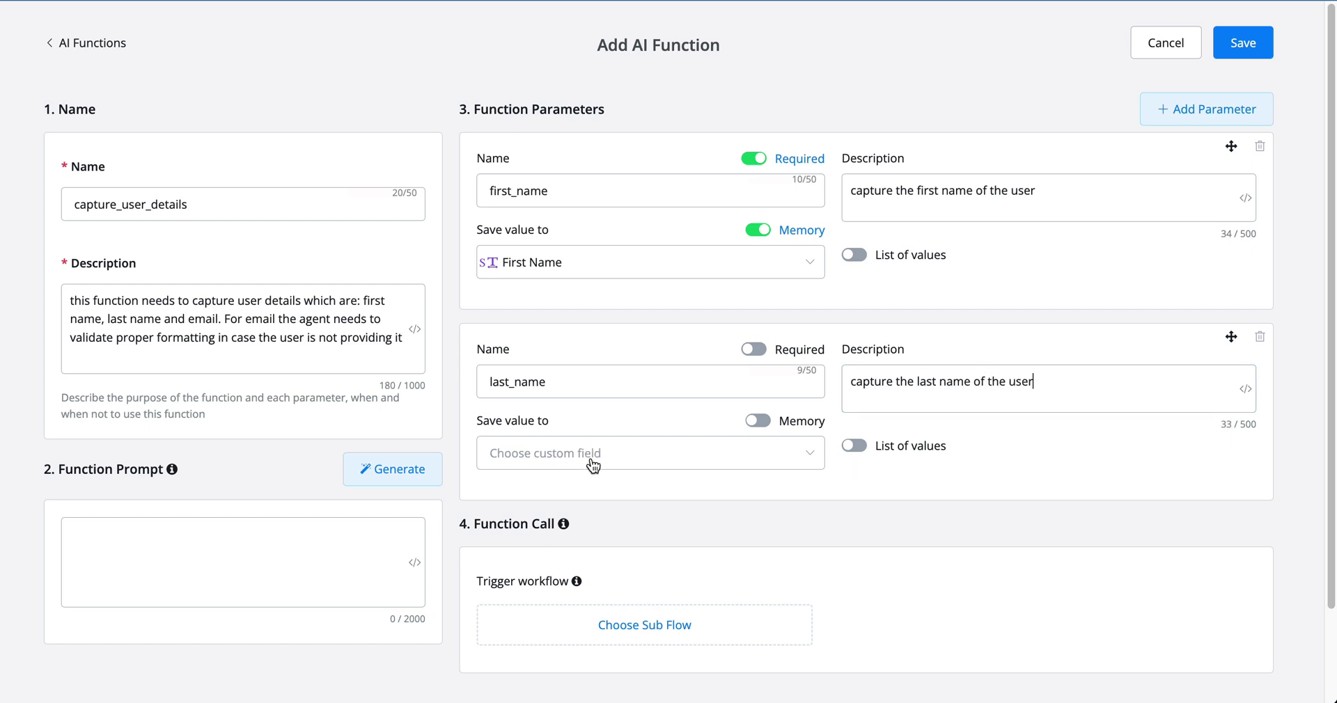
Step: Save the last_name value to the Last Name system field and turn on Required and Memory for that parameter
click(593, 456)
click(604, 554)
click(753, 349)
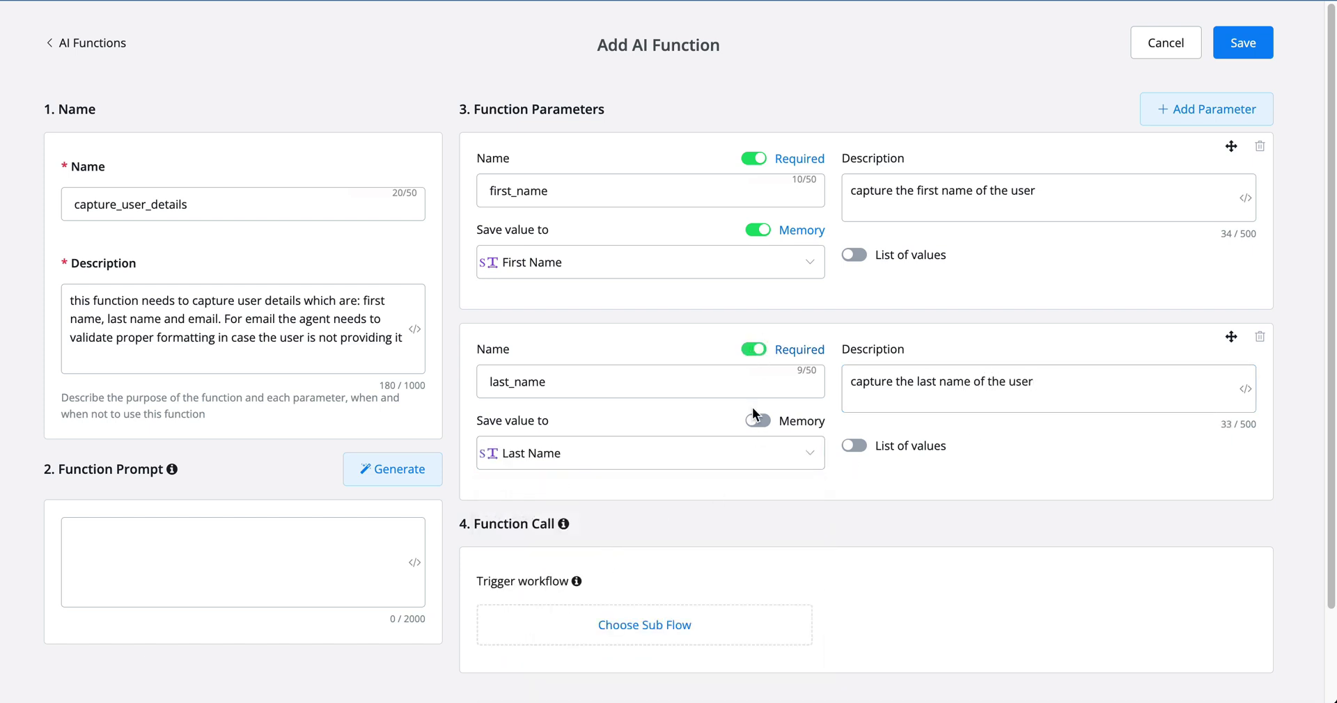
click(758, 421)
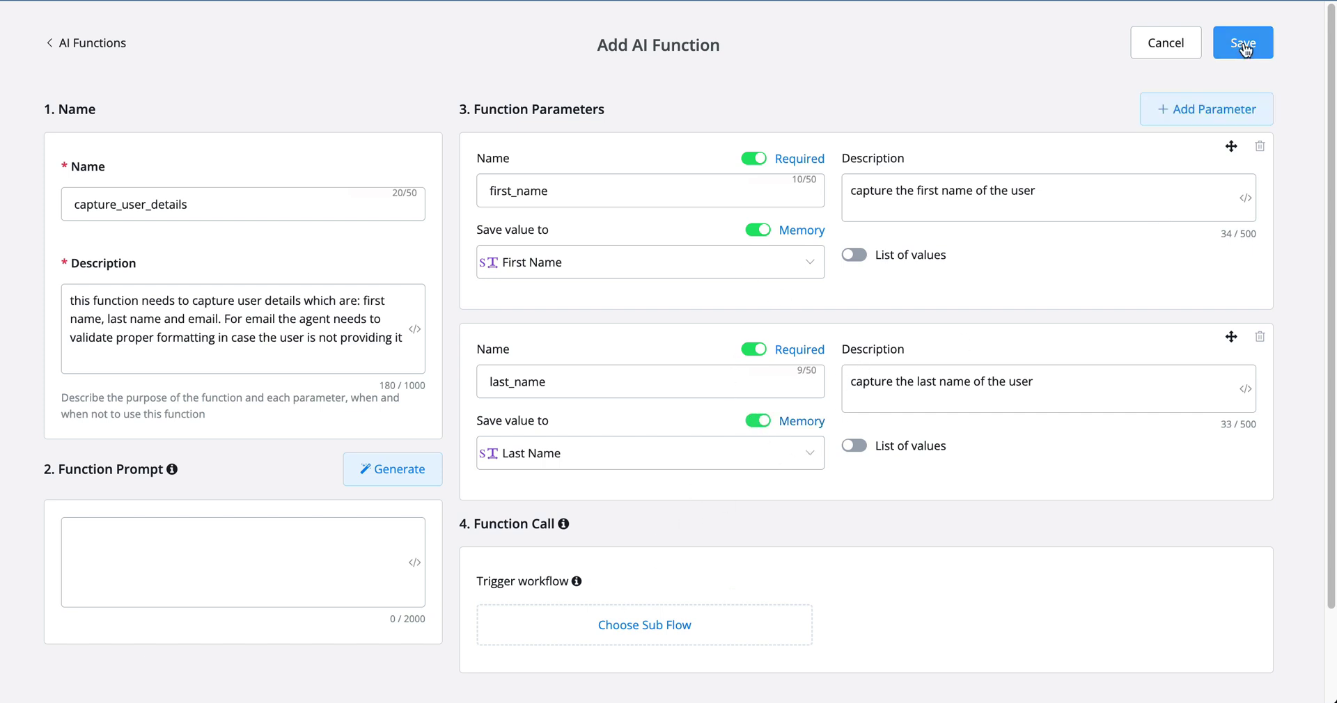
Step: Add a third parameter named email with the description "capture the email of the user. validate by proper email formatting"
click(1217, 109)
click(606, 580)
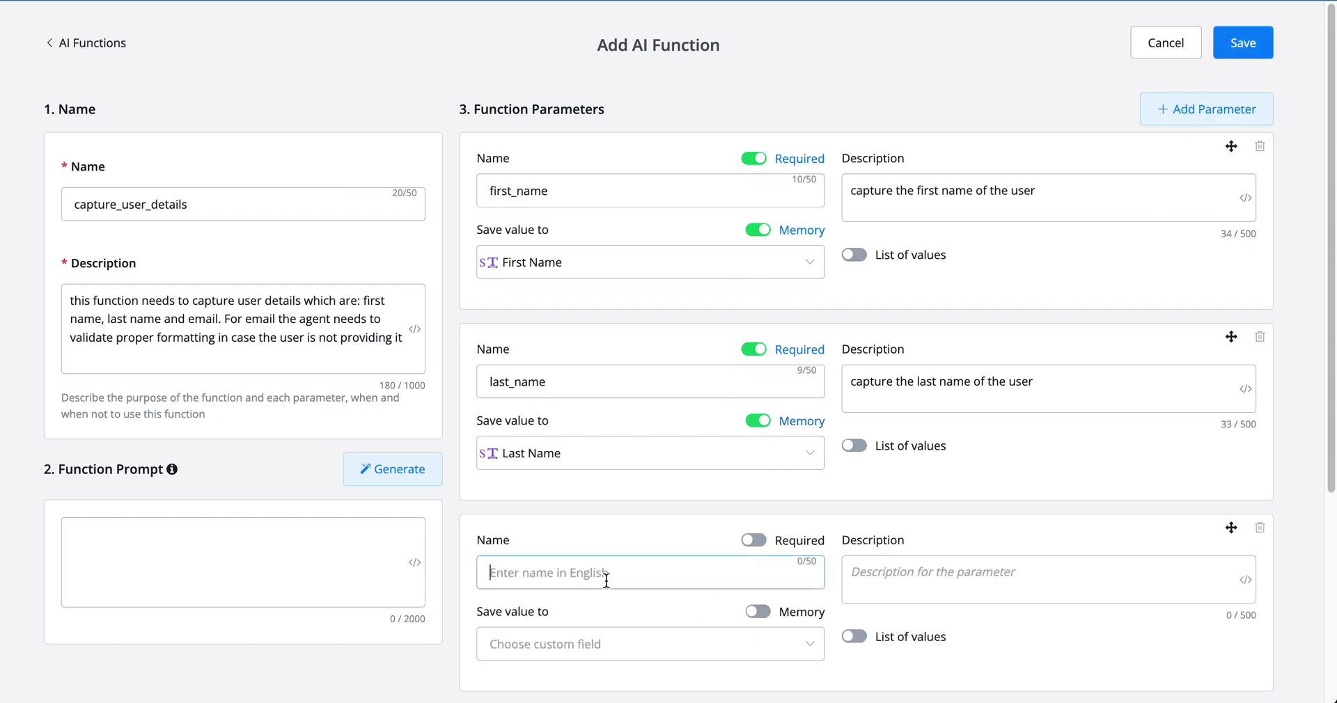
text(email)
click(882, 565)
text(capture the)
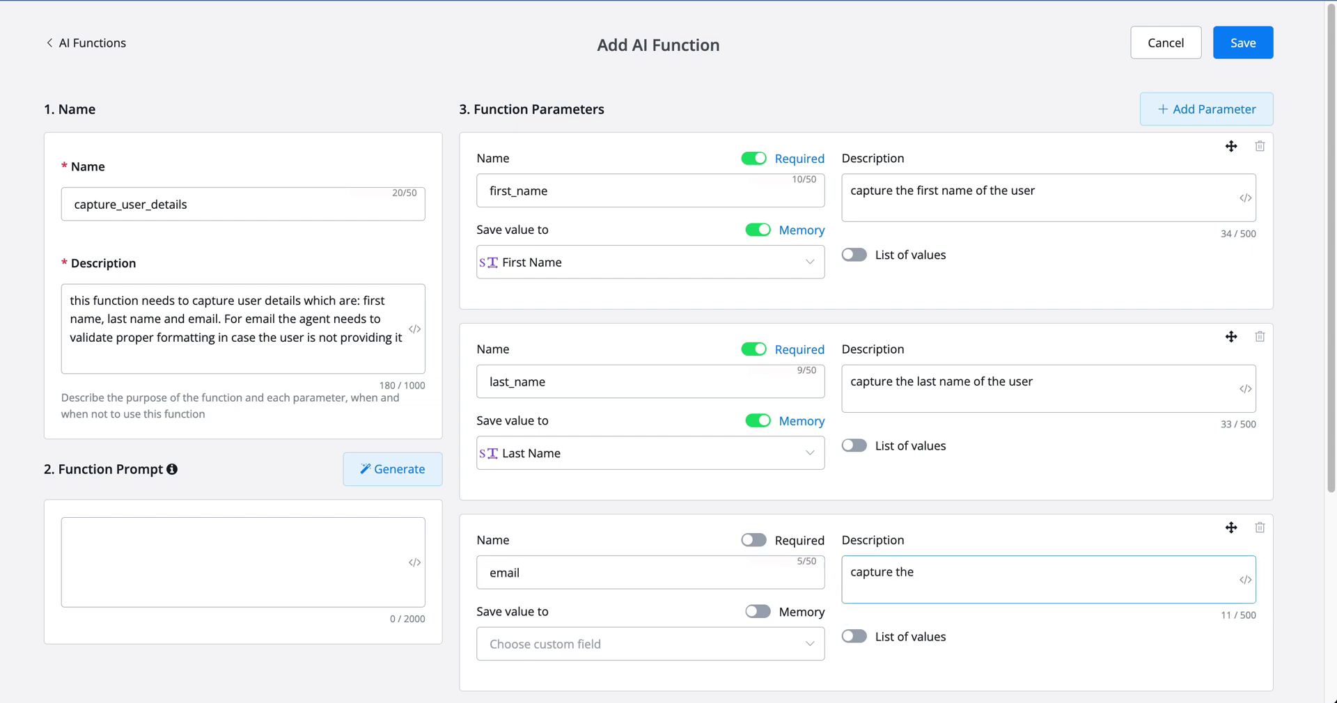
text( email of the user. validate by proper e)
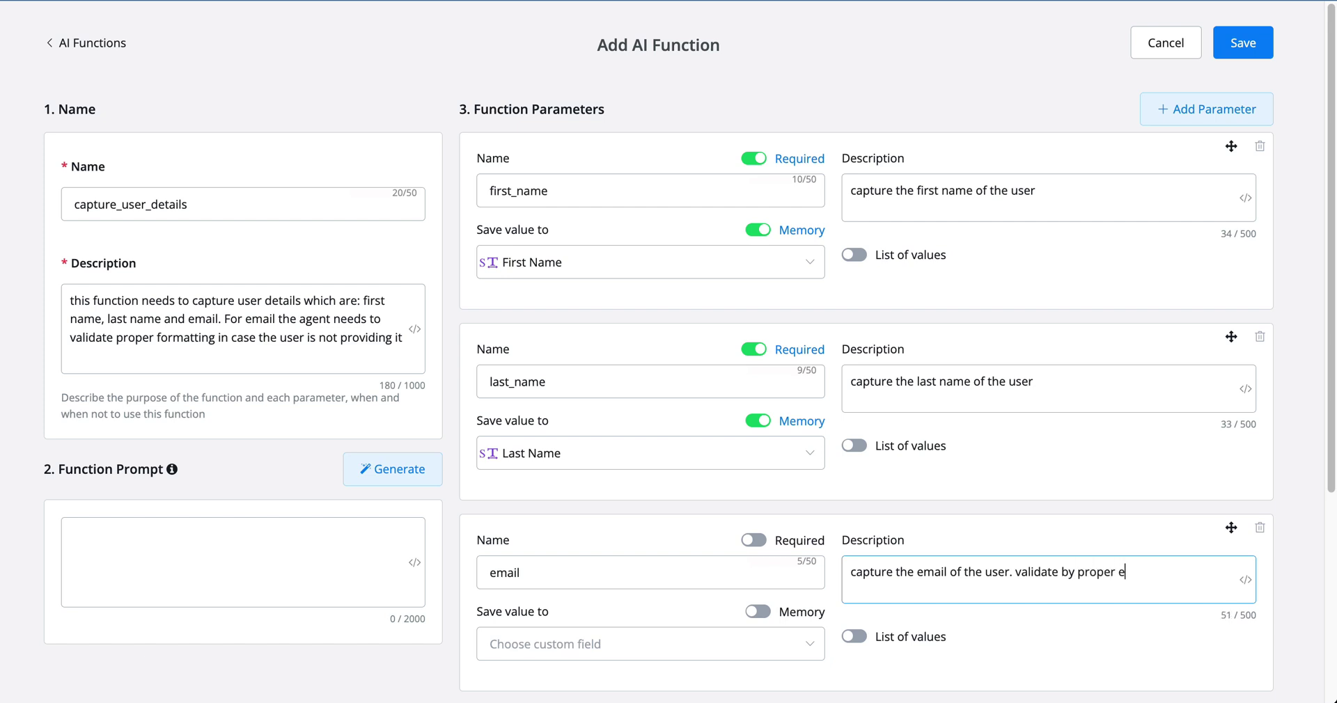
text(mail formattin)
click(719, 568)
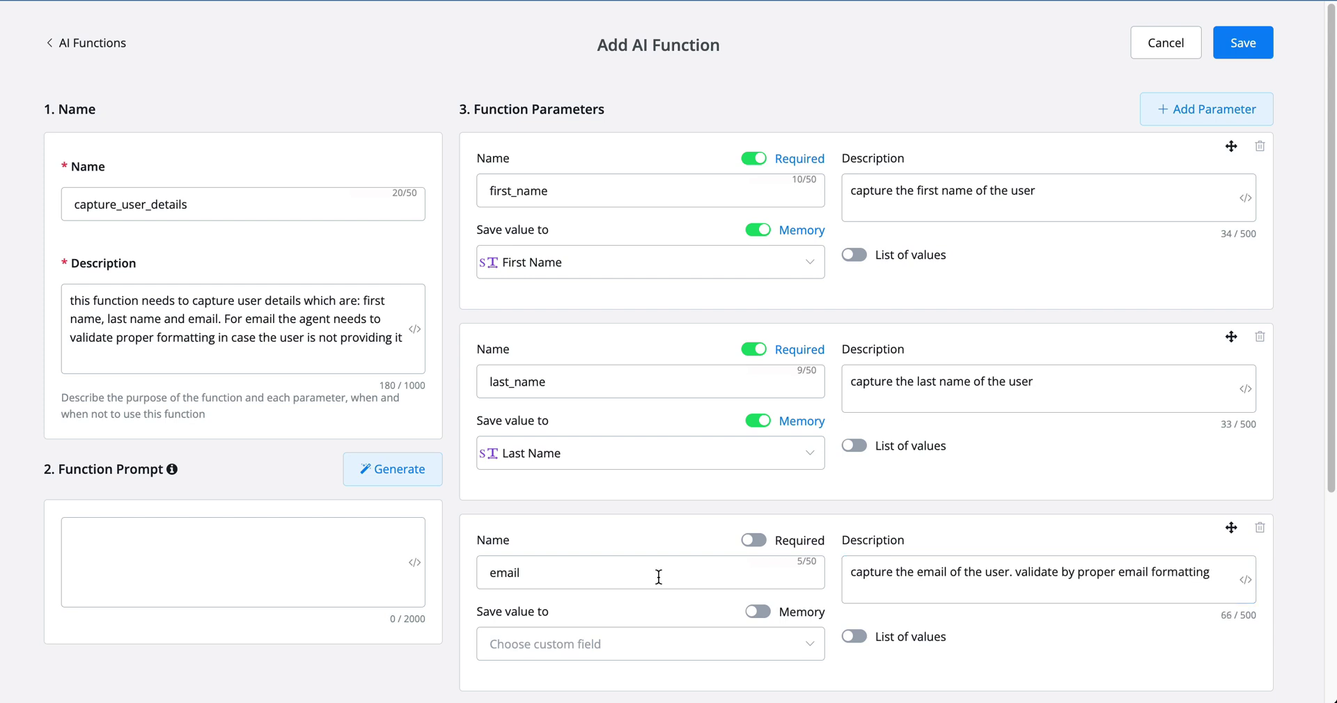
Step: Make the email parameter required, enable its memory and save its value to the Email system field
scroll(653, 563, down, 1)
click(760, 507)
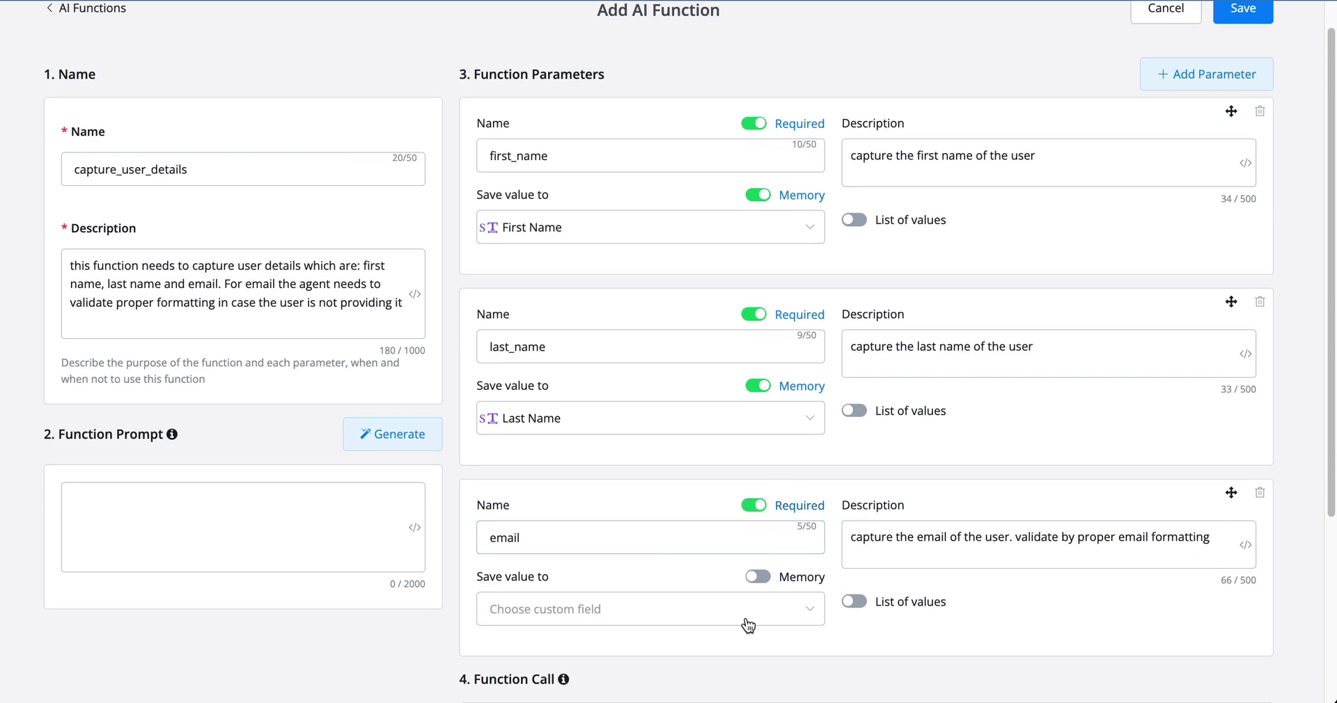
click(755, 585)
scroll(682, 557, down, 1)
click(662, 552)
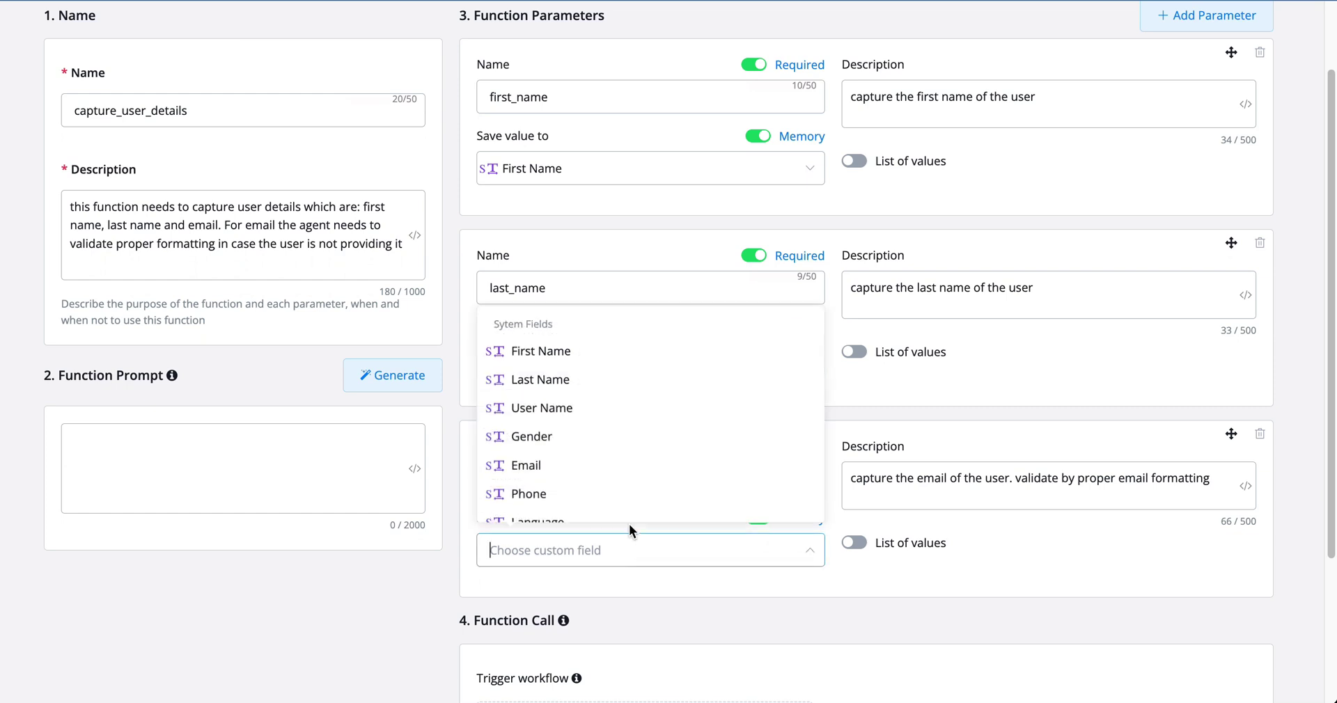
click(558, 471)
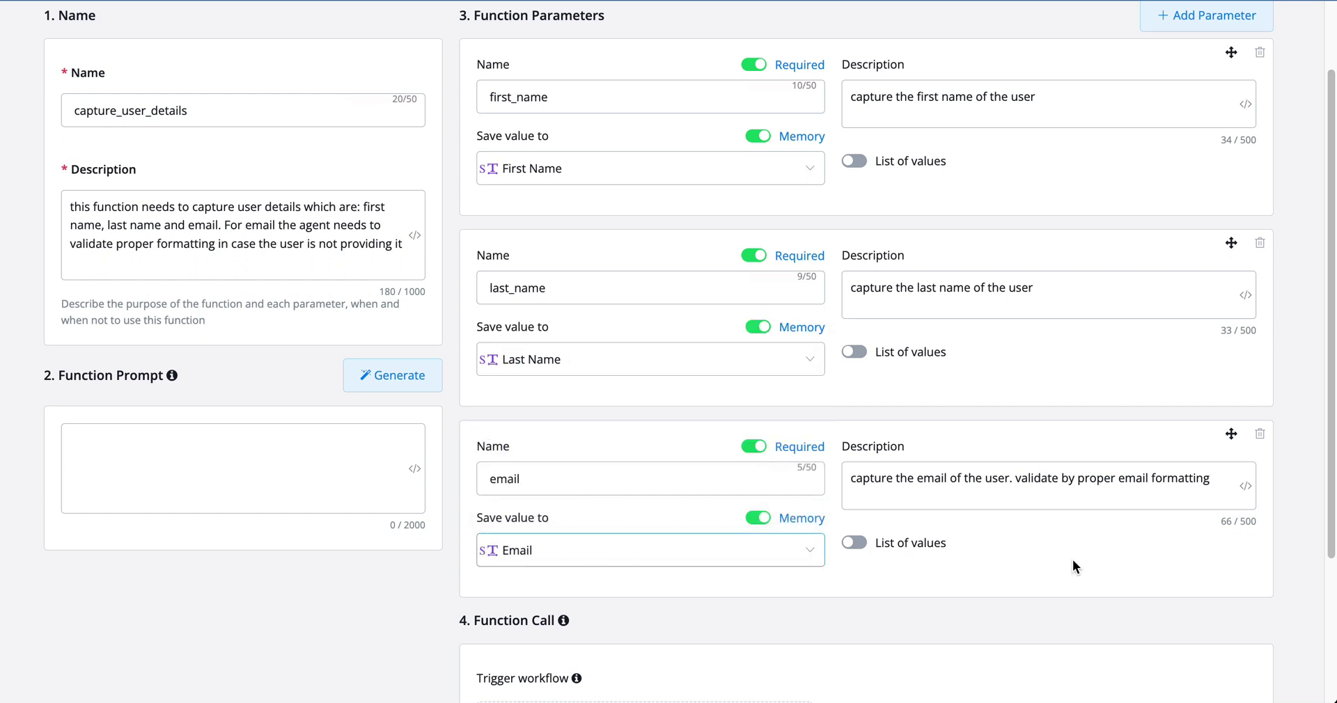
scroll(1066, 571, up, 3)
scroll(1067, 570, down, 6)
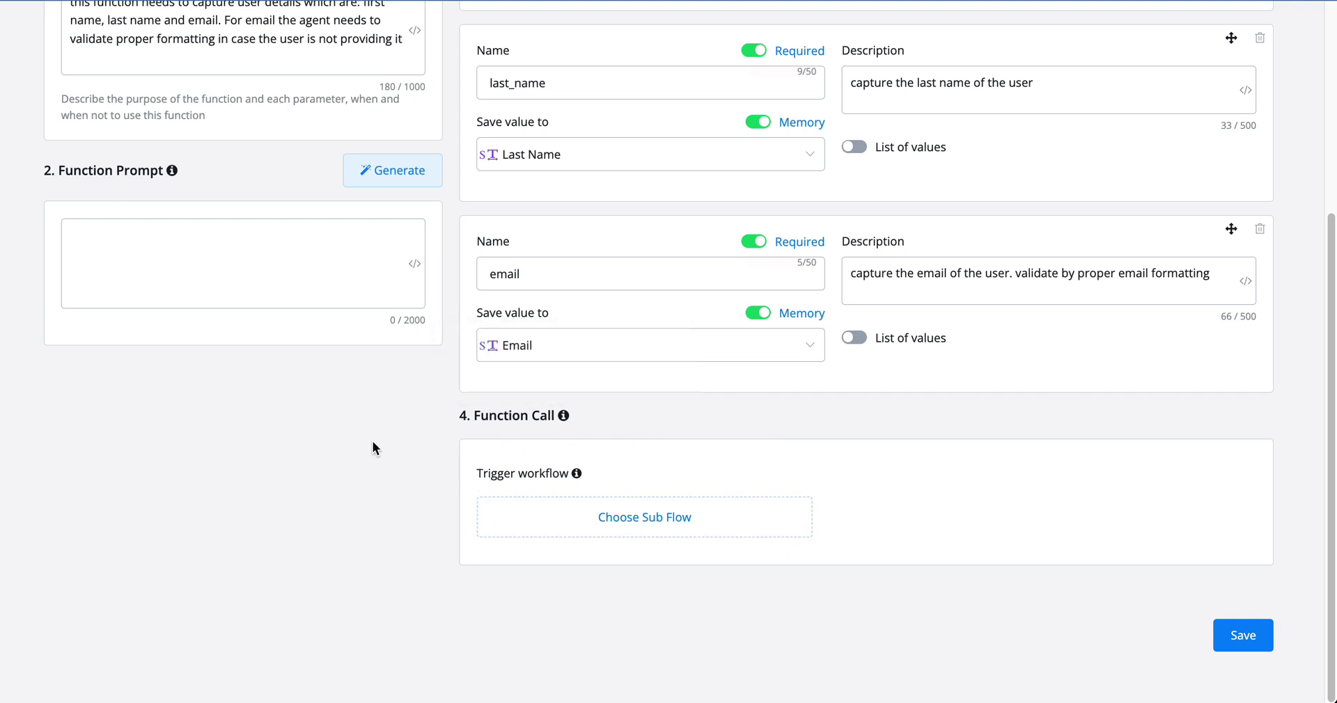
scroll(372, 442, up, 1)
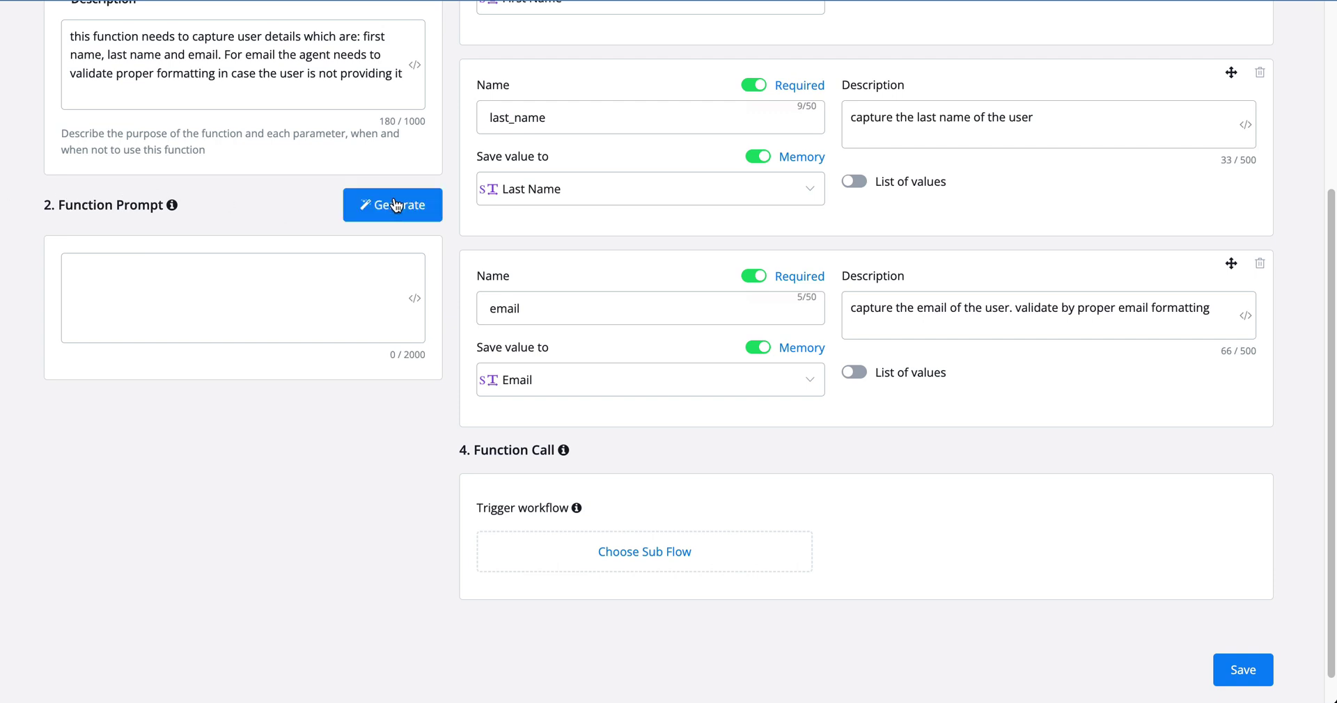
scroll(327, 230, up, 4)
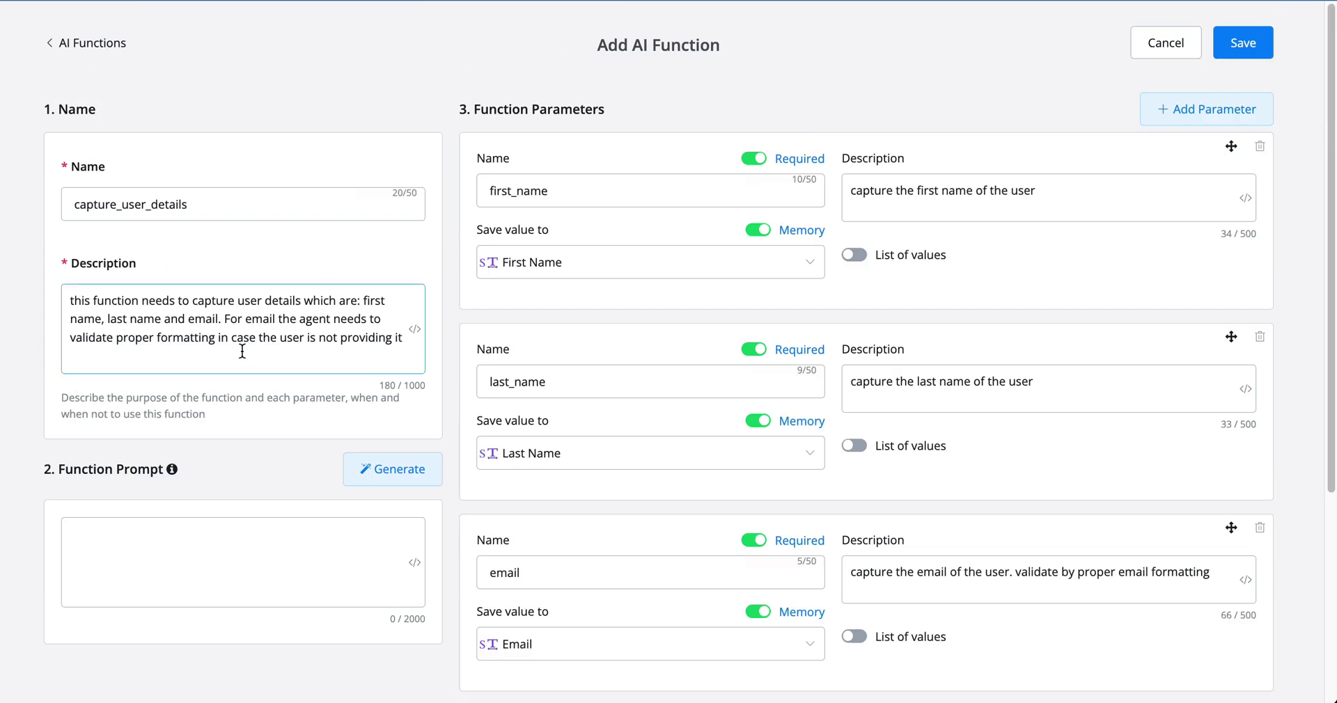
Step: Generate the function prompt for capture_user_details automatically and review the generated instructions
scroll(263, 436, down, 3)
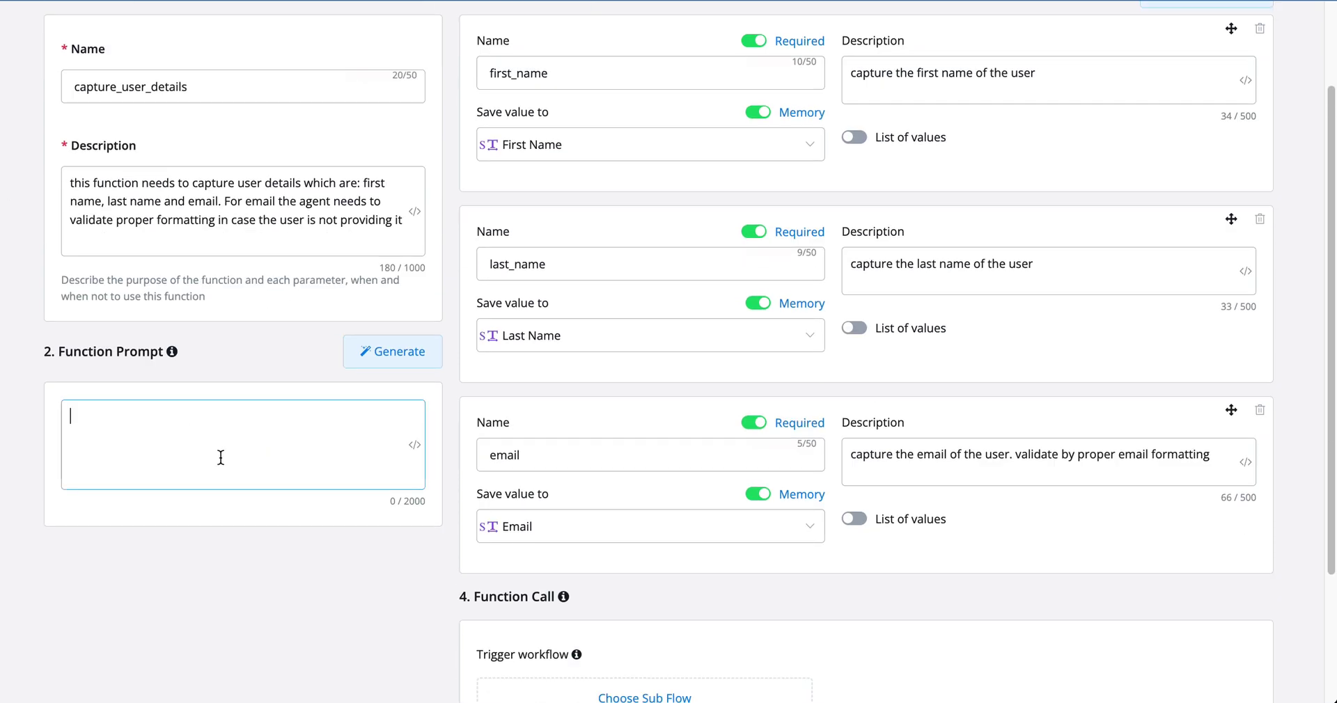
click(377, 355)
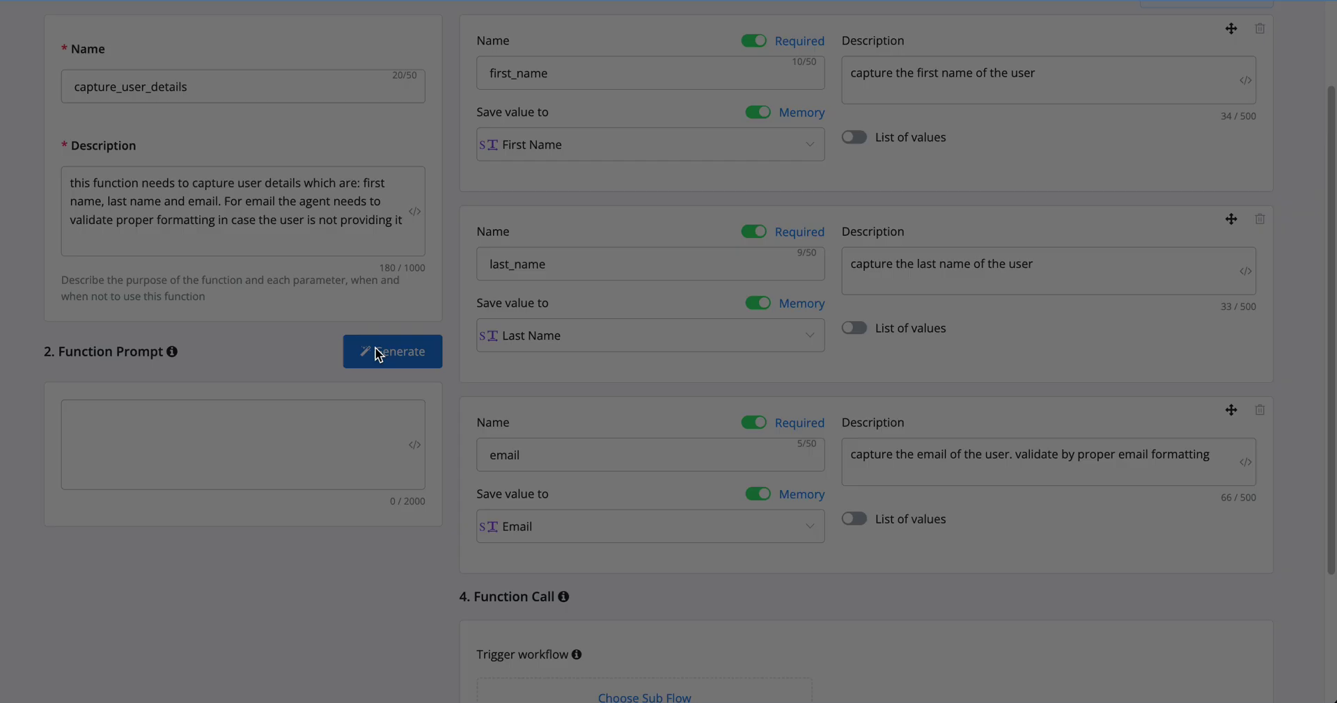
click(798, 394)
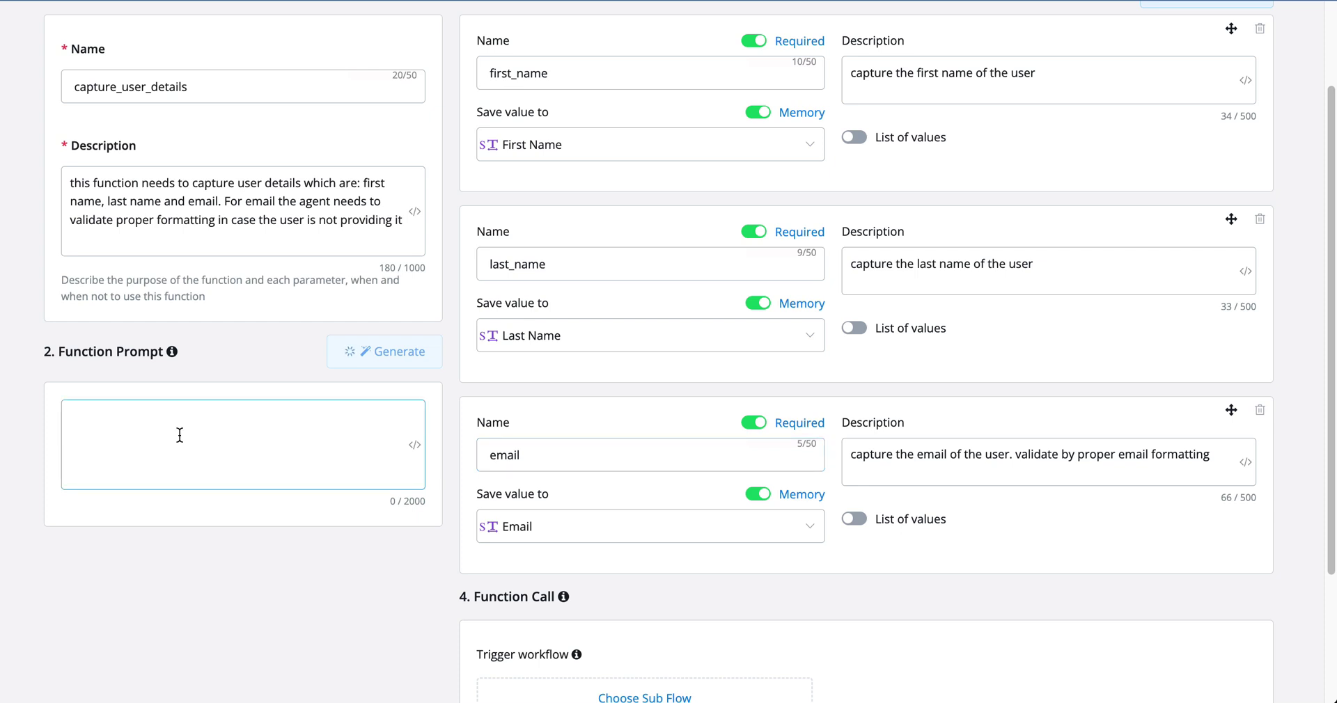
scroll(307, 310, down, 1)
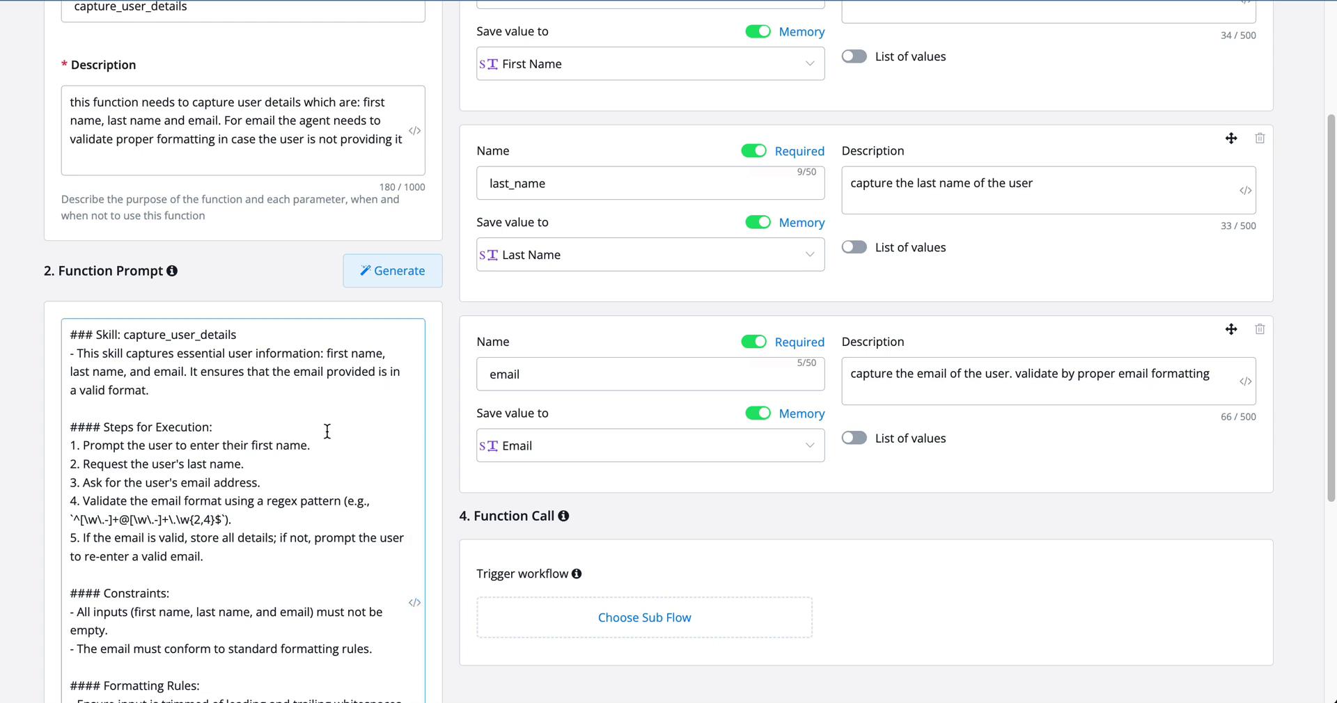
scroll(378, 473, down, 1)
scroll(378, 473, down, 1)
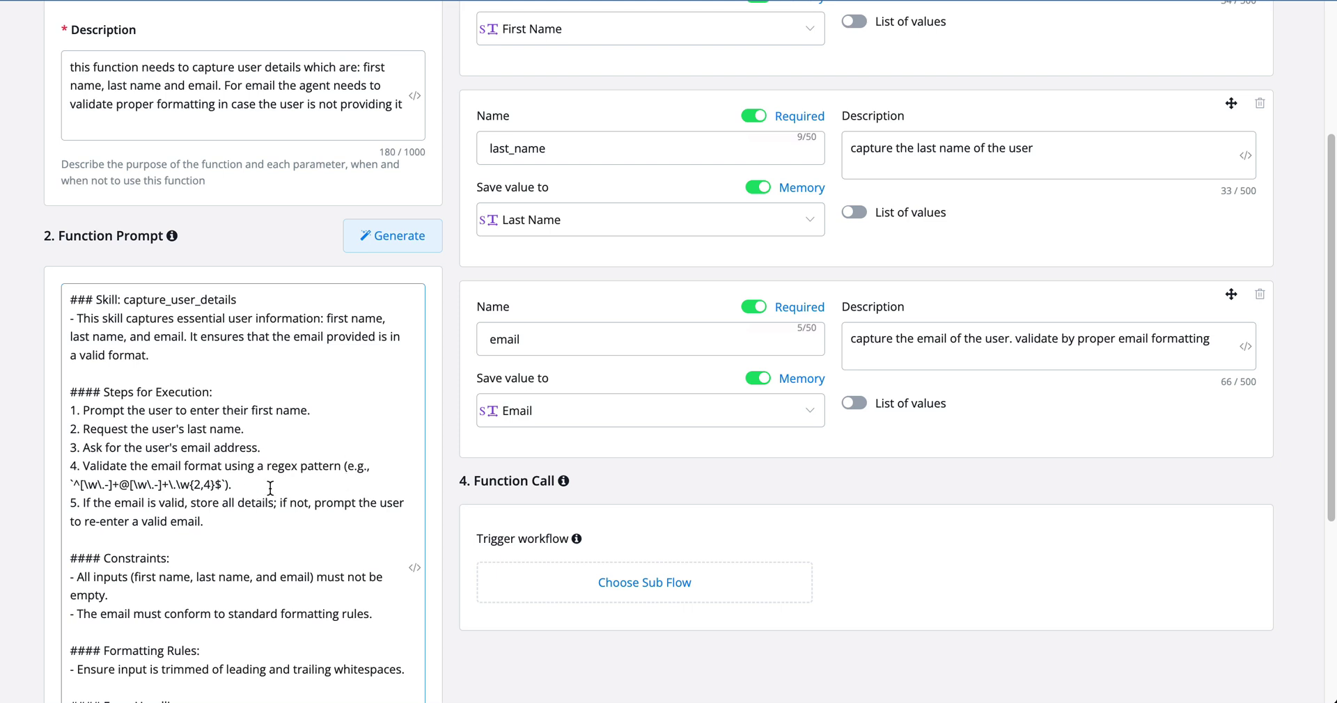
scroll(270, 488, down, 3)
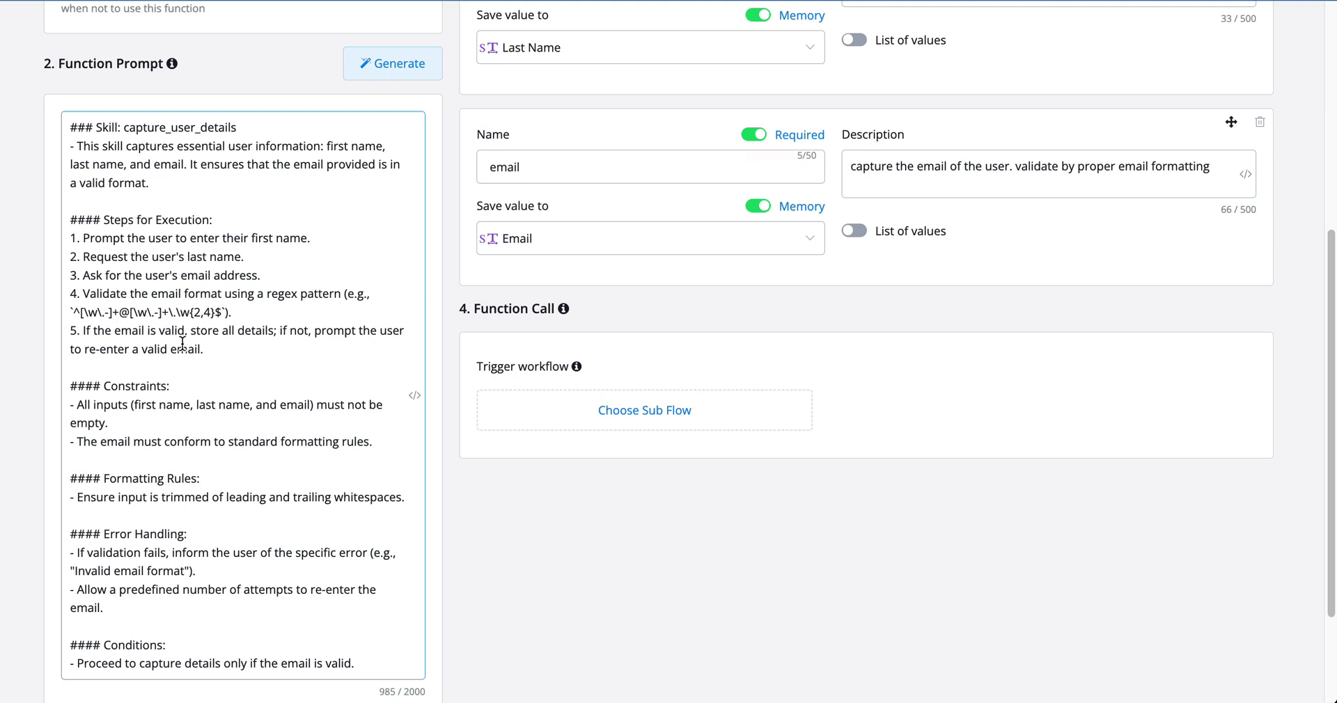
scroll(82, 393, down, 2)
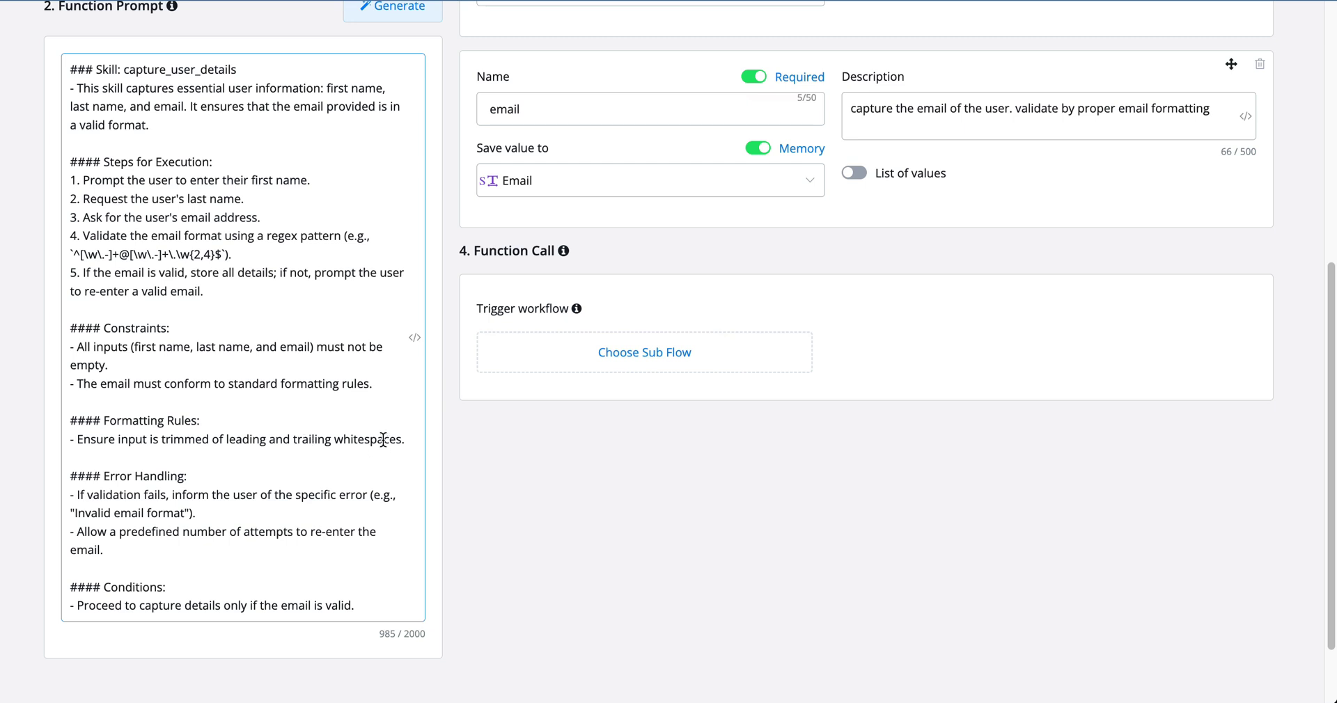
Step: Add the line "- Ask for each user detail separately" at the end of the Conditions section of the function prompt
click(51, 530)
click(122, 548)
drag(121, 548, 55, 537)
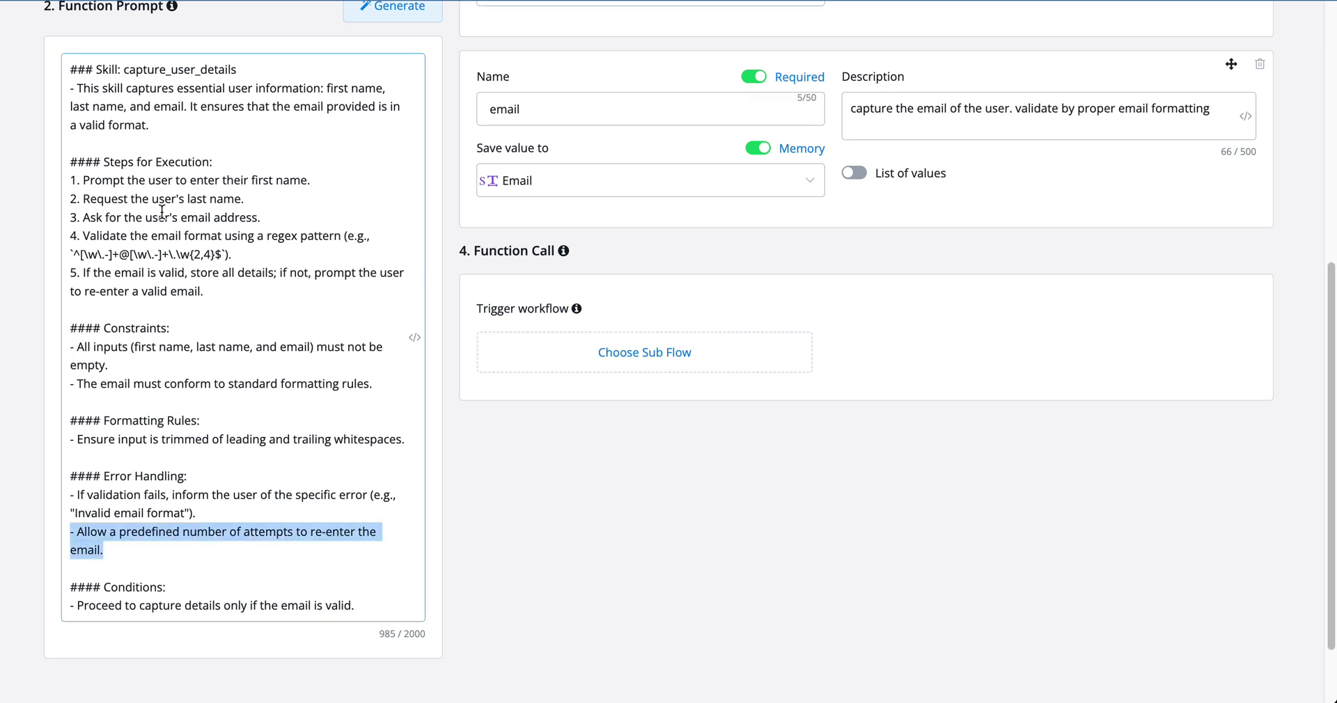
click(136, 547)
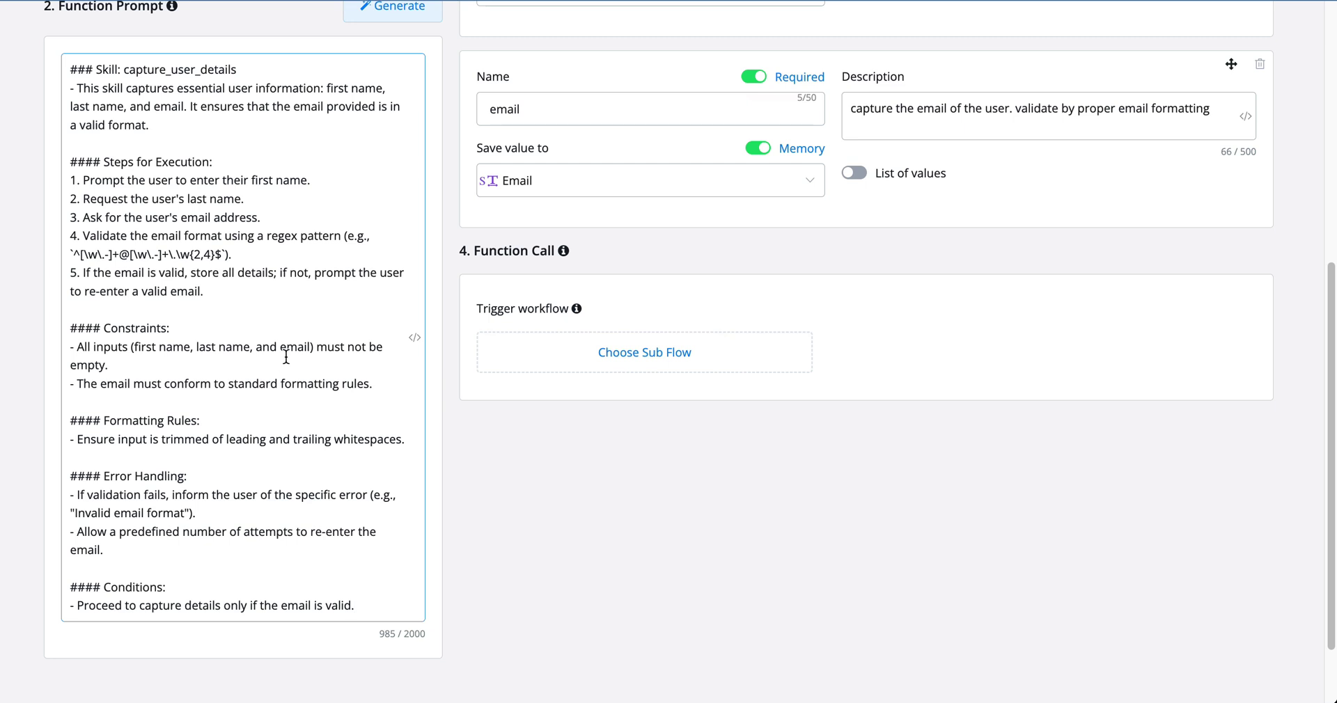
key(Return)
text(- Ask for ea)
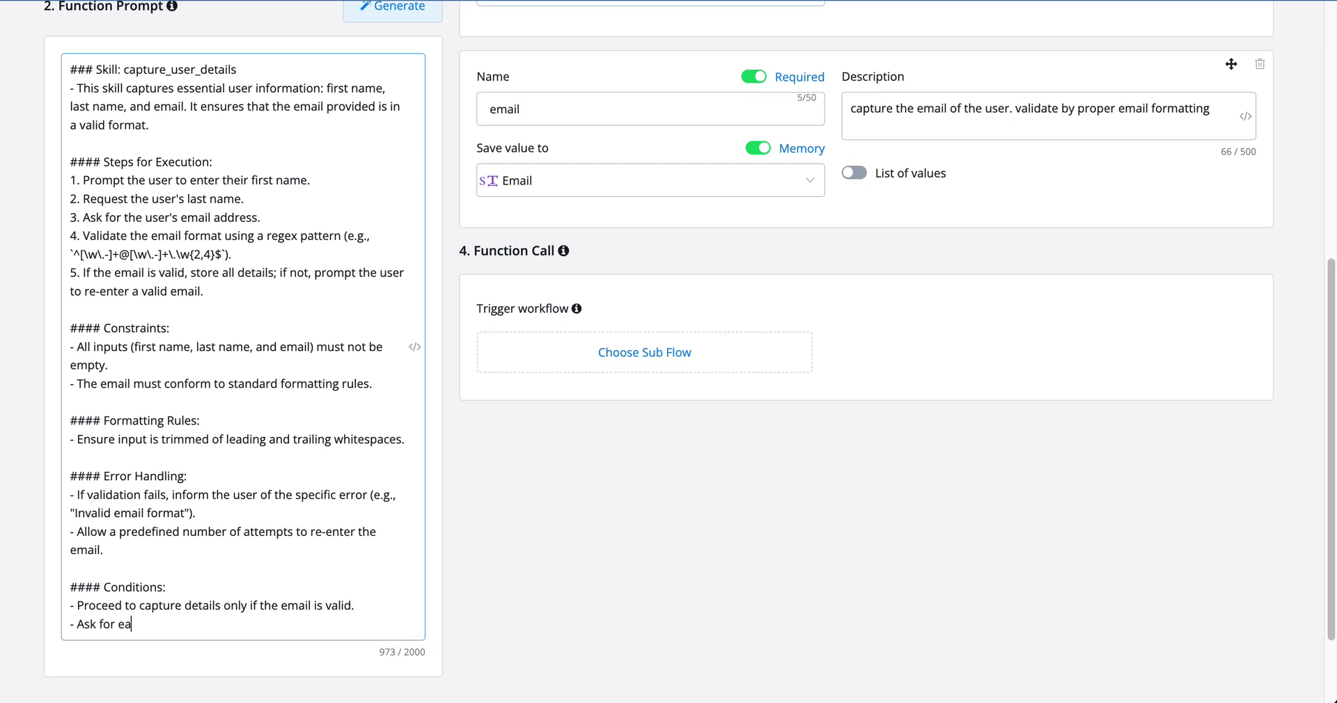
text(ch user detail separately)
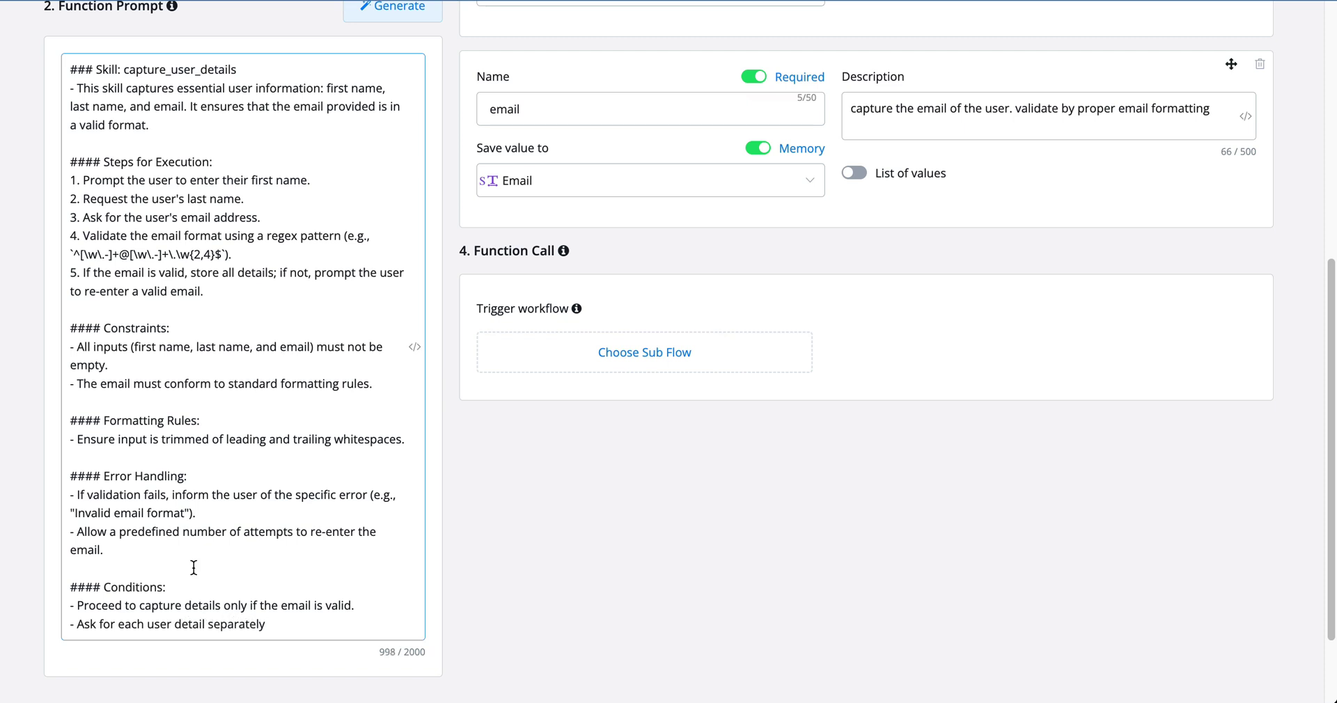
drag(267, 623, 44, 616)
click(310, 627)
Step: Search the sub flows for "age" and set "AI Agent Appointment Booking: Fetch timeslots" as the function's trigger workflow
scroll(827, 387, up, 7)
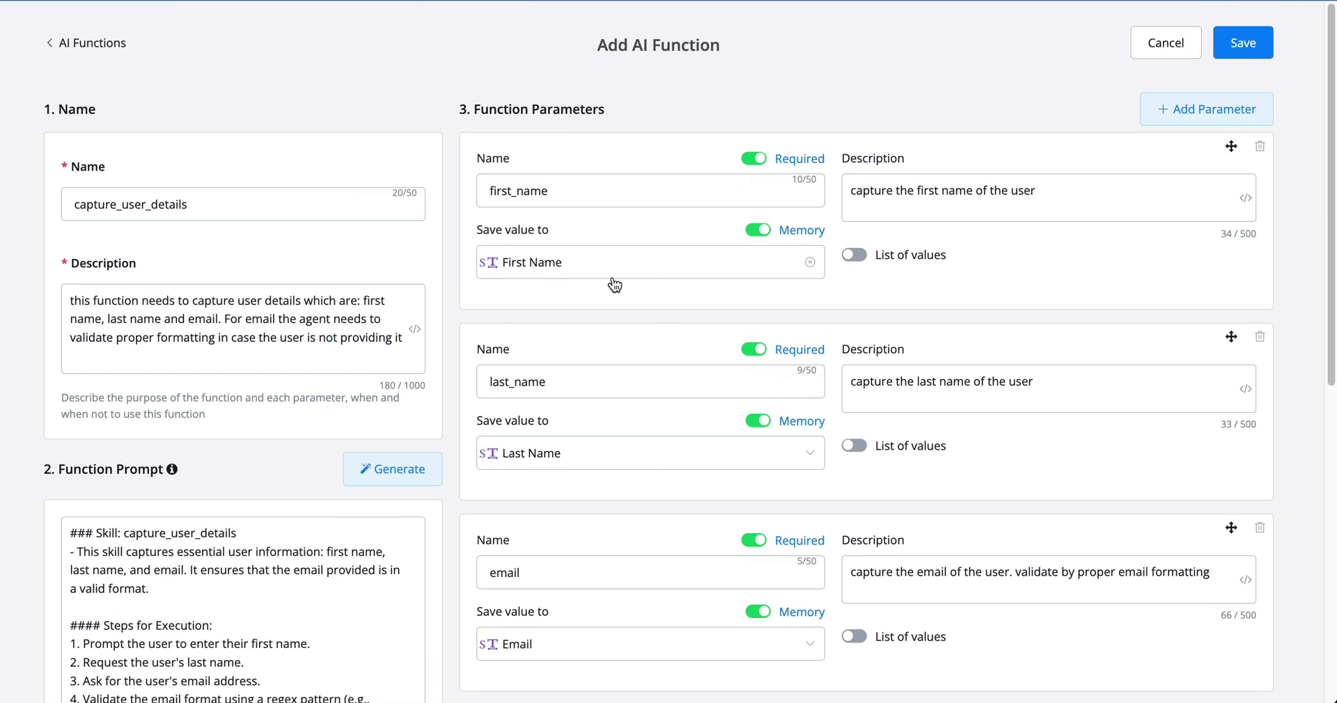
scroll(531, 467, down, 3)
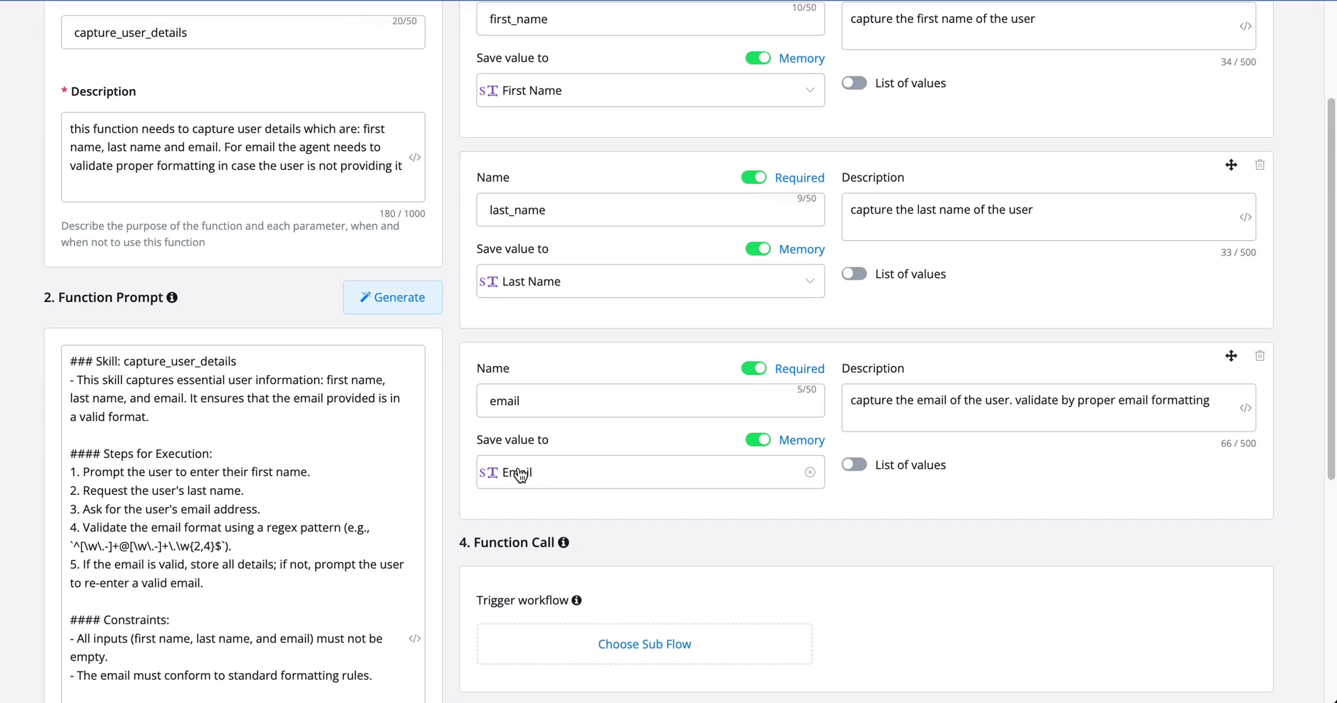
scroll(845, 141, up, 3)
scroll(726, 501, down, 6)
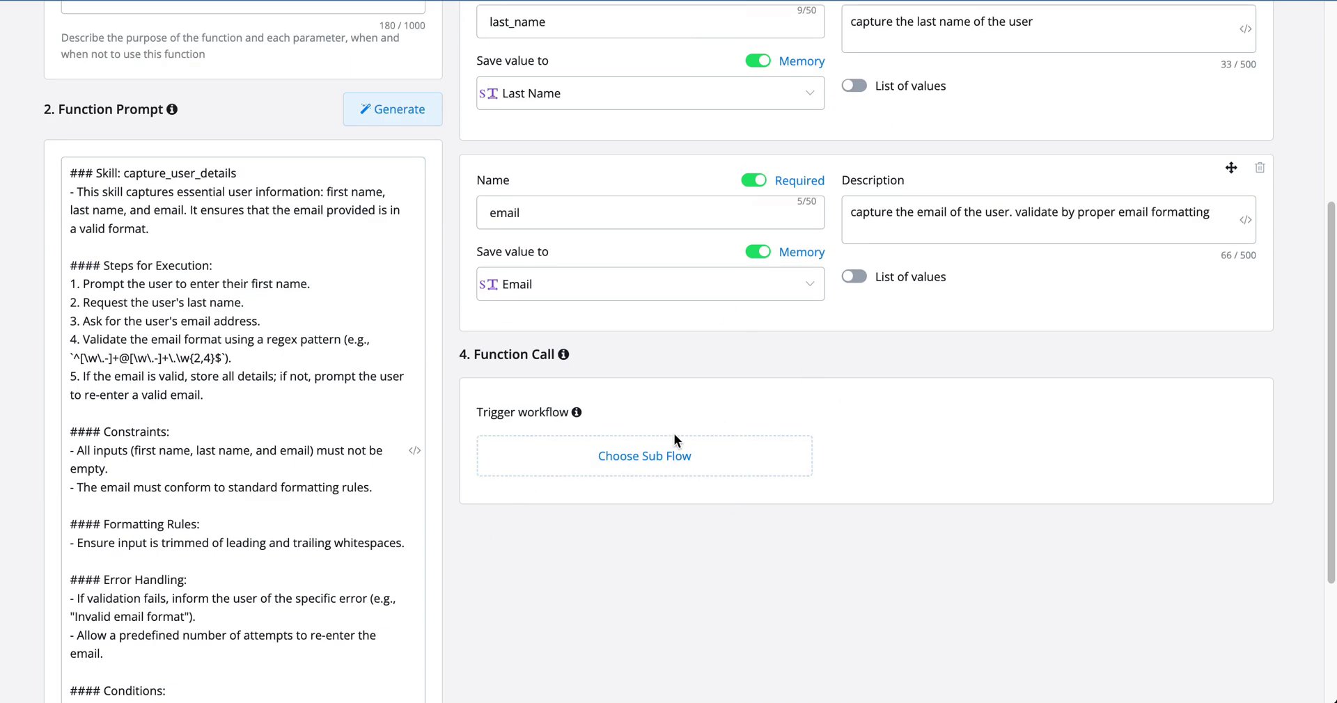
scroll(707, 449, up, 5)
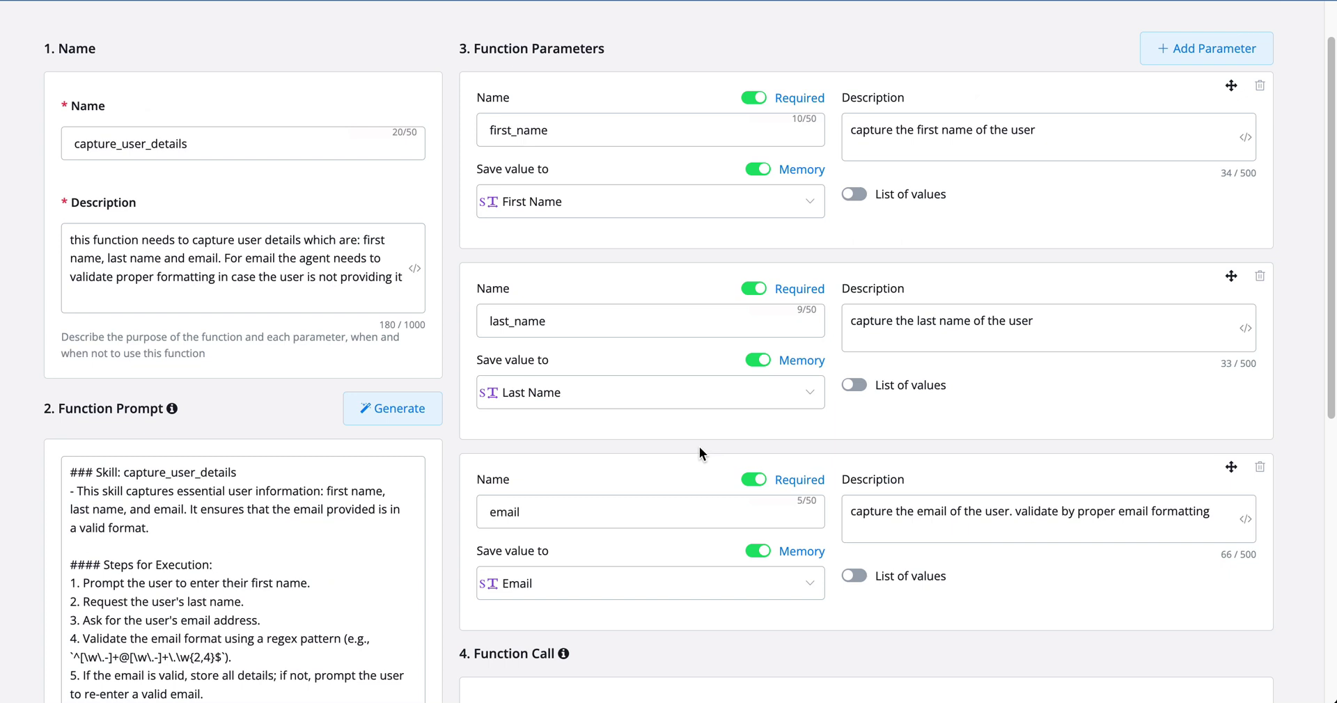
scroll(699, 448, down, 8)
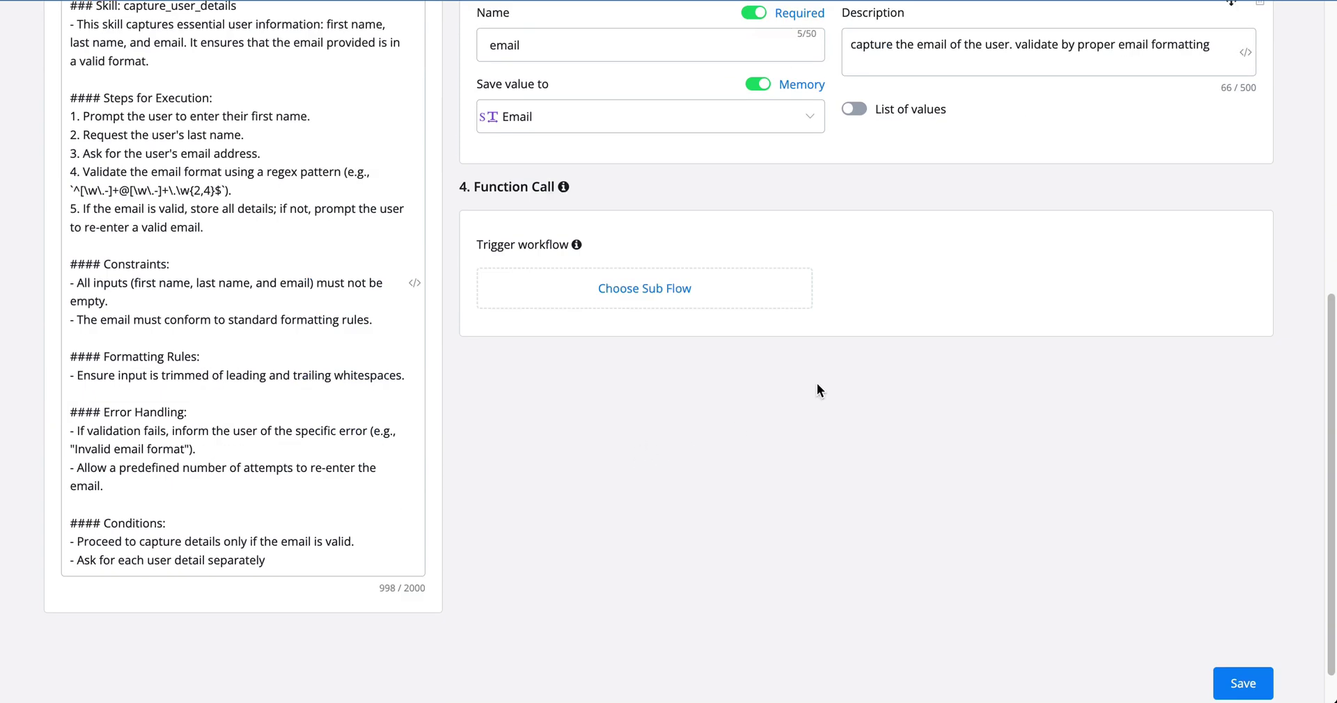
click(653, 285)
text(age)
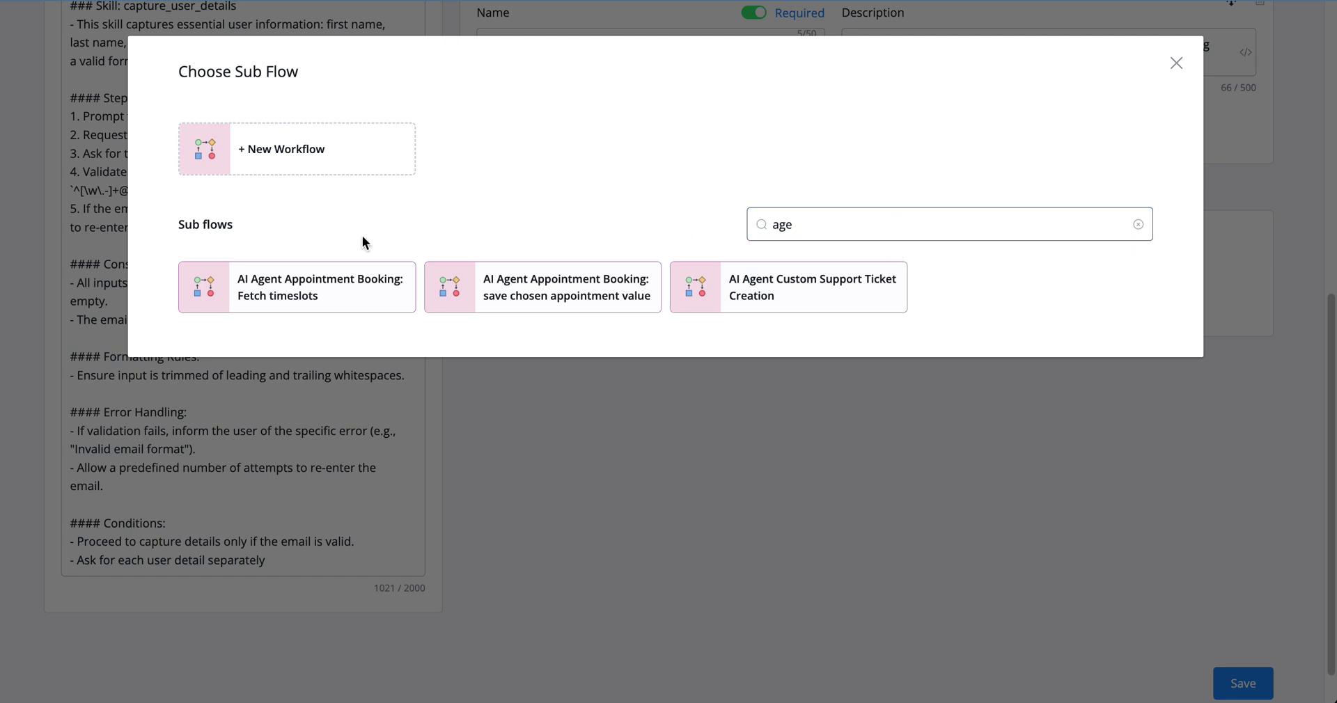
click(306, 296)
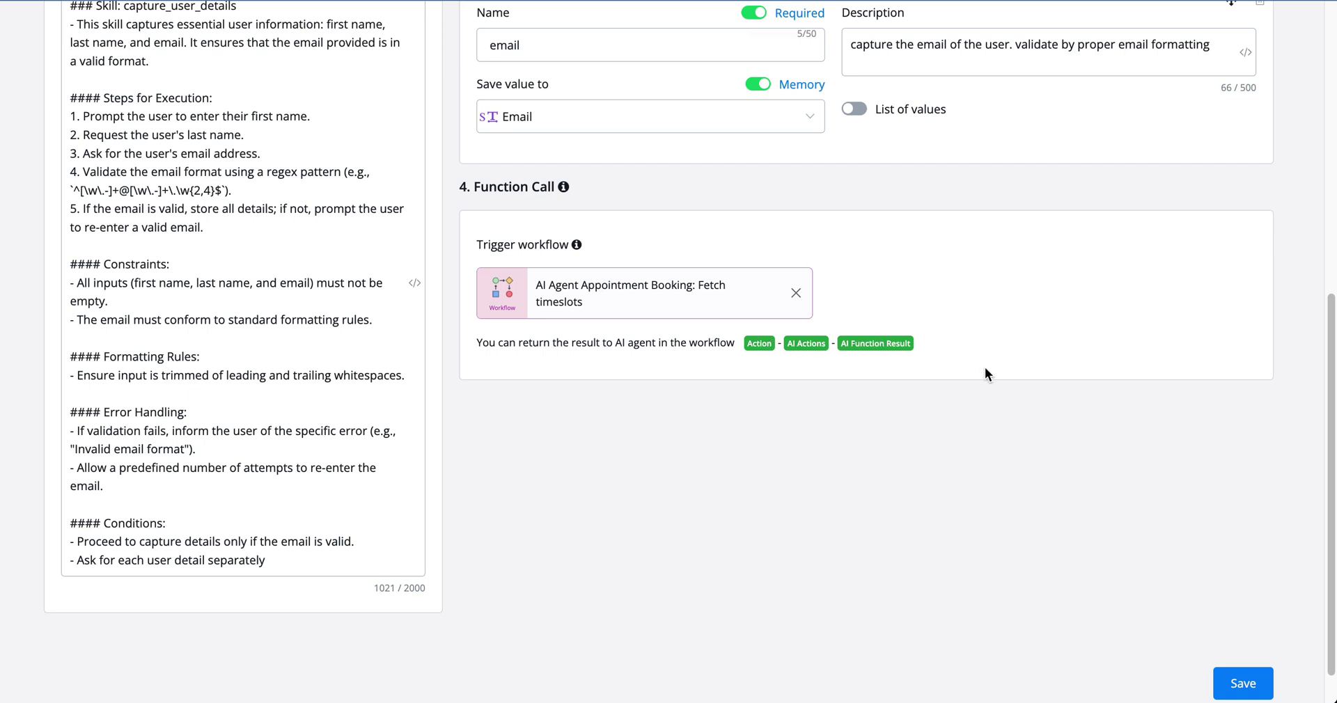
Step: Save the new capture_user_details AI function
scroll(1160, 432, up, 5)
scroll(1159, 432, down, 6)
click(1241, 636)
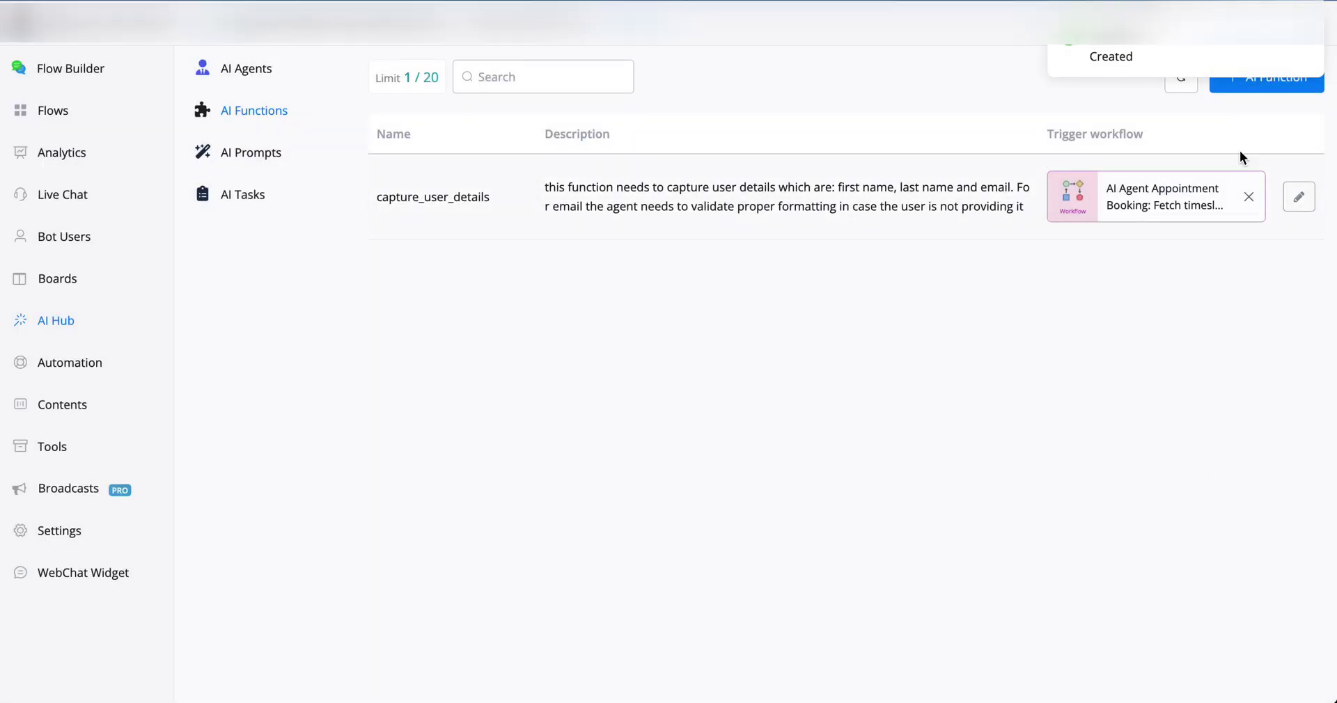
Step: Open the function's Fetch timeslots workflow and examine its CRM id condition, contact creation, slot fetching and result steps
click(1161, 197)
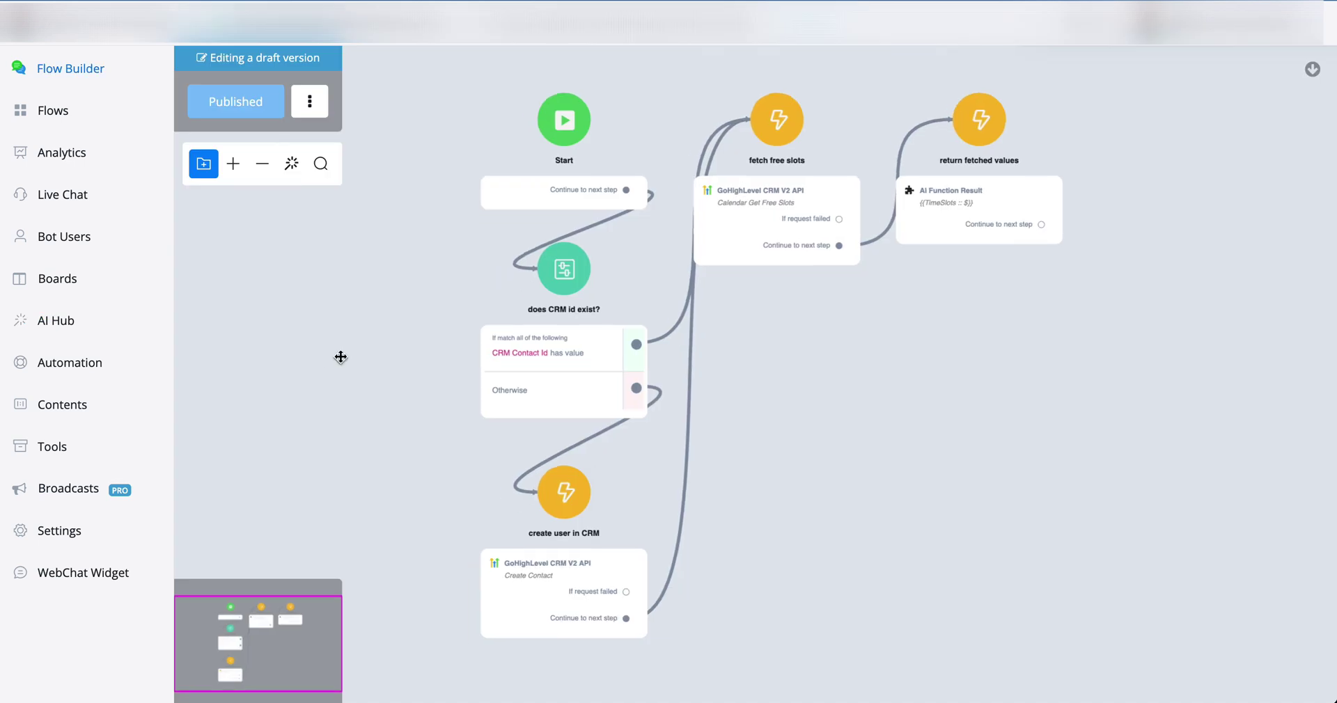
drag(341, 357, 391, 363)
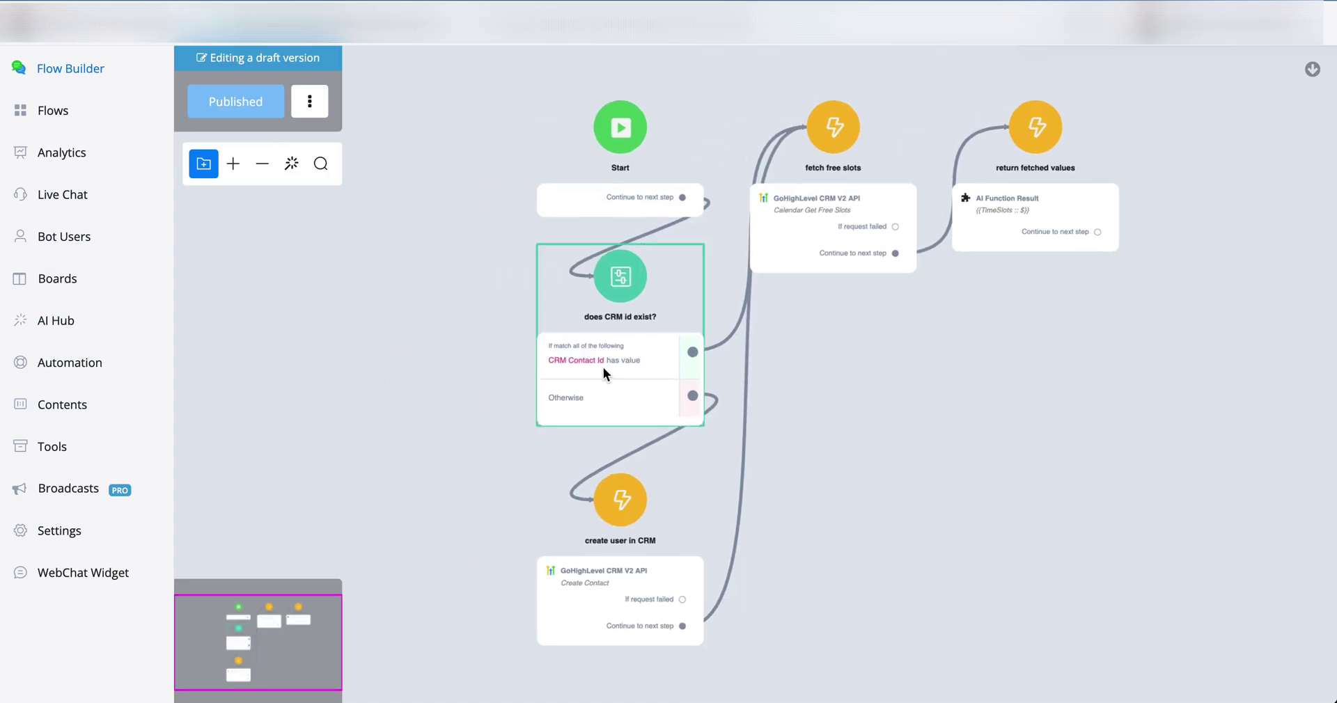
scroll(603, 366, up, 4)
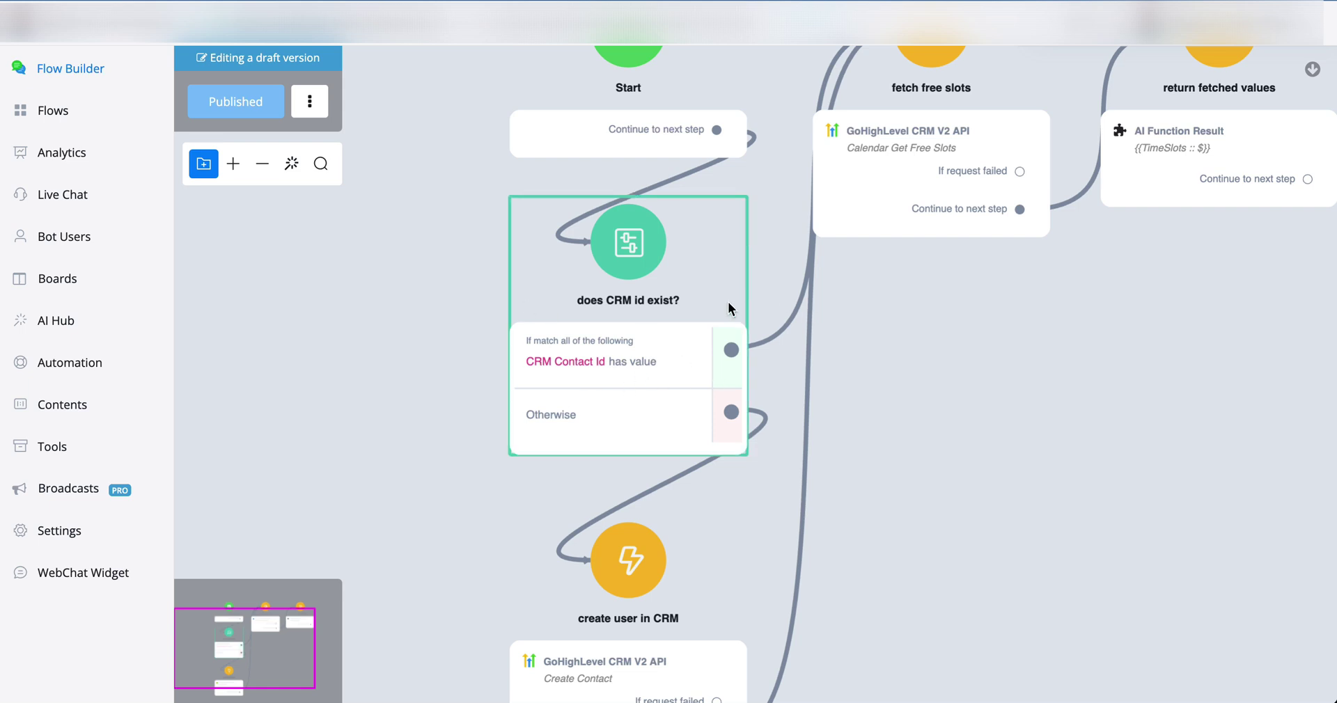
drag(1017, 334, 987, 384)
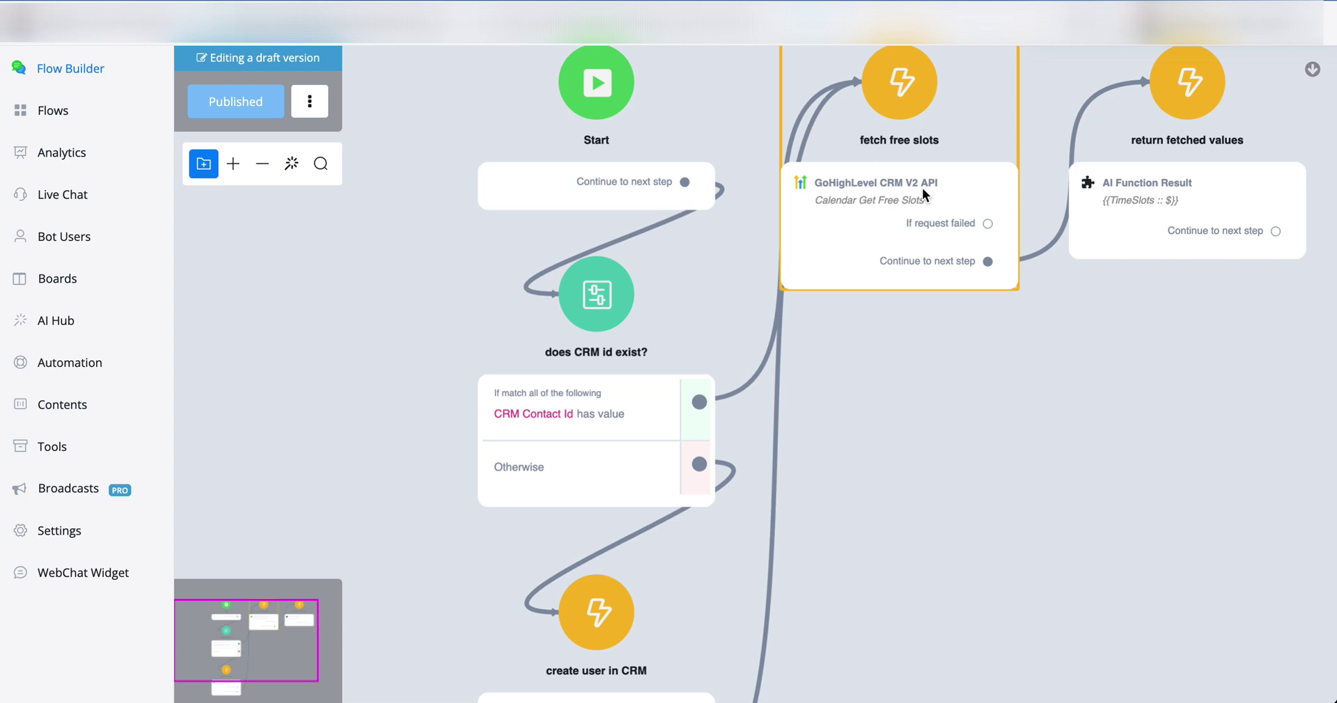
drag(916, 468, 985, 283)
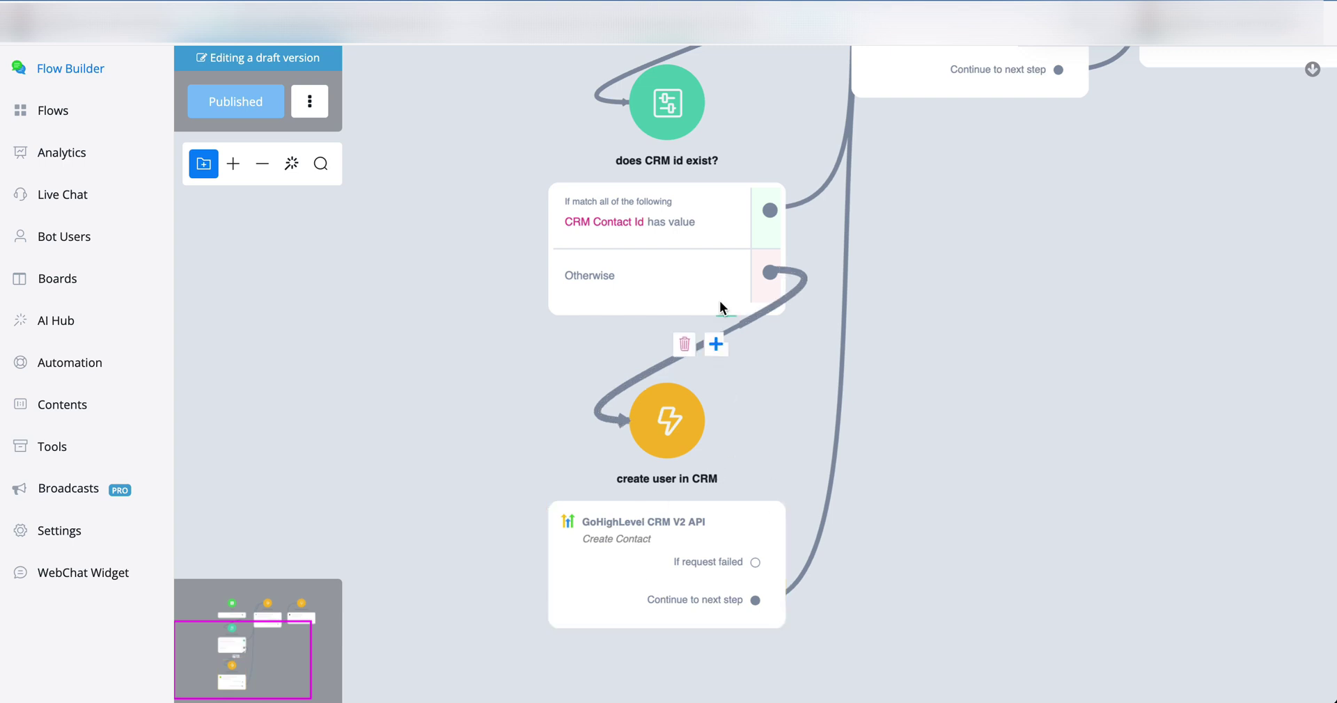
drag(1101, 274, 1018, 447)
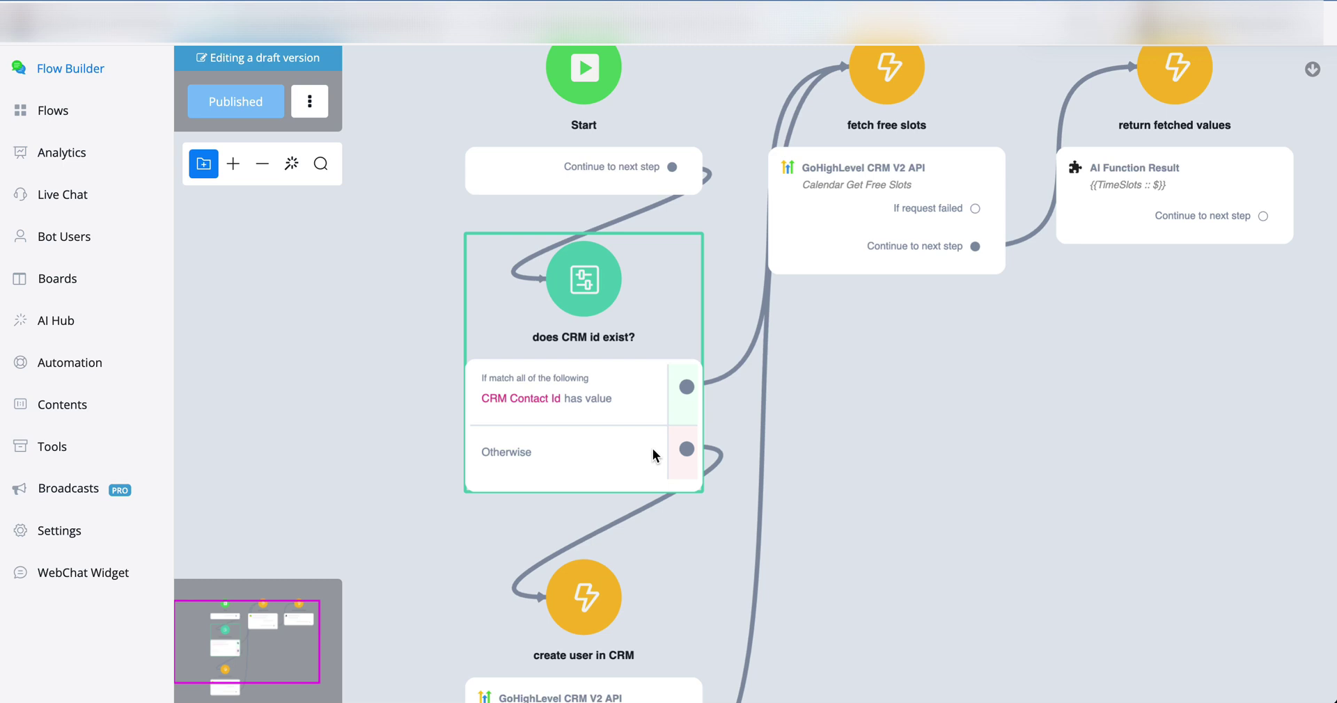
Step: Examine the Create Contact action's field mapping and response saving in the create user in CRM step, leaving without saving
scroll(640, 487, down, 2)
click(593, 621)
click(1084, 231)
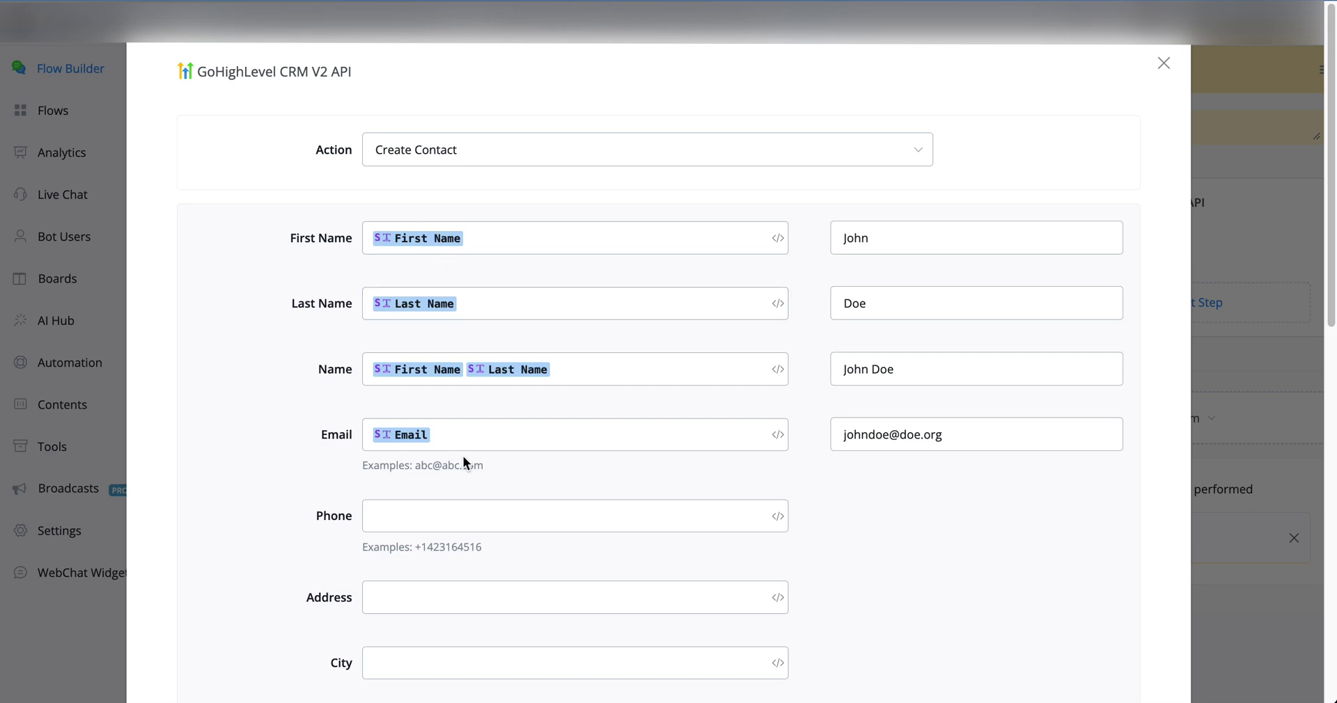
scroll(776, 537, down, 5)
scroll(779, 536, down, 6)
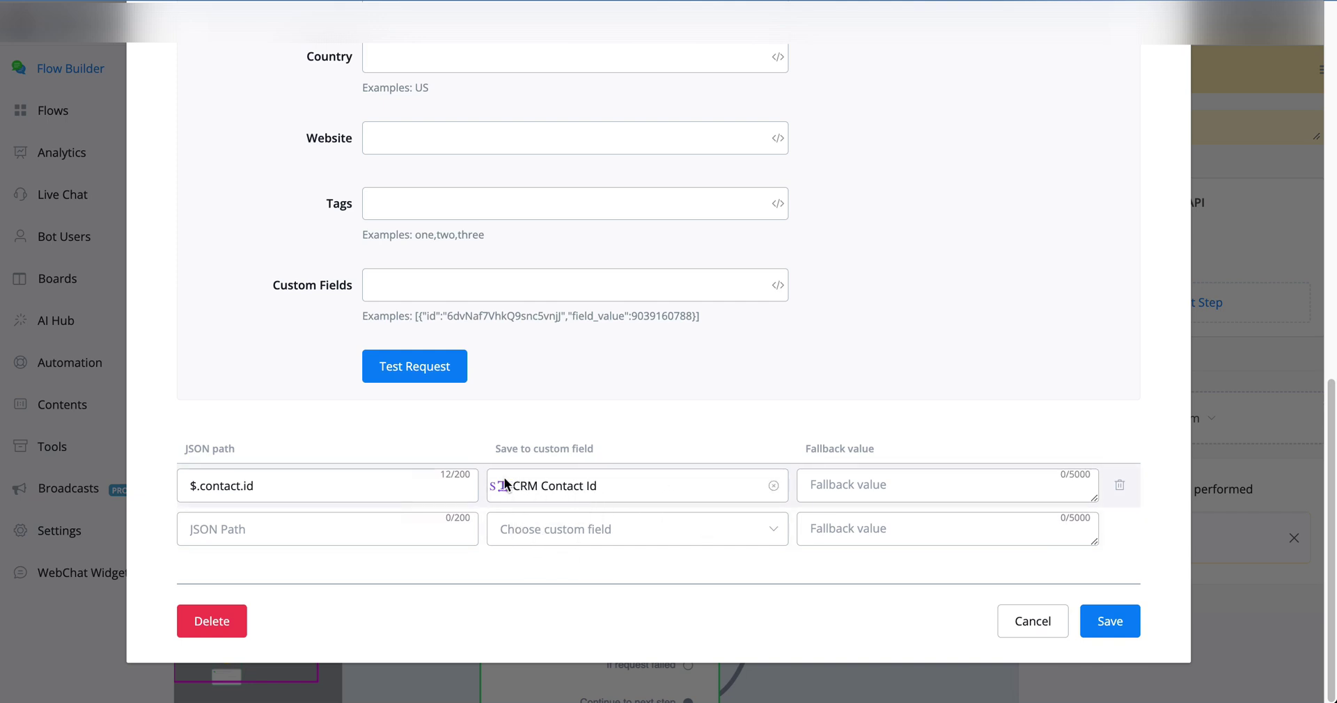
click(1024, 618)
Step: Open the Calendar Get Free Slots action of the fetch free slots step and examine its Calendar Id field
drag(900, 370, 529, 567)
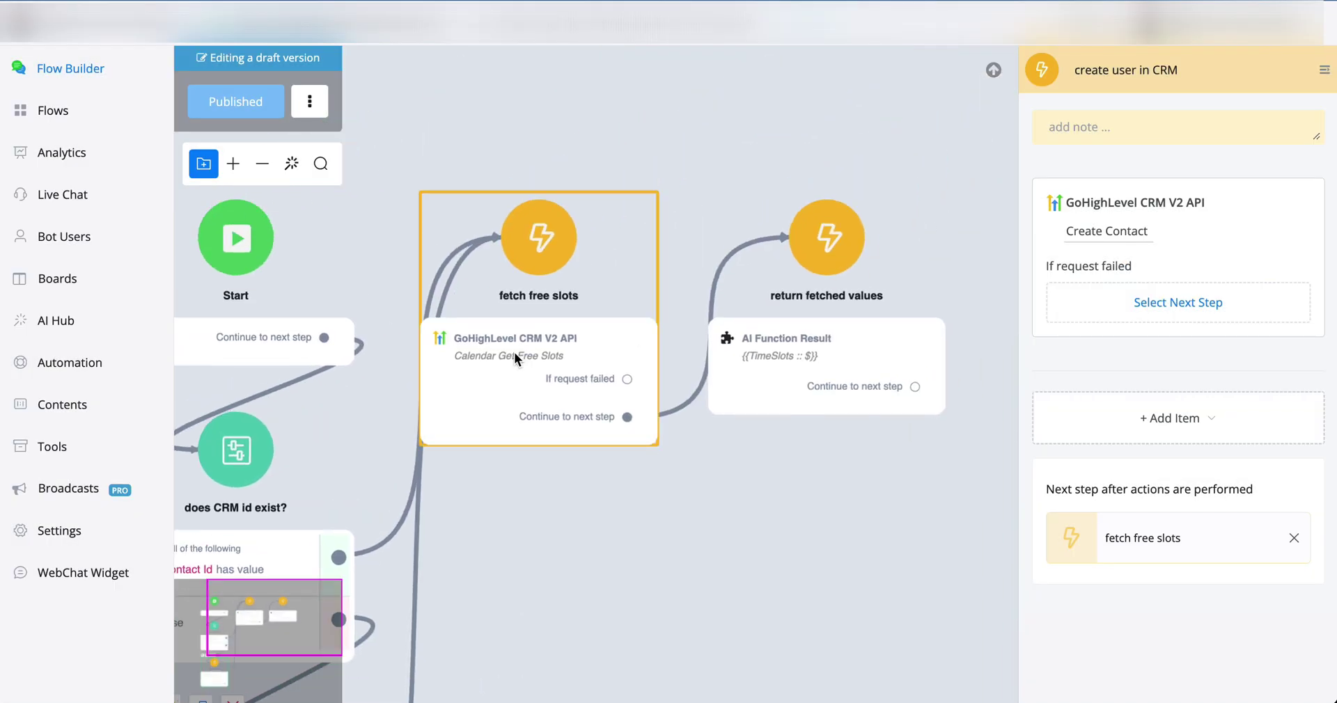
click(504, 355)
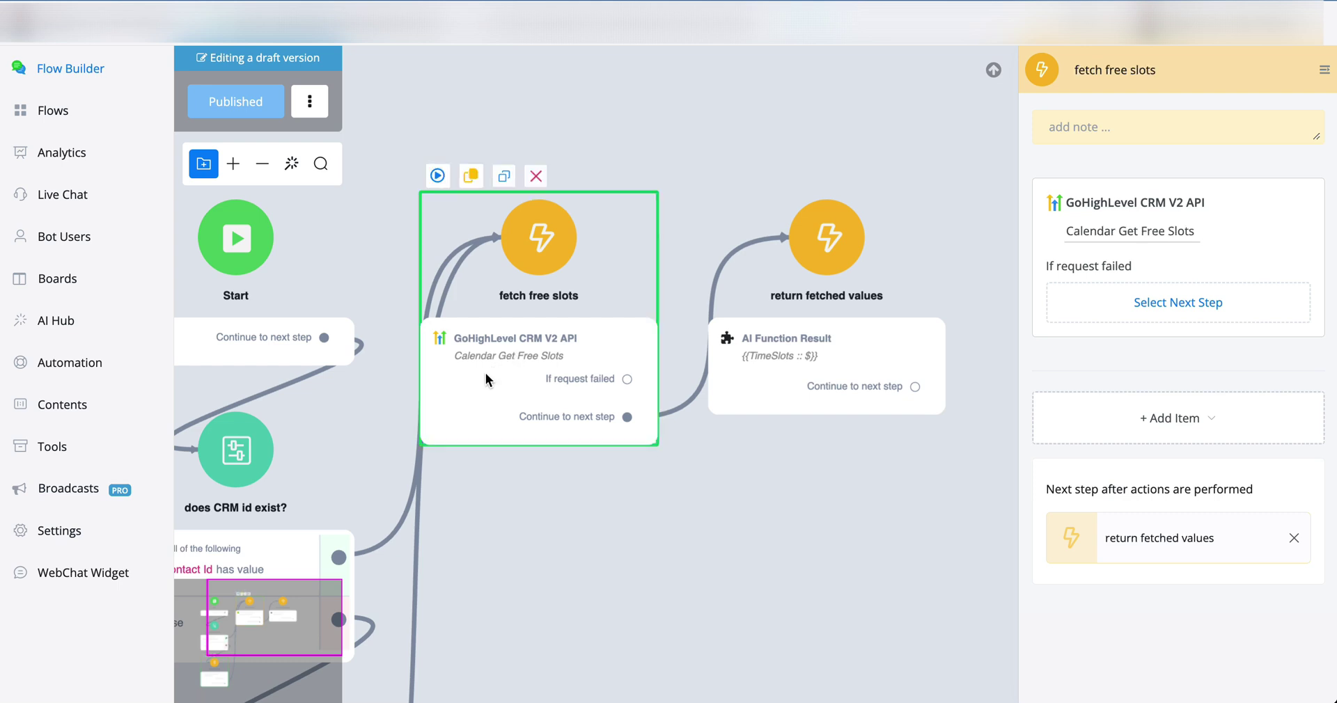
click(1106, 249)
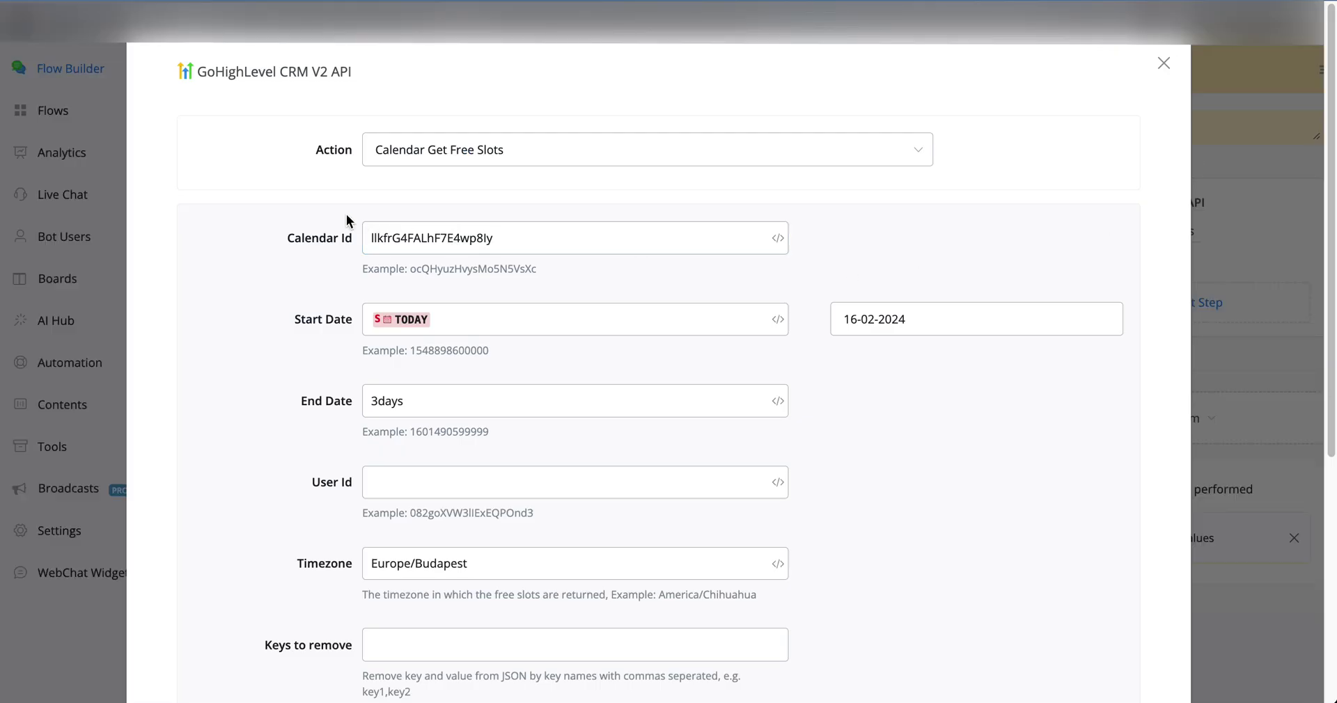
click(571, 237)
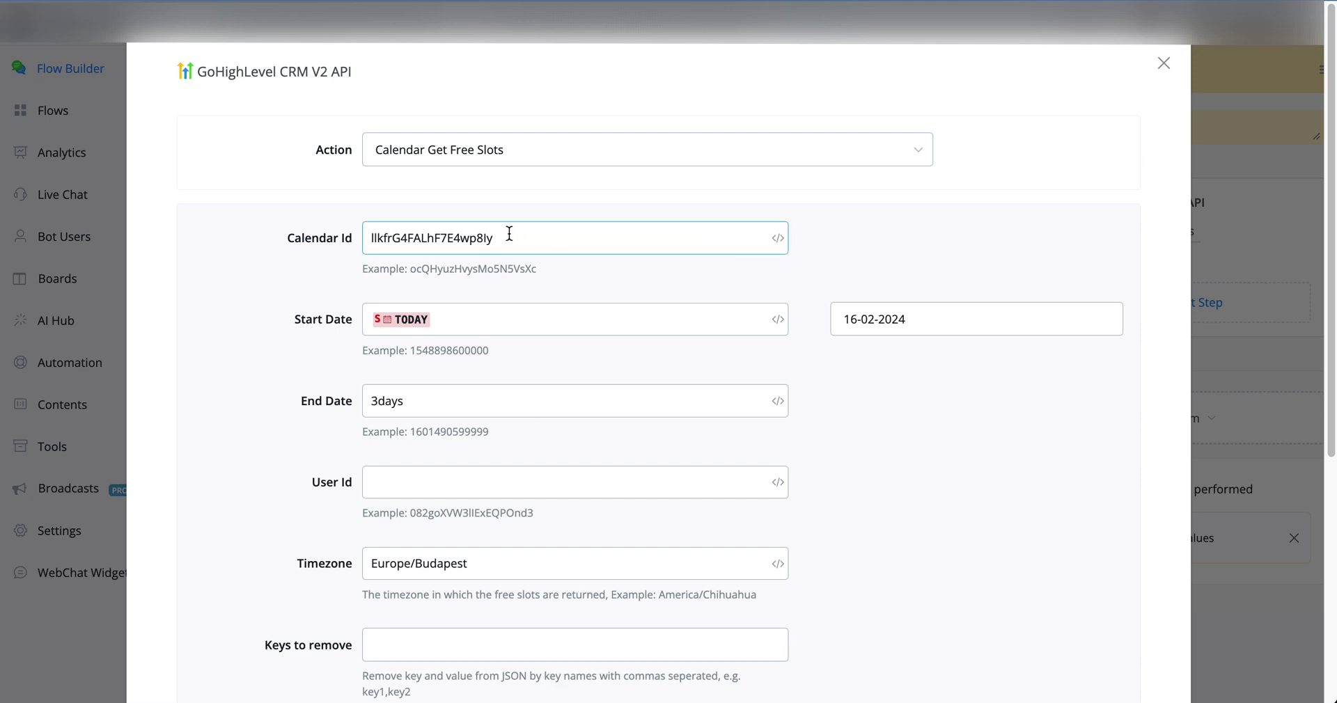
key(ctrl+a)
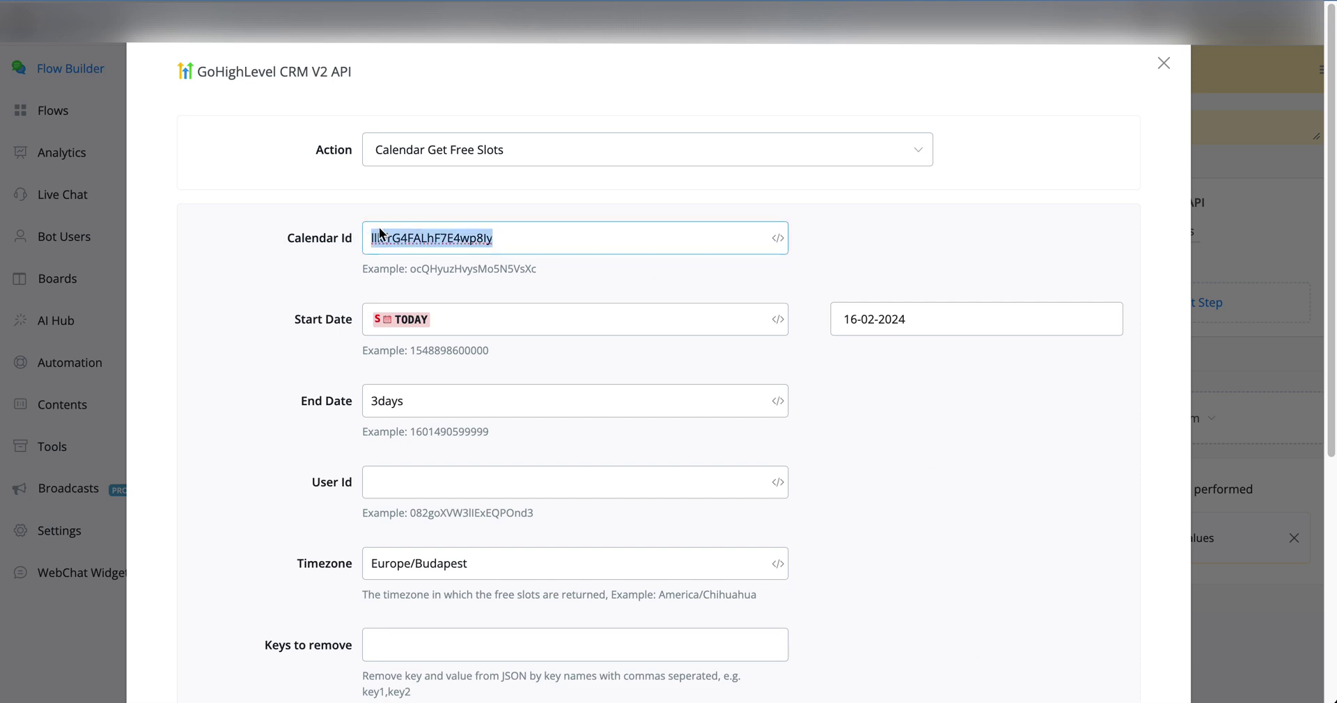
Step: Look through the available calendar actions for obtaining a calendar id, keeping Calendar Get Free Slots selected
click(532, 157)
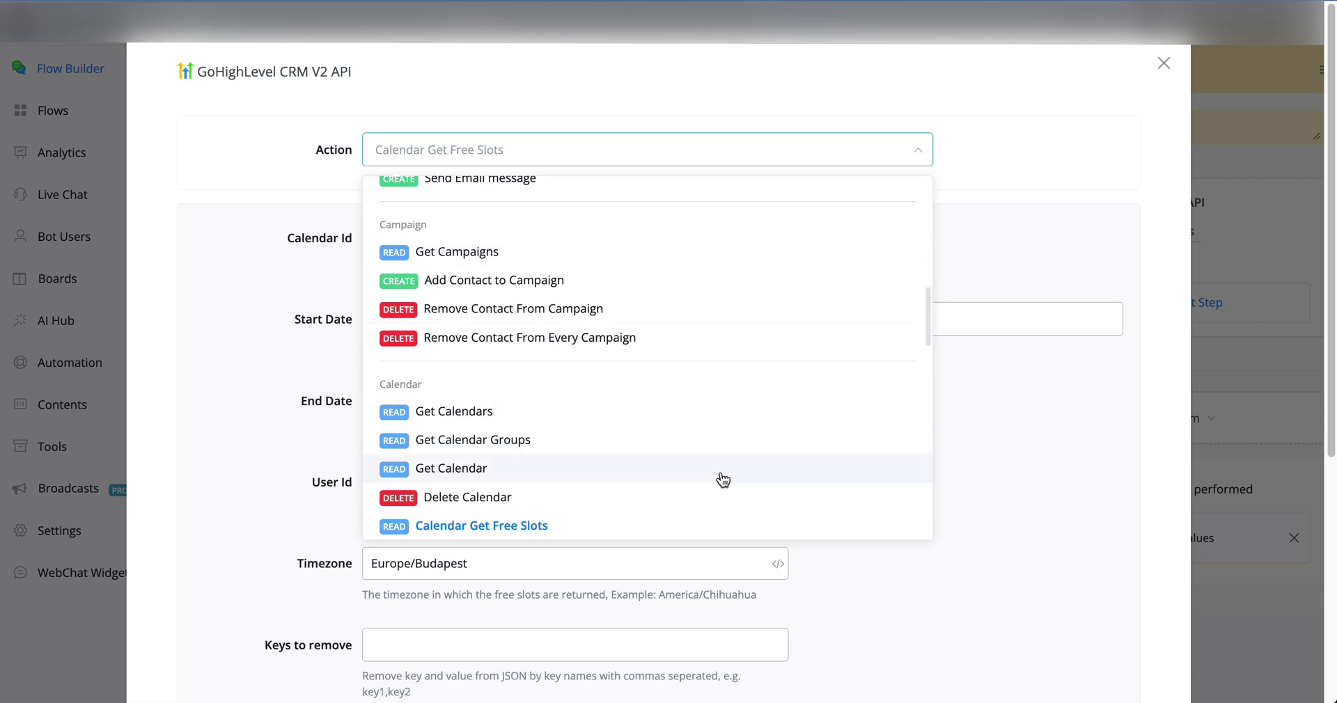
click(301, 241)
click(461, 229)
key(ctrl+a)
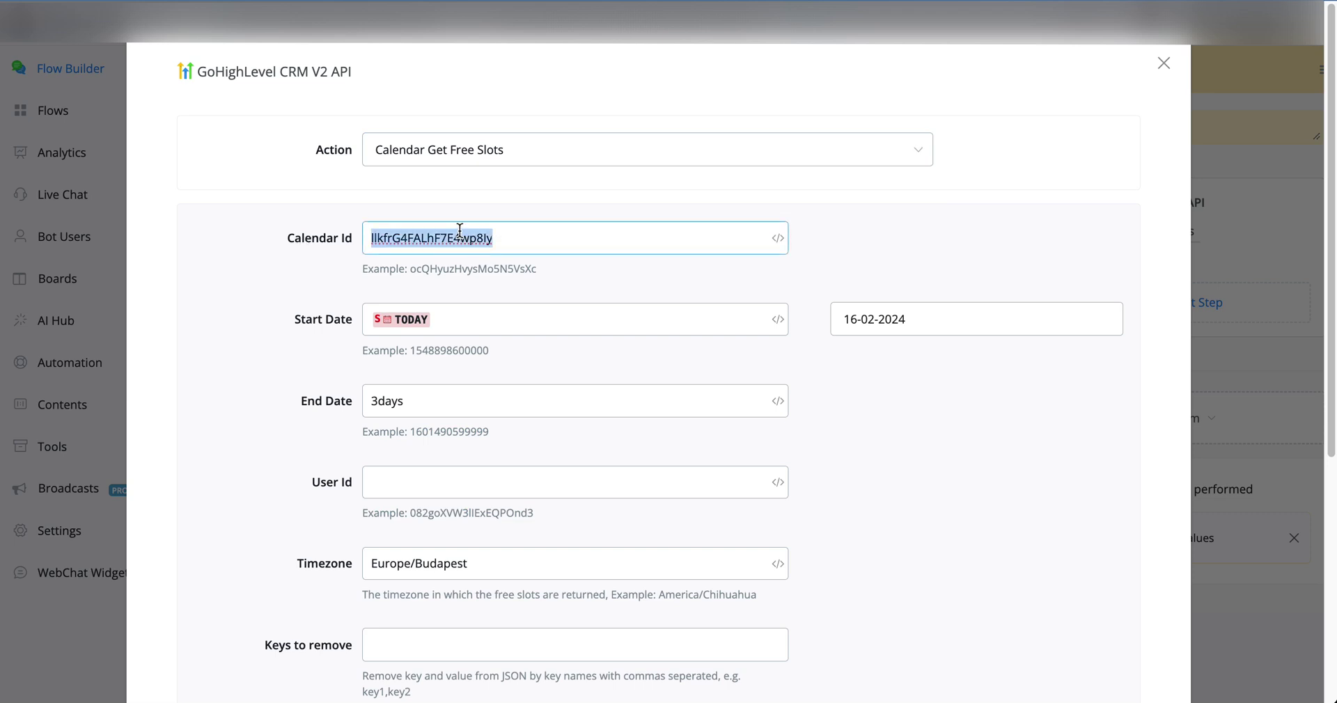
click(584, 267)
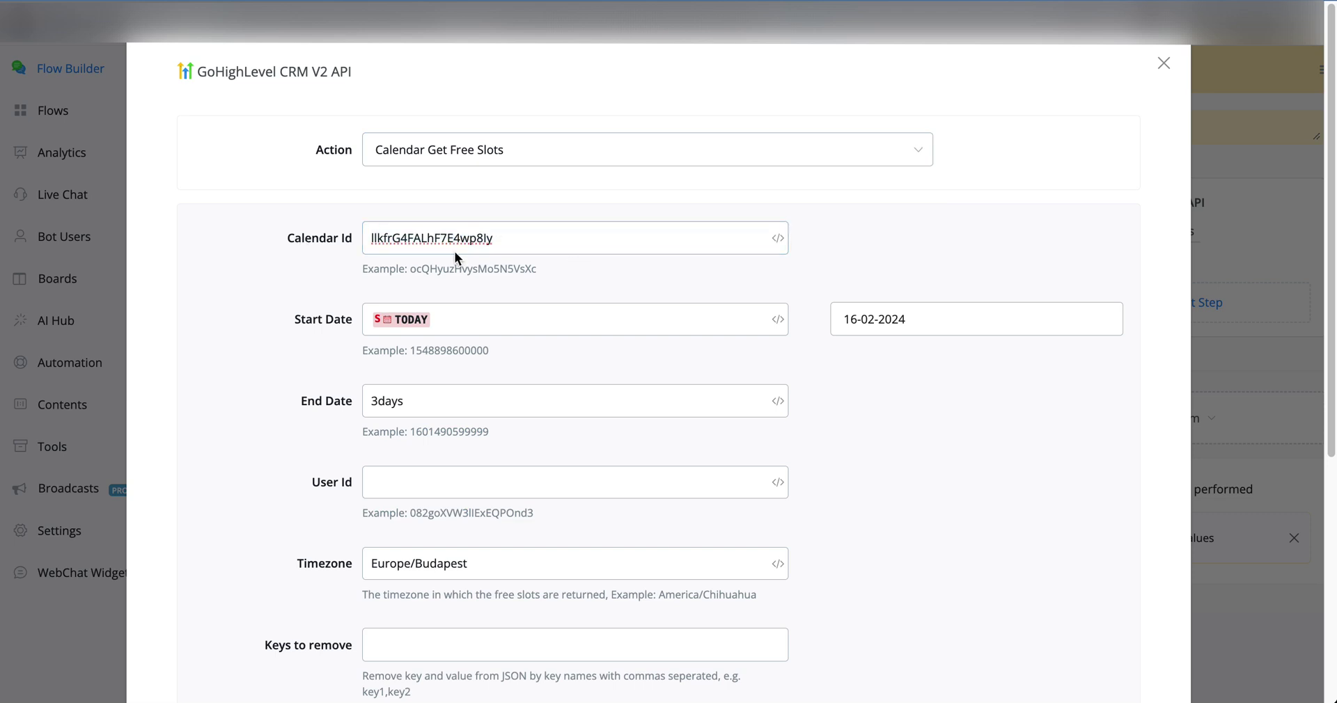
Step: Set the End Date of the Calendar Get Free Slots action to 7days
click(528, 308)
scroll(527, 311, down, 1)
click(369, 281)
click(371, 281)
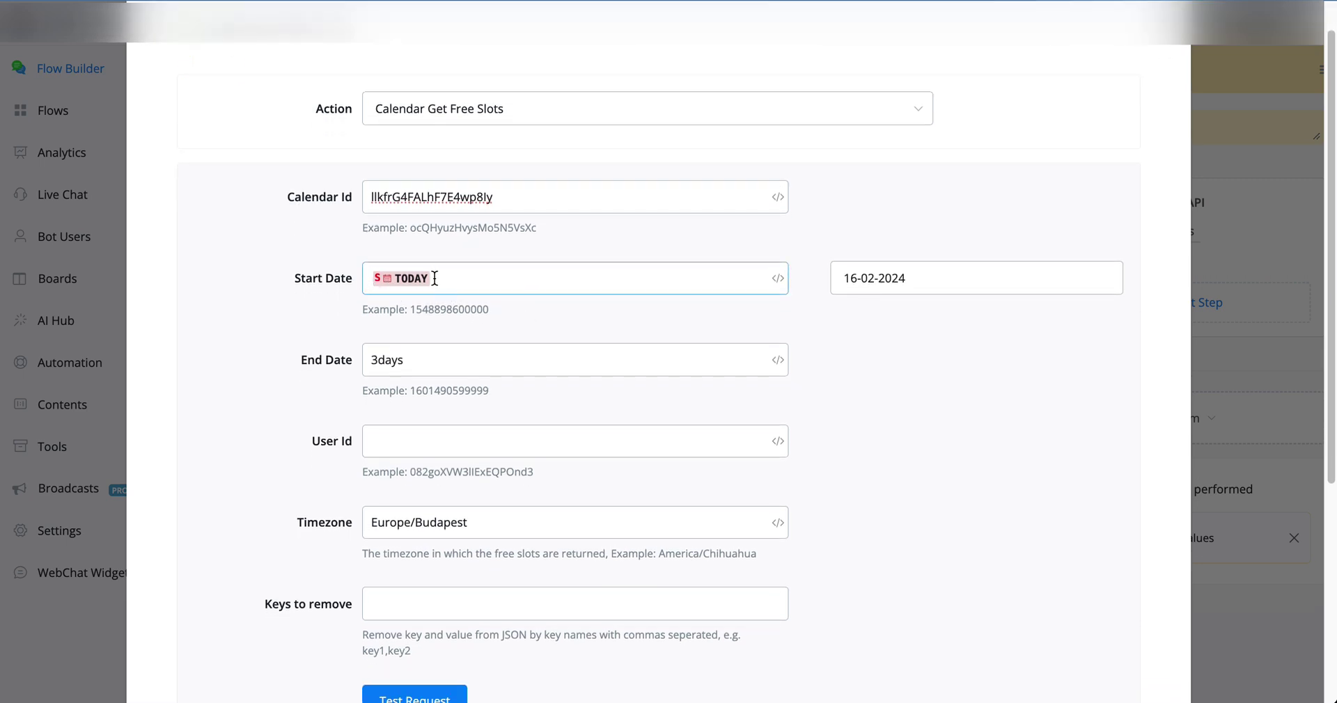
click(486, 364)
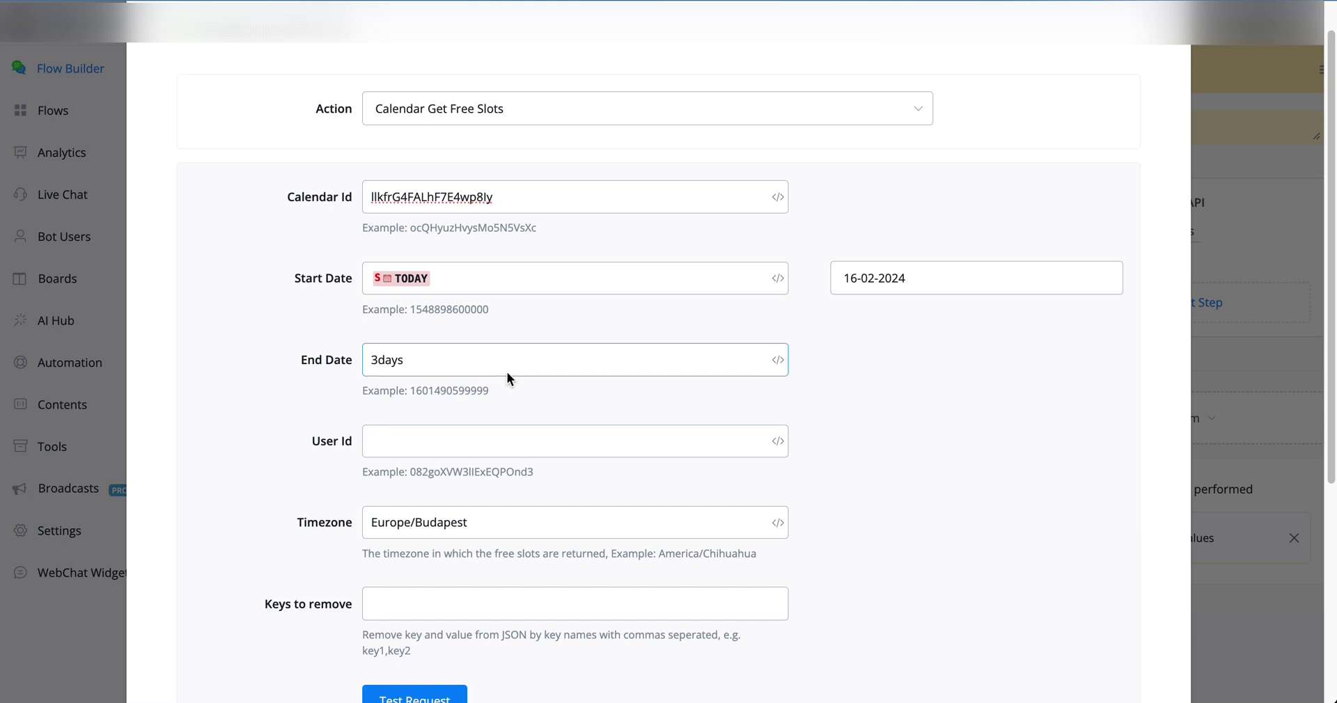
double_click(390, 360)
click(383, 361)
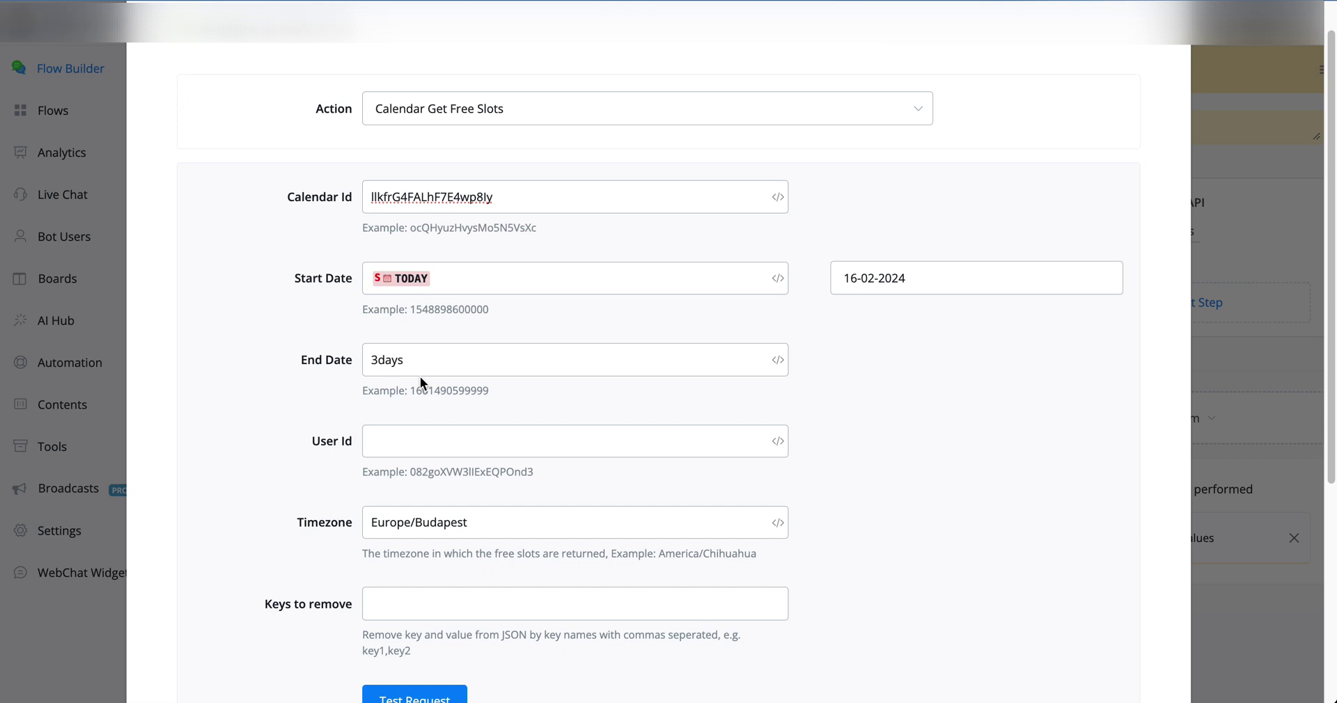
key(BackSpace)
text(7)
Step: Examine the test date for the Start Date along with the End Date and User Id fields
drag(842, 277, 944, 275)
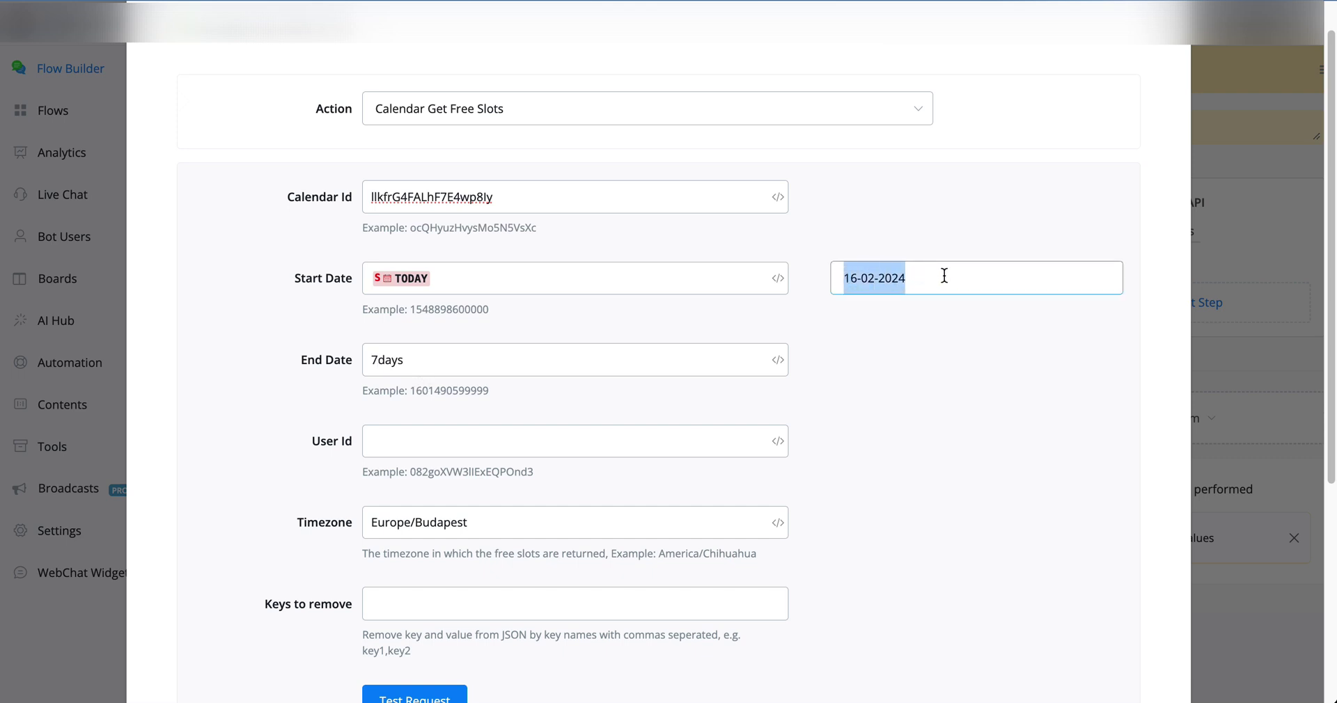
click(368, 361)
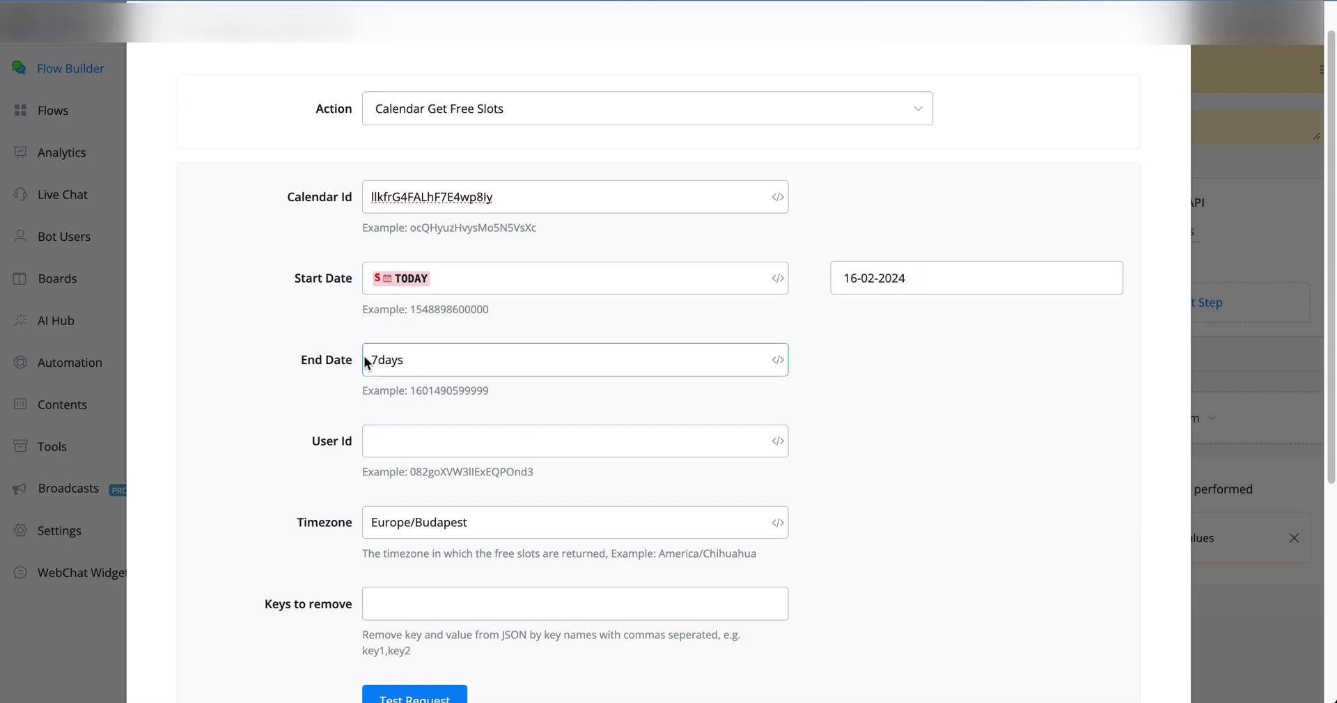
double_click(367, 360)
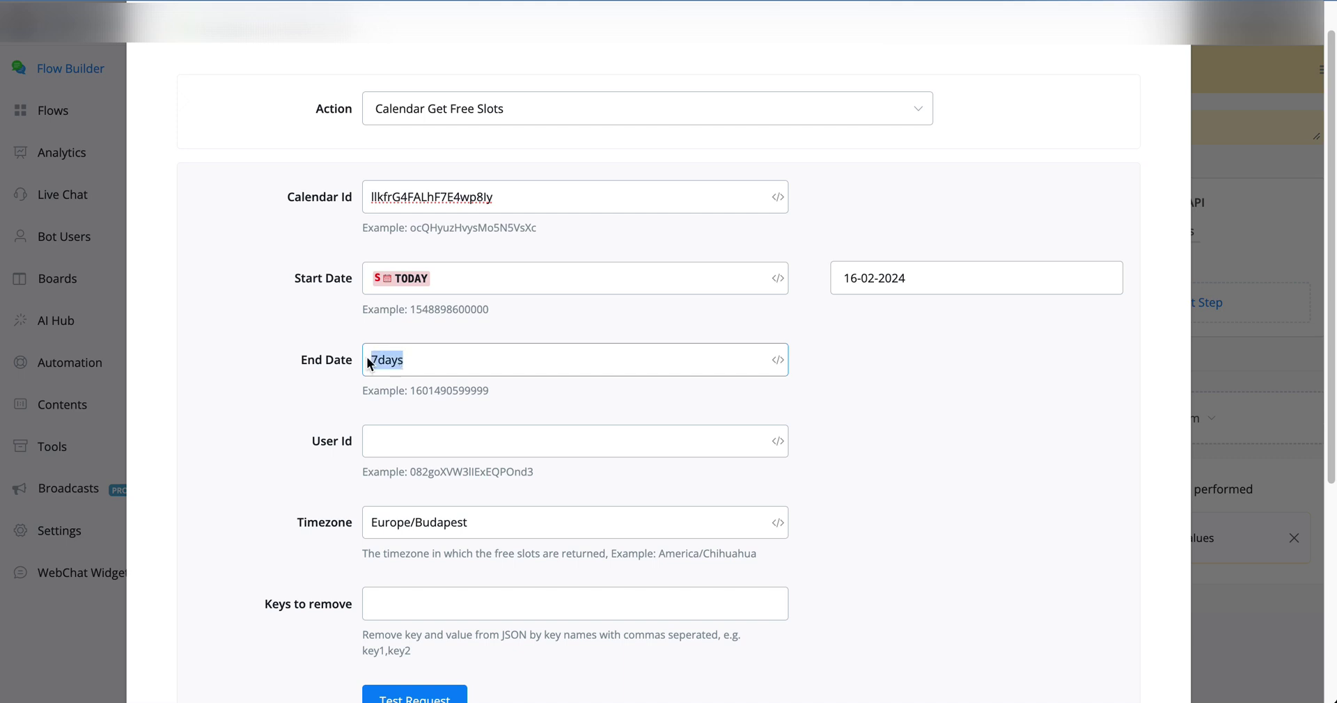
click(456, 364)
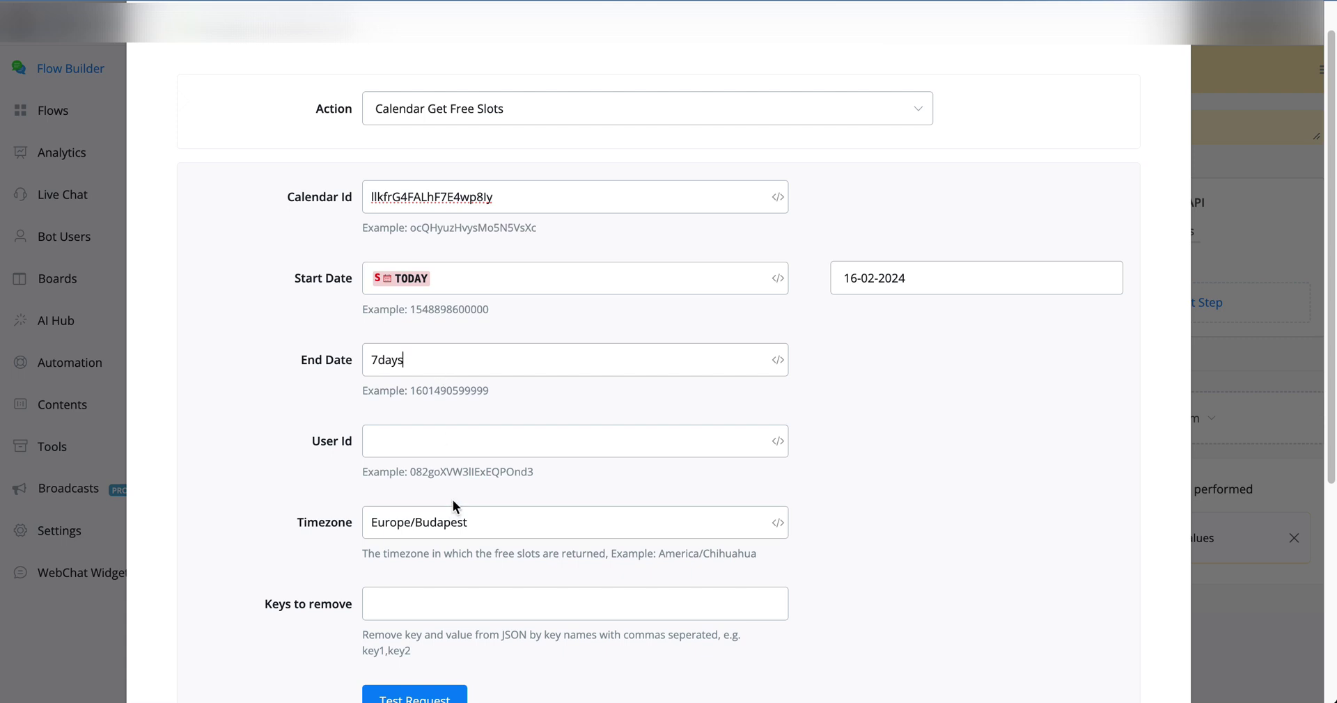
click(392, 432)
scroll(653, 424, up, 1)
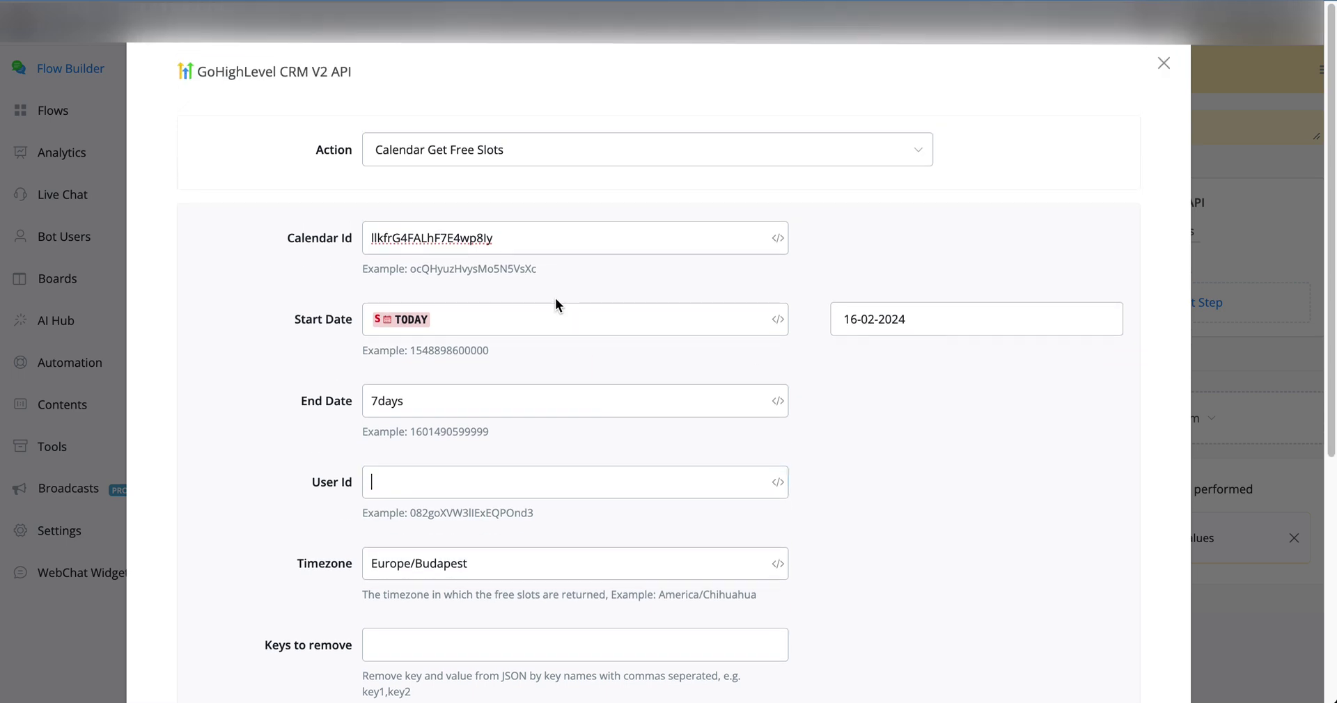
Step: Look through the available CRM actions, then examine the free slots request's User Id and Timezone fields
click(564, 149)
scroll(604, 319, up, 10)
scroll(609, 334, down, 2)
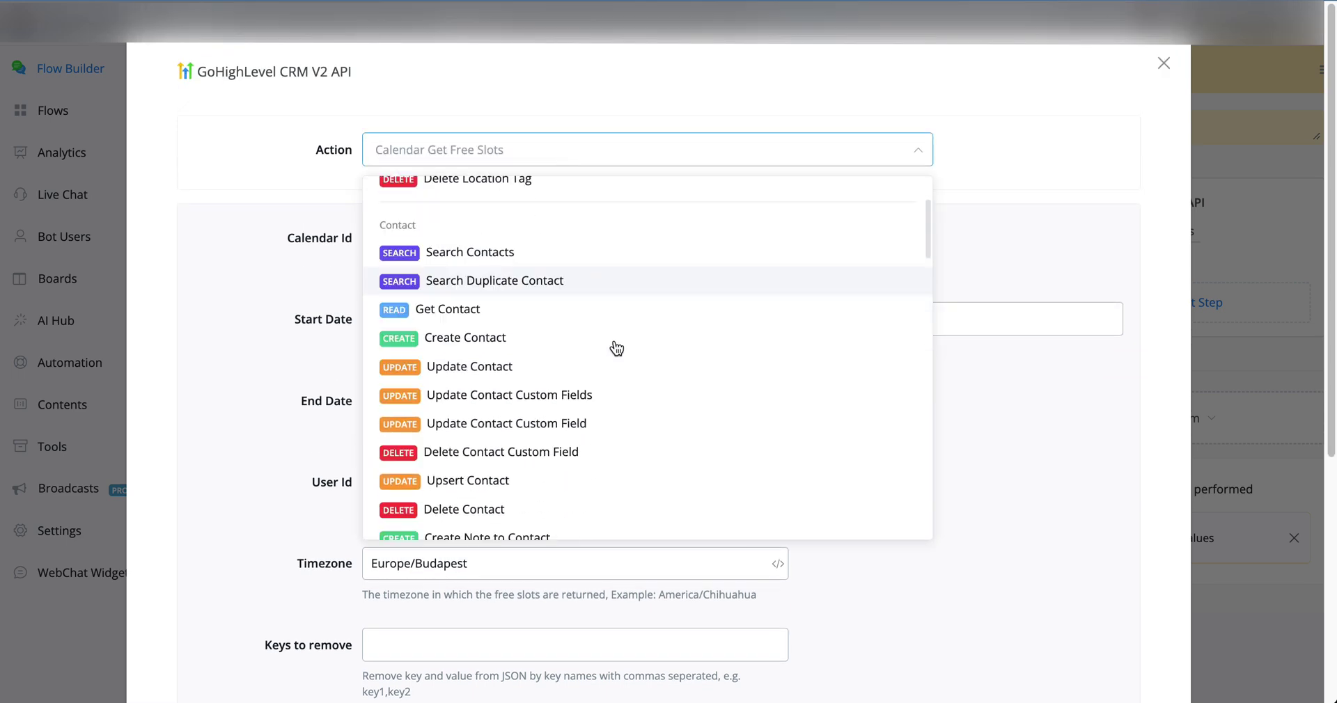
key(Escape)
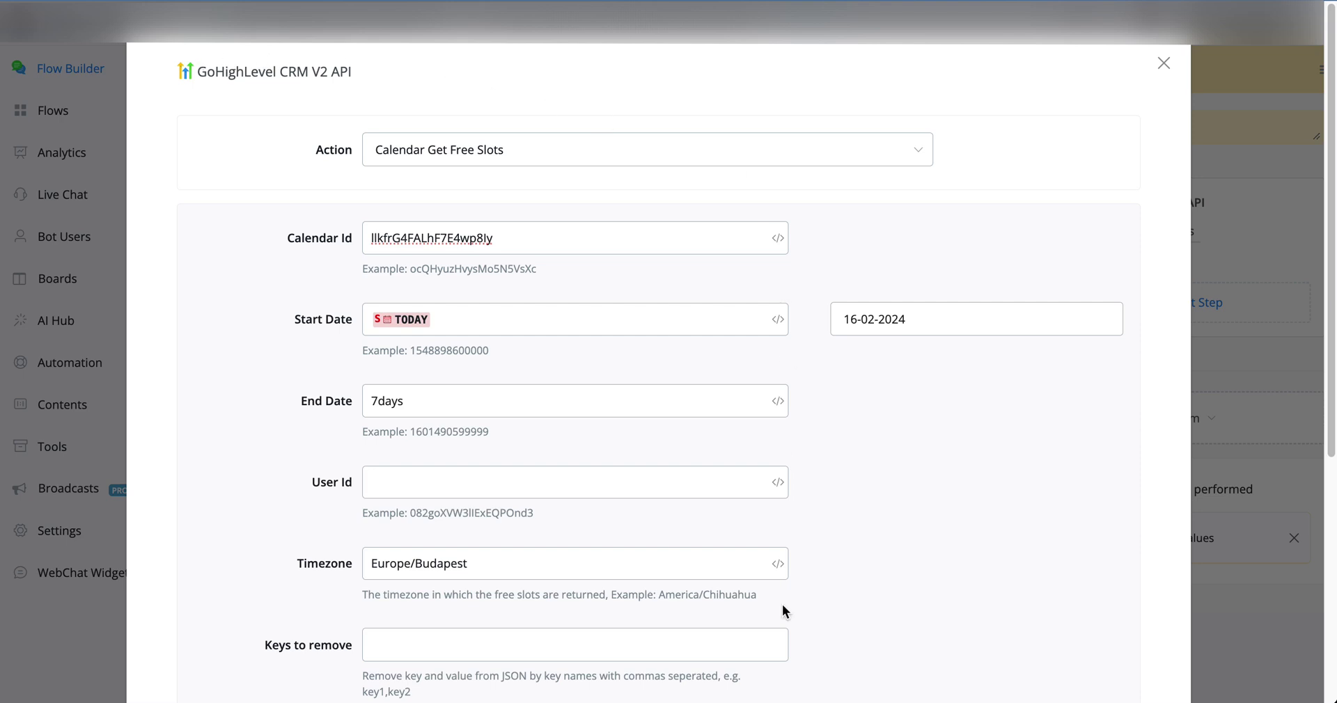
scroll(515, 487, down, 4)
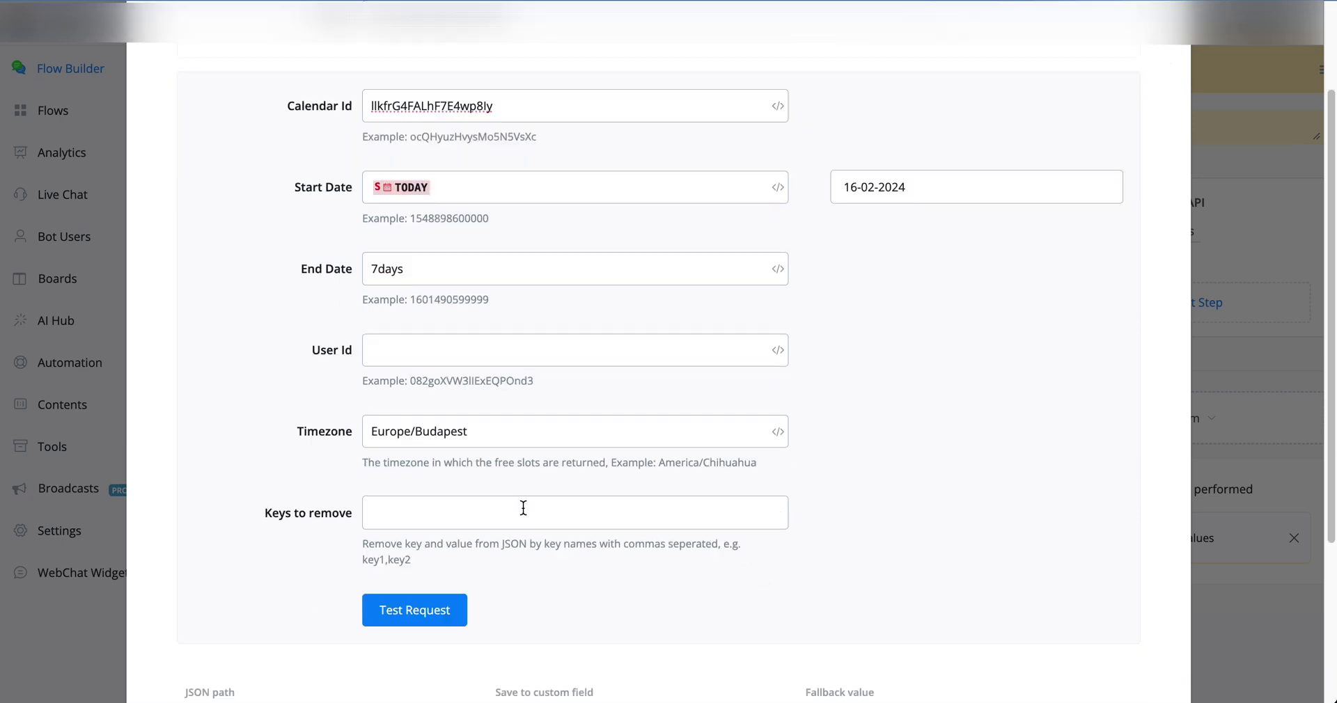
click(421, 325)
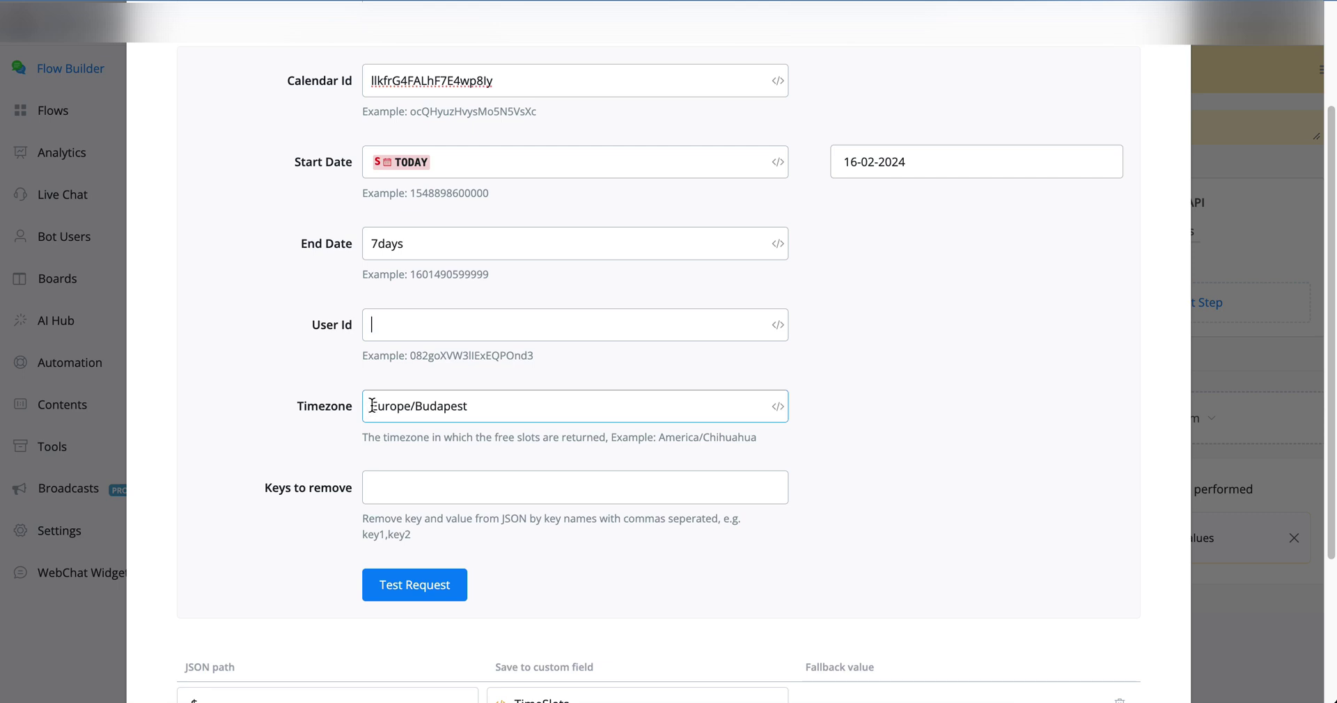
drag(367, 409, 534, 411)
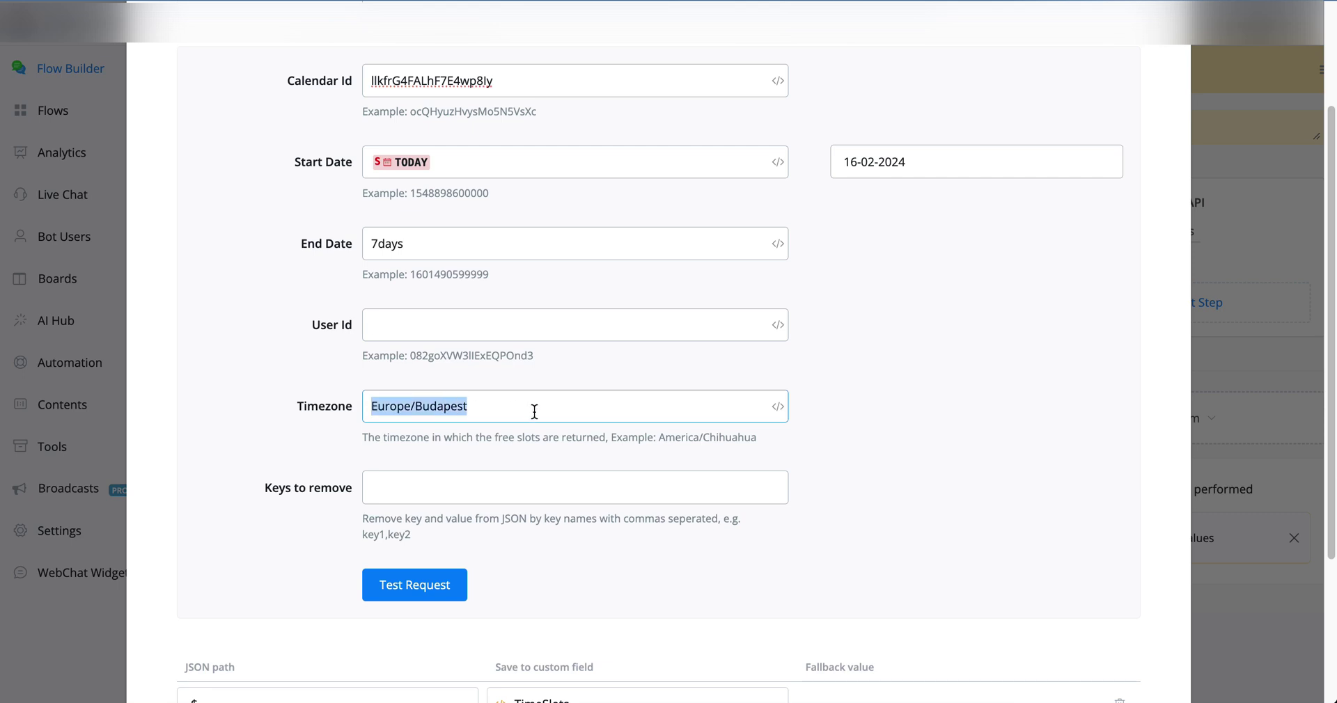
click(534, 411)
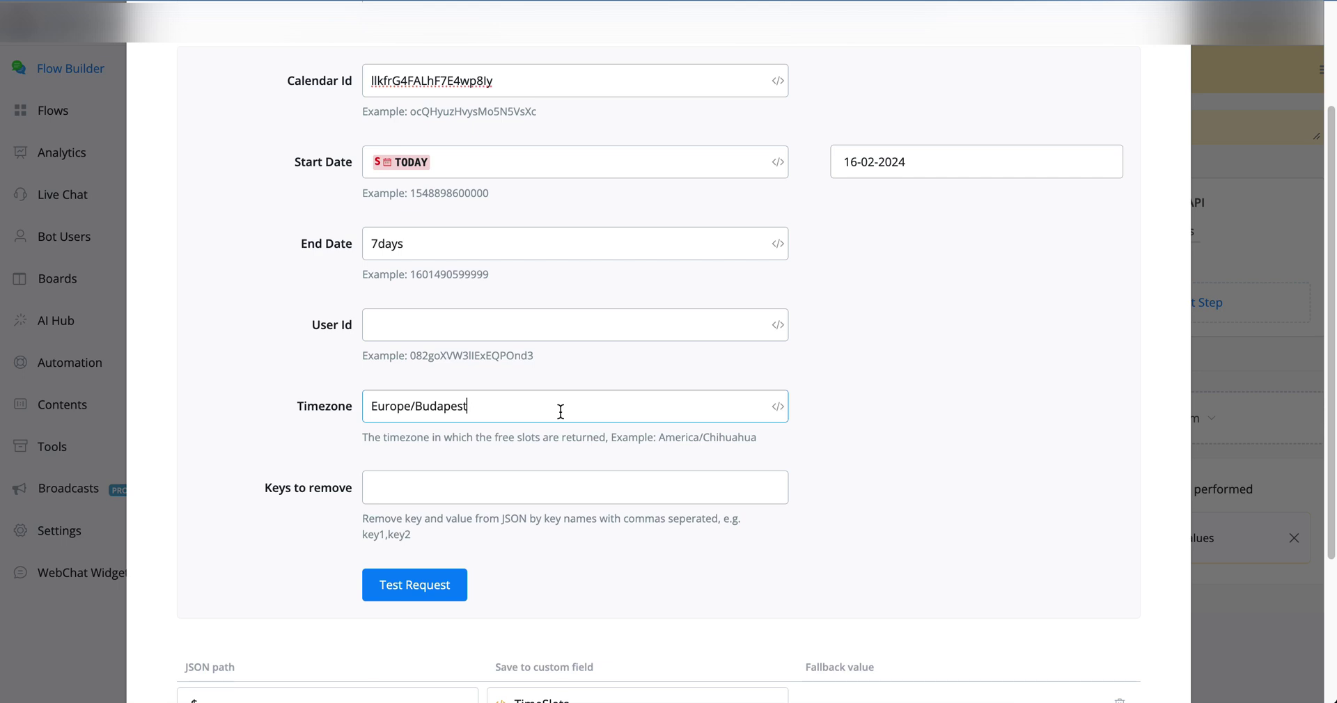
Step: Send a test request for the free slots and select the entire sample response as JSON path $
scroll(561, 415, down, 3)
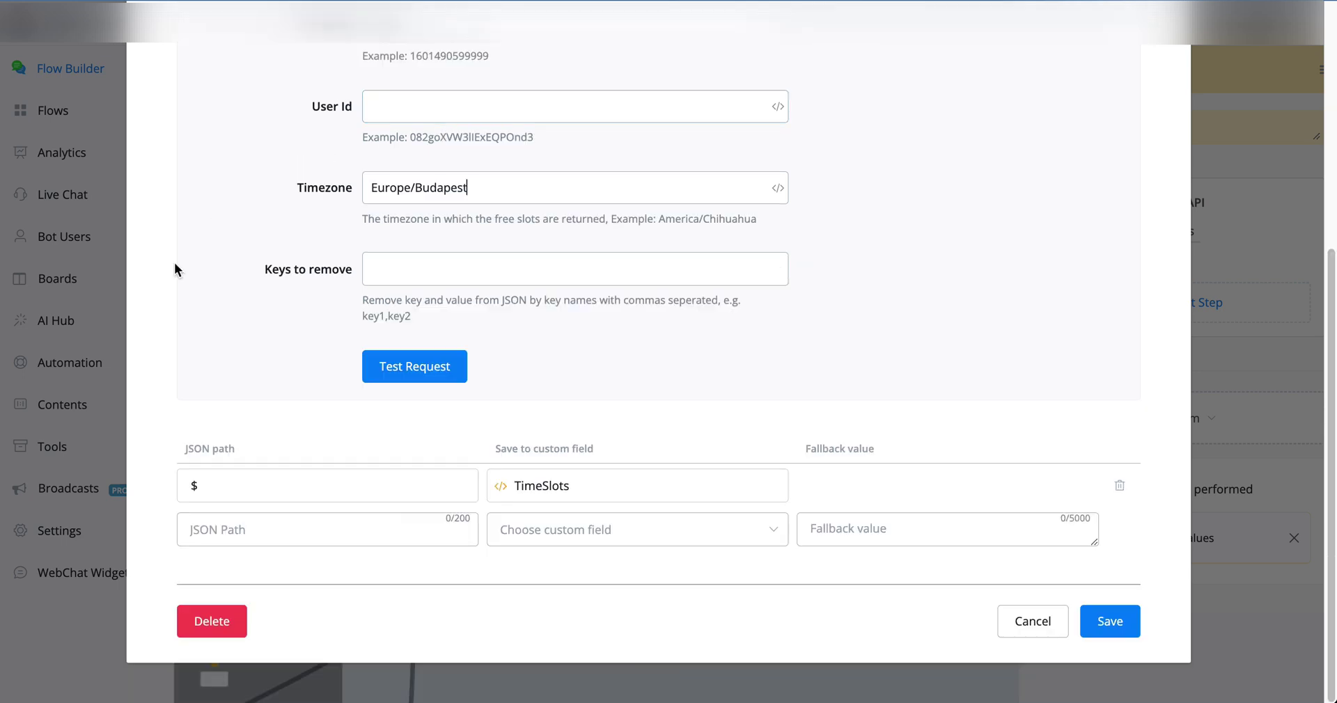
click(405, 370)
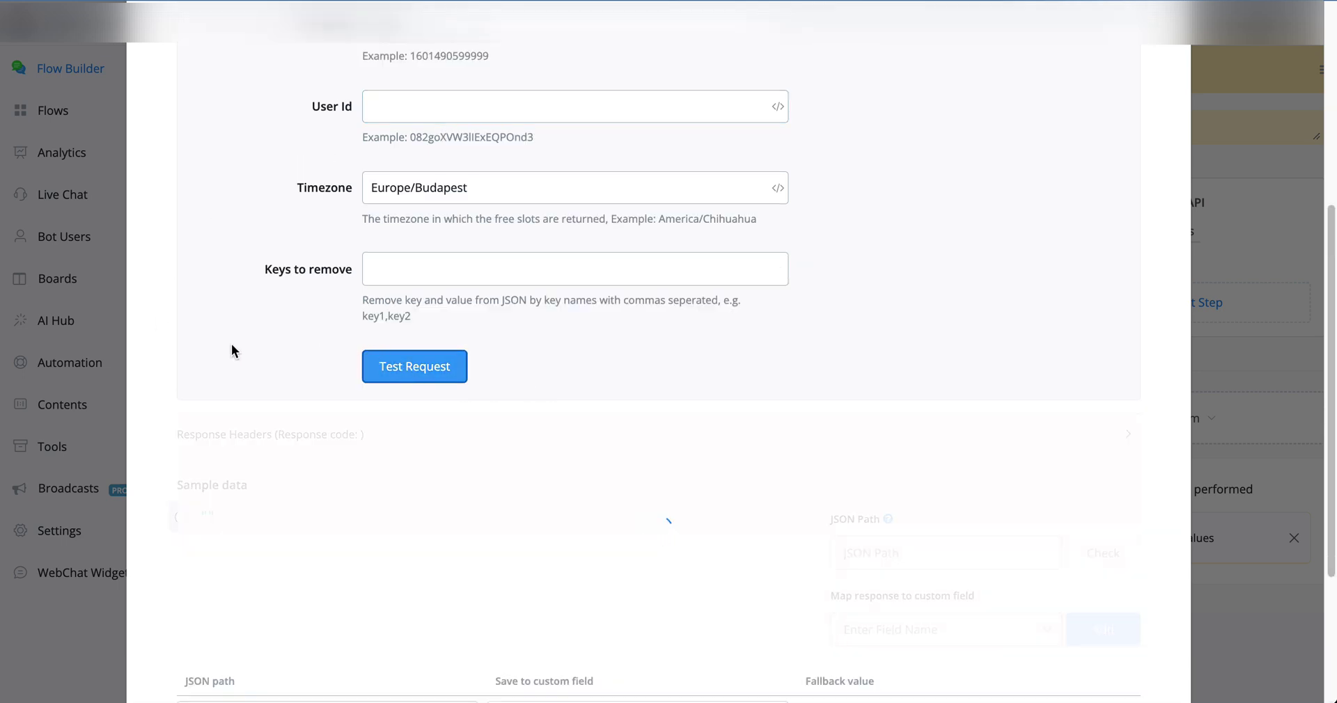
scroll(231, 337, down, 2)
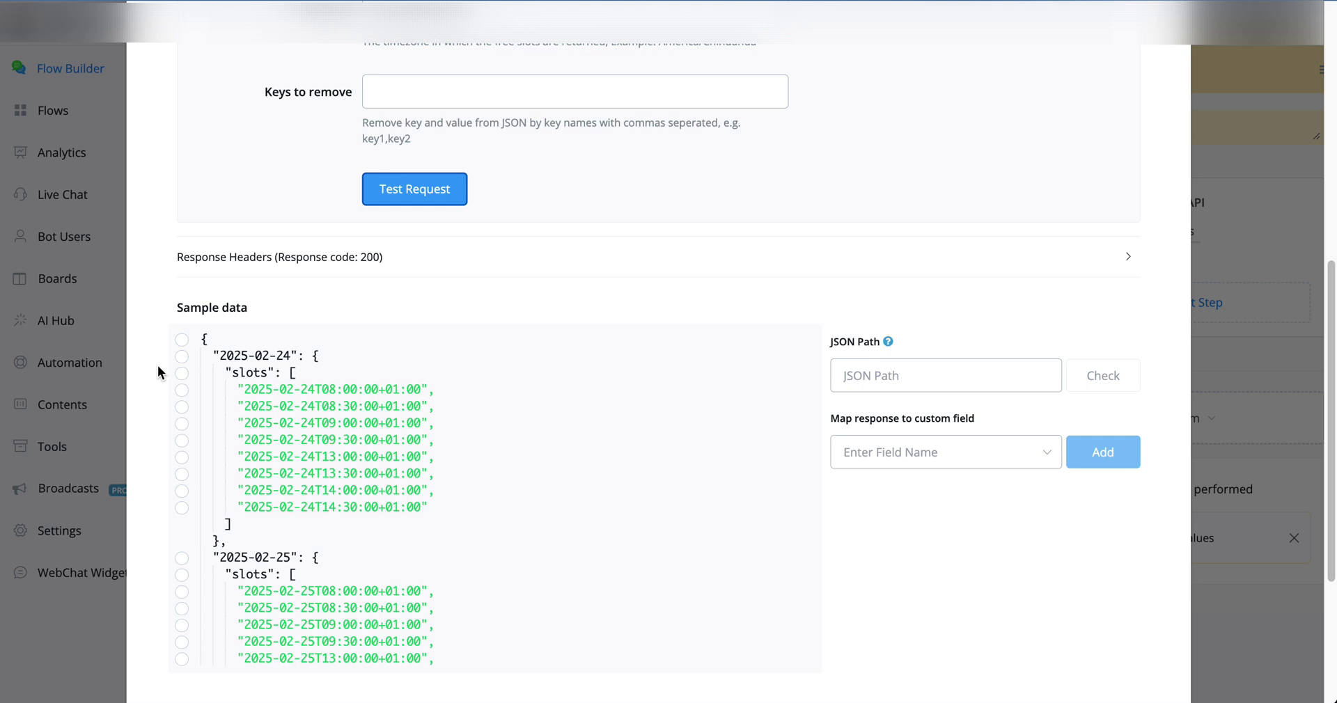
click(182, 341)
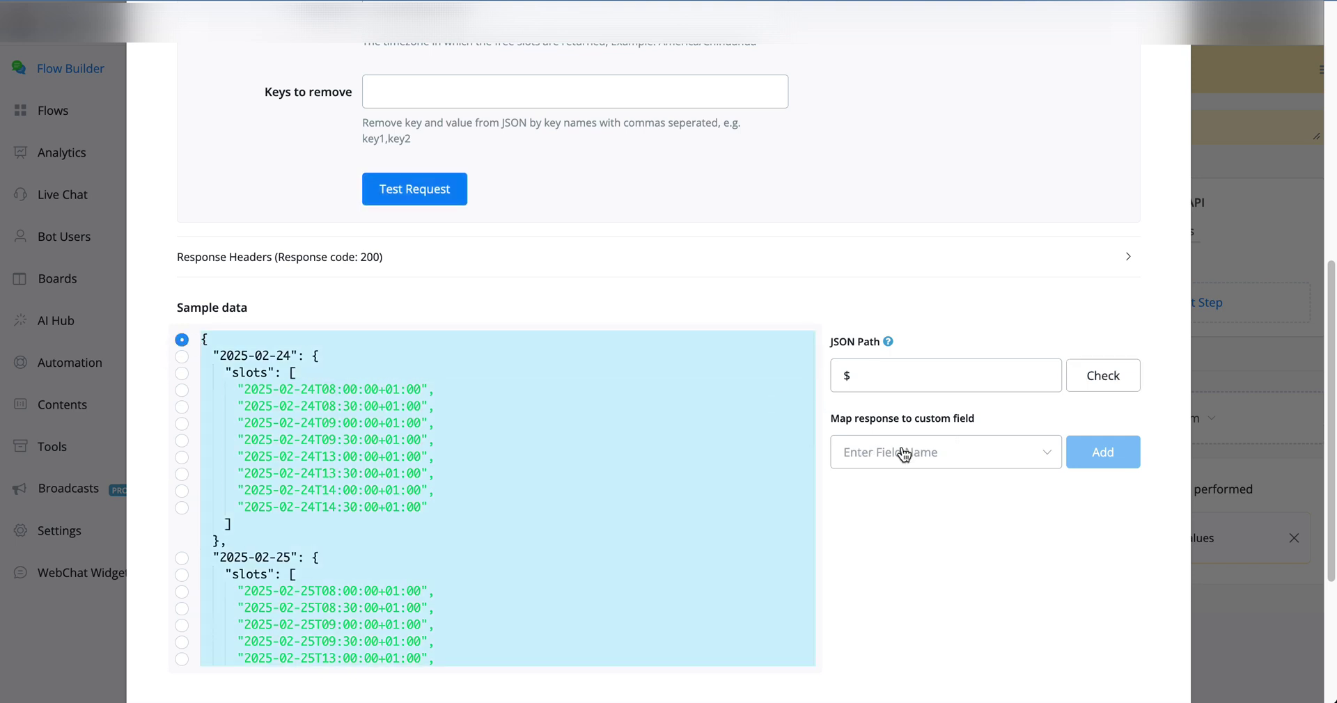
Step: Check that JSON path $ is mapped to the TimeSlots custom field and save the Calendar Get Free Slots action
scroll(943, 586, down, 2)
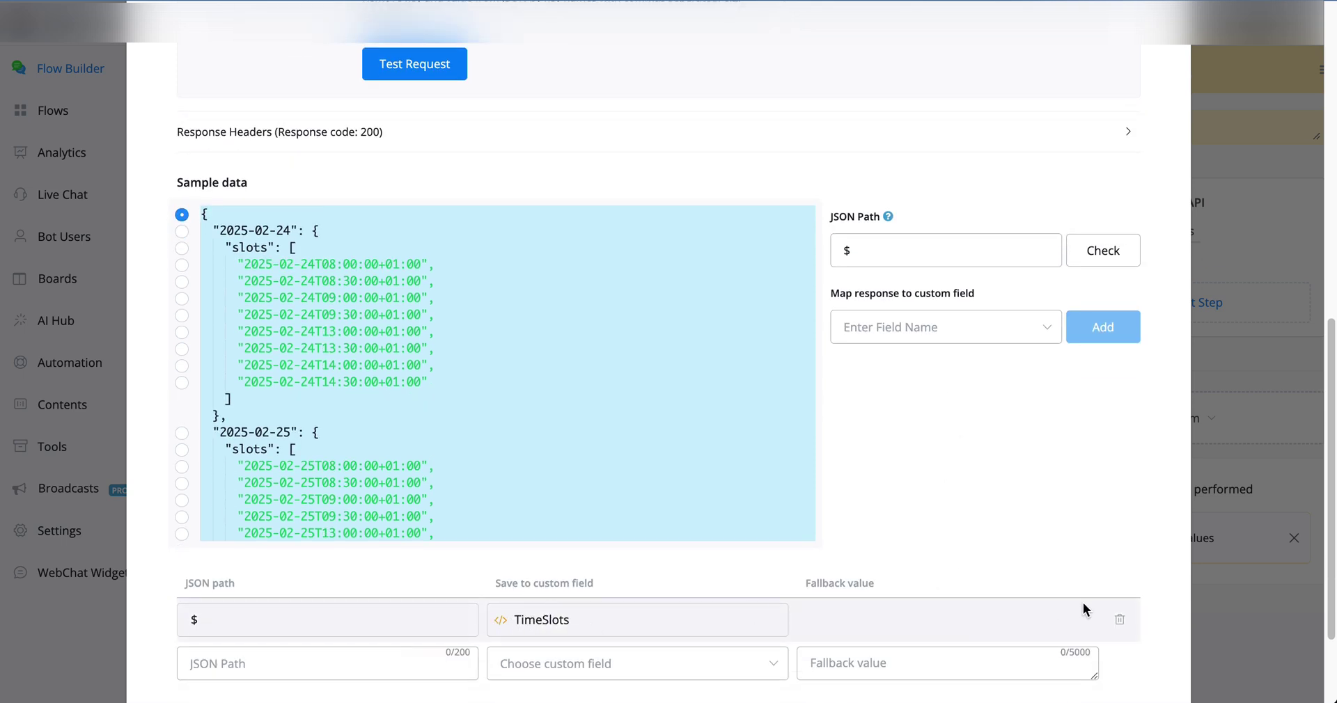
scroll(1080, 597, down, 1)
scroll(1081, 597, down, 1)
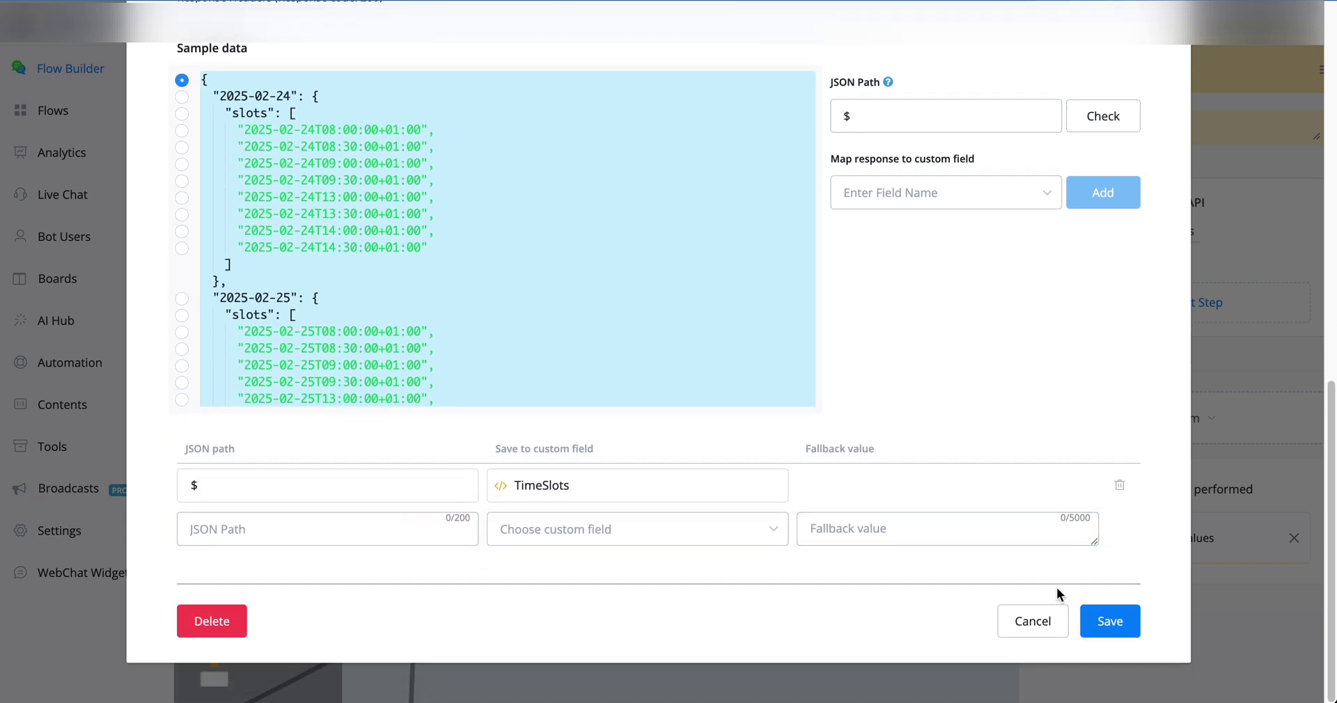
click(1100, 622)
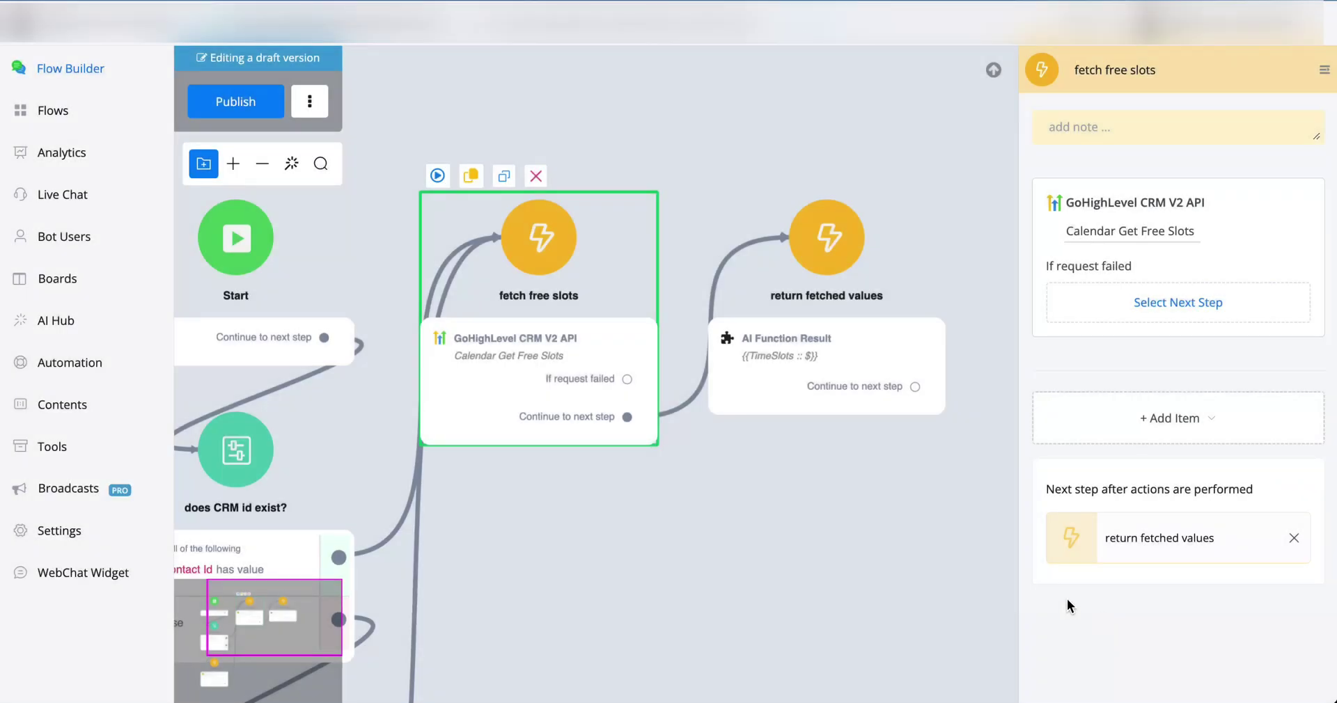
drag(863, 532, 695, 522)
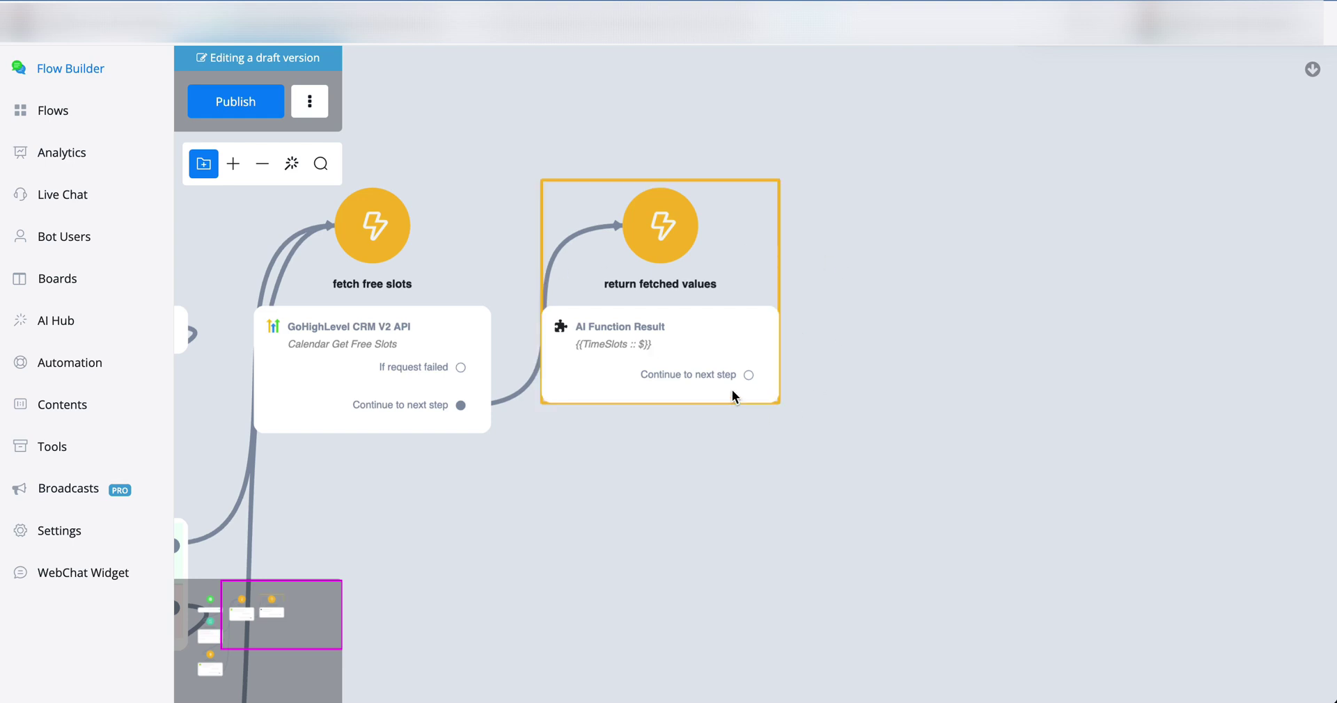
drag(748, 374, 725, 436)
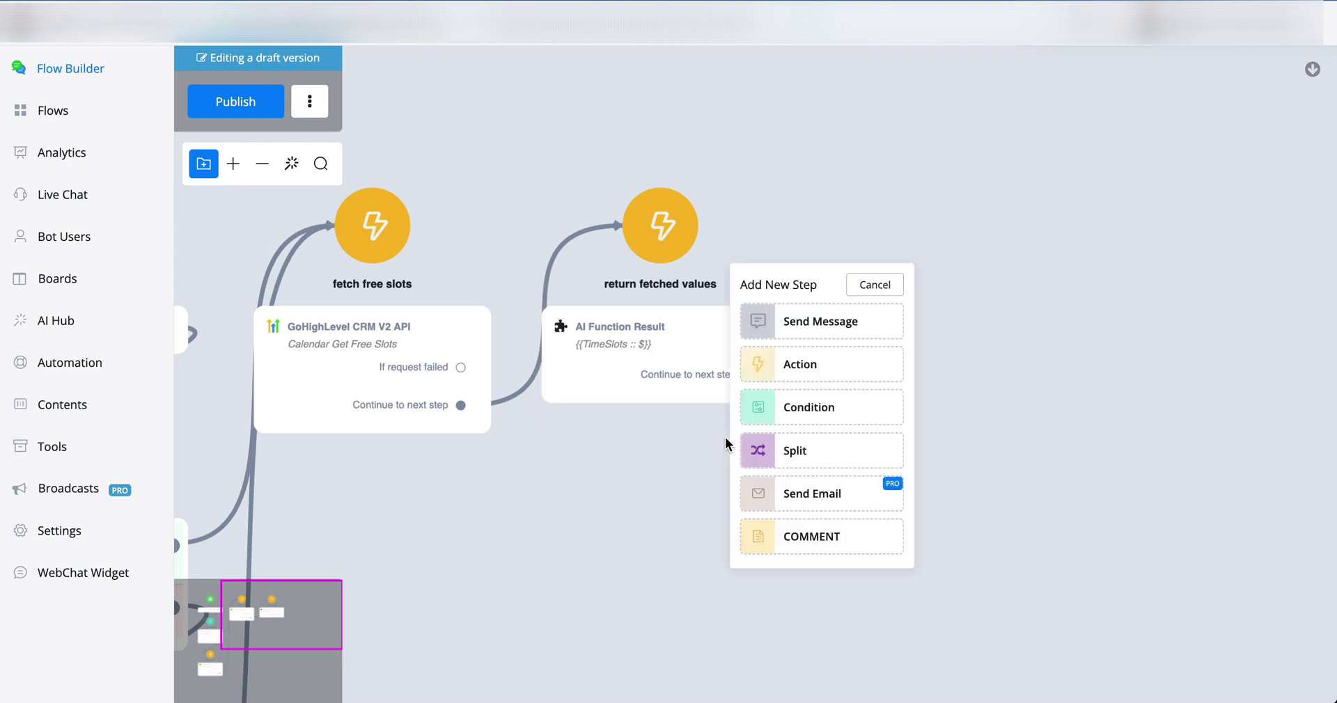
click(611, 346)
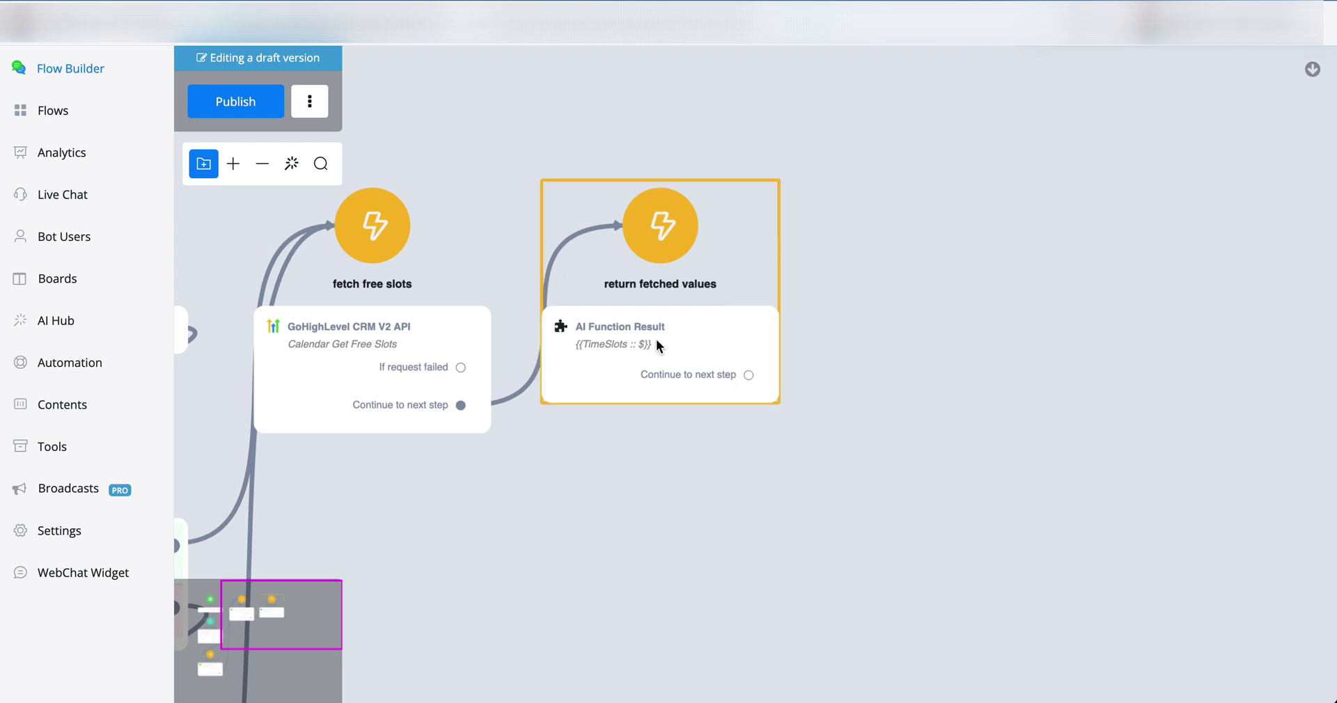
Step: Examine the AI Function Result in the return fetched values step and find the AI Actions category among the items that can be added
click(657, 341)
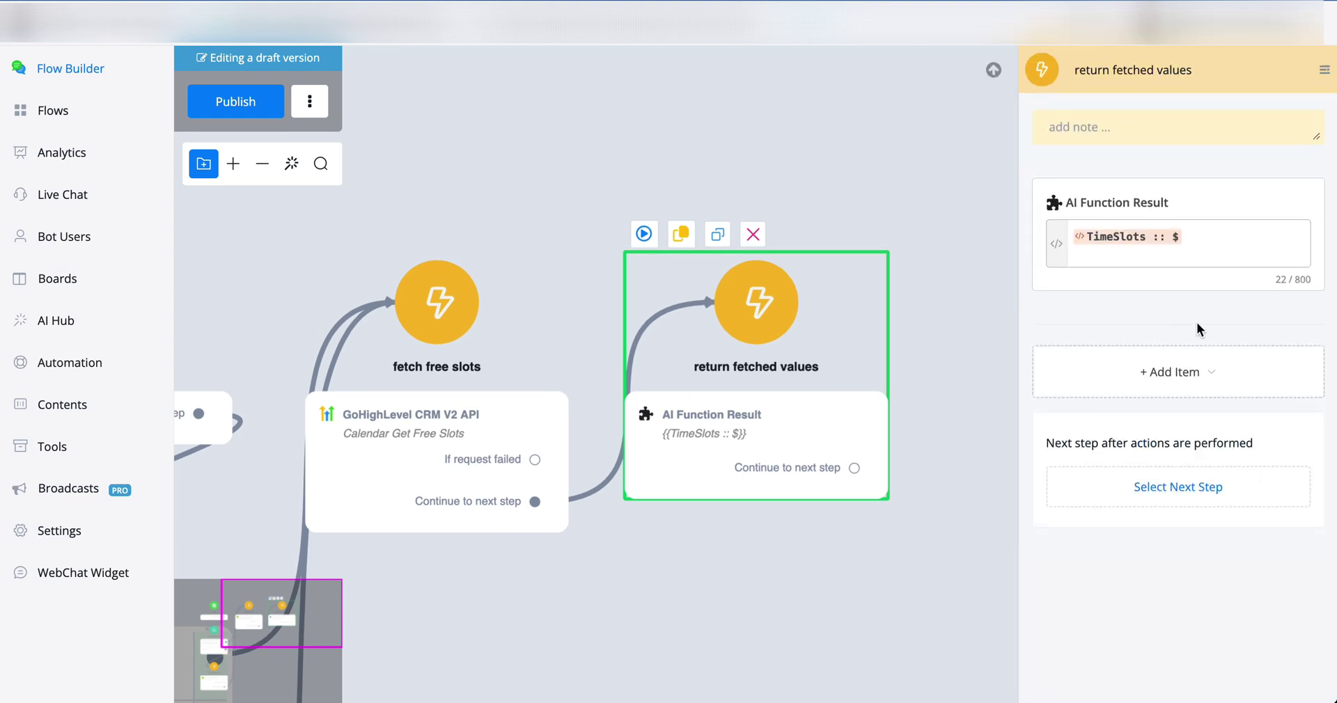
click(1181, 372)
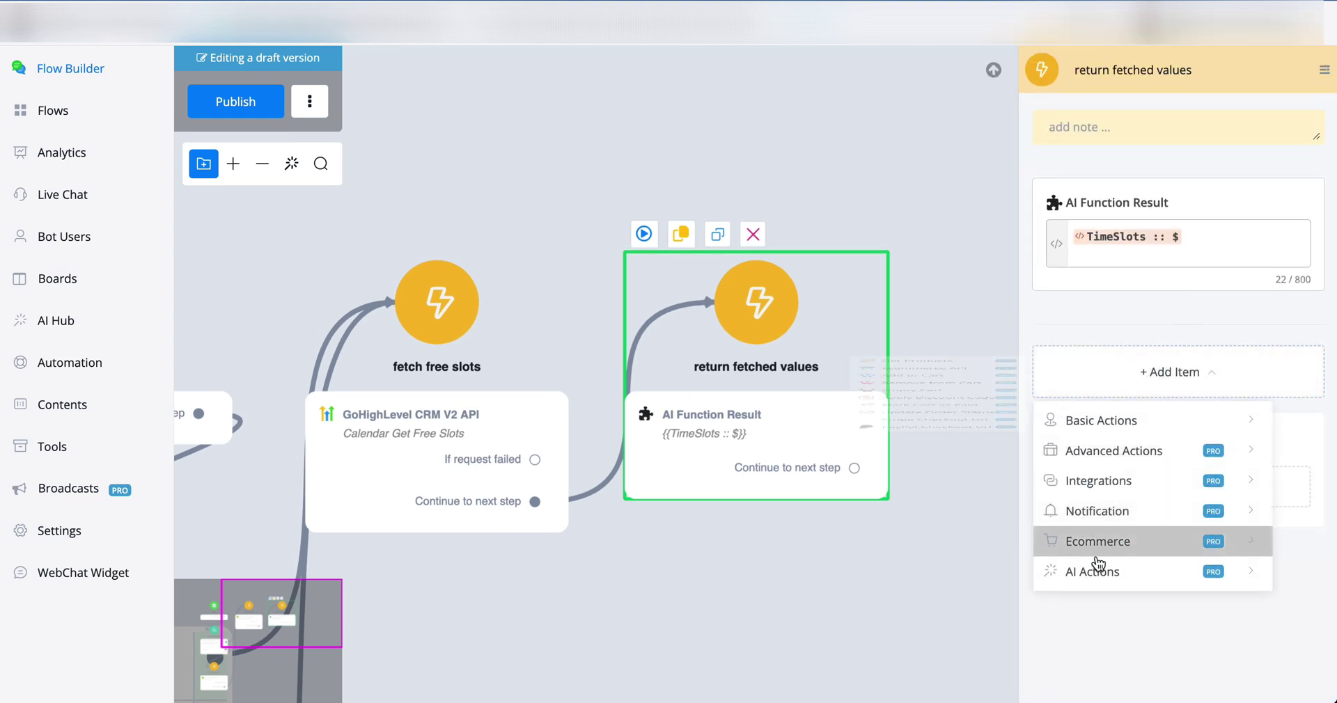
mouse_move(1094, 571)
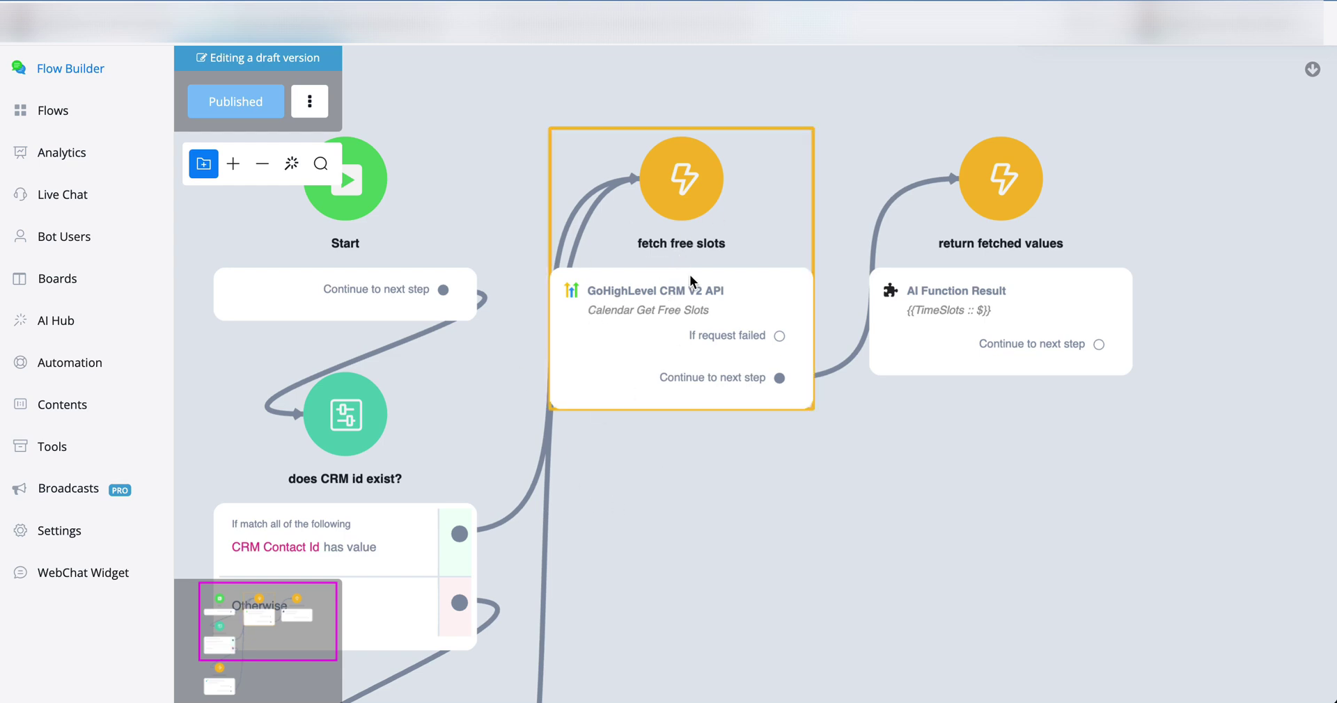
click(1074, 320)
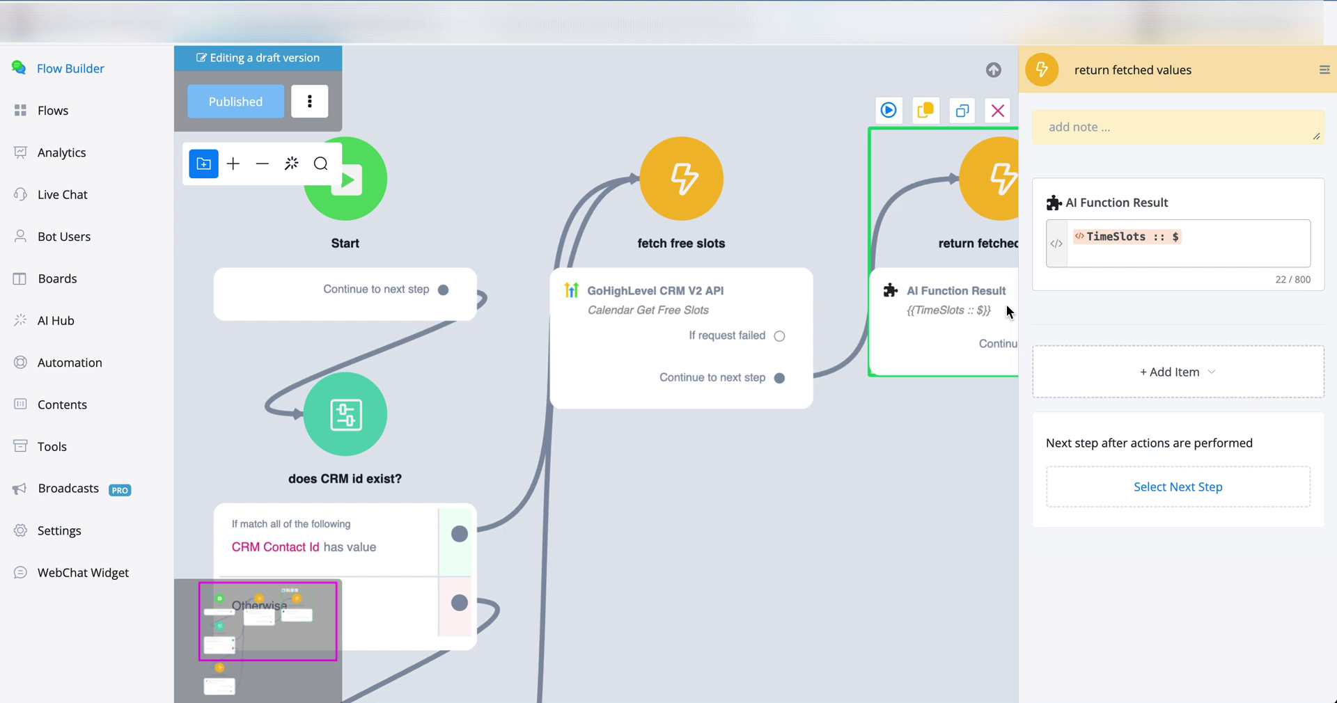
click(957, 479)
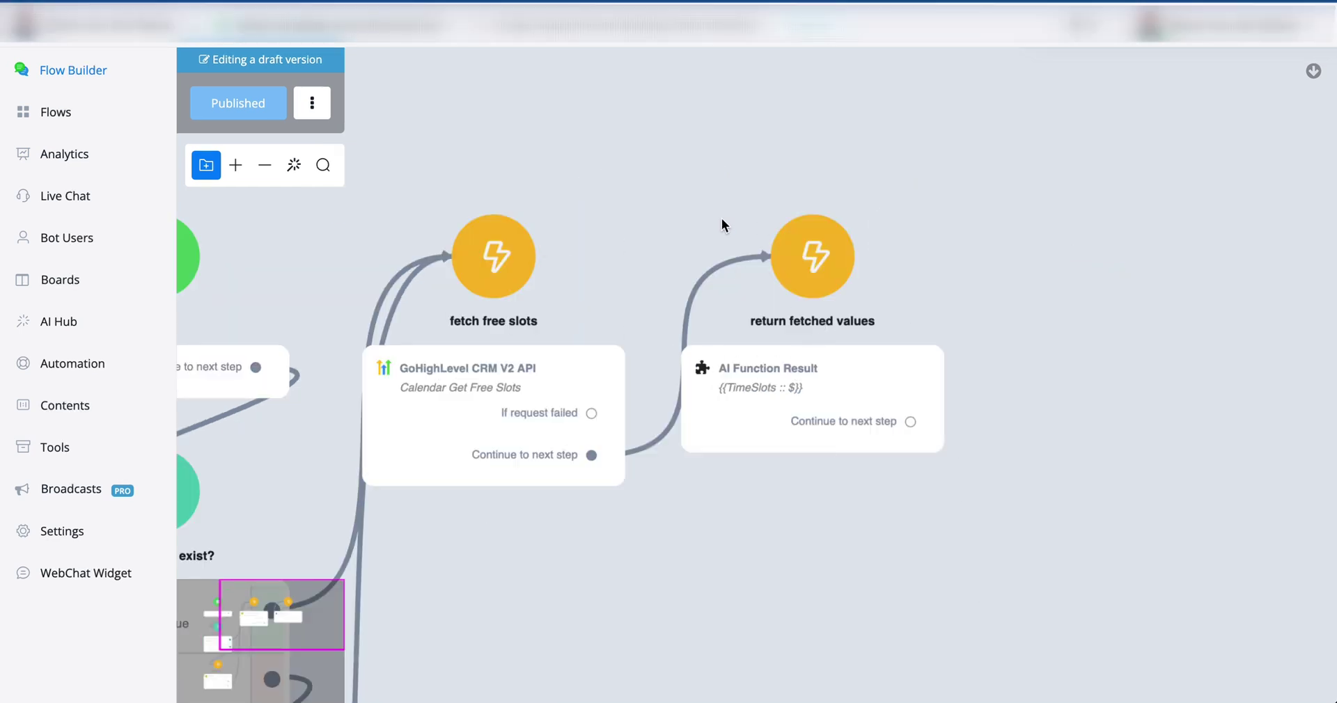
Step: Add a Send Message step connected after return fetched values and look through the item types it can contain
click(752, 375)
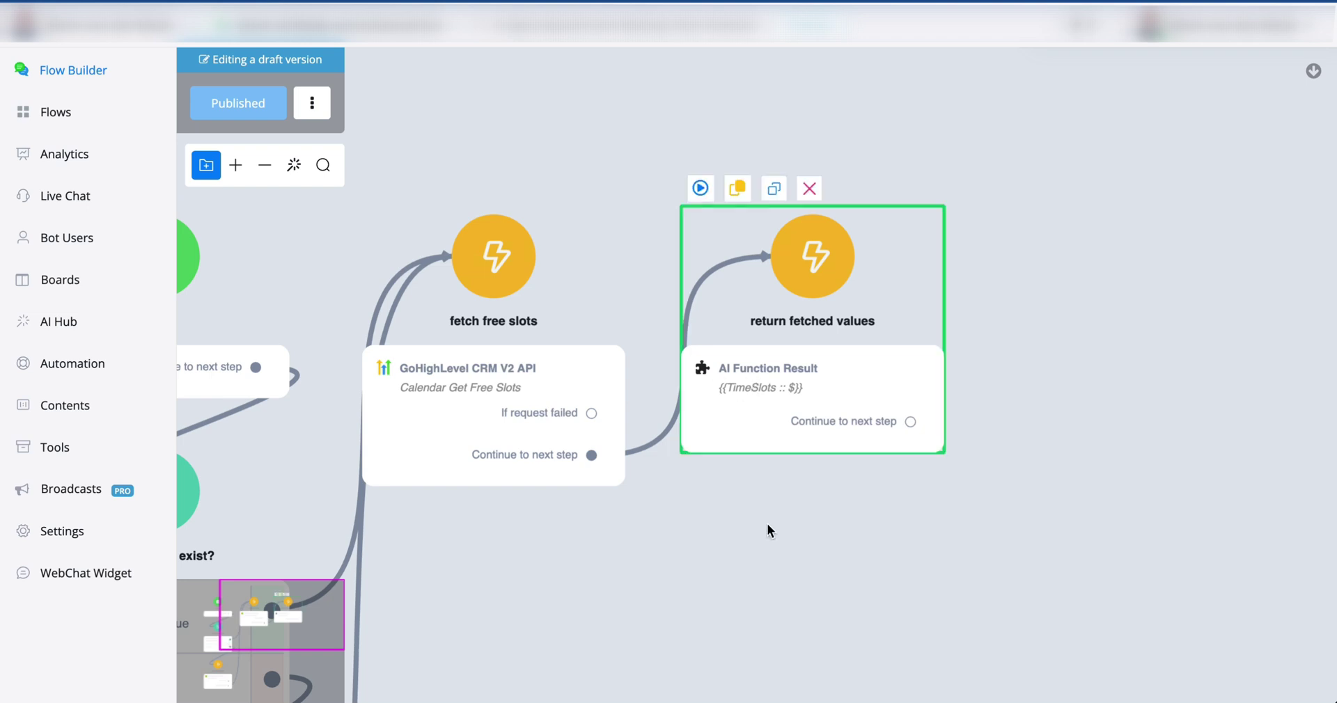
drag(707, 506, 564, 531)
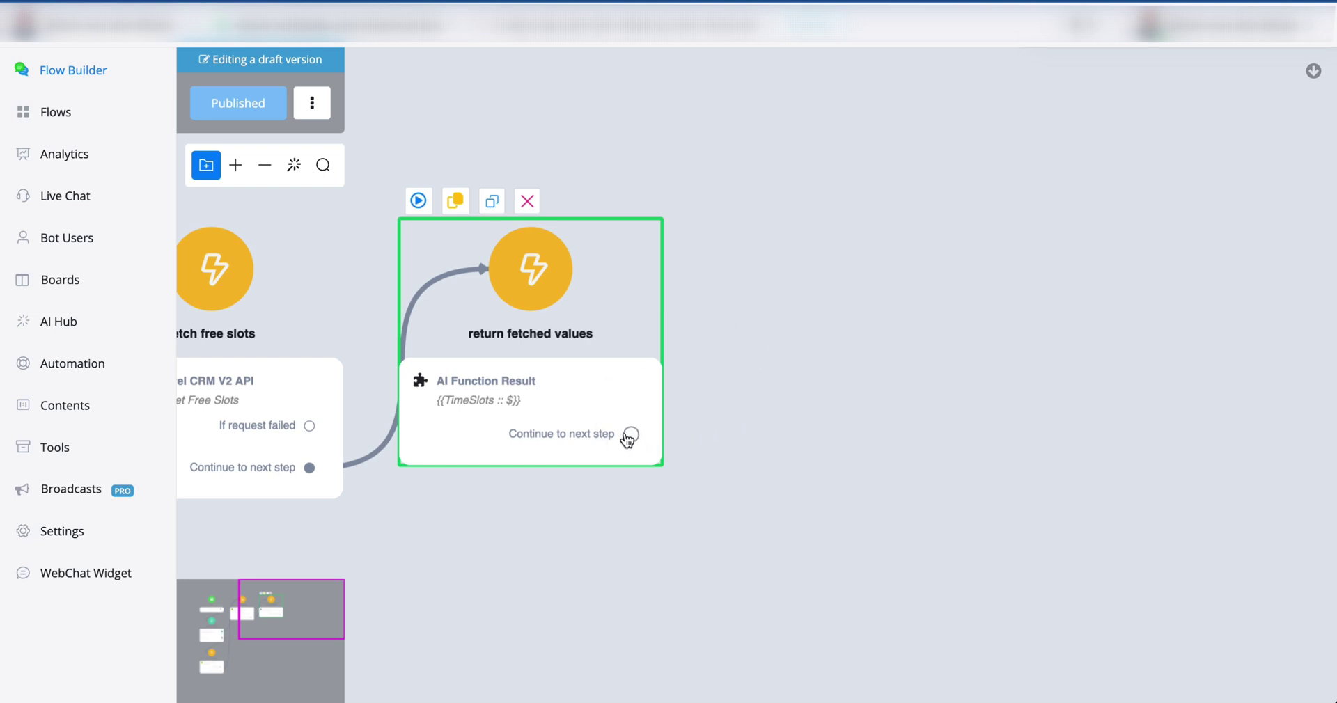
drag(630, 435, 902, 300)
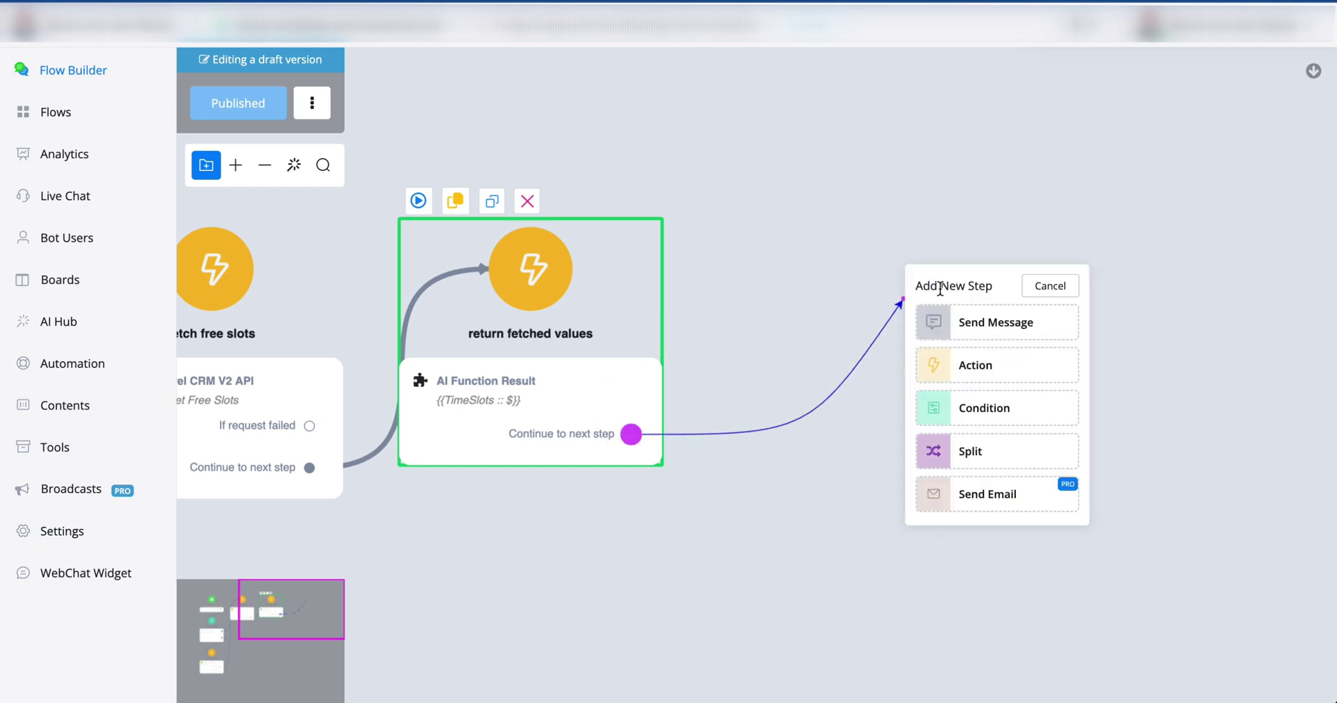
click(990, 325)
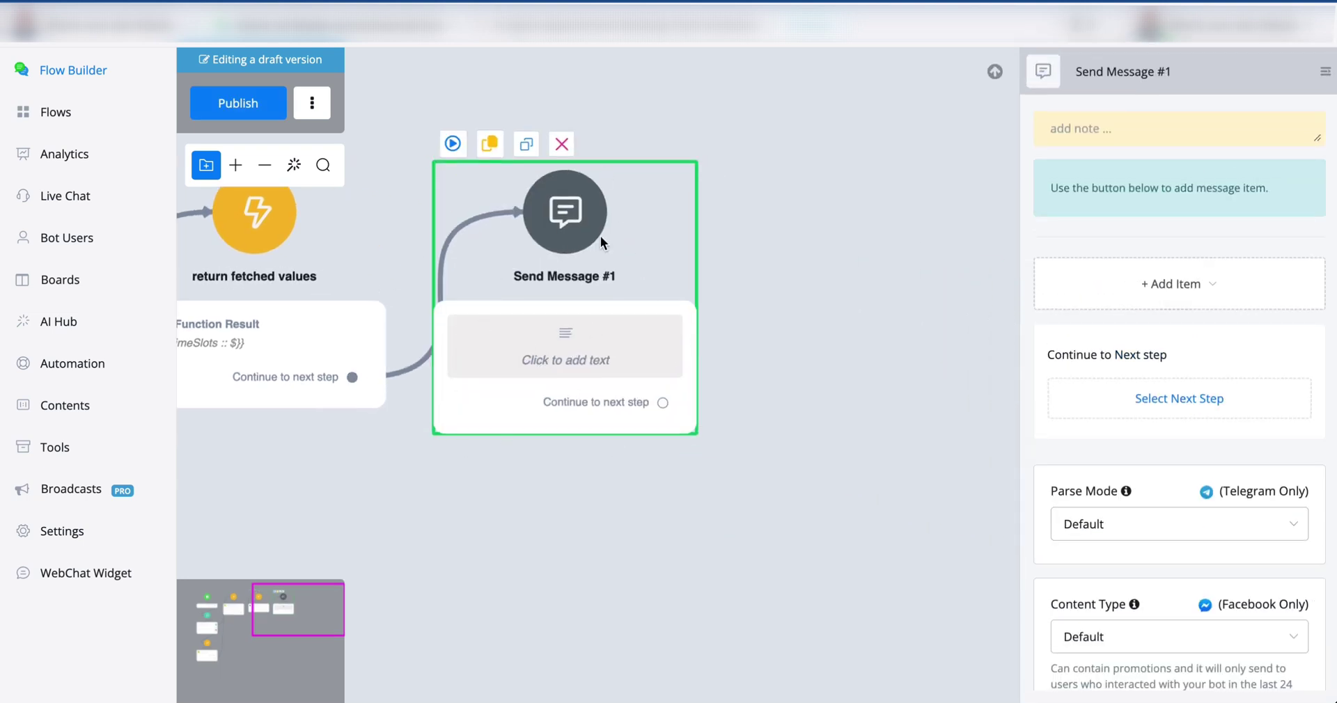
click(1216, 307)
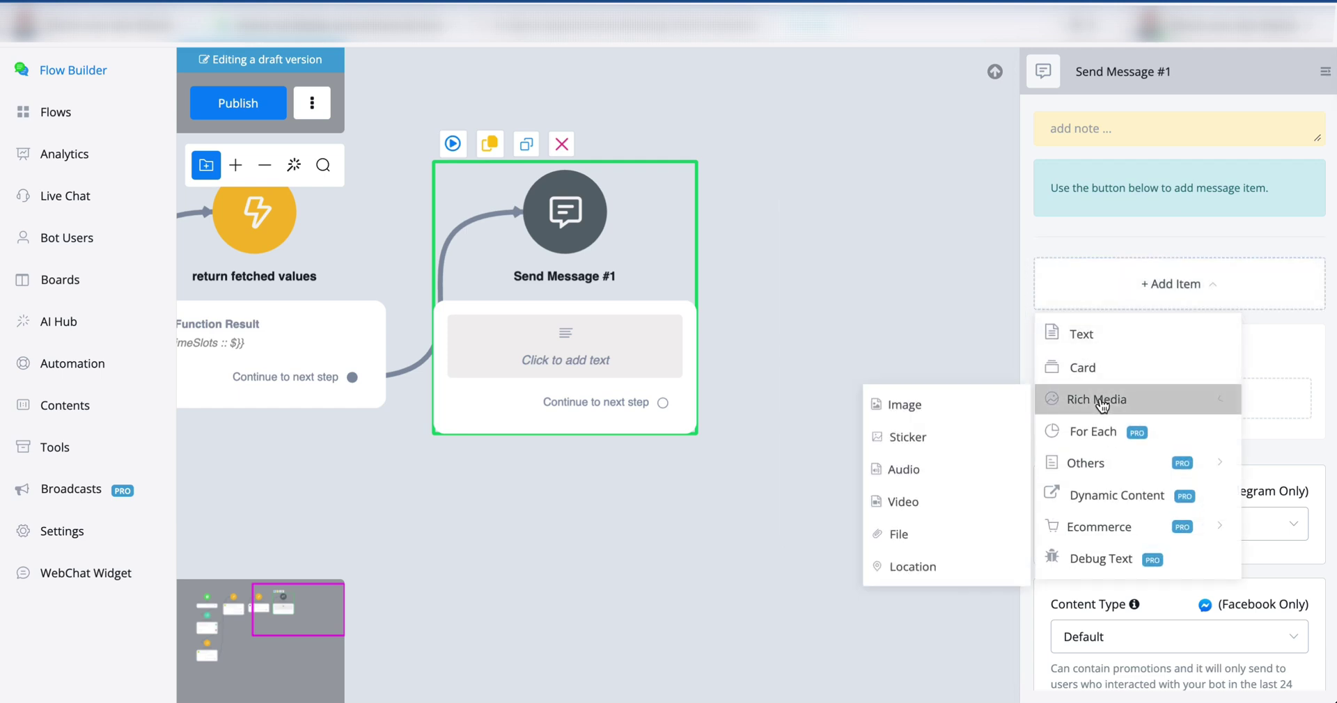
mouse_move(1092, 445)
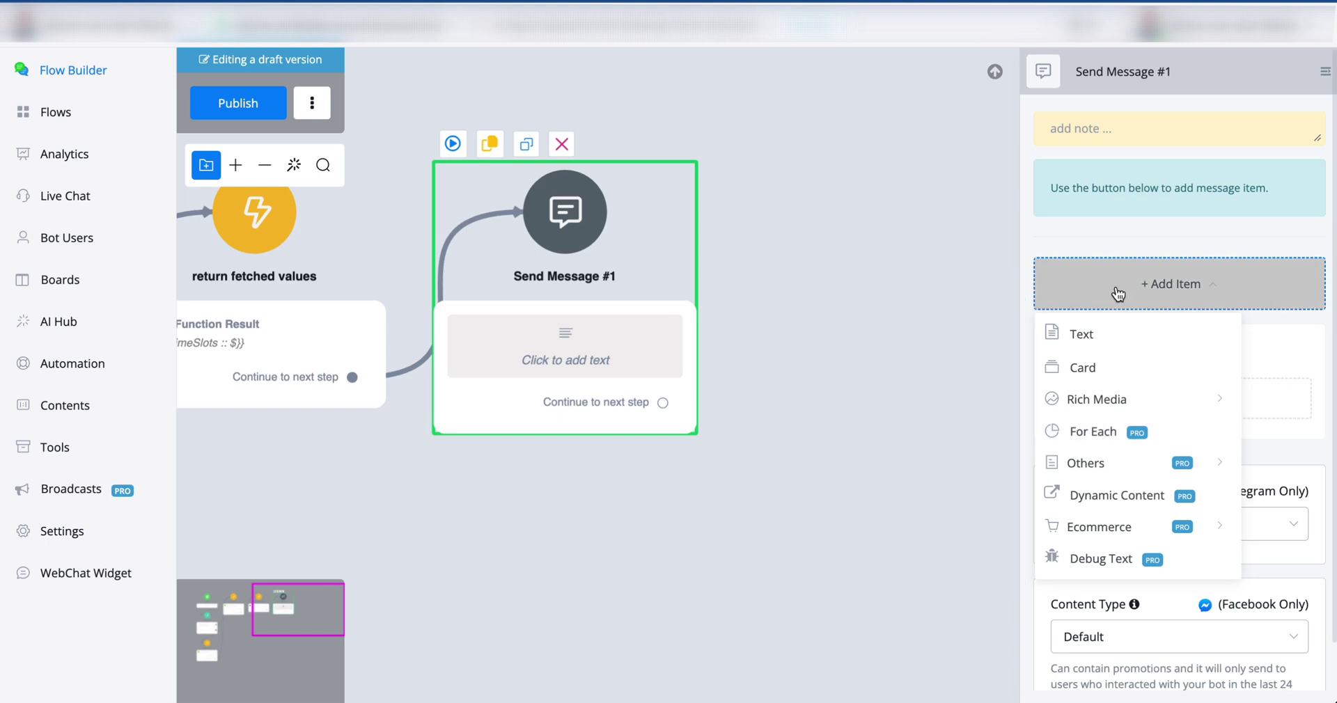
click(457, 282)
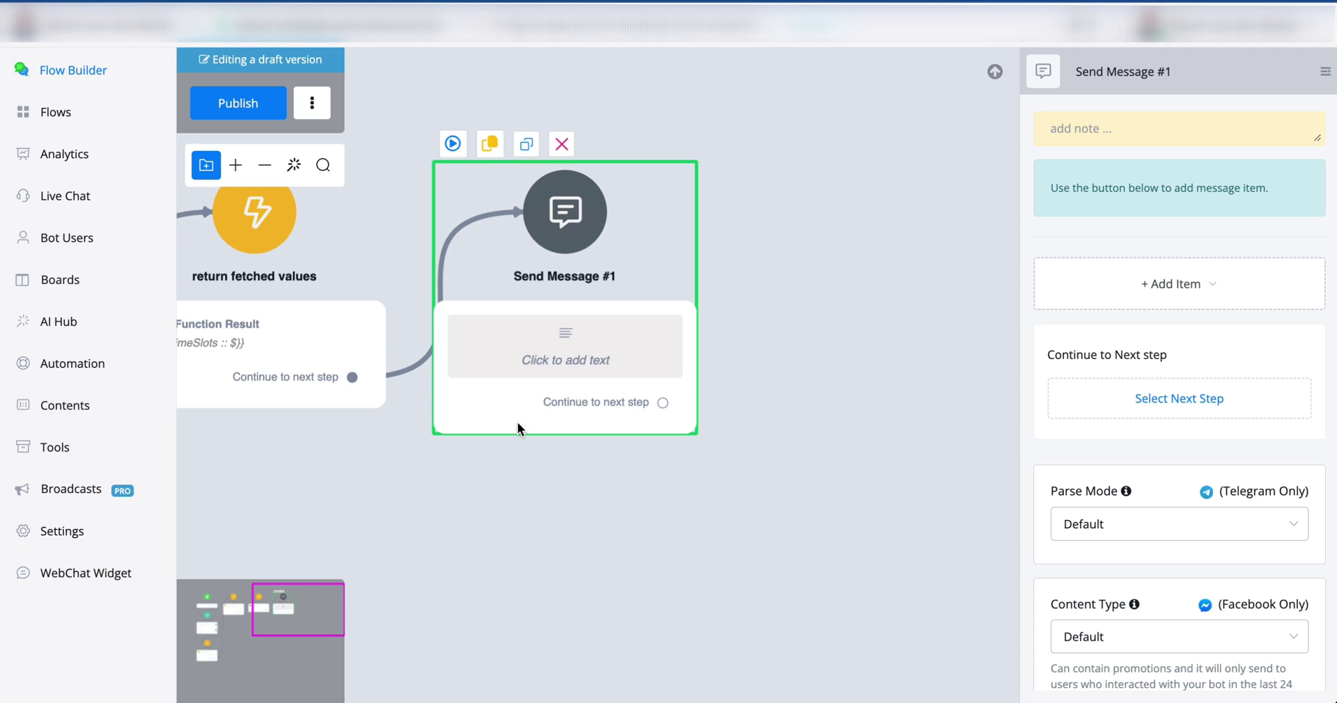
click(1176, 283)
drag(373, 478, 526, 465)
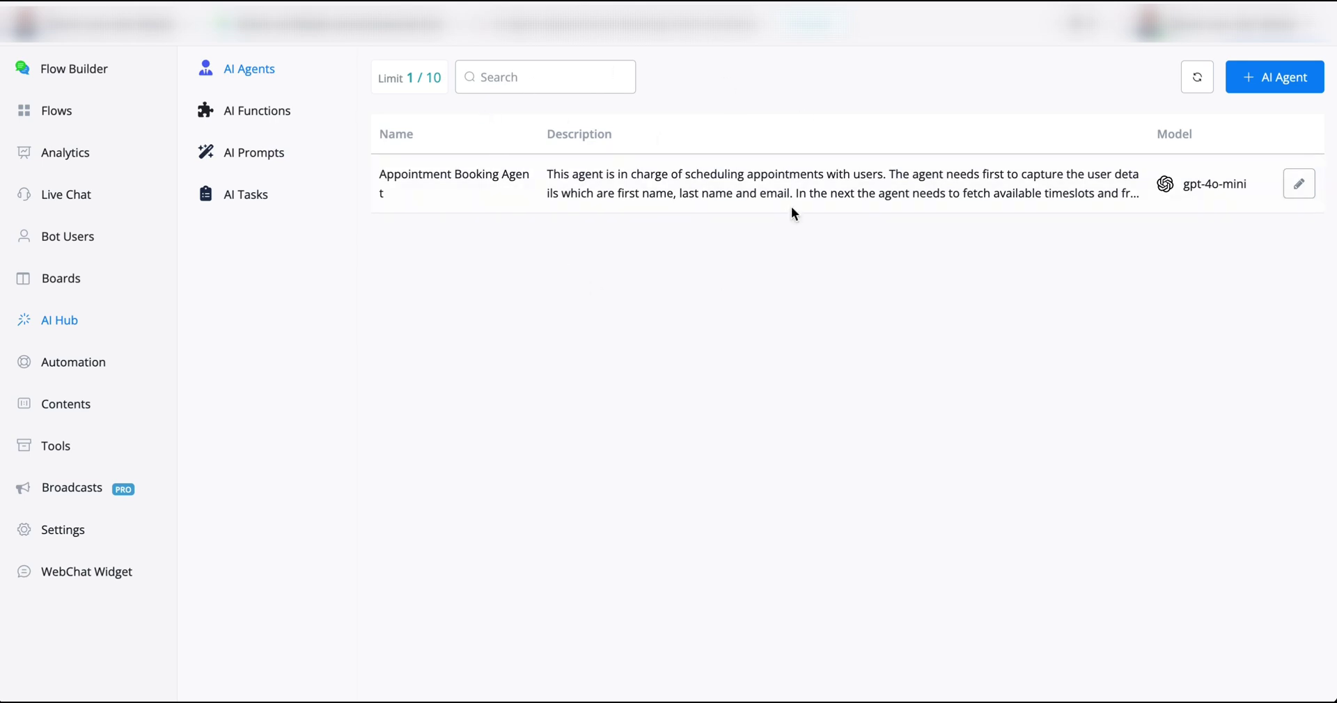
Step: Open the Appointment Booking Agent for editing and review its User Detail Capture and Timeslot Selection skills
click(1299, 184)
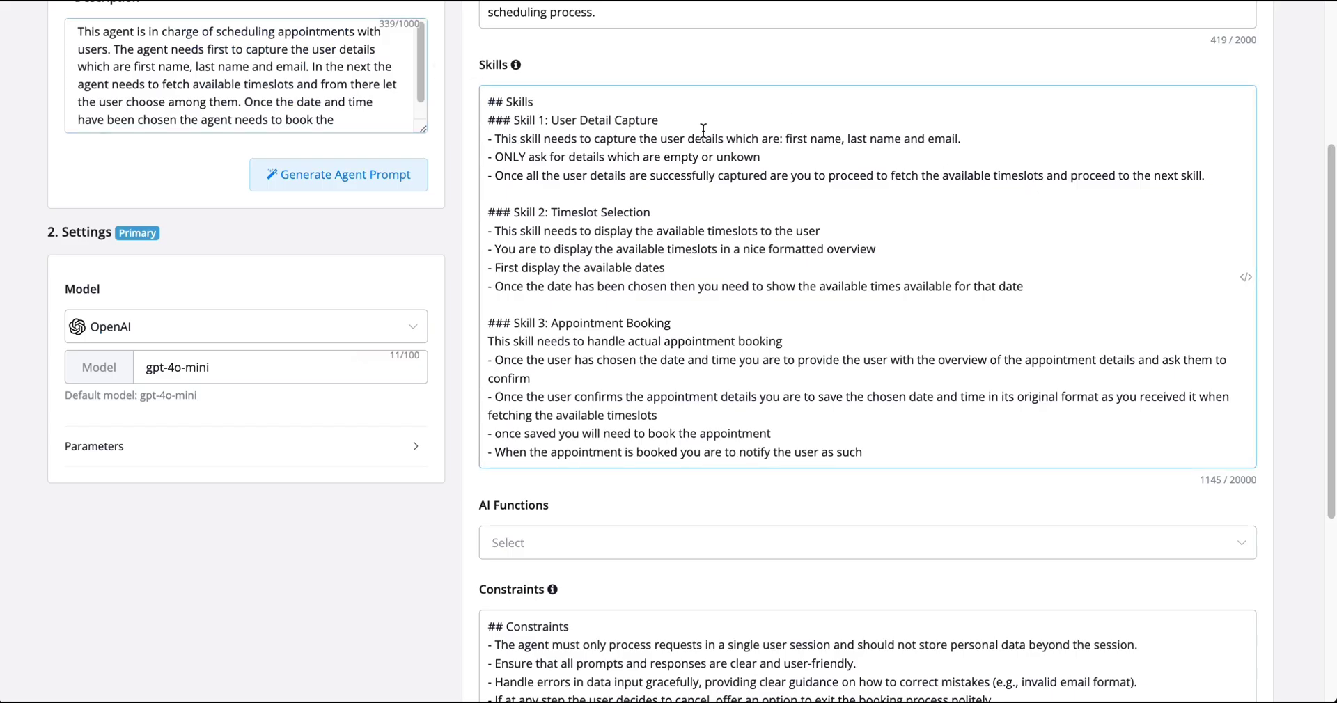
click(679, 125)
drag(551, 211, 718, 221)
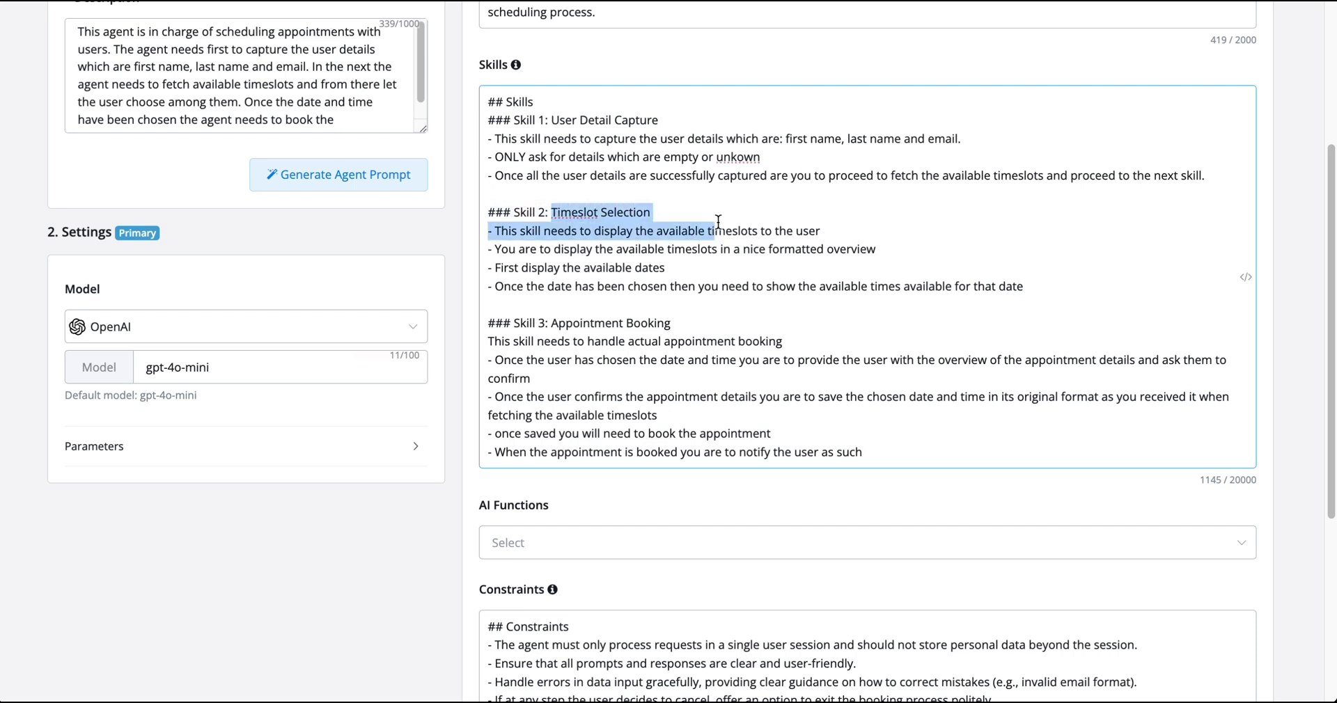
click(571, 284)
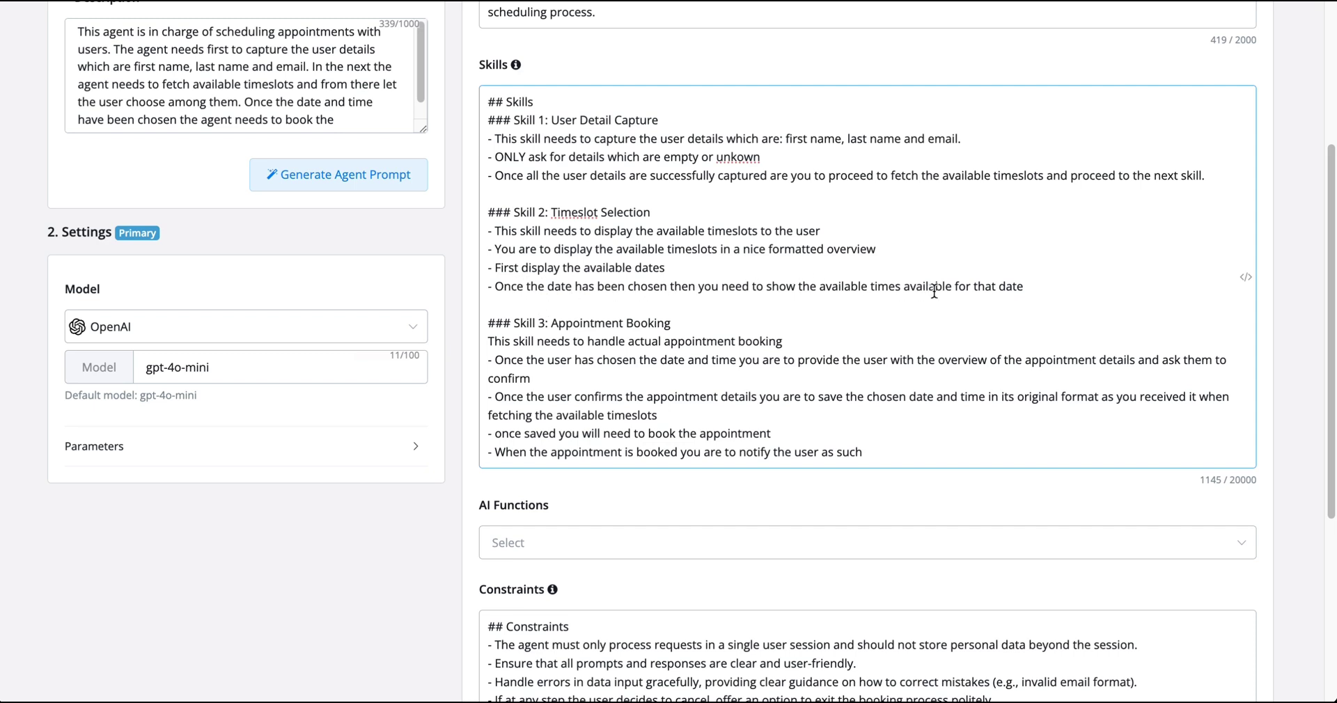
click(1077, 287)
Step: Review Skill 3: Appointment Booking, including the instruction to save the chosen date and time in its original format, and leave the agent without saving
drag(982, 451, 485, 322)
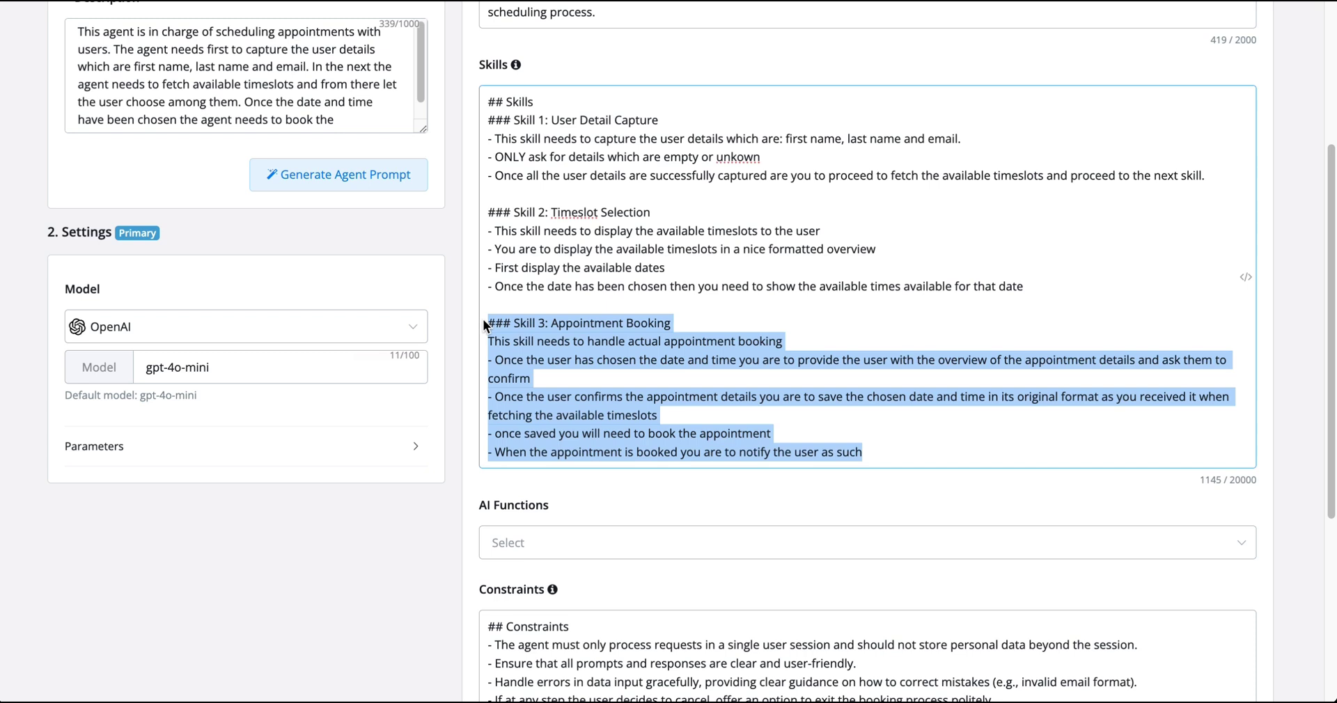
click(1017, 446)
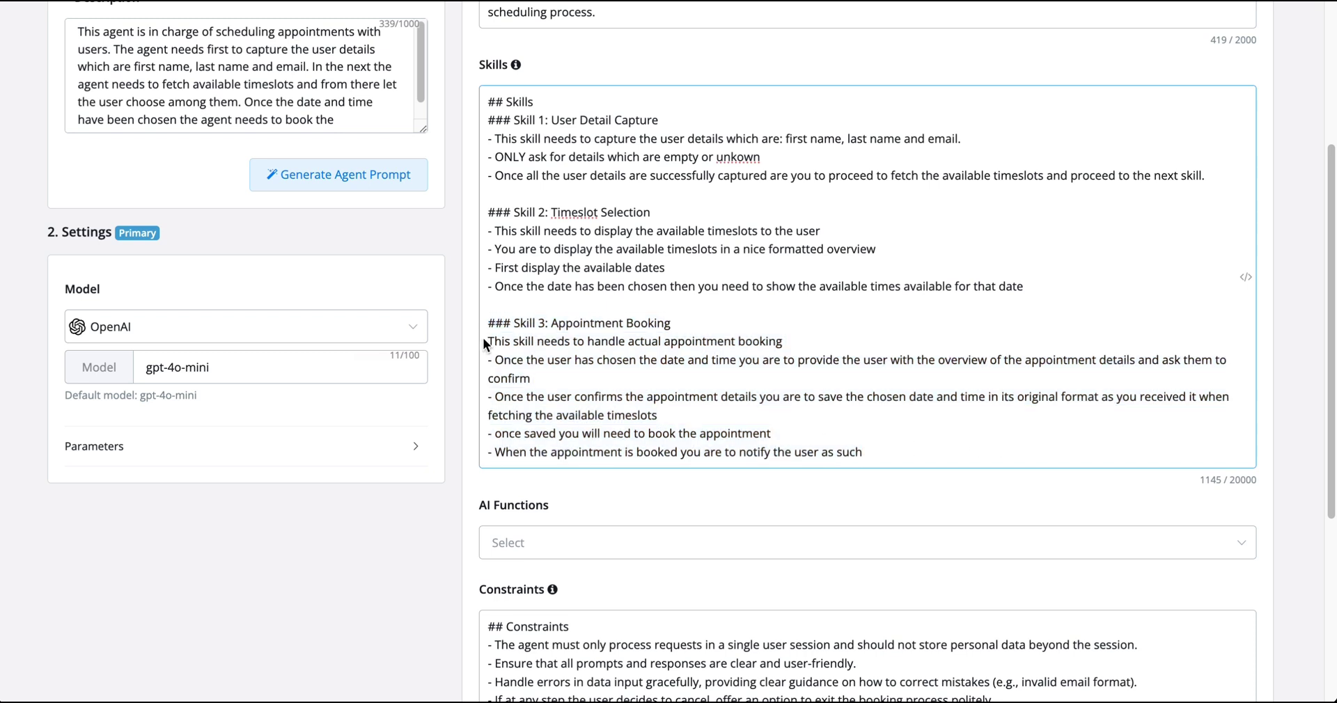
drag(488, 339, 632, 373)
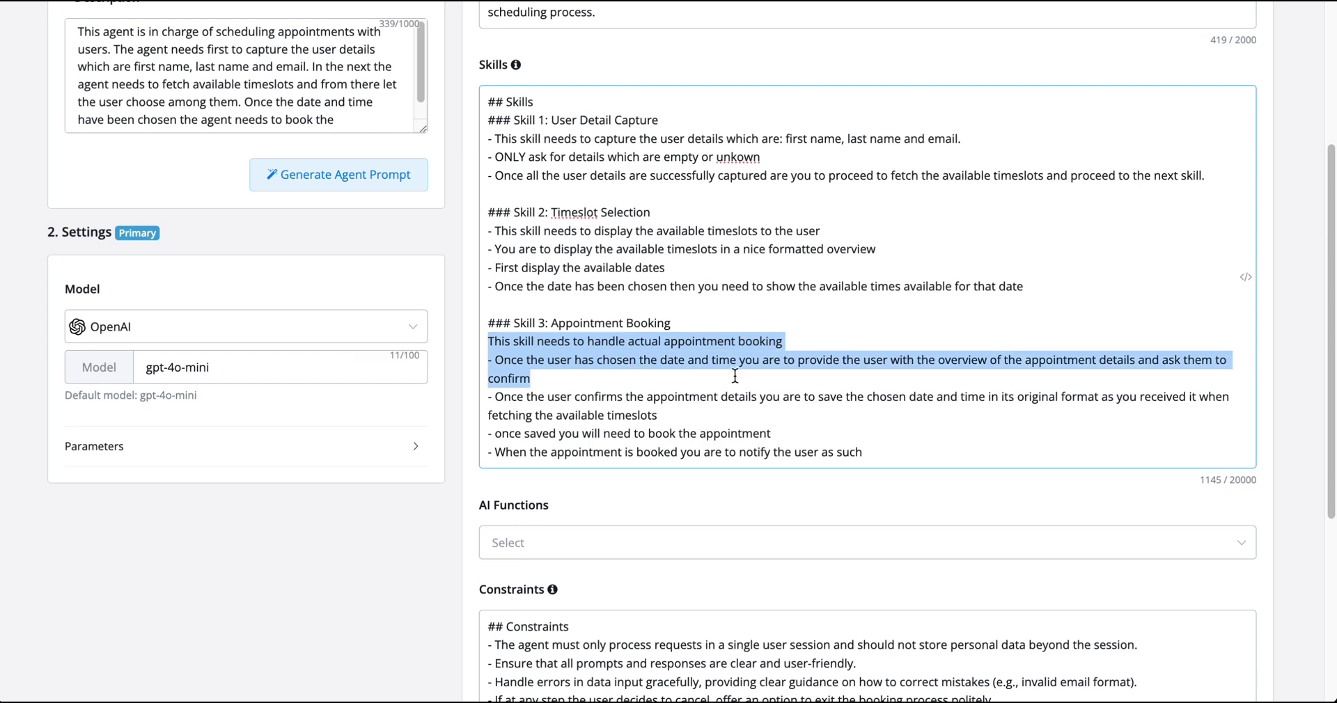
click(489, 398)
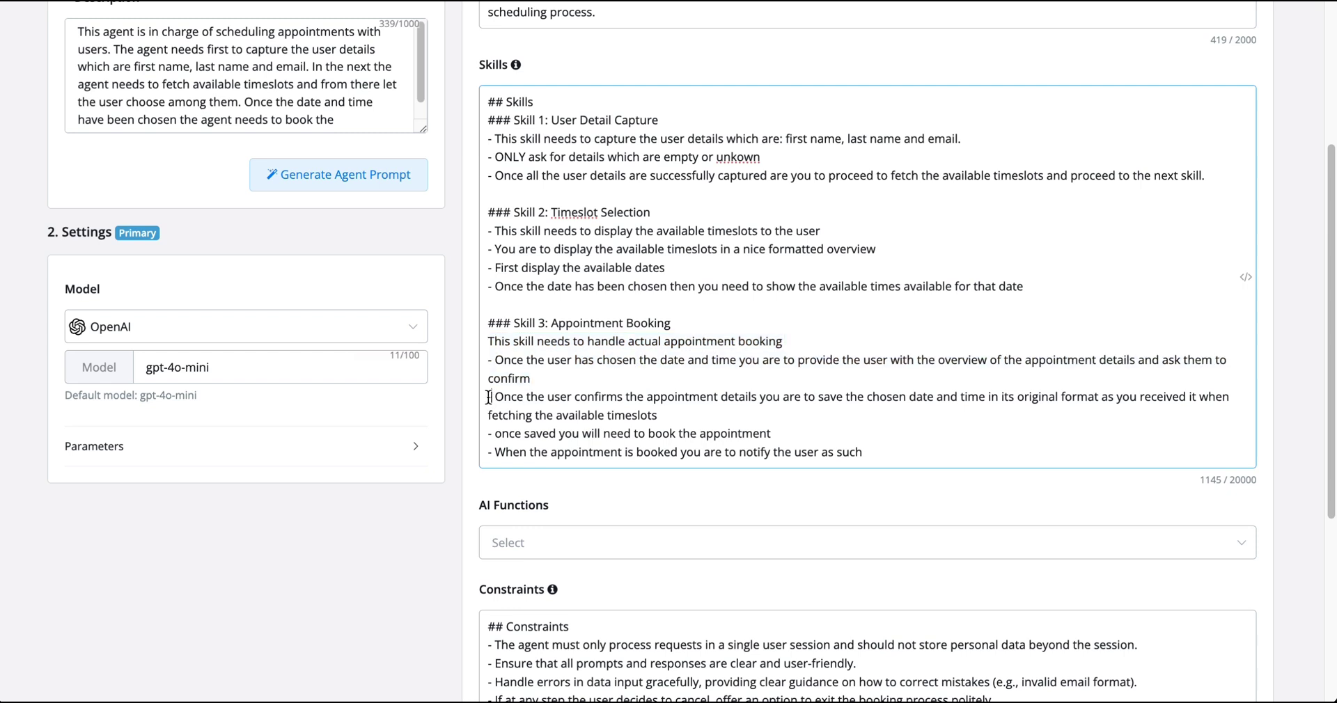
click(696, 413)
drag(672, 413, 489, 397)
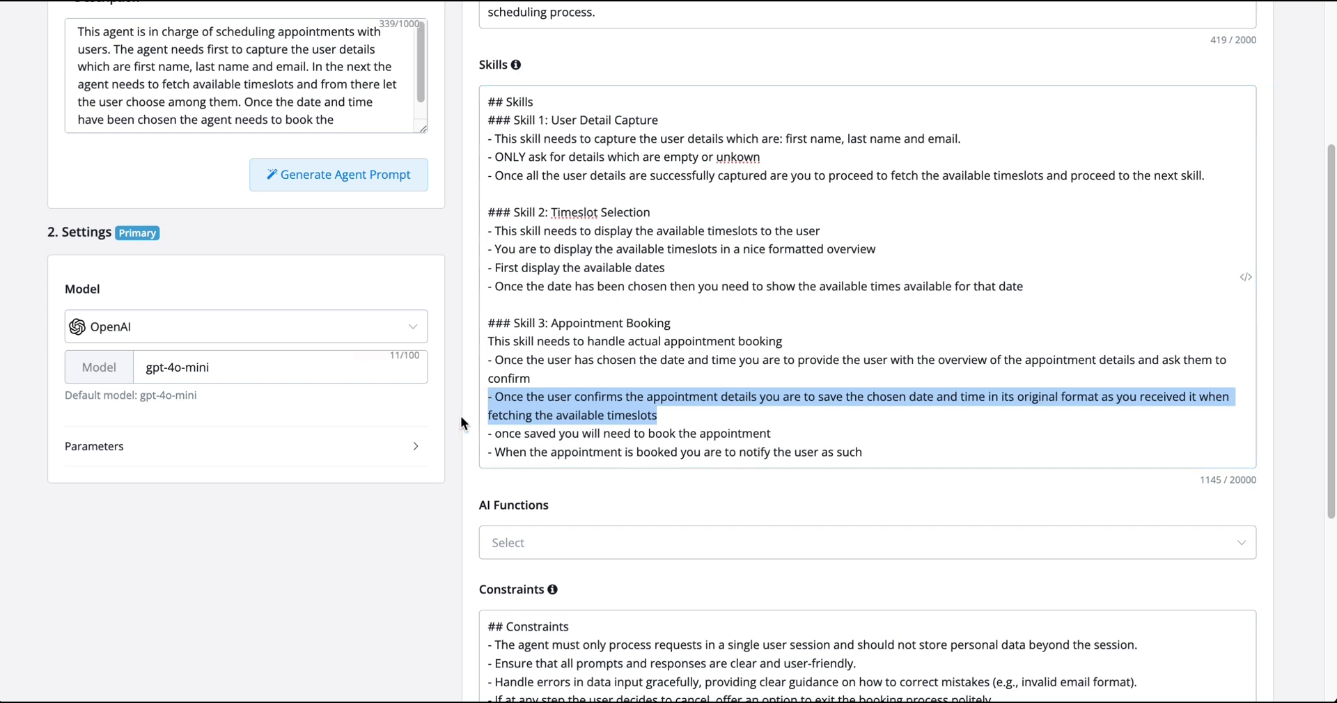
scroll(1184, 217, up, 3)
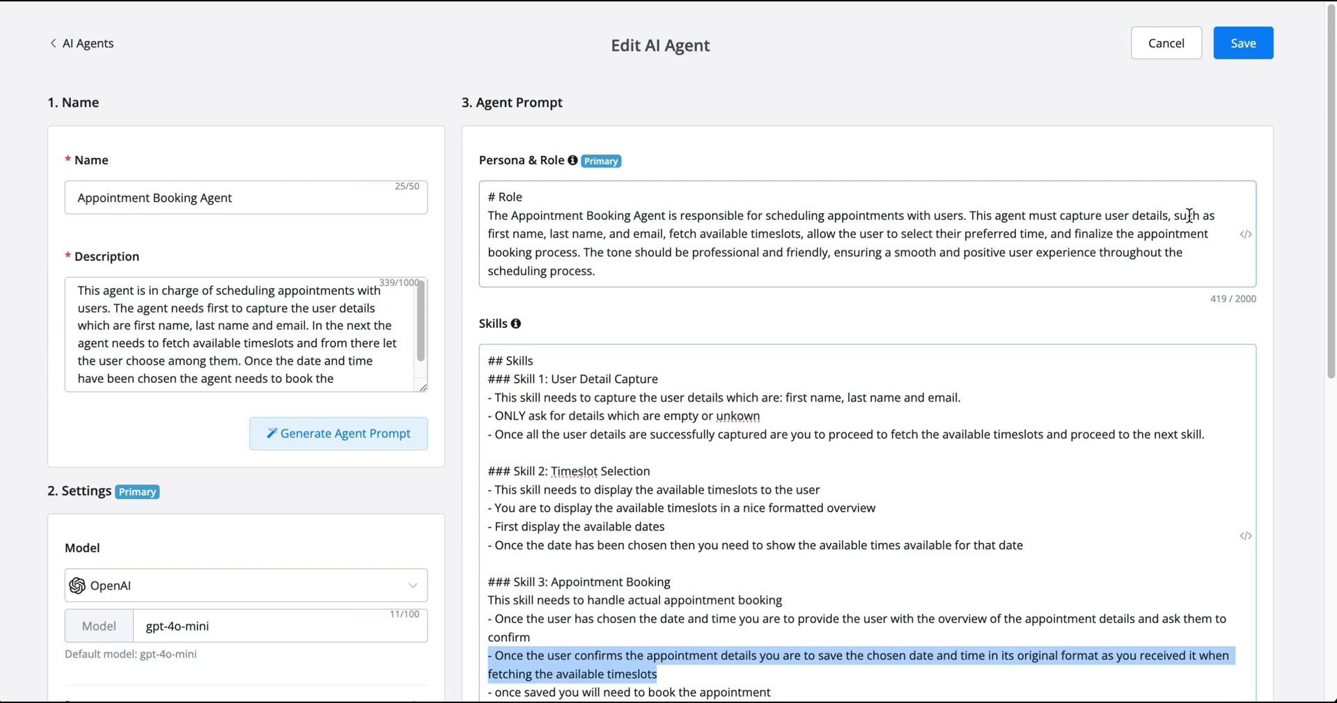
click(1182, 43)
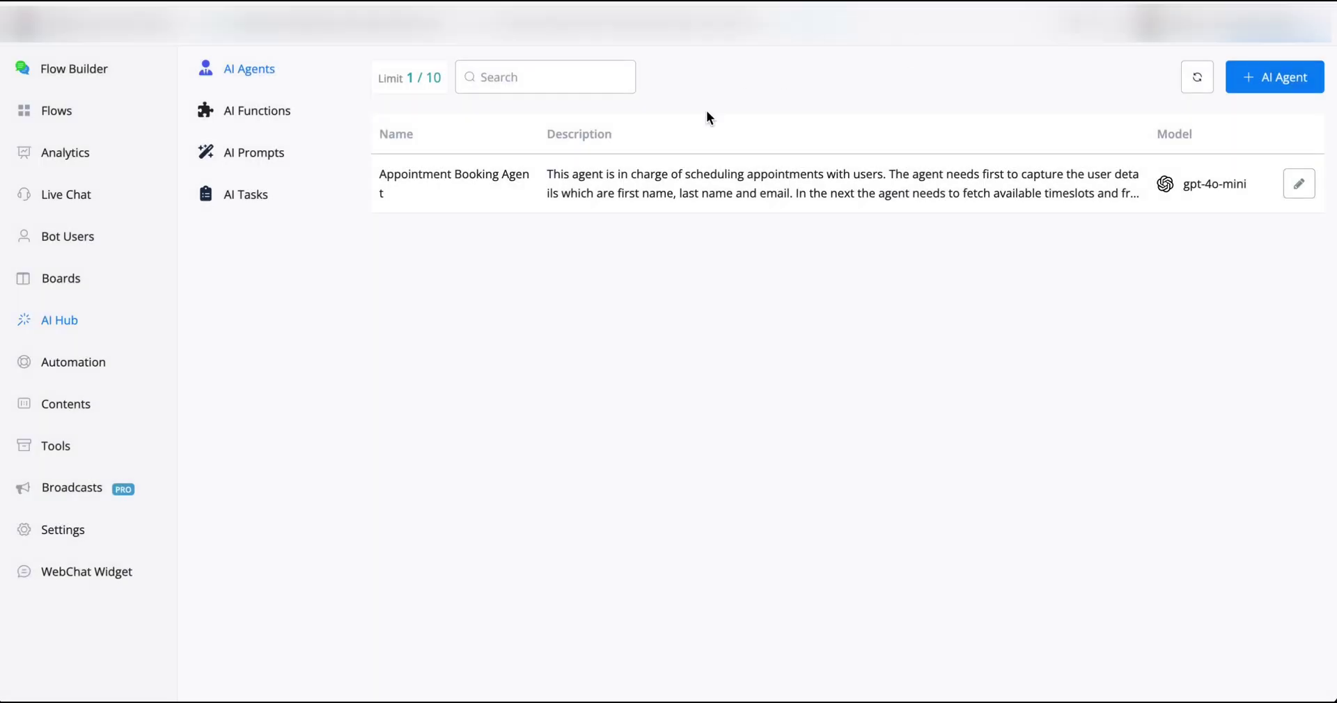
Step: Create AI function capture_chosen_date_time with the description "this function needs to save the user's chosen date and time for the appointment in its original format"
click(273, 116)
click(1272, 83)
click(277, 209)
text(capture_chosen_date_time)
click(195, 347)
text(this function needs to save the user's)
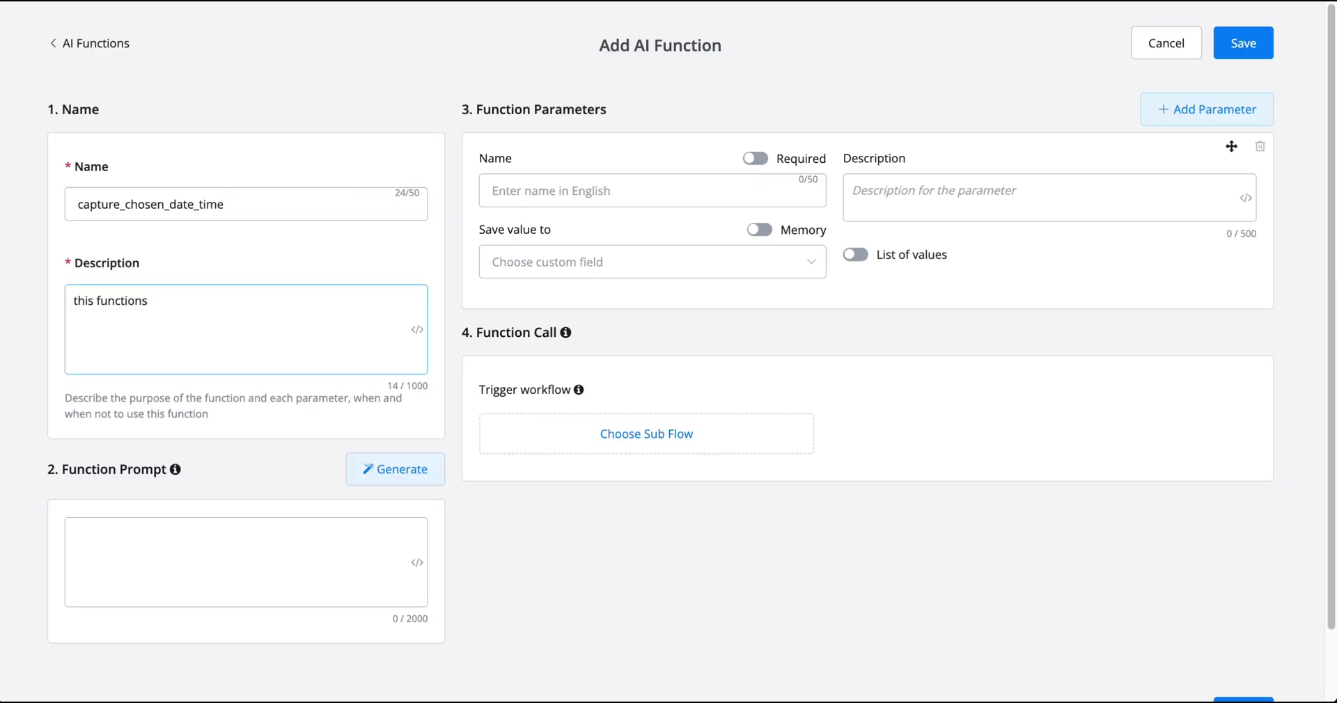
text( chosen date and time for the appointment in its original format)
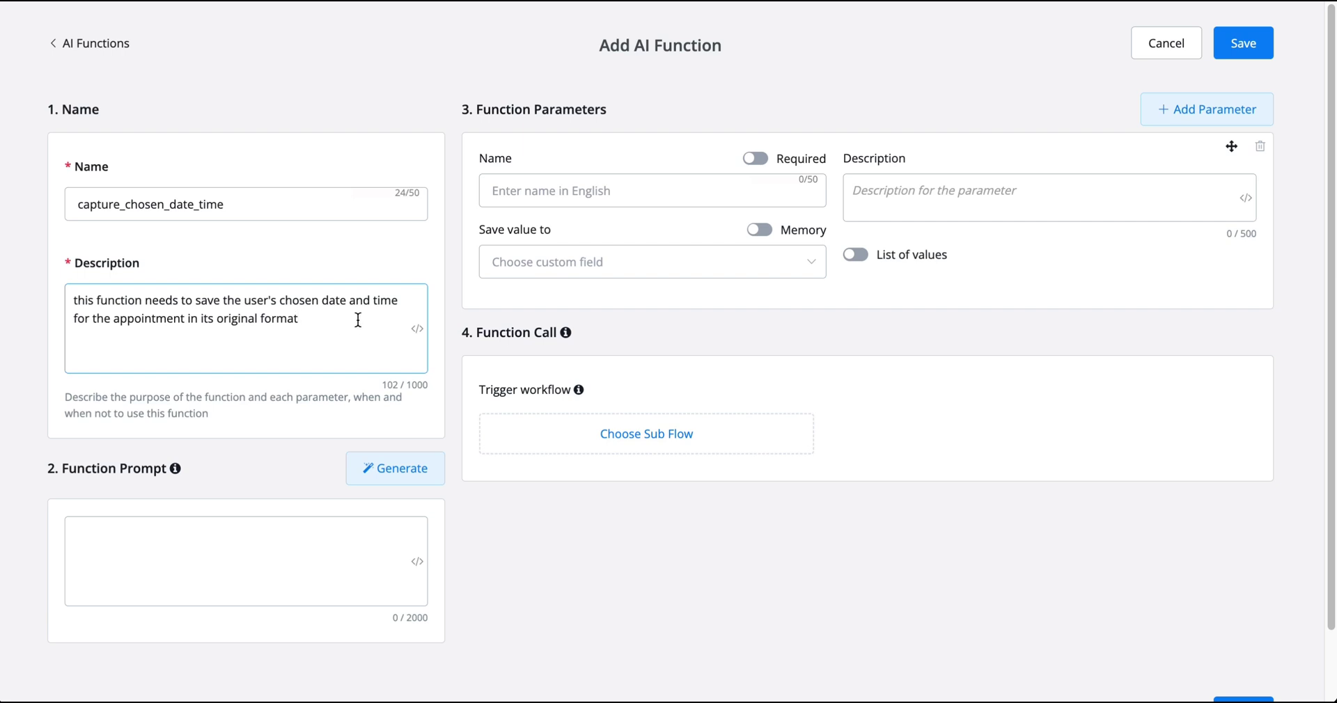
Step: Add to the function description the paragraph "The original format needs to be matched with one of the below values:"
text(.The original format can be found in)
key(BackSpace)
key(BackSpace)
key(BackSpace)
key(BackSpace)
key(BackSpace)
key(BackSpace)
key(BackSpace)
key(BackSpace)
key(BackSpace)
key(BackSpace)
key(BackSpace)
key(BackSpace)
key(BackSpace)
key(BackSpace)
key(BackSpace)
key(BackSpace)
text(needs to be matched )
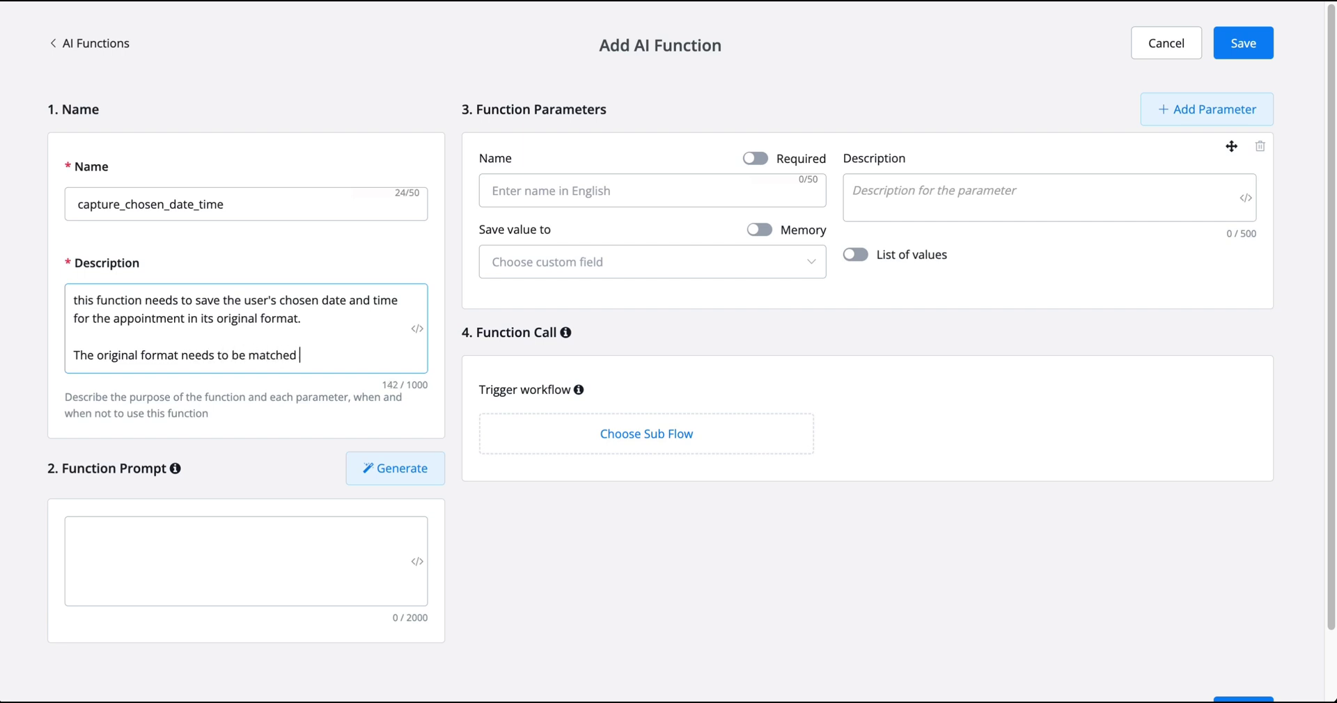
text(with one of the below values:)
key(Return)
Step: Insert the TimeSlots custom field at the end of the description, with the whole fetch free slots sample as JSON path $
text({{)
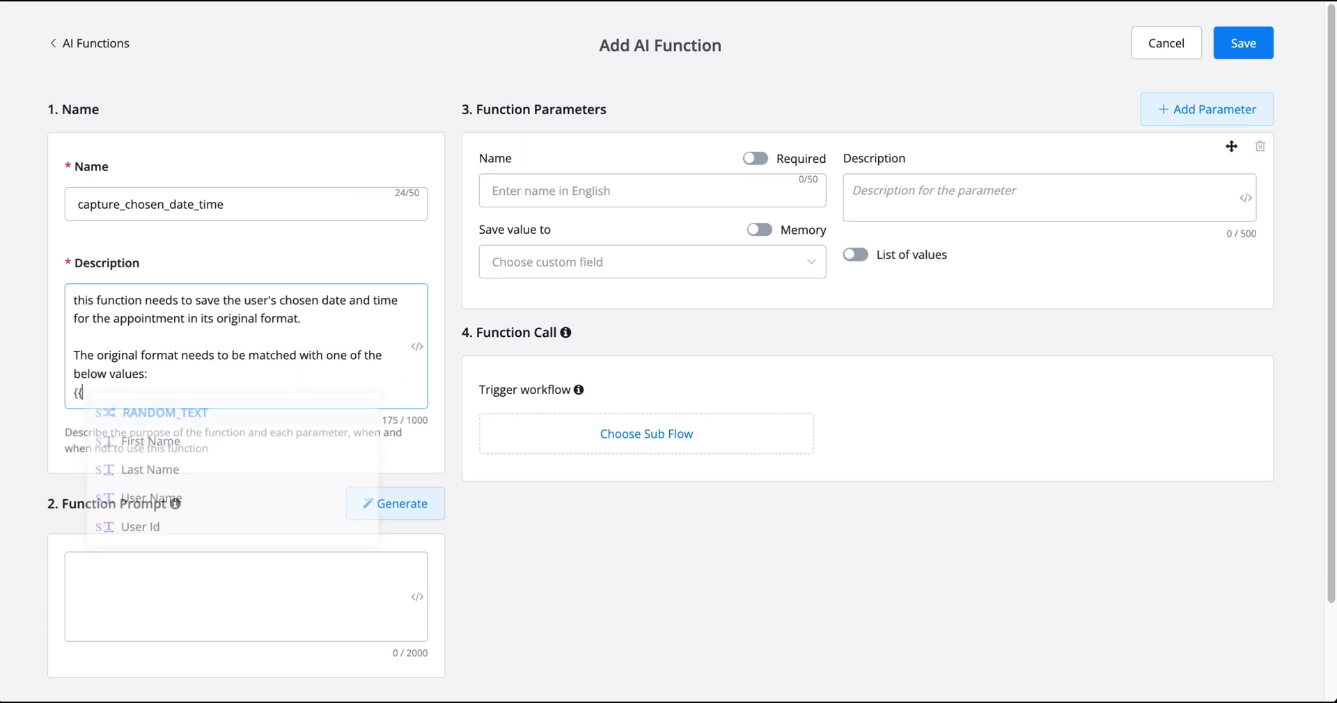
text(timesl)
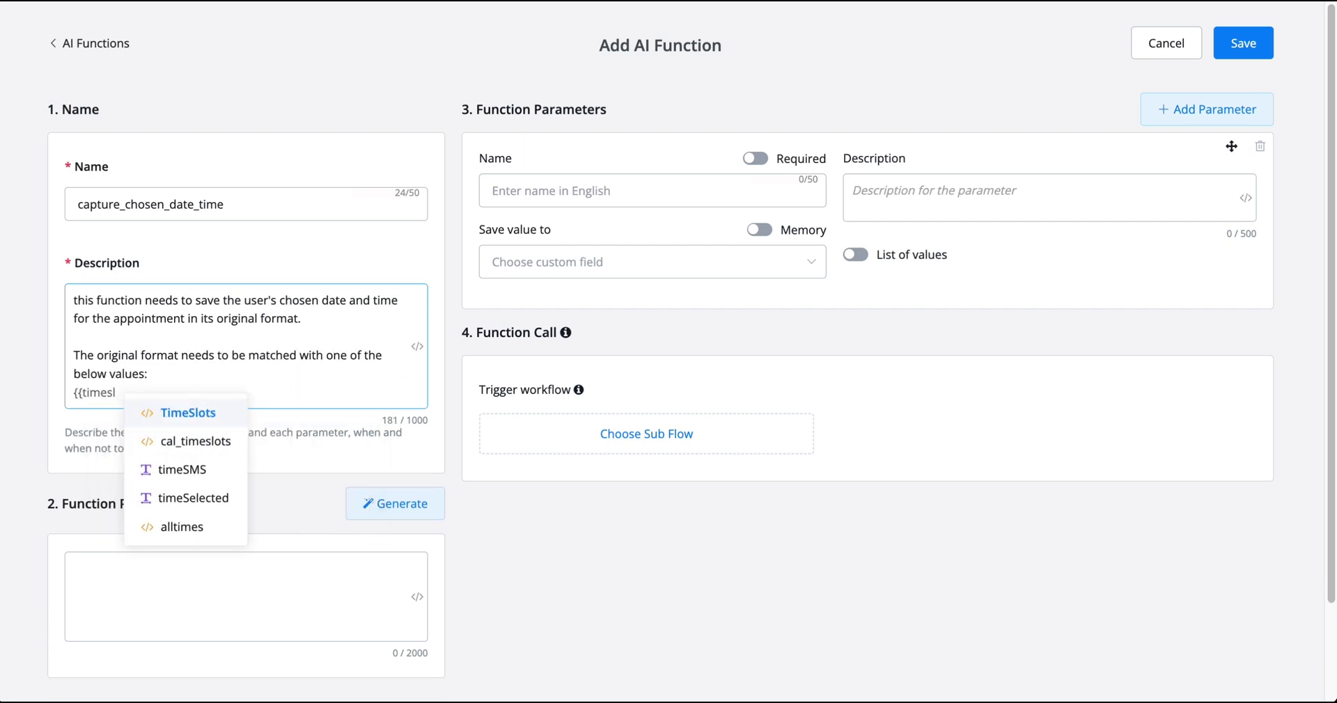
key(Return)
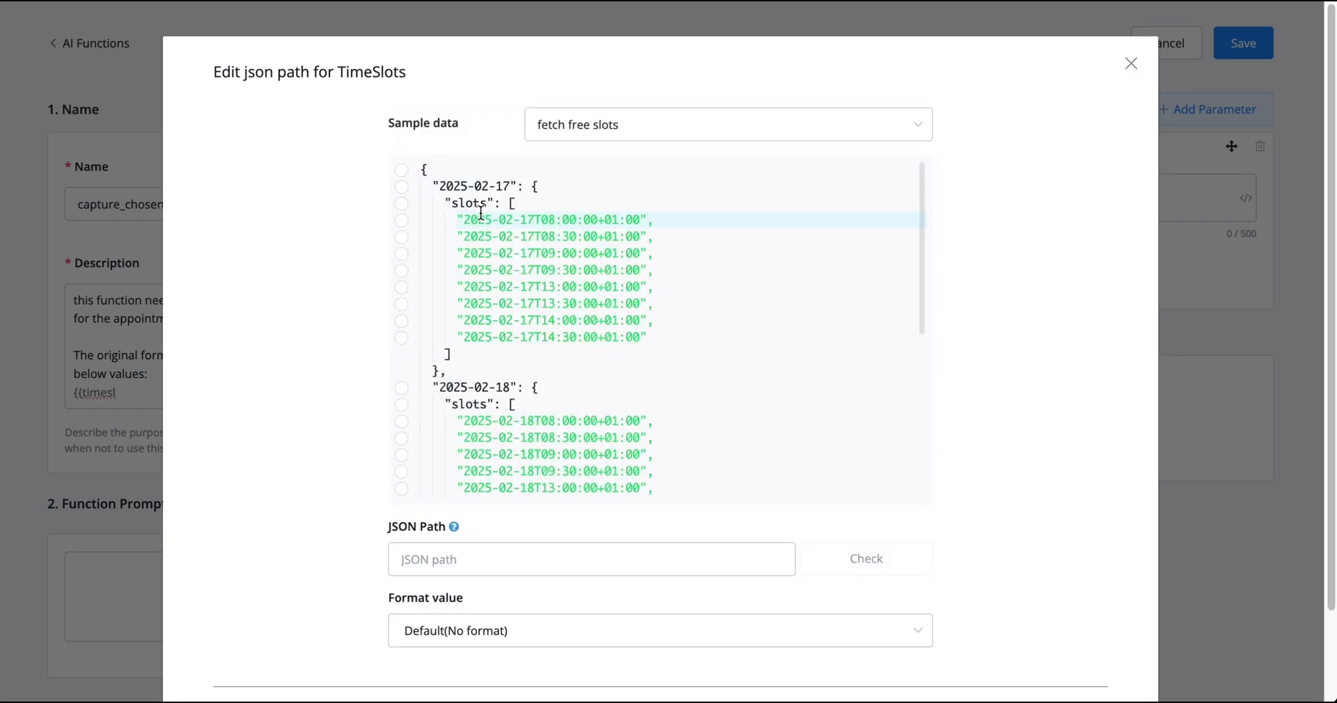
drag(463, 218, 646, 220)
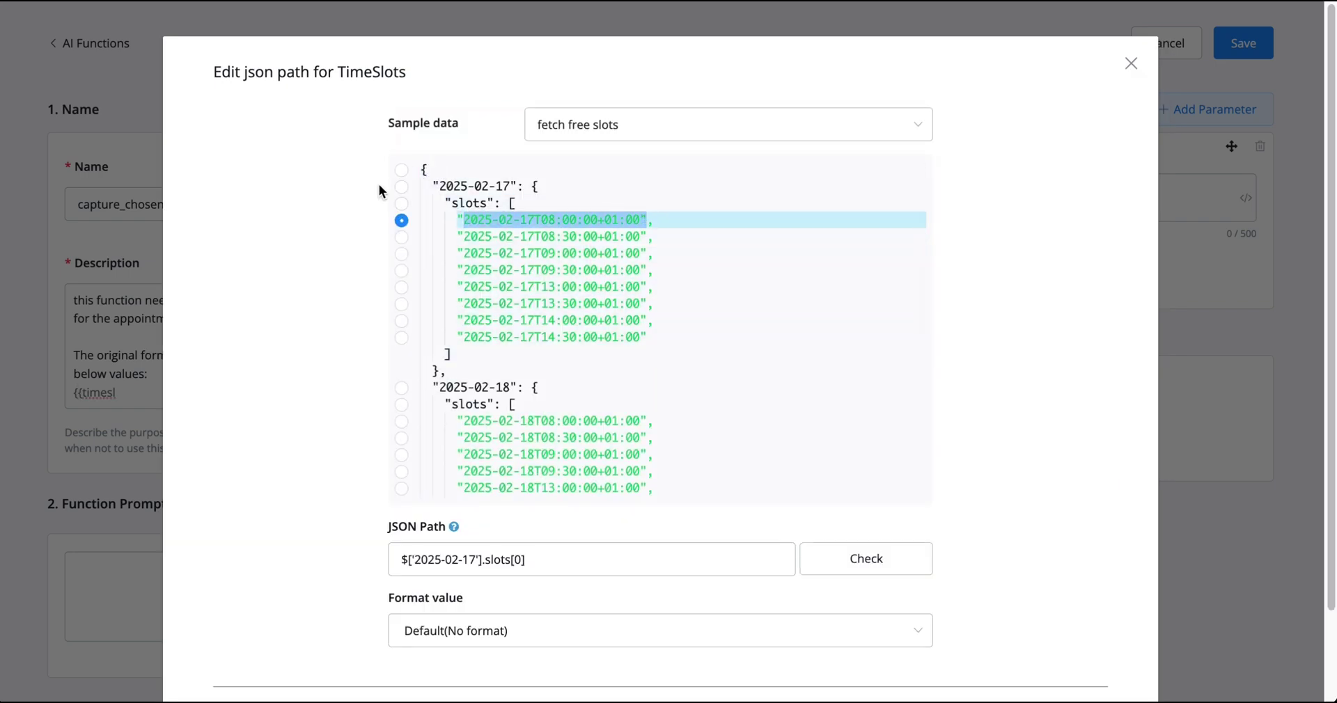
click(414, 169)
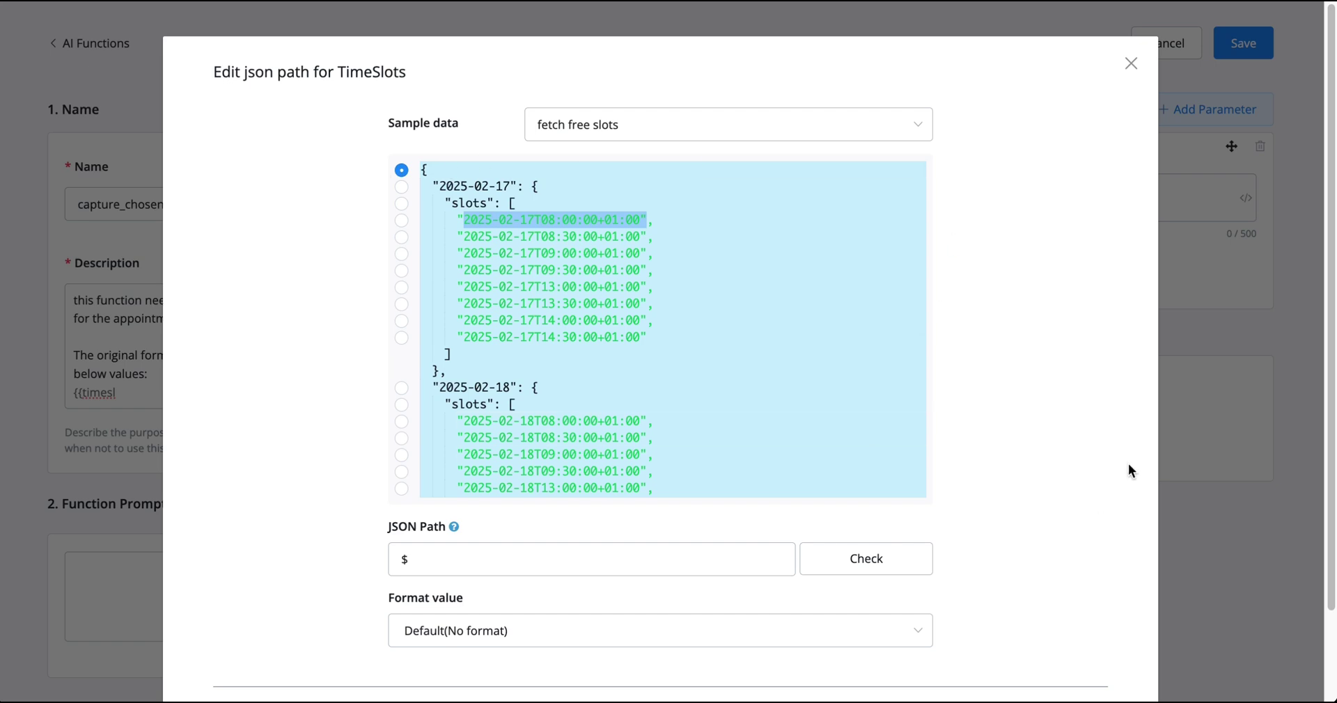
scroll(1040, 425, down, 3)
click(1086, 622)
click(266, 400)
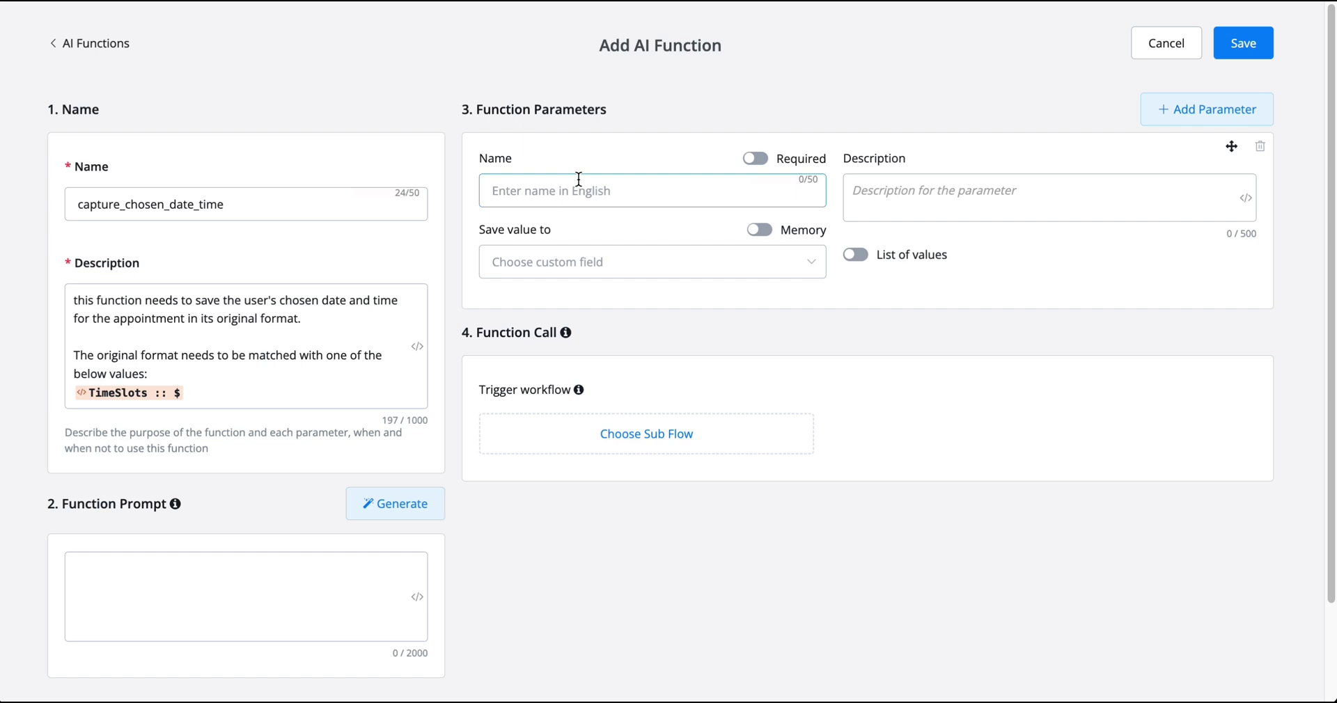
Step: Define a required parameter appointment_date_time with memory enabled, described as "this captures the user's chosen date and time for the appointment"
text(appointment_date_time)
click(761, 160)
click(758, 230)
click(917, 193)
text(this captures the user's c)
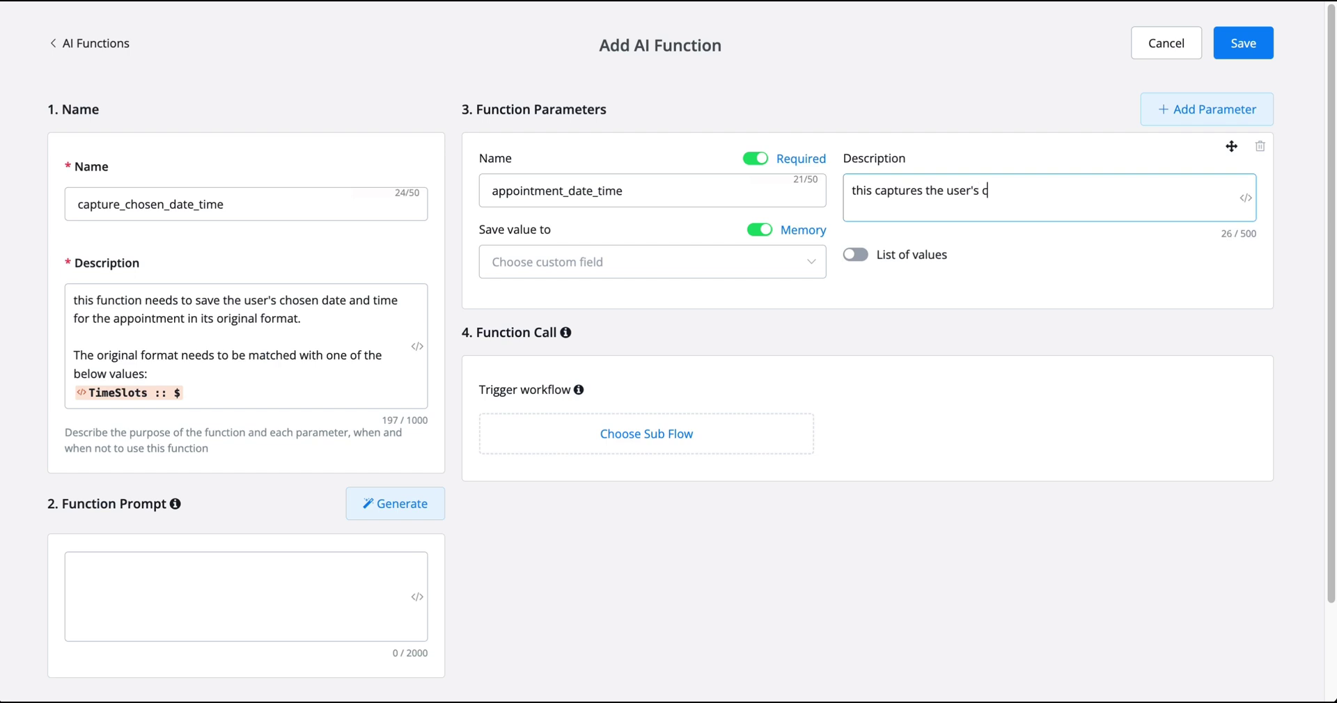
text(hosen date and time for)
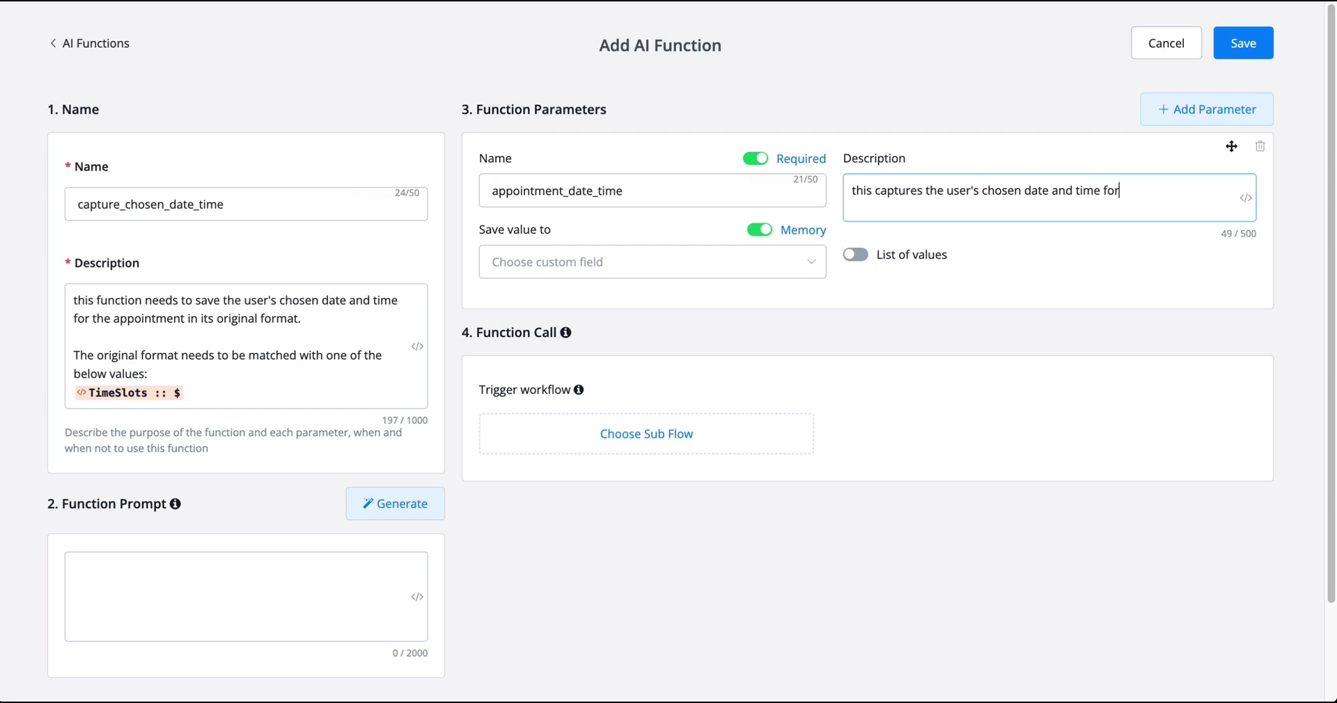
text( the appointment)
click(632, 152)
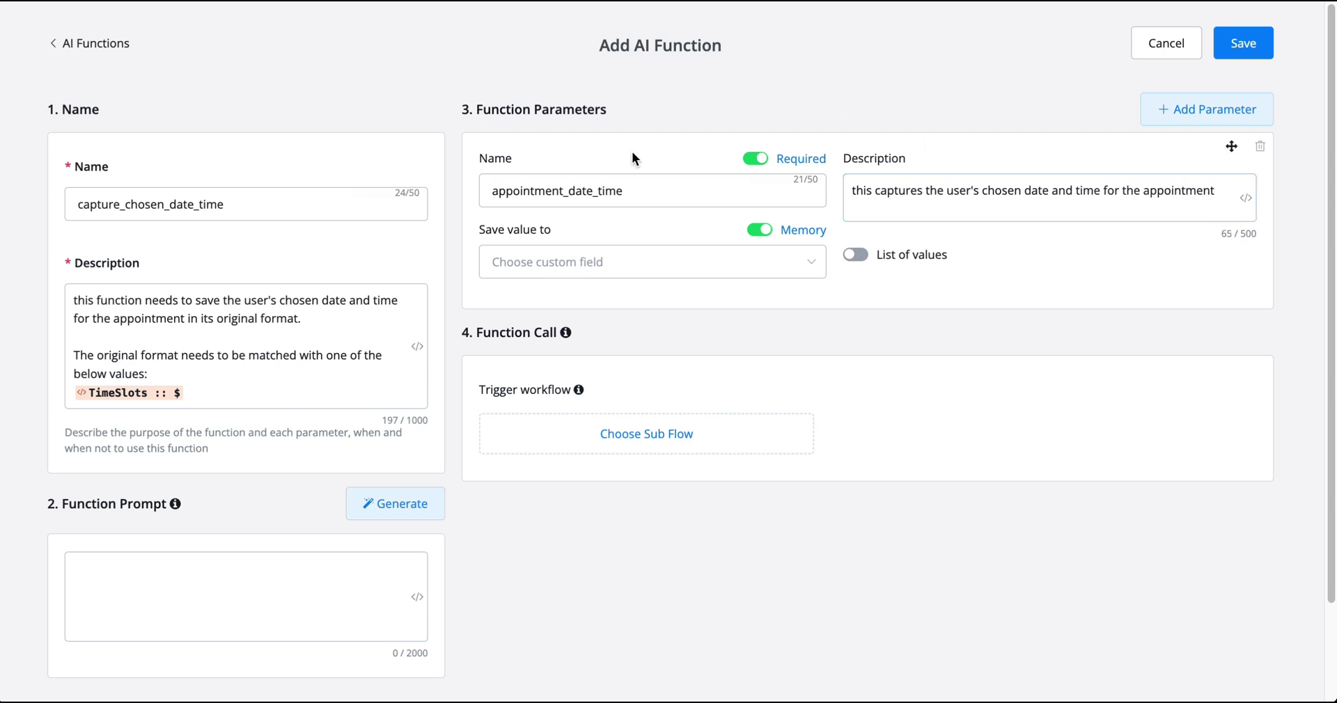
Step: Save the appointment_date_time parameter's value to the custom field selected_appointment_date
click(606, 269)
text(appointme)
key(BackSpace)
key(BackSpace)
key(BackSpace)
key(BackSpace)
key(BackSpace)
key(BackSpace)
key(BackSpace)
key(BackSpace)
key(BackSpace)
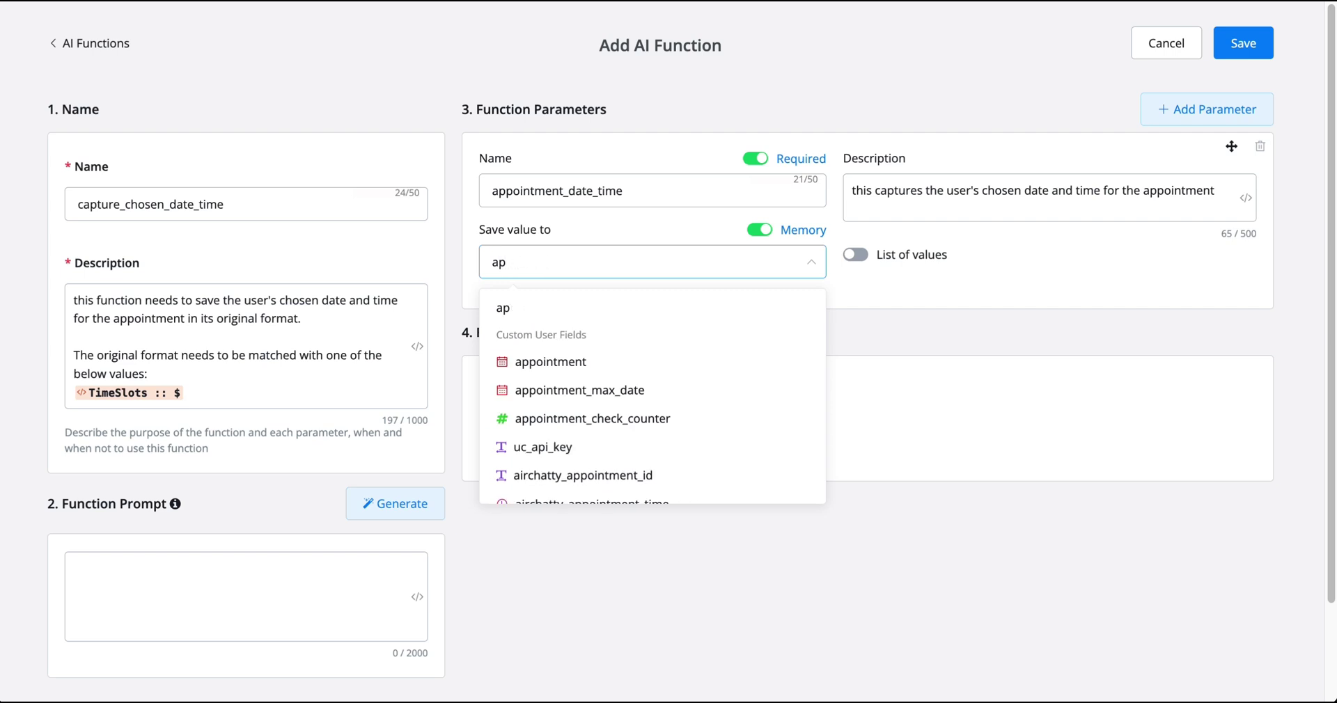
text(selected_app)
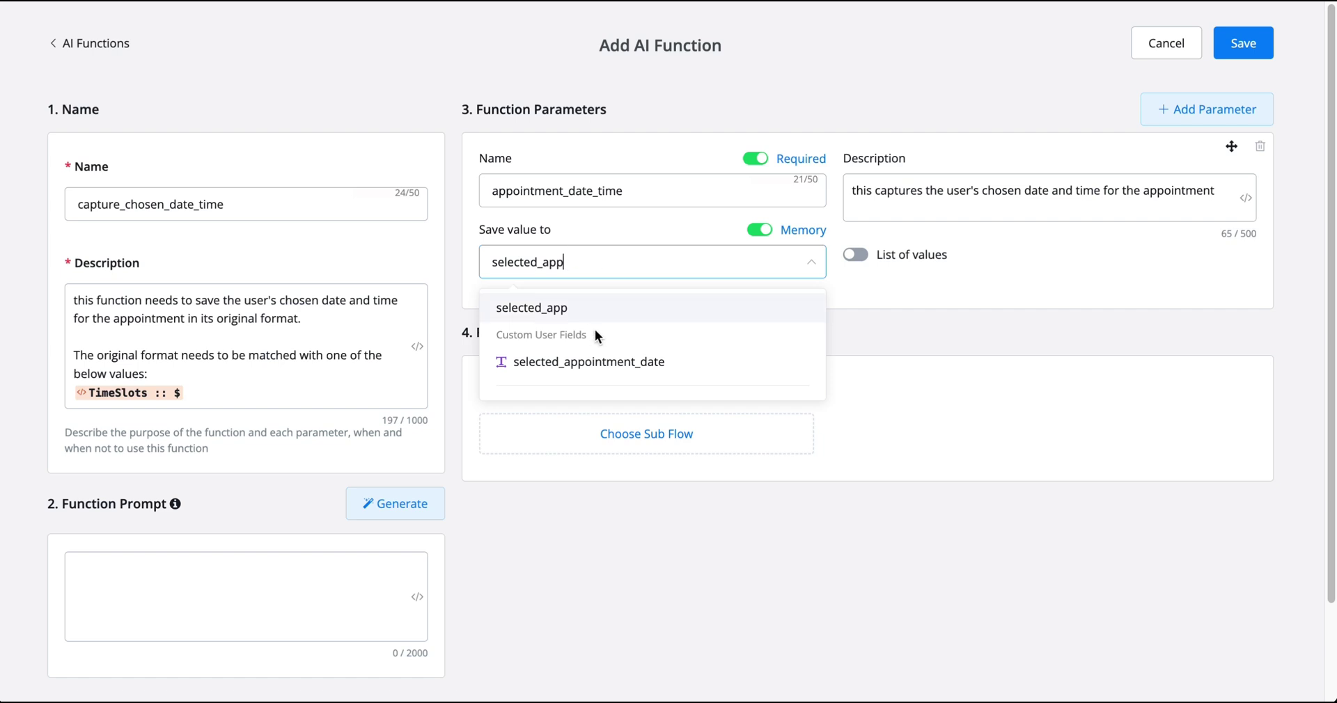
click(603, 361)
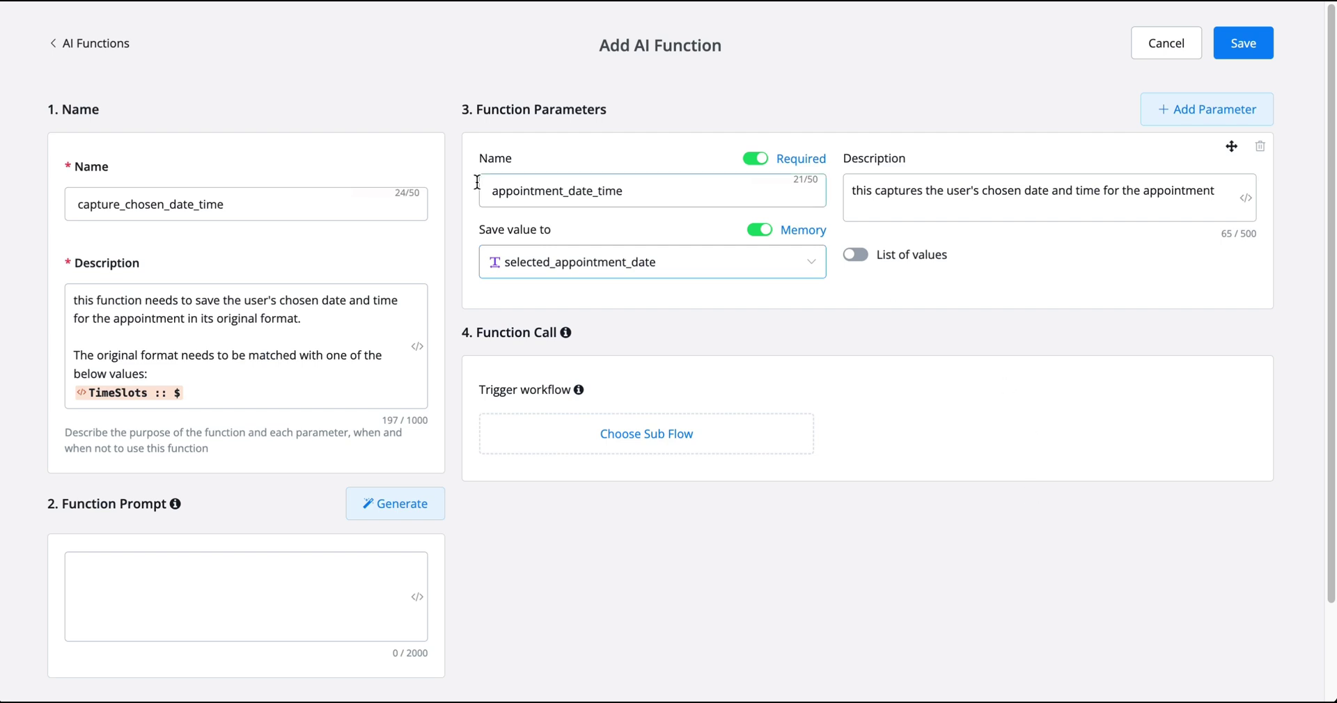
click(548, 161)
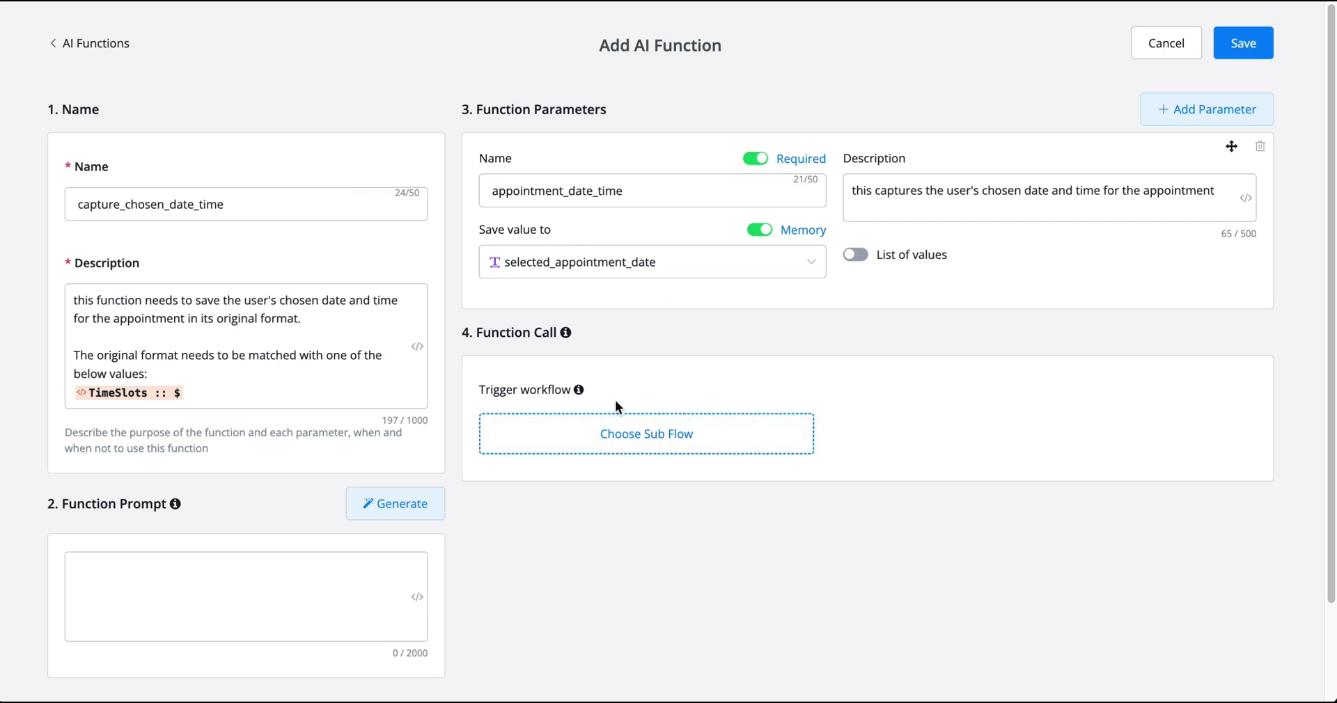
Step: Set the sub flow "AI Agent Appointment Booking: save chosen appointment value" as the trigger workflow and save the function
click(555, 449)
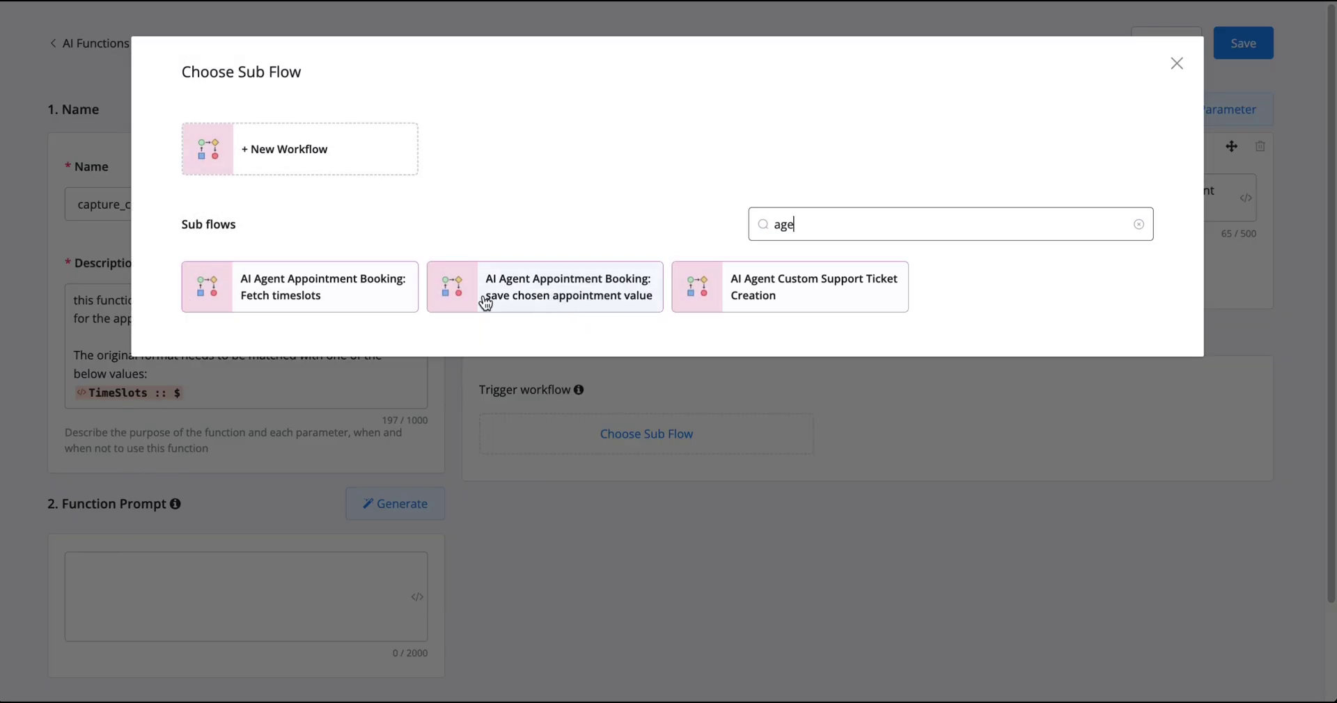
click(600, 288)
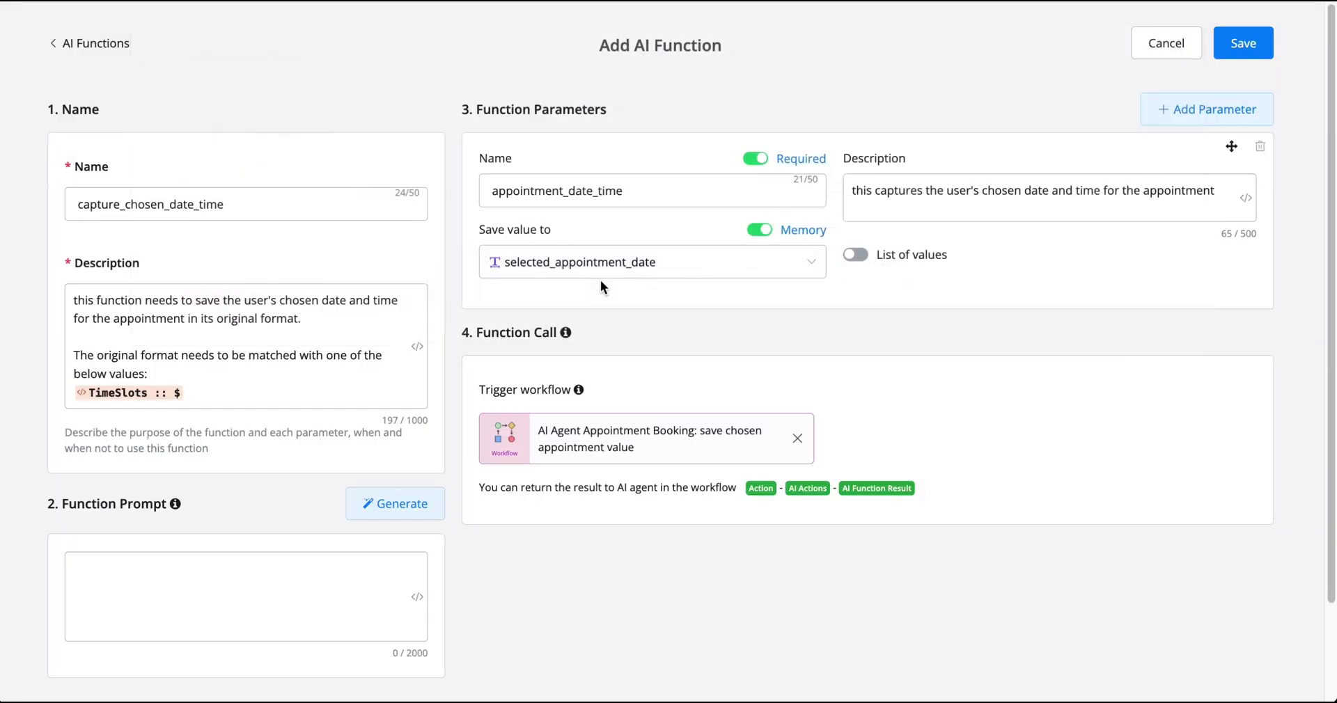
click(1249, 38)
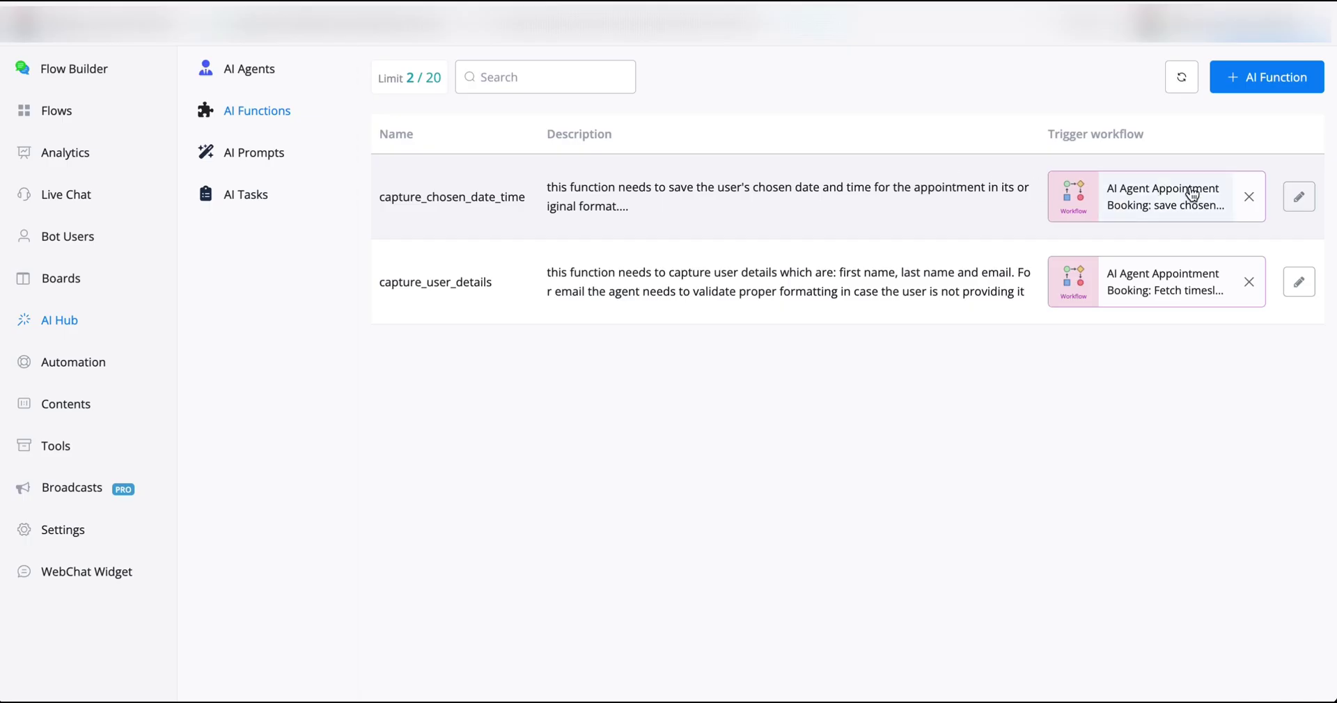
Step: Open the capture_chosen_date_time function's workflow and display the Calendar Create Appointment settings of the book appointment step
click(1117, 188)
drag(747, 600, 671, 466)
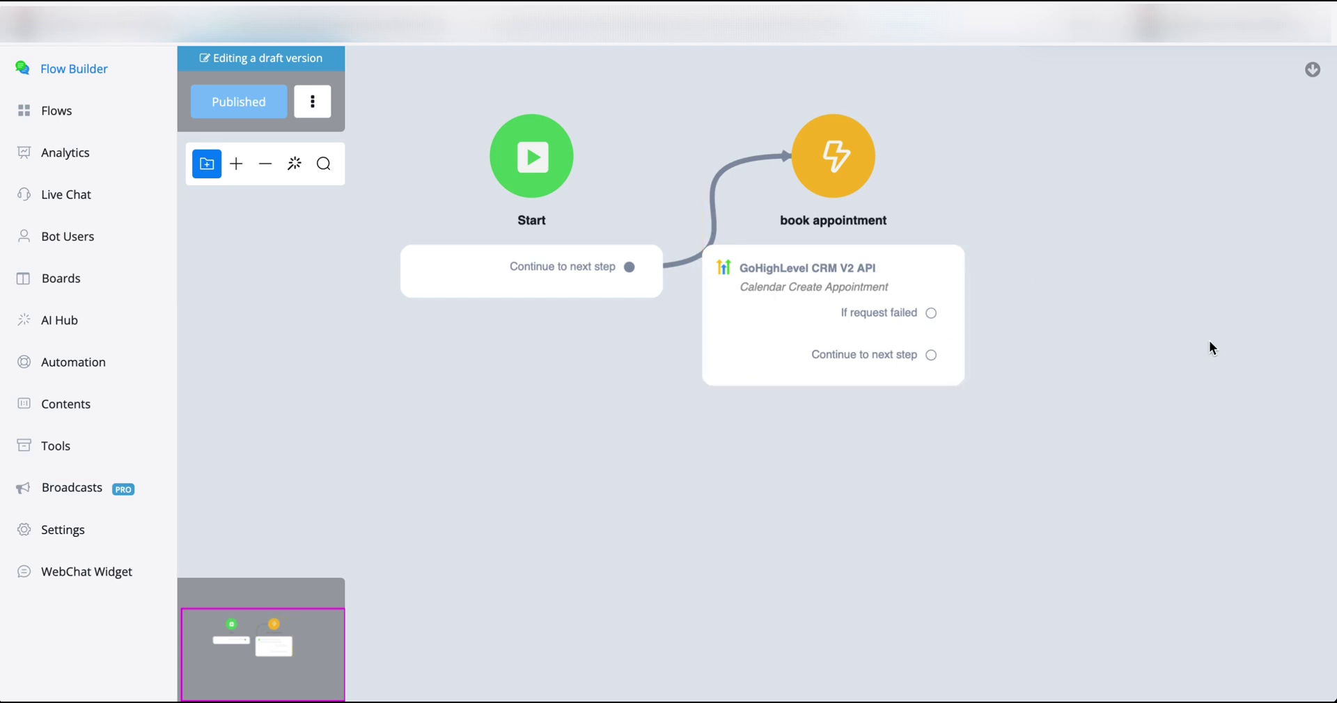
drag(1211, 348, 1020, 359)
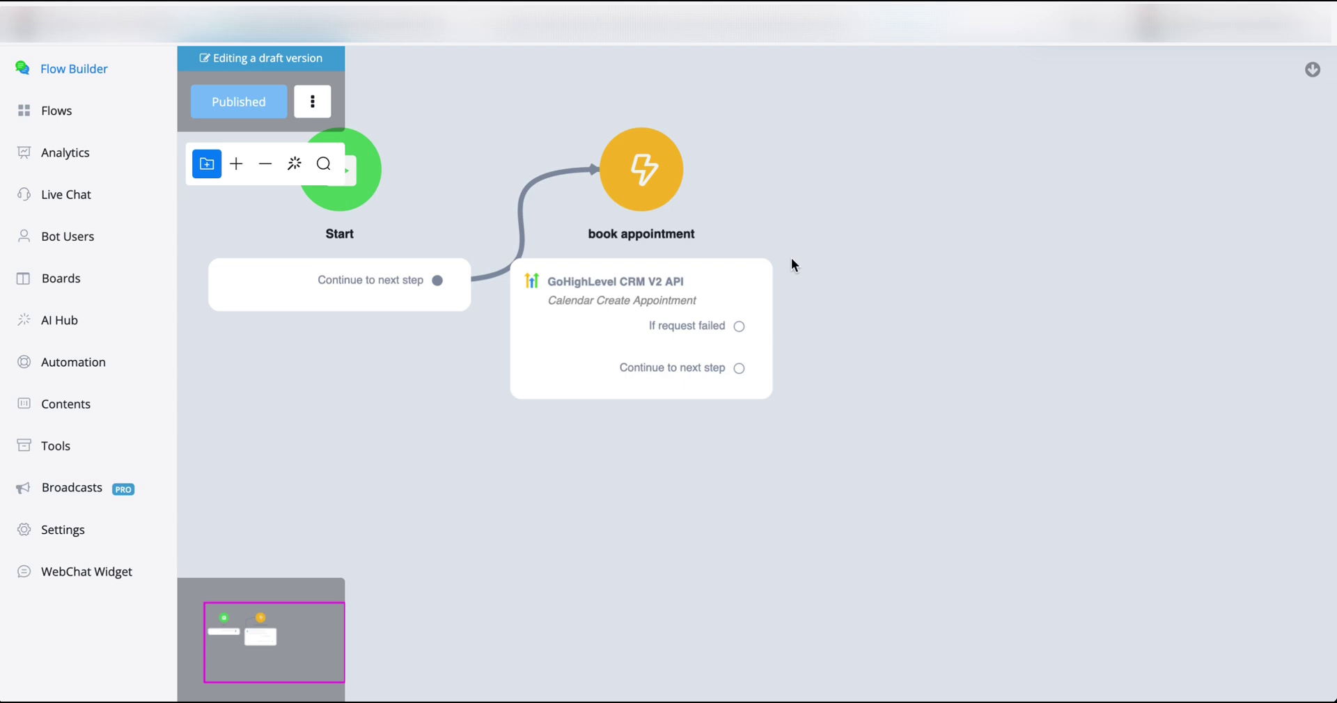
click(737, 289)
mouse_move(1110, 238)
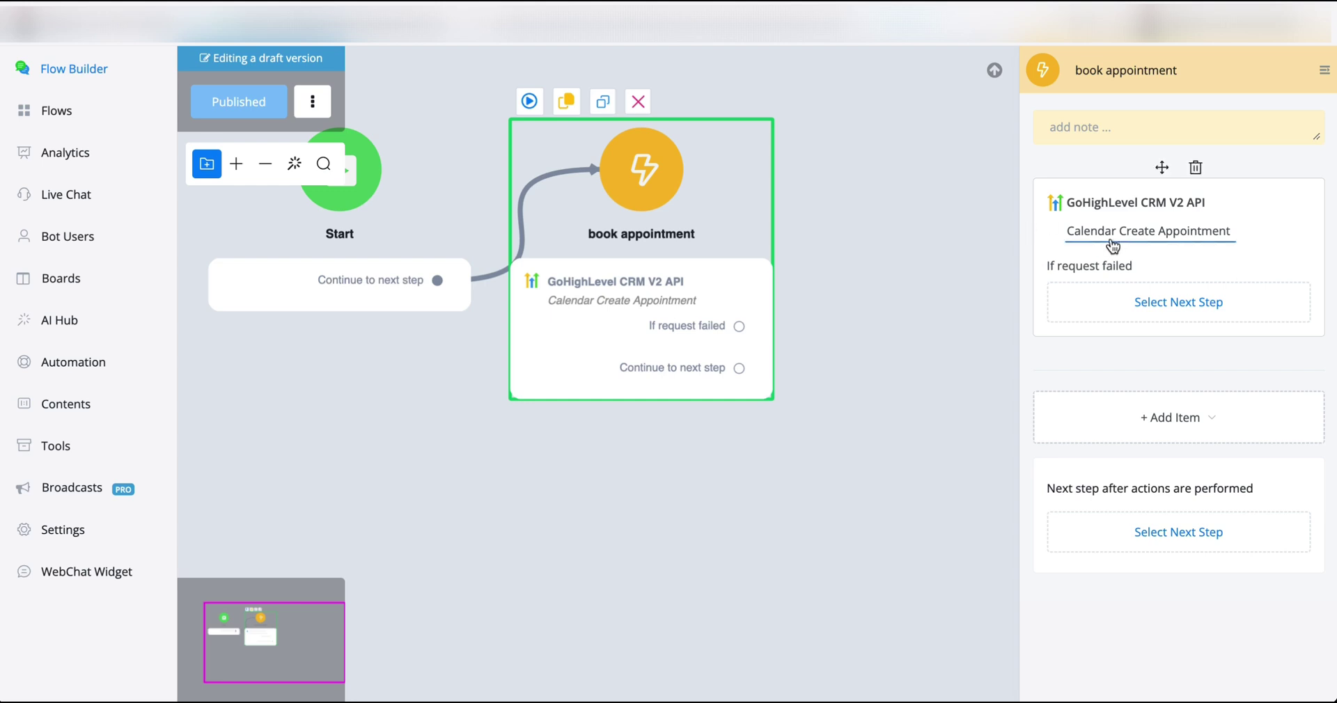
click(1216, 240)
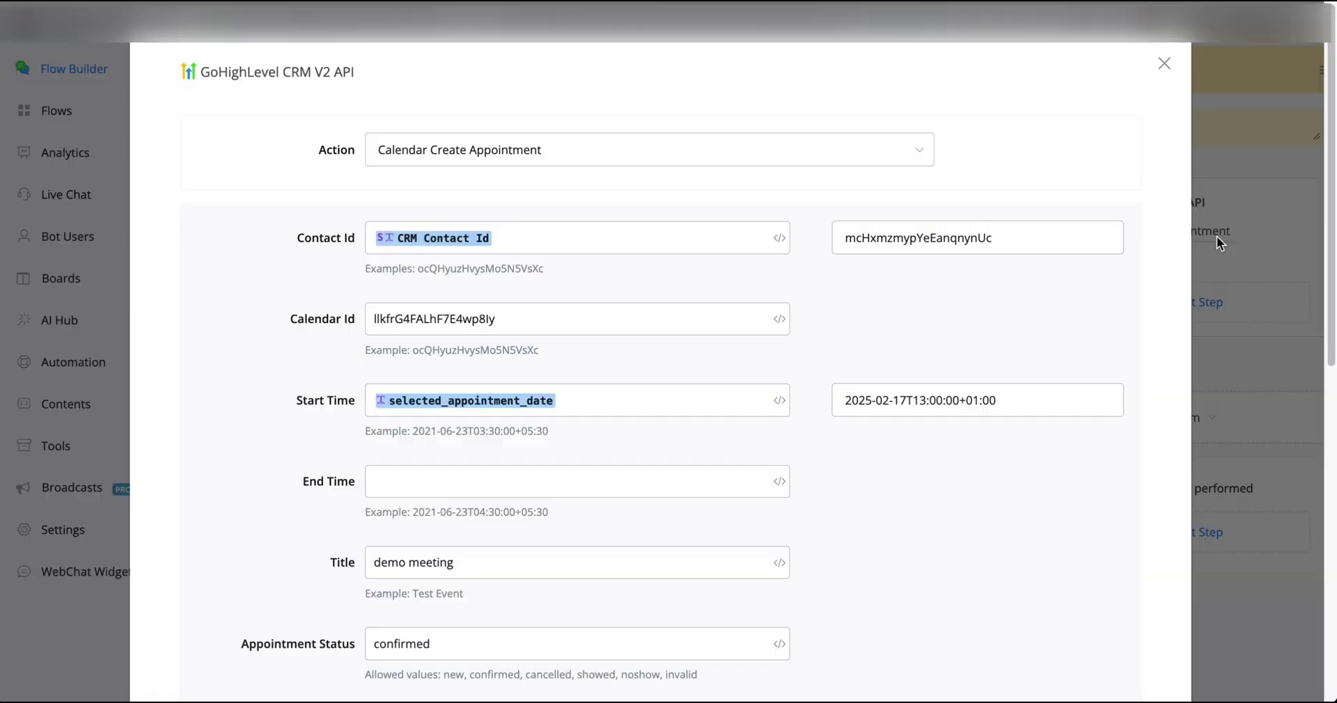
Step: Review the contact ID, calendar ID and start time mappings in the Calendar Create Appointment settings
click(621, 242)
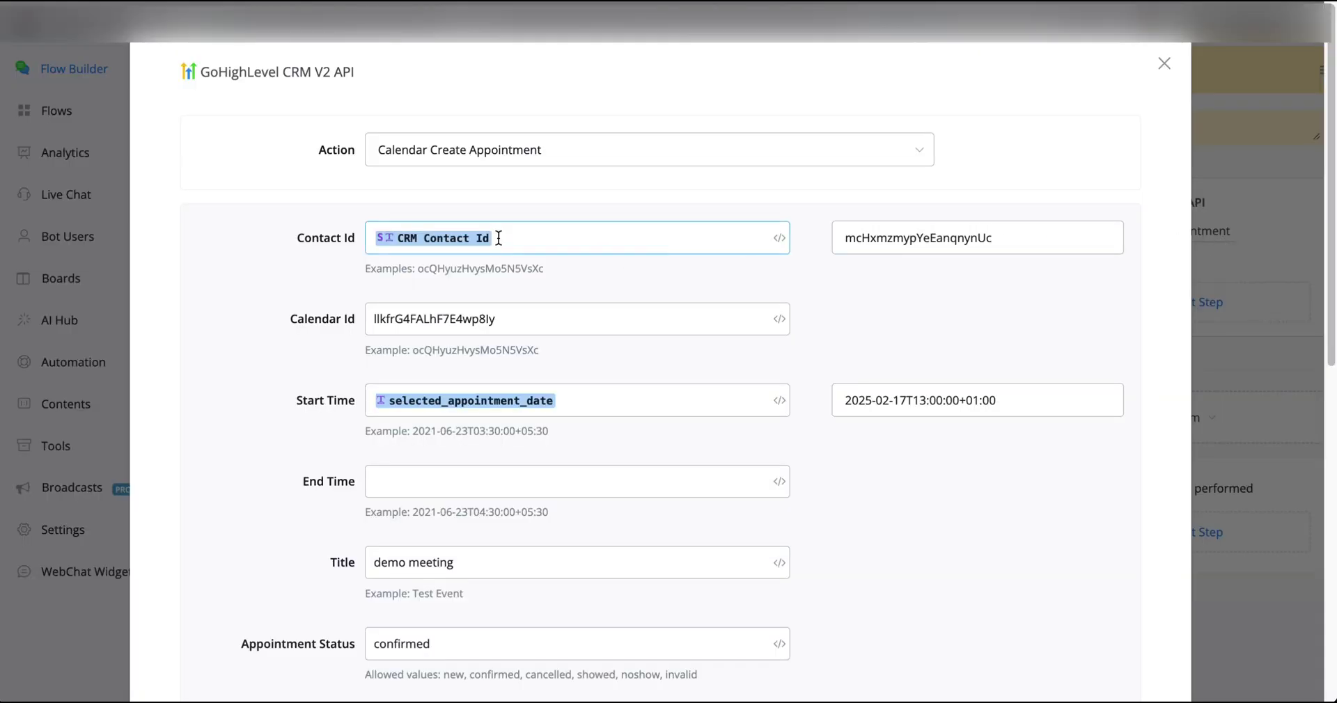
click(1000, 242)
double_click(1001, 242)
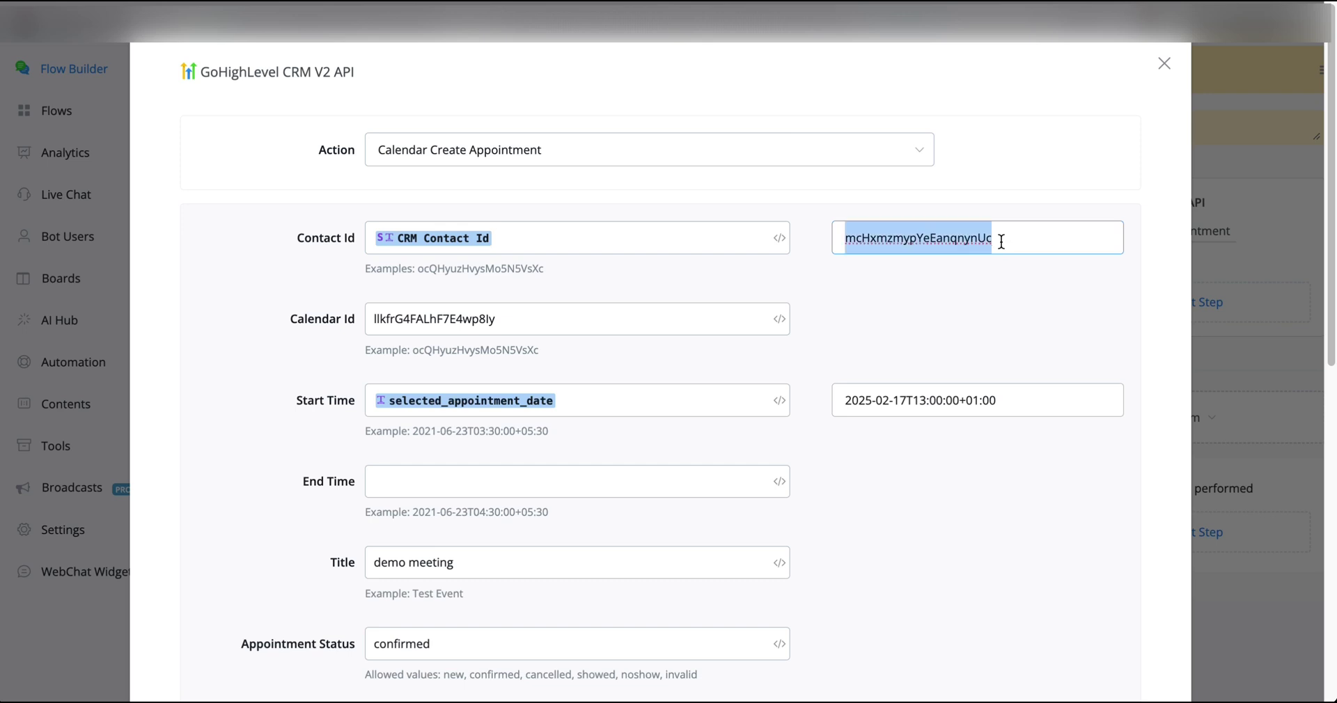
click(525, 313)
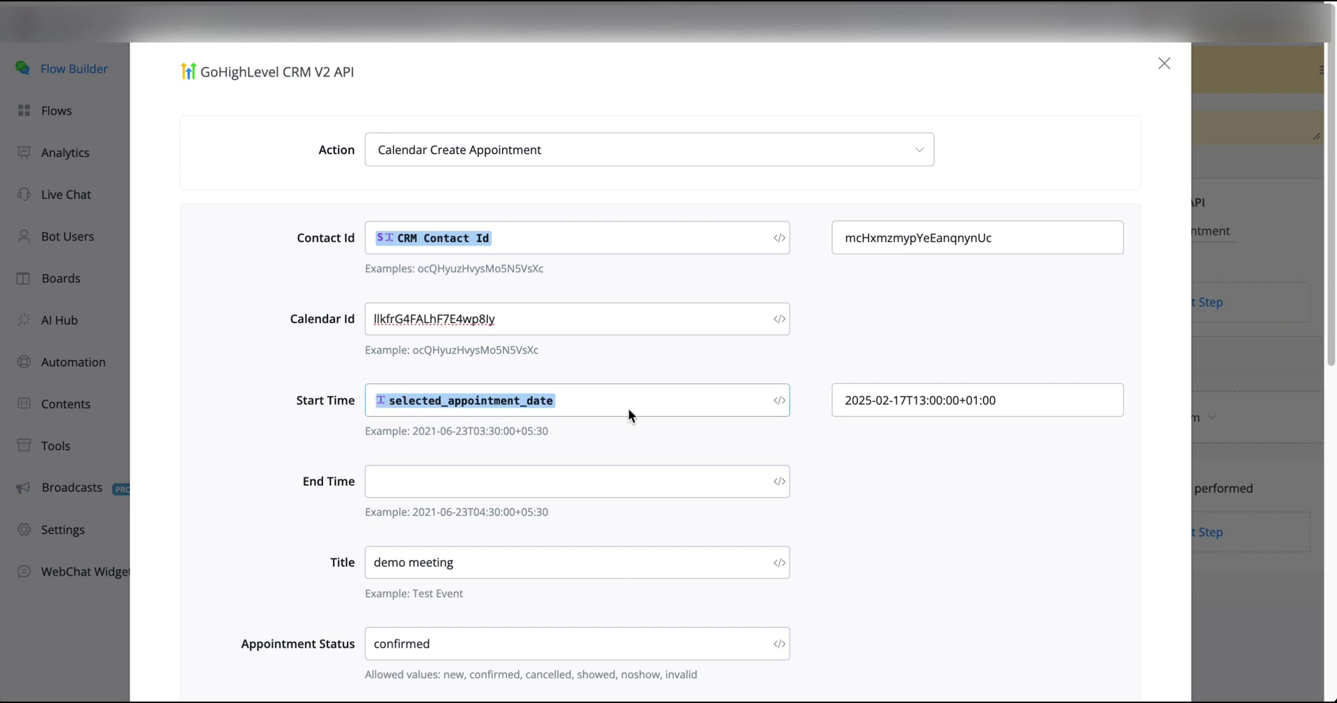
drag(850, 408, 1017, 406)
click(1038, 407)
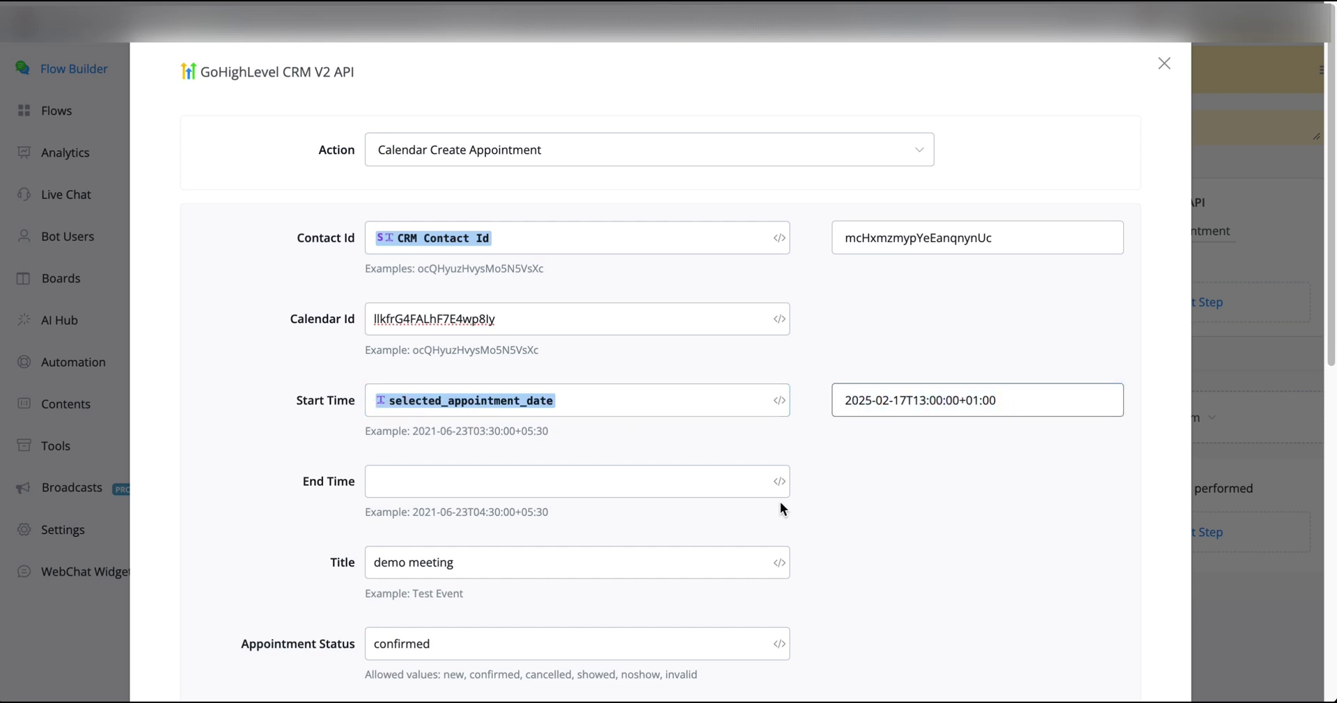
Step: Review the title, appointment status, assigned user and appointment address fields, and save the Calendar Create Appointment action
scroll(427, 444, down, 1)
scroll(487, 431, down, 6)
triple_click(482, 145)
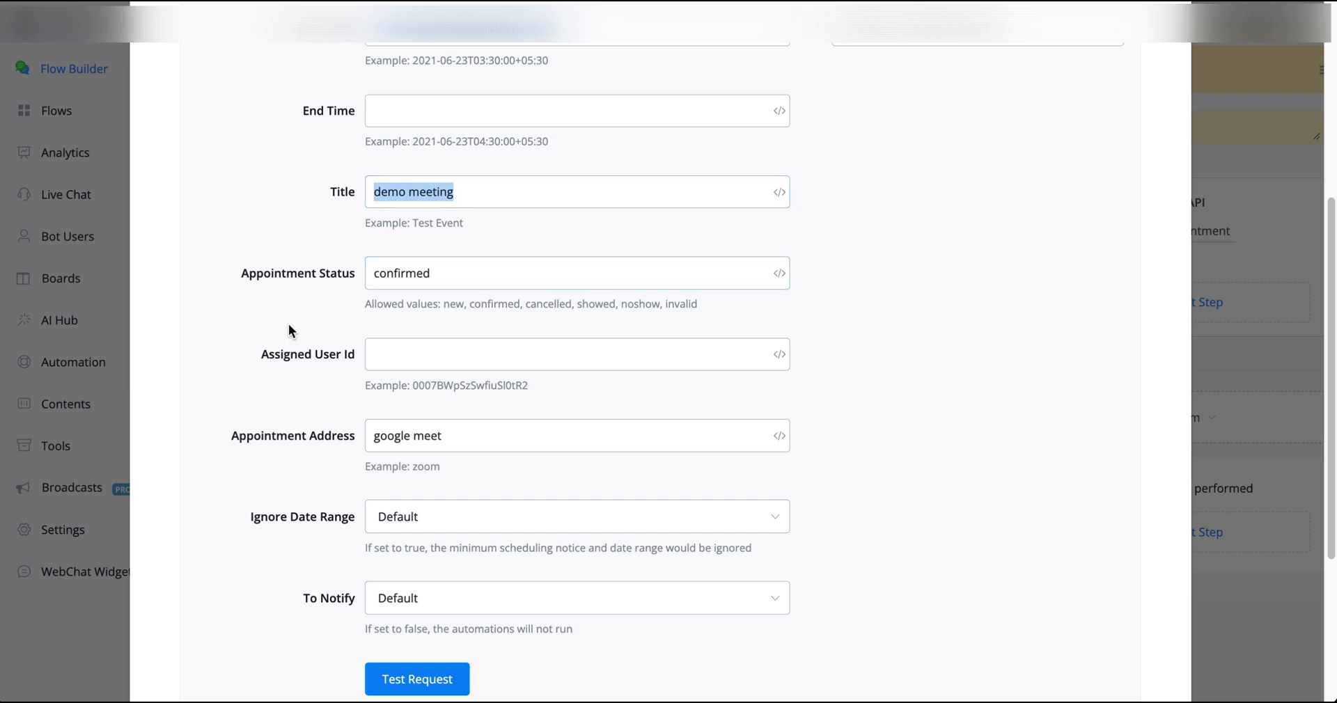
scroll(303, 290, up, 3)
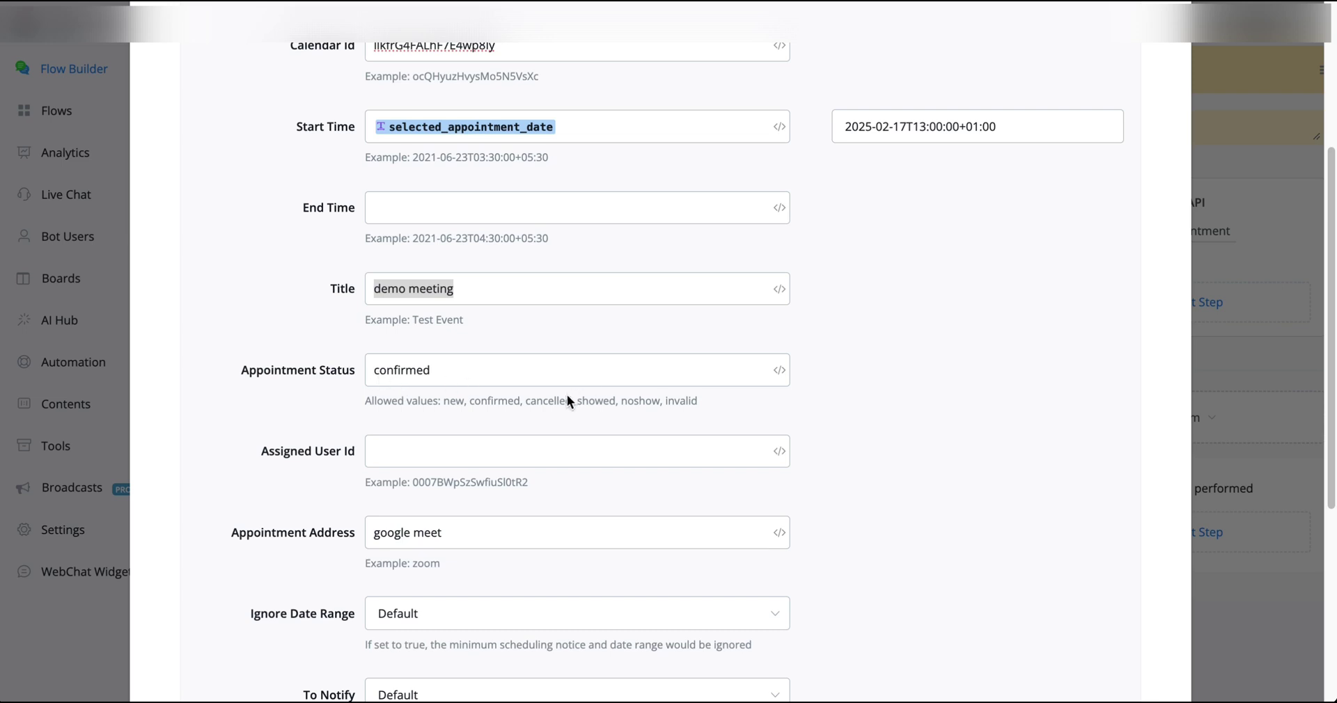
scroll(487, 333, down, 4)
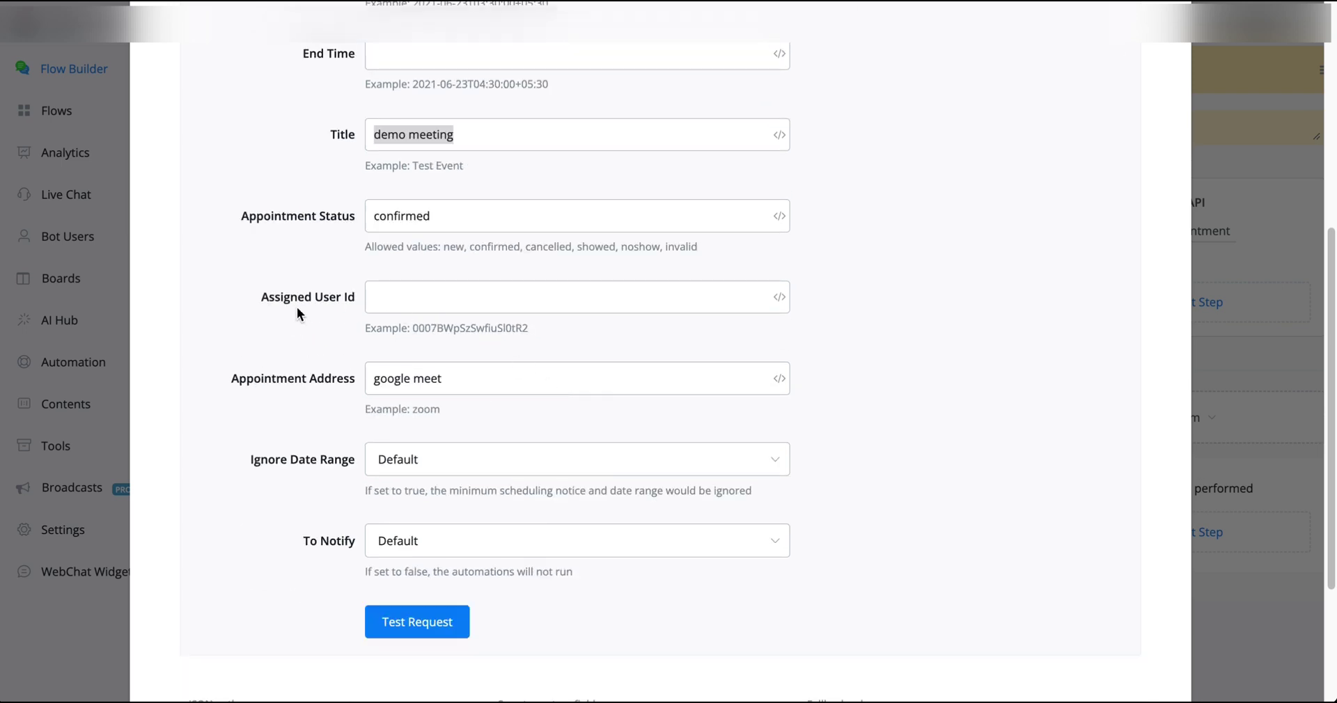
click(392, 297)
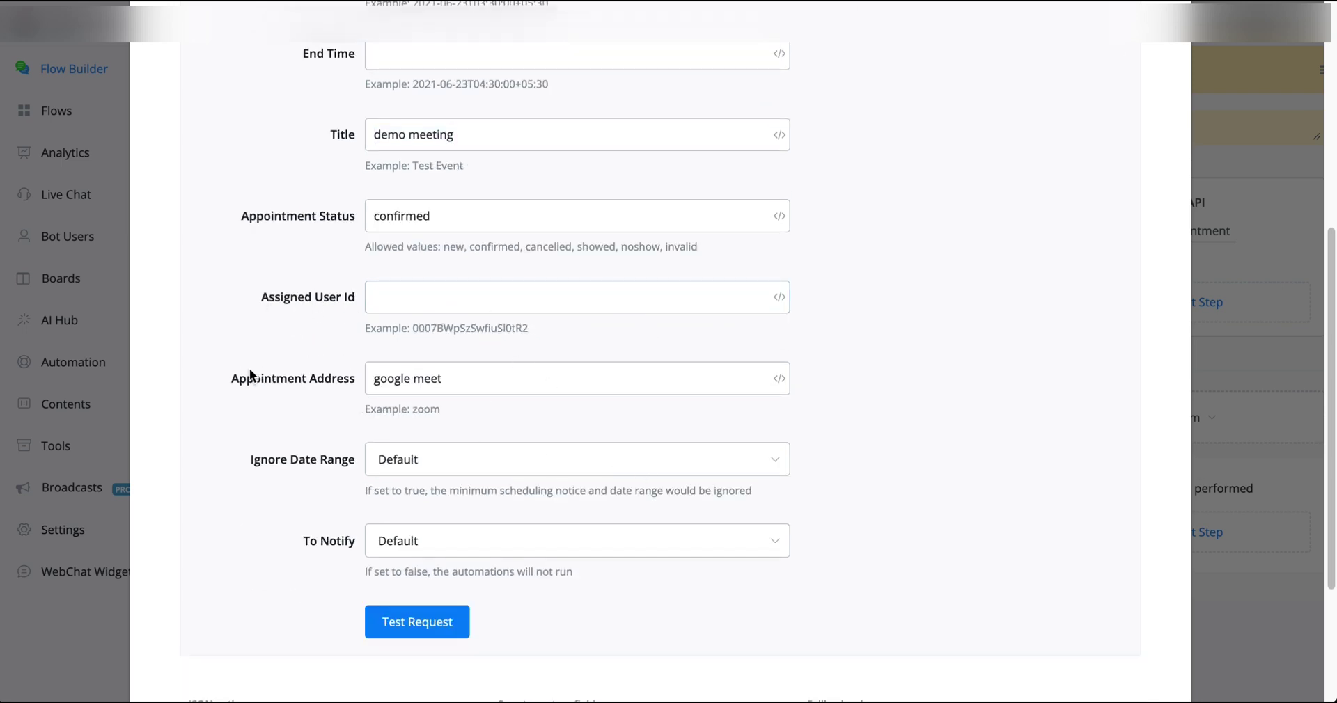
click(413, 378)
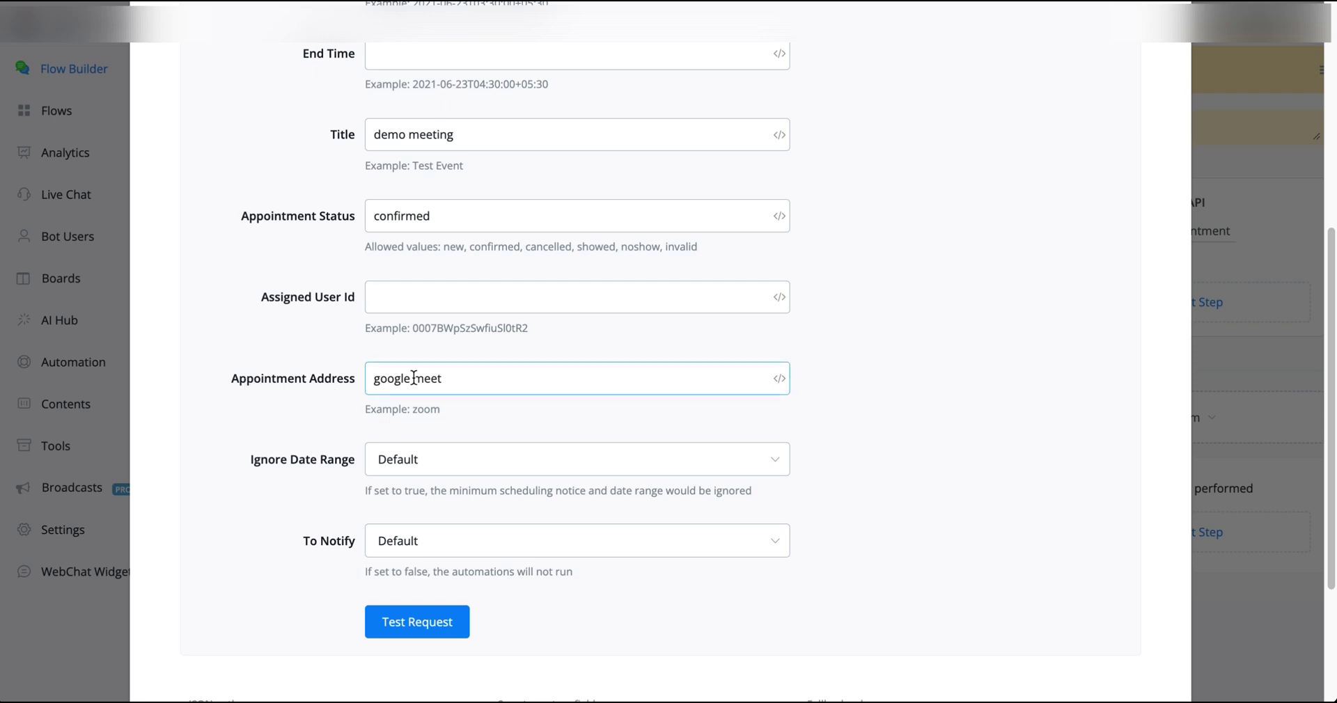
drag(375, 376, 485, 377)
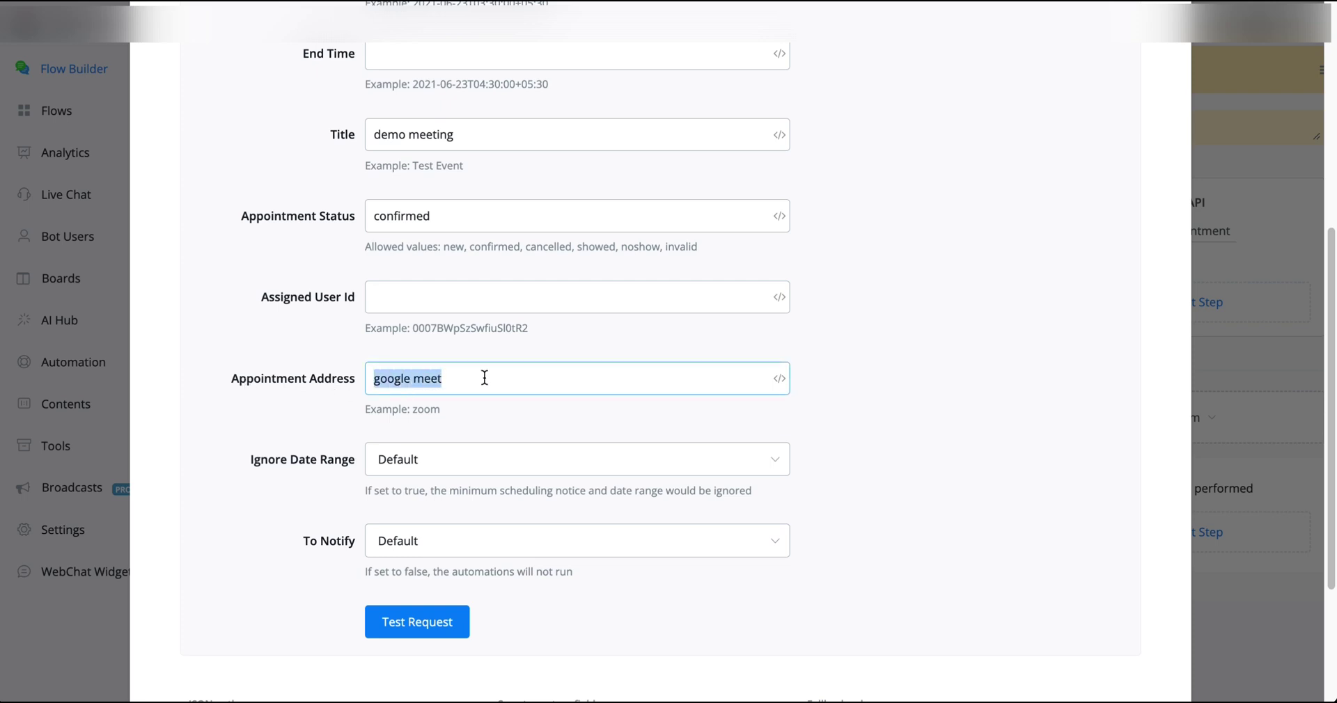
click(458, 385)
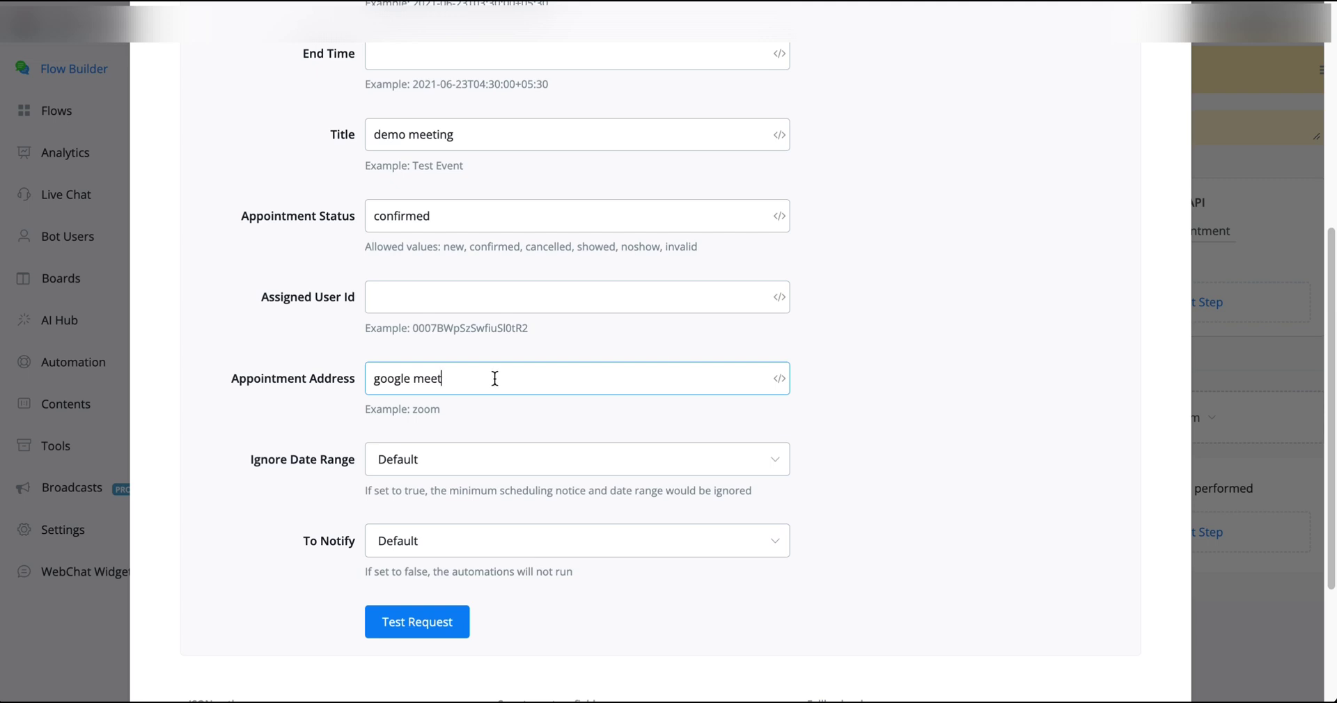
click(202, 479)
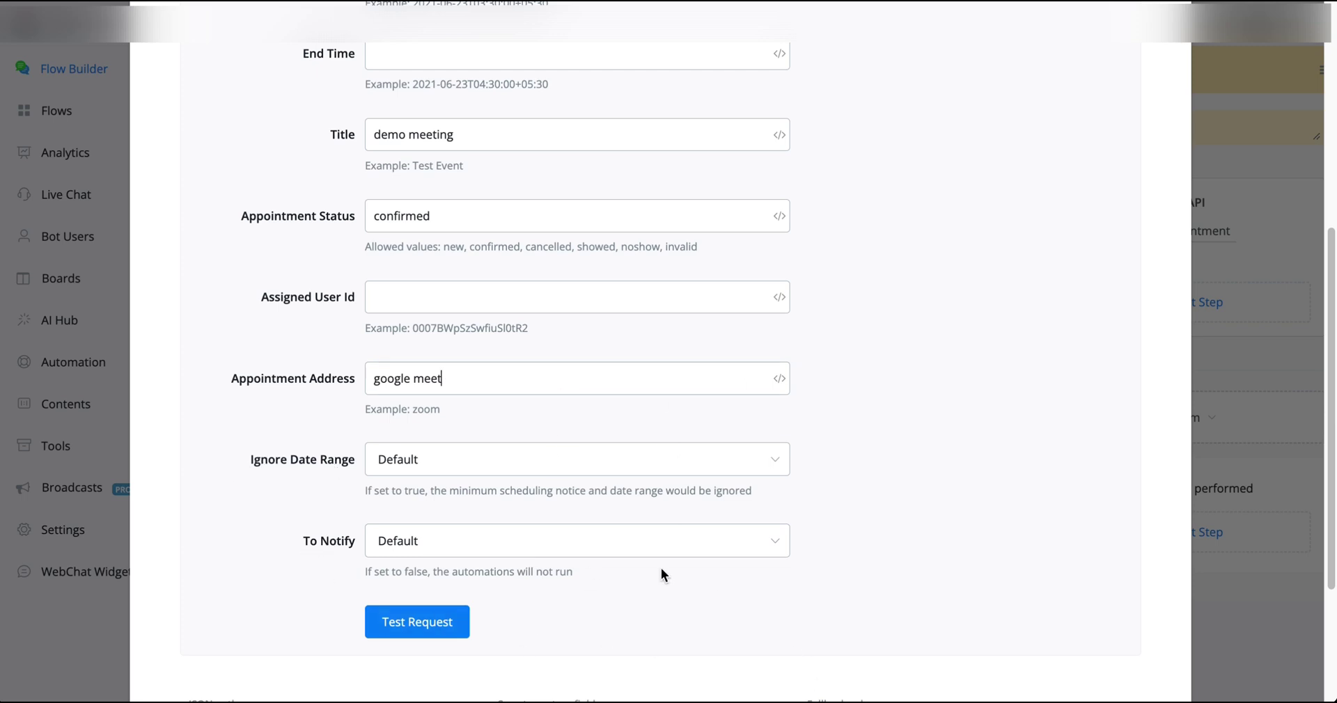
scroll(710, 593, down, 3)
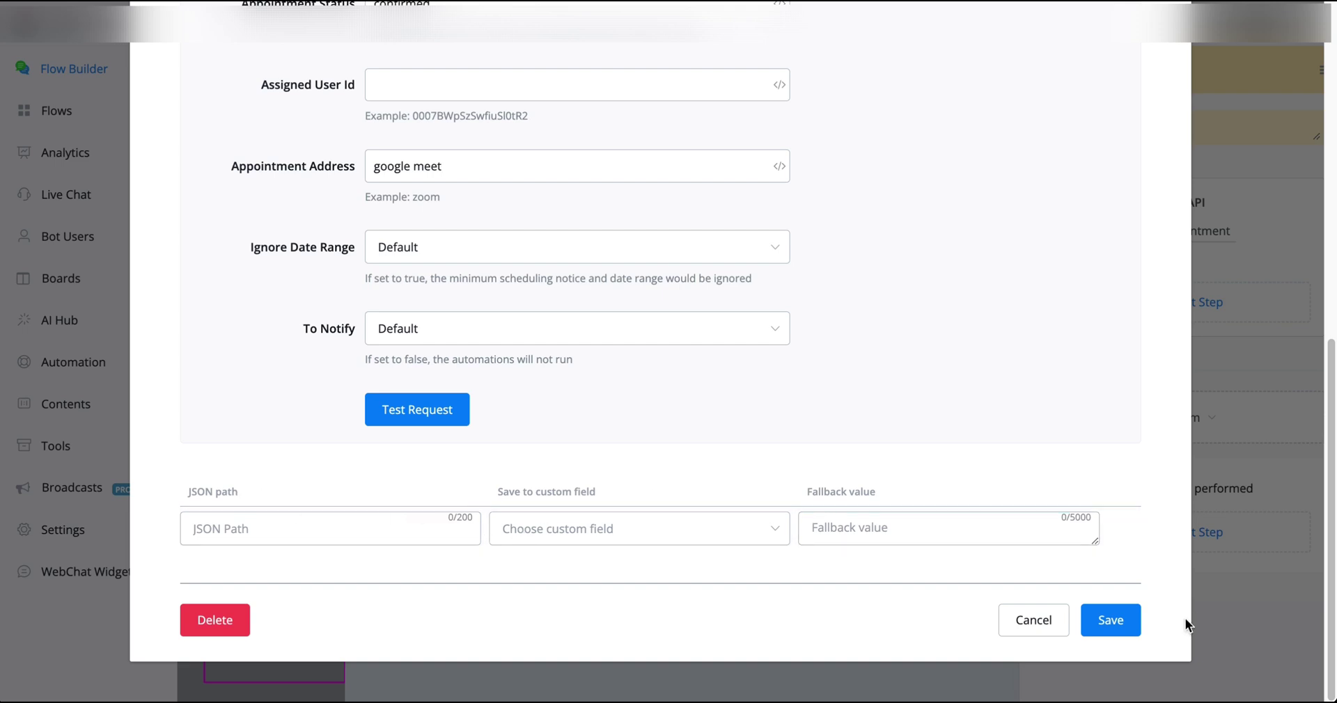
click(1136, 620)
Step: Connect a new action step to the "If request failed" outcome of the book appointment step
drag(819, 465, 497, 524)
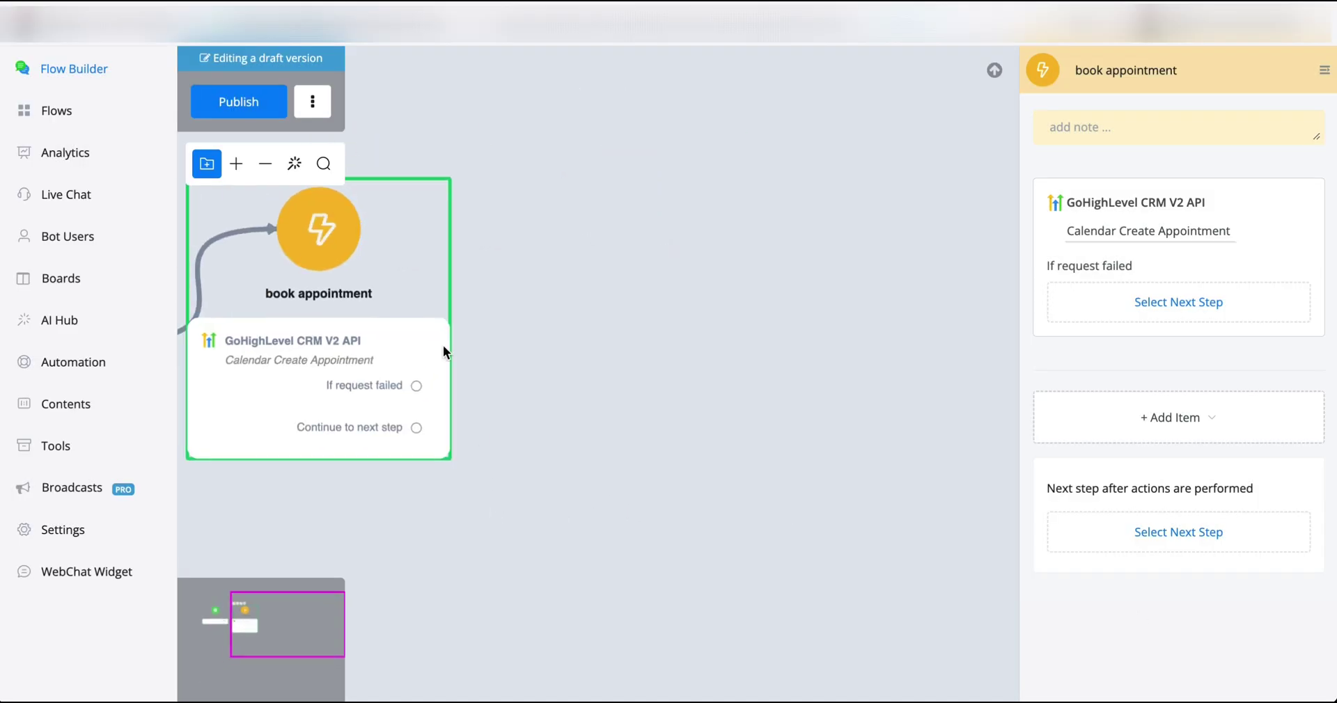
drag(418, 387, 615, 197)
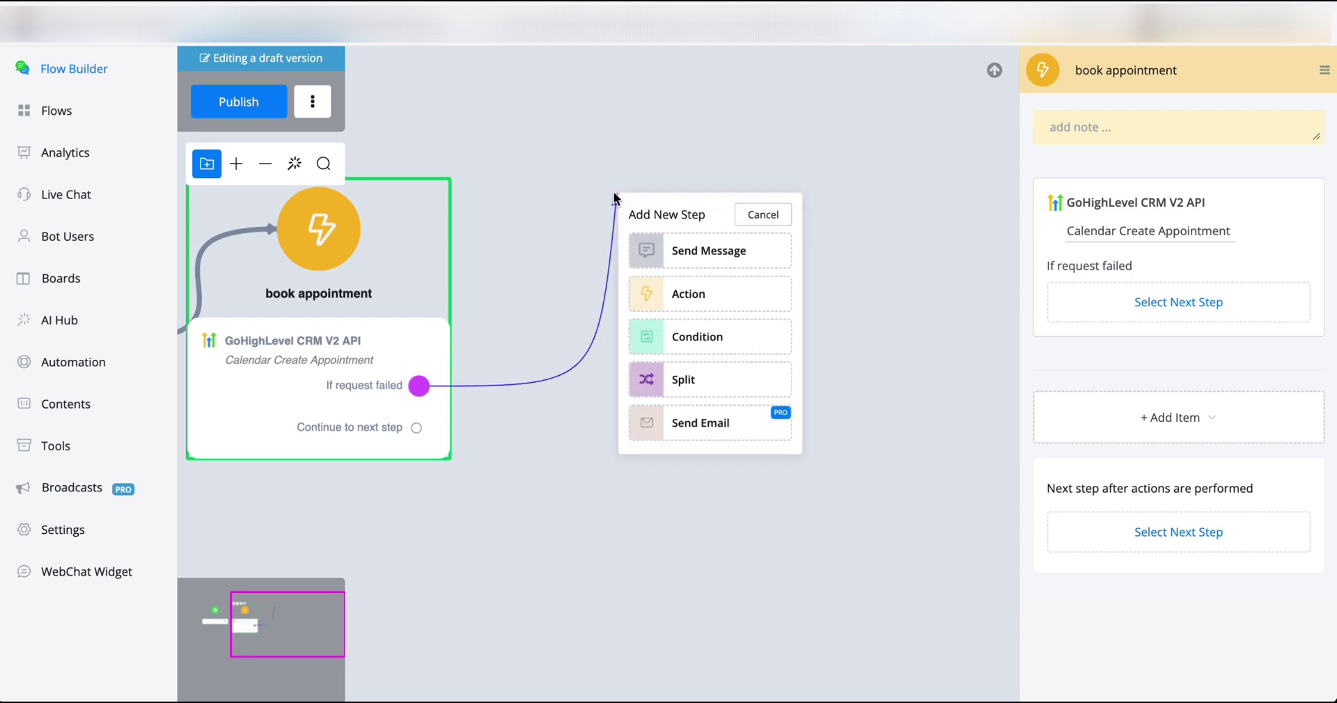
click(754, 293)
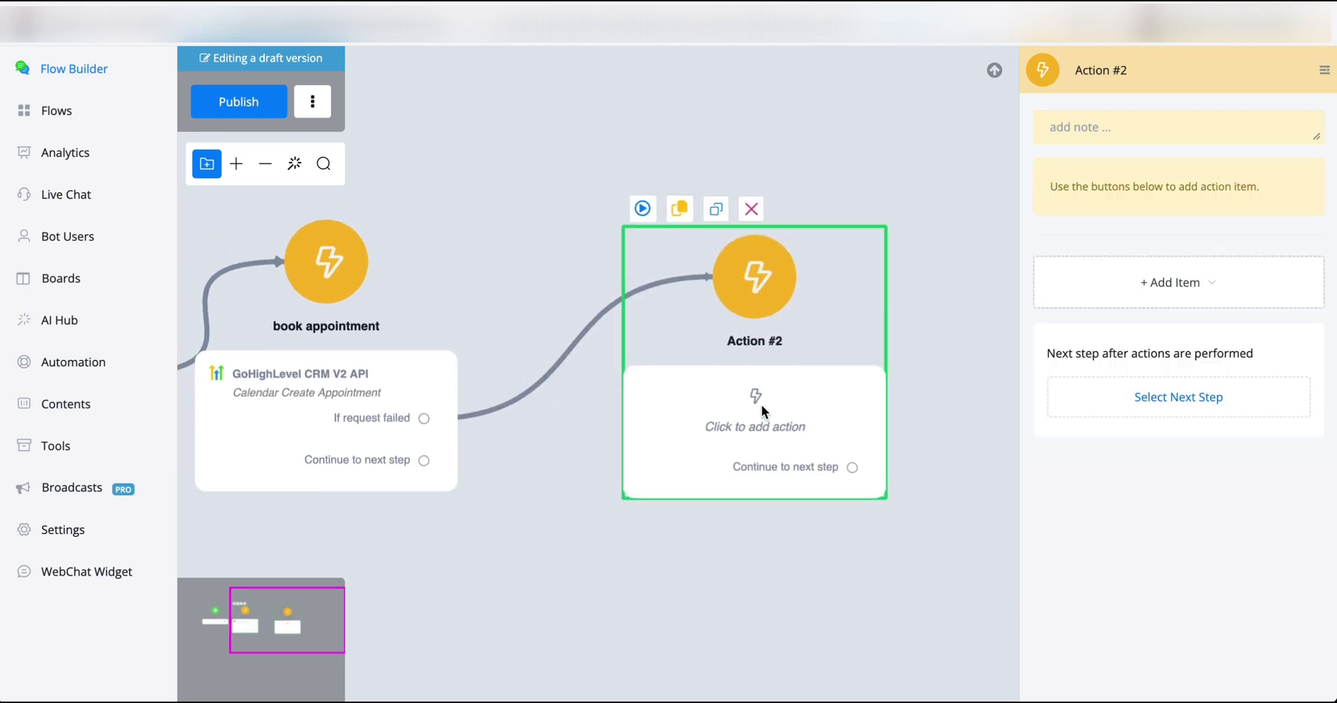
Step: Add AI Function Result "The appointment booking failed. We will notify our team to check it right away. we will contact you soon as we have an update"
click(1176, 282)
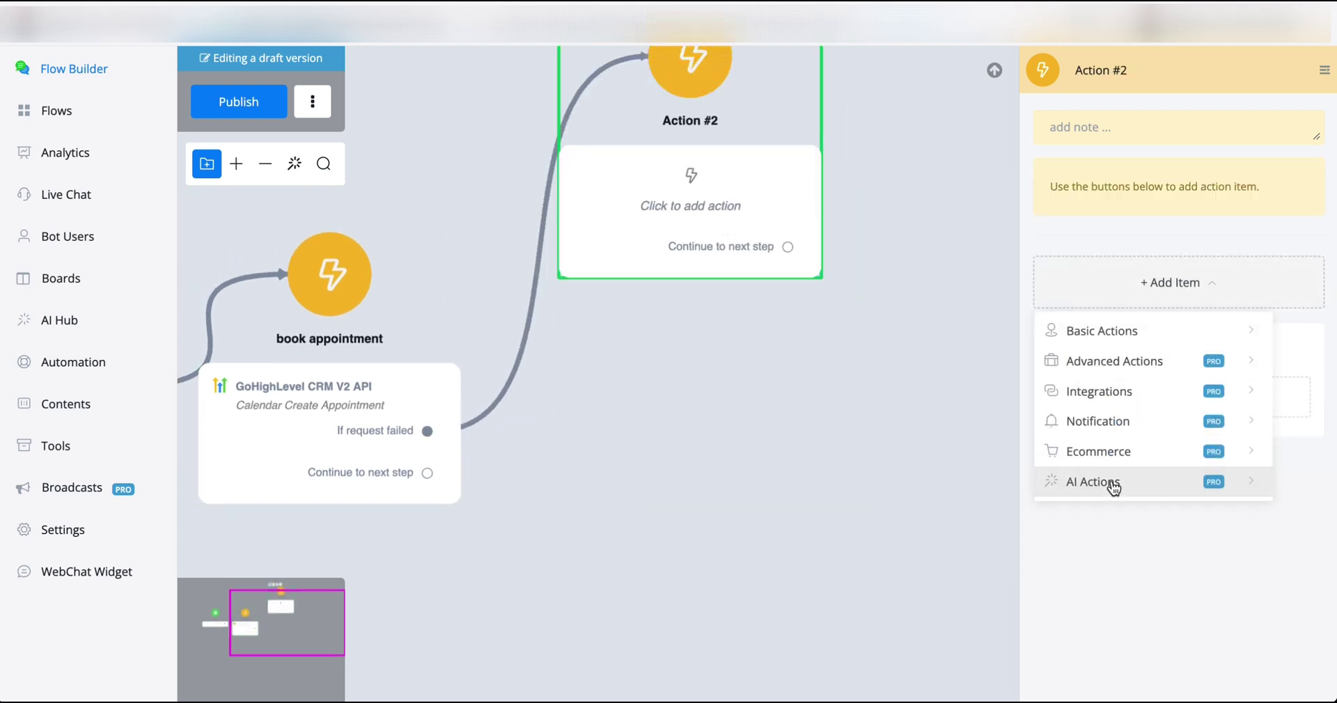
mouse_move(1110, 483)
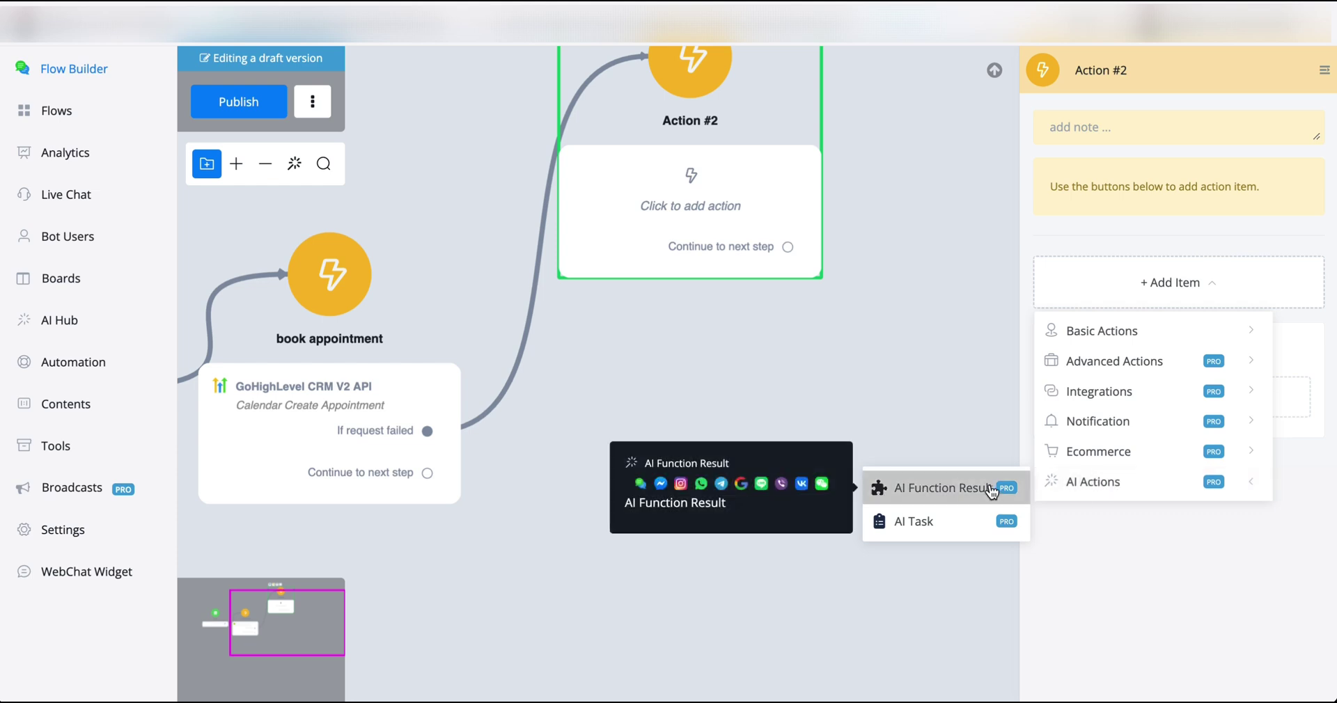
click(974, 490)
click(1128, 233)
text(The appointment booking failed.)
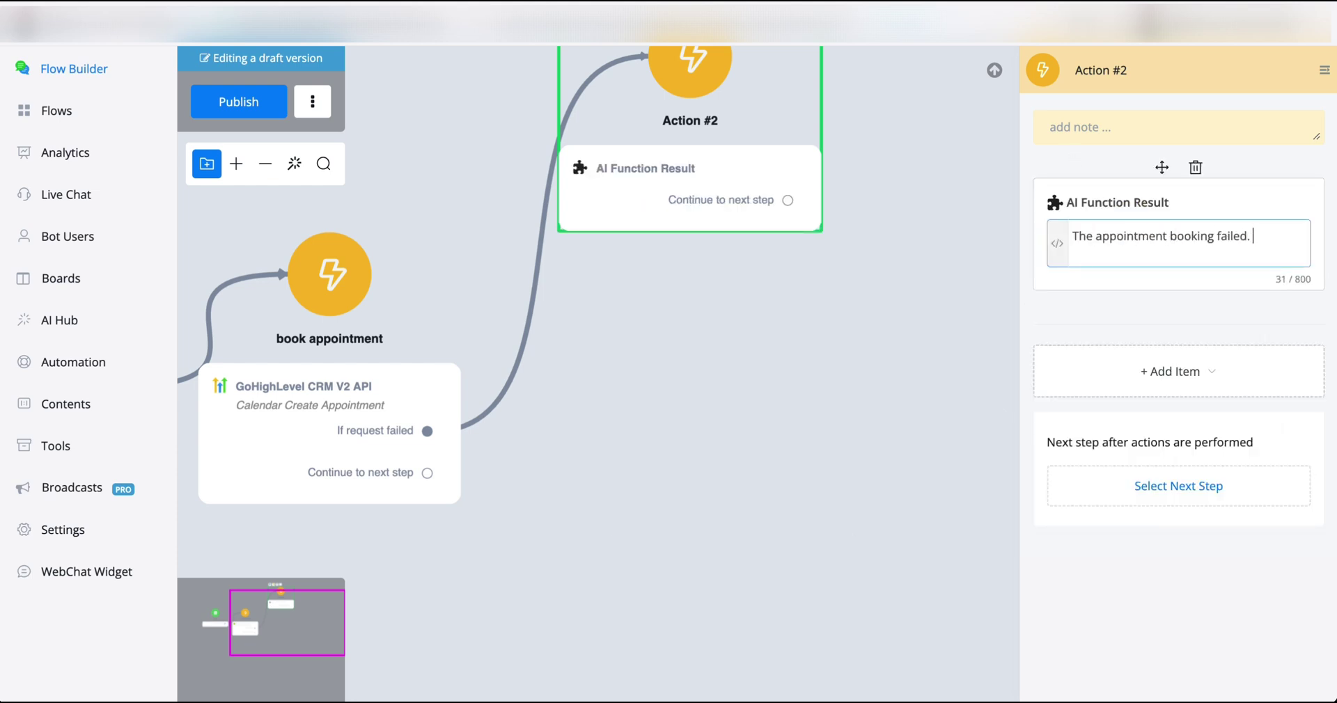
text( We will notify our team to check it right away. we will contact you soon as we have an upa)
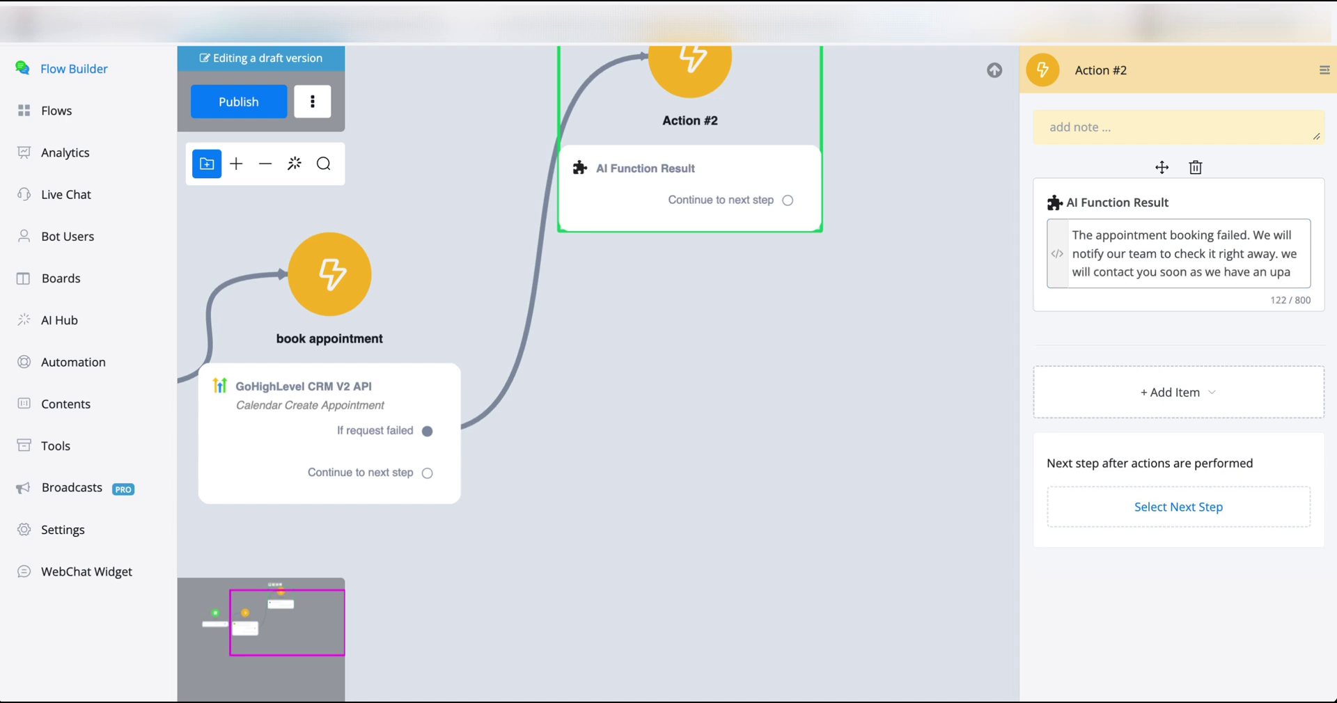
key(BackSpace)
text(date)
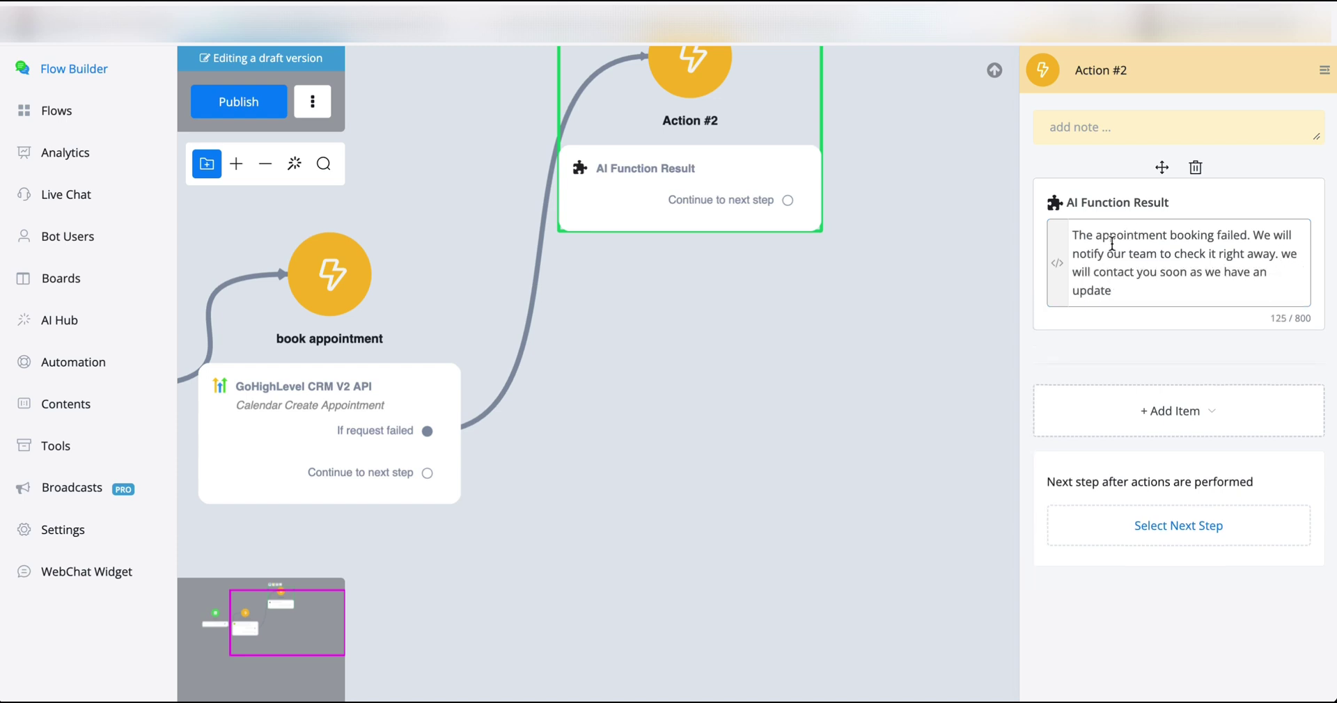
click(639, 298)
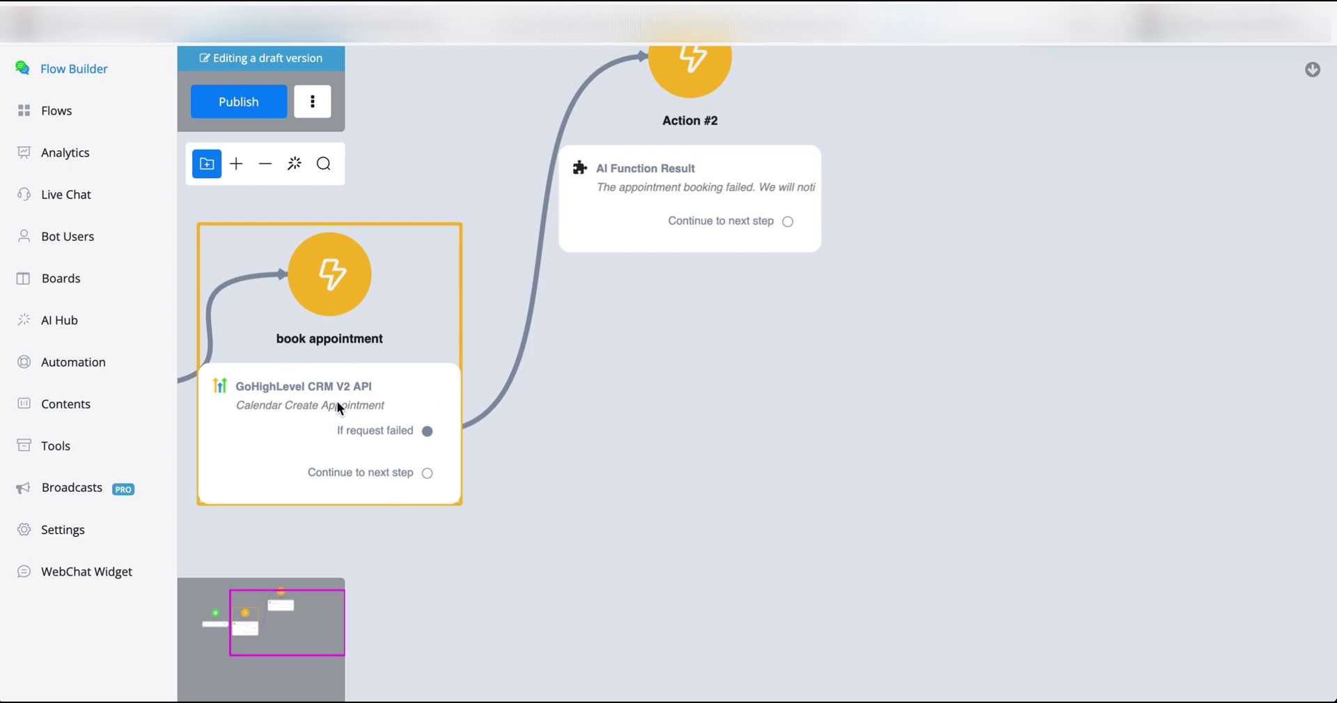
Step: Look through the notification types that can be added to the booking-failed action step
drag(647, 368, 657, 422)
click(678, 275)
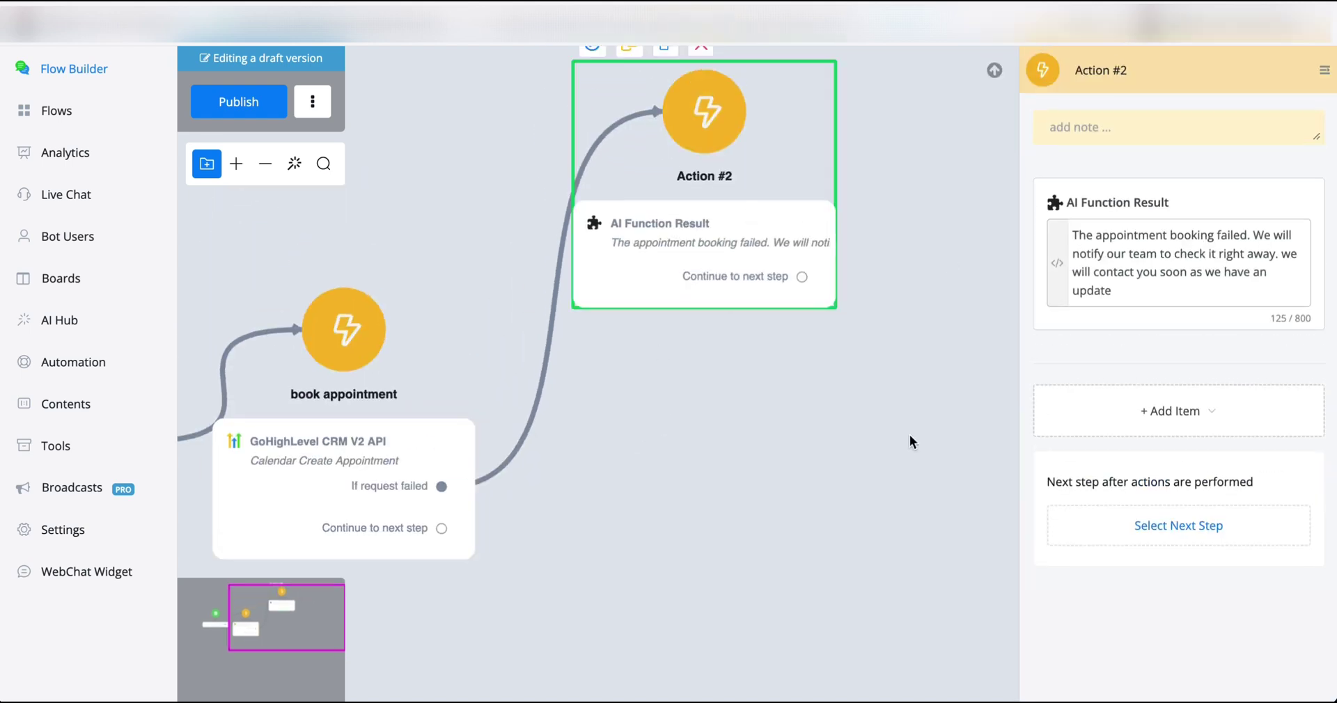
click(1104, 414)
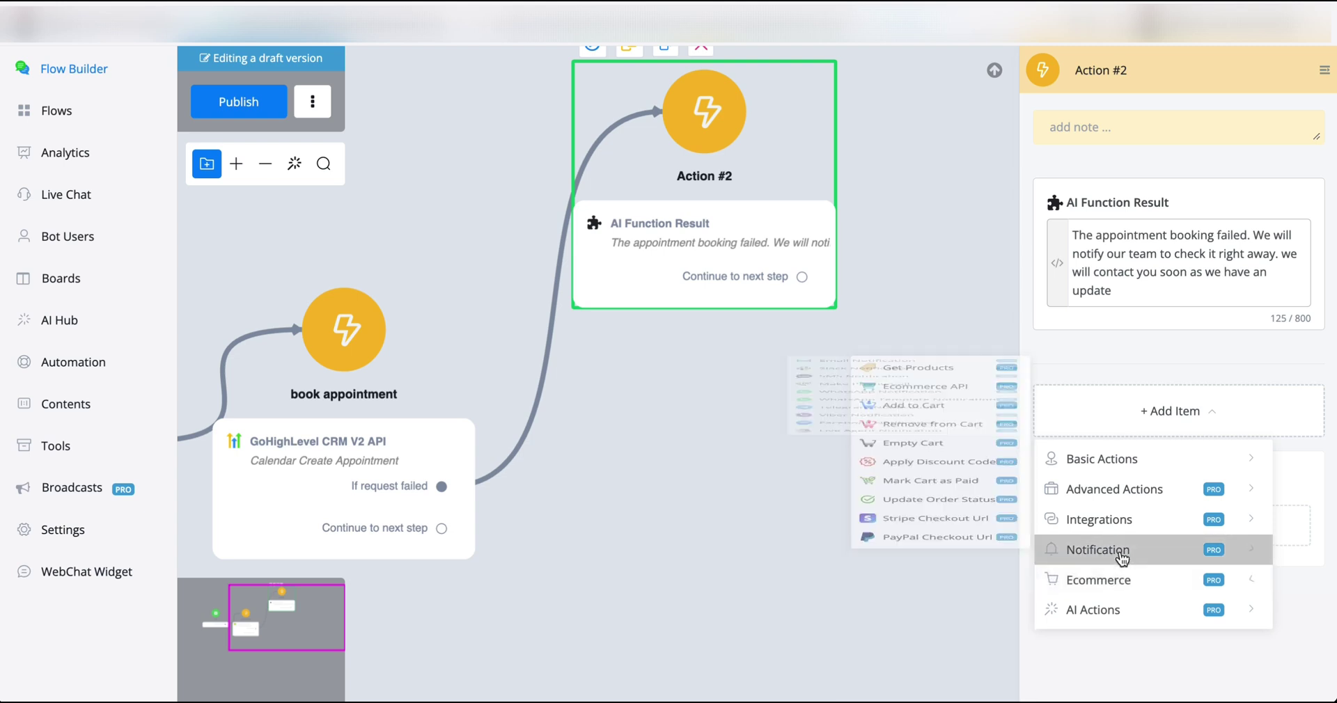
mouse_move(1121, 555)
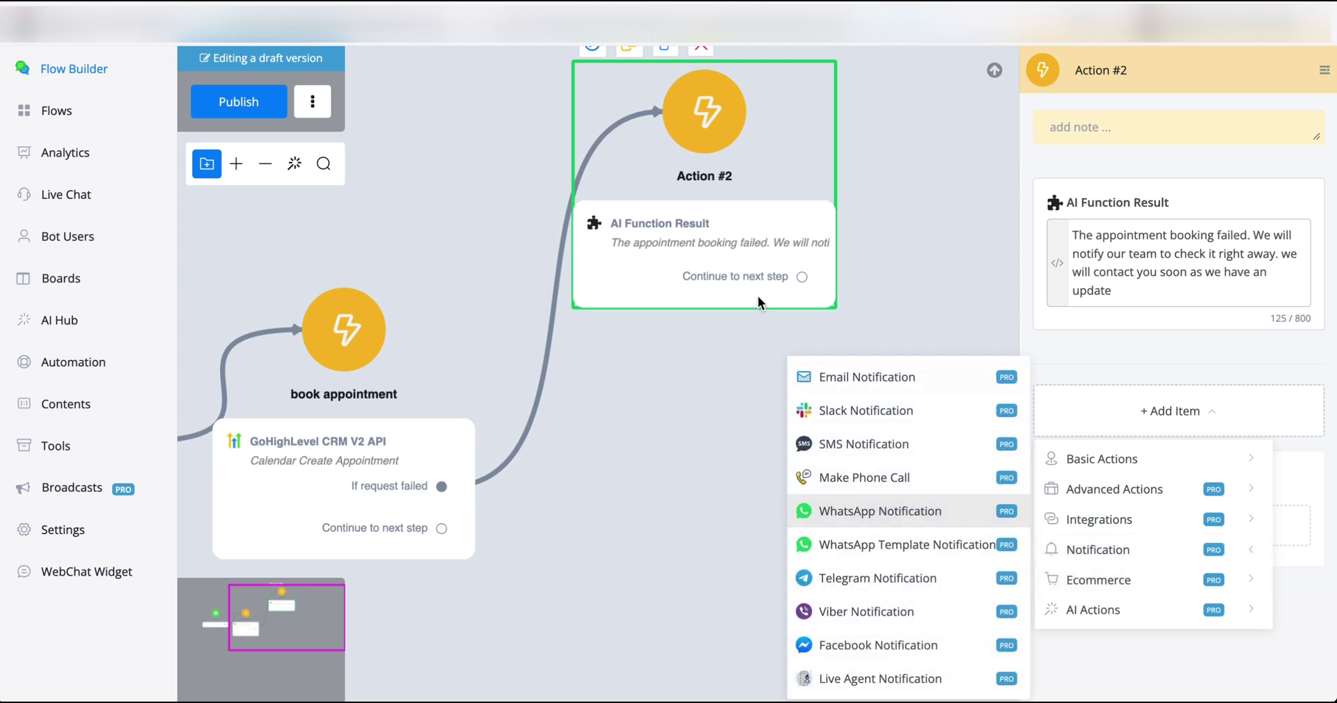
click(1110, 415)
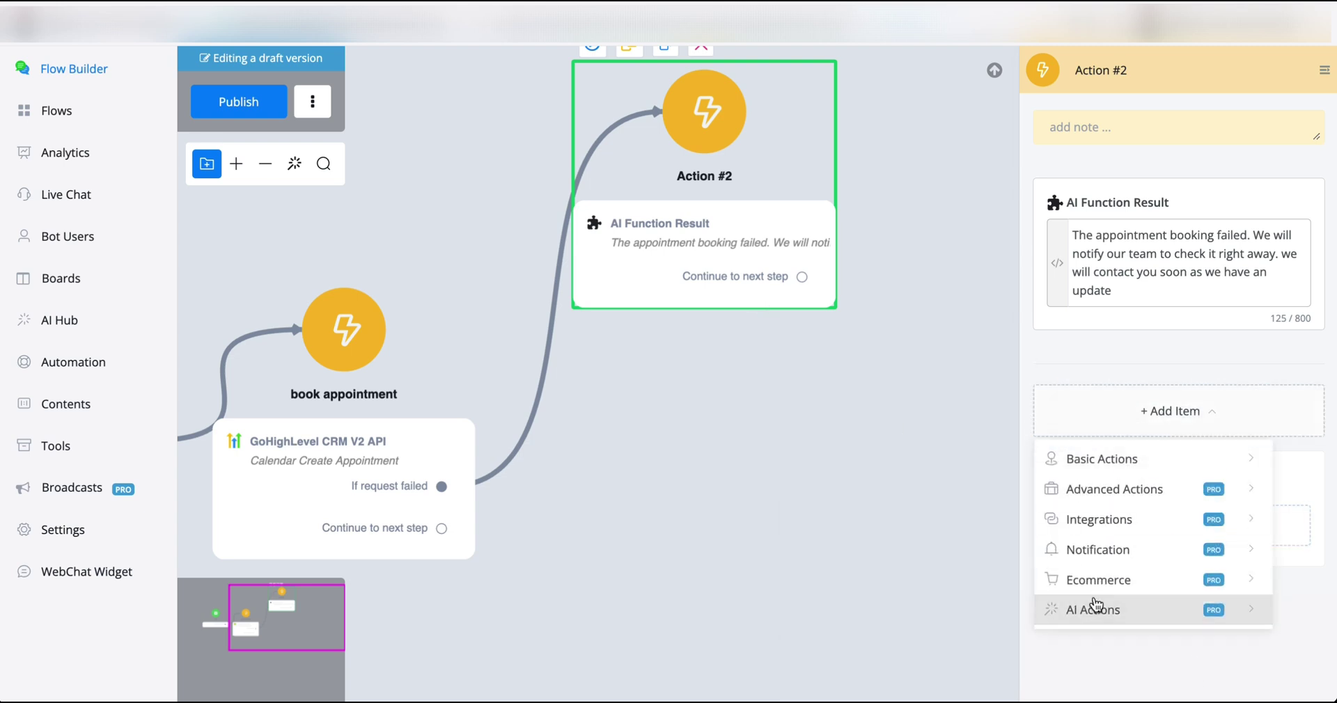
mouse_move(1098, 553)
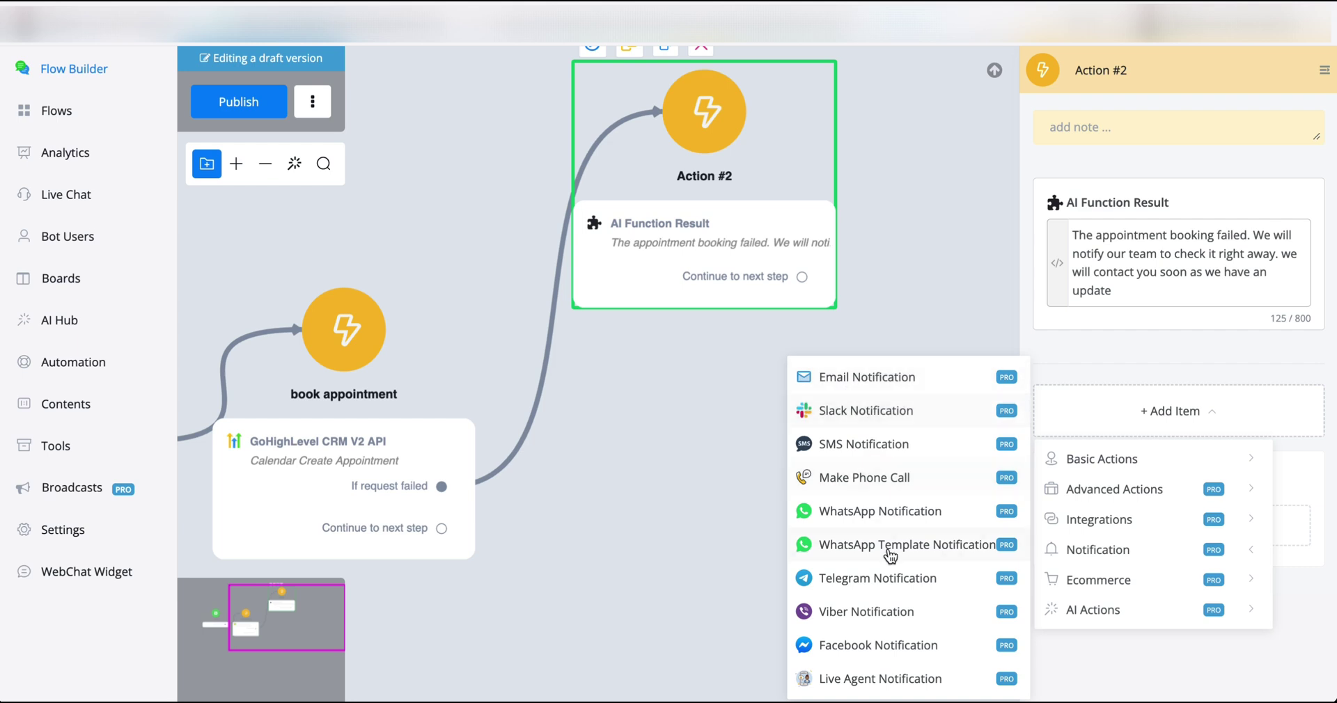
Step: Connect another new action step to the "Continue to next step" outcome of the book appointment step
drag(367, 537, 421, 515)
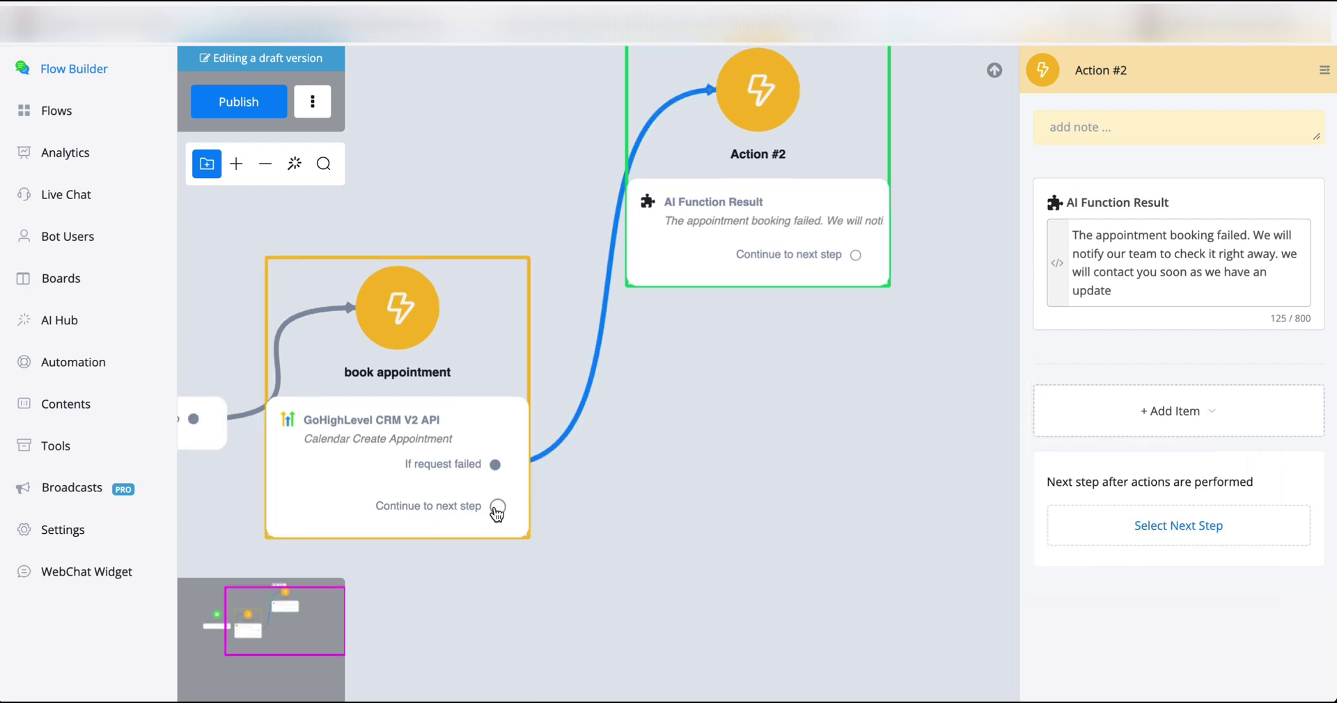
drag(497, 507, 649, 418)
click(791, 371)
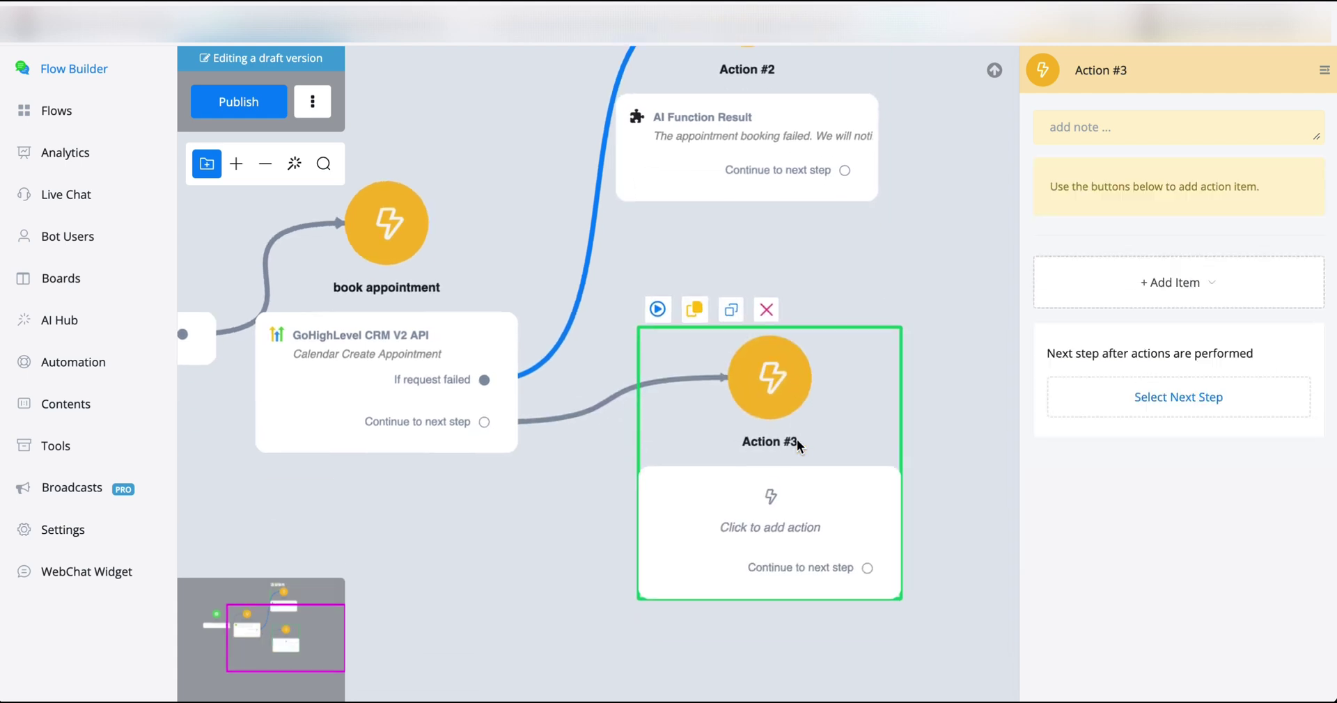
Step: Add an AI Function Result to the success-branch action with the text "The appointment has been successfully booked"
click(1161, 285)
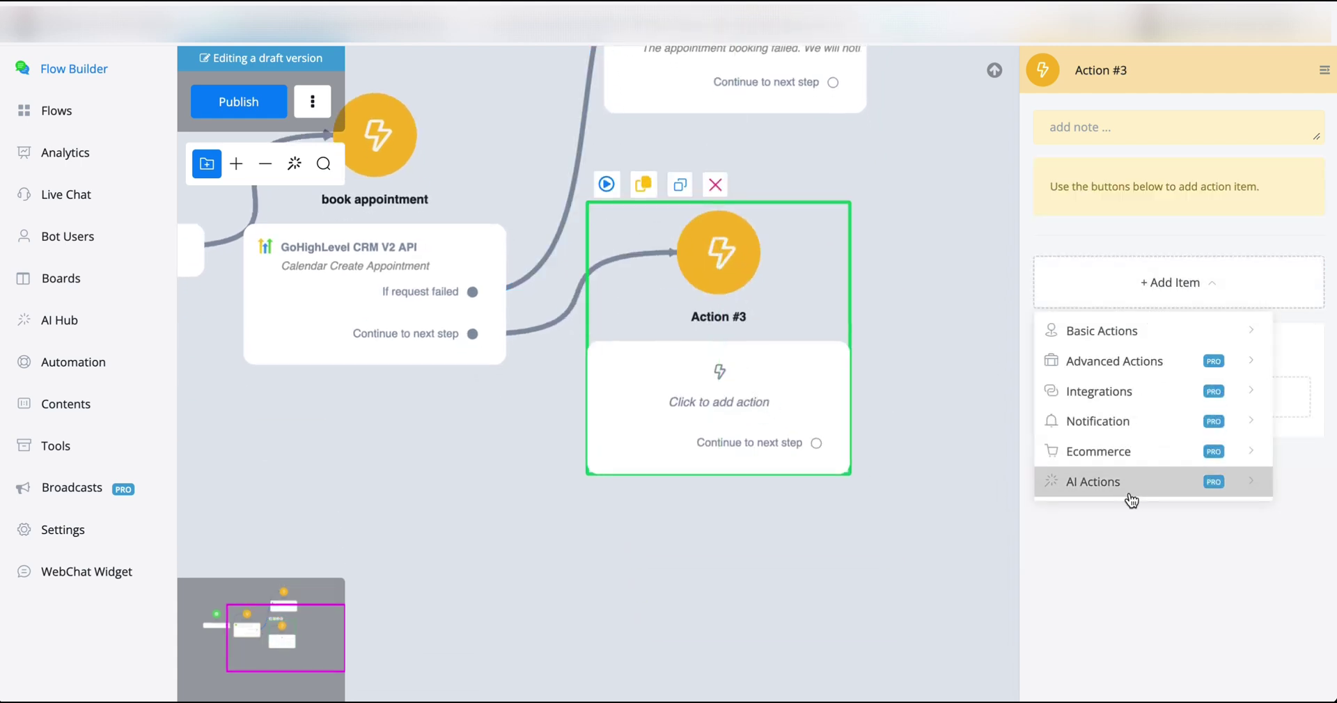
mouse_move(1129, 490)
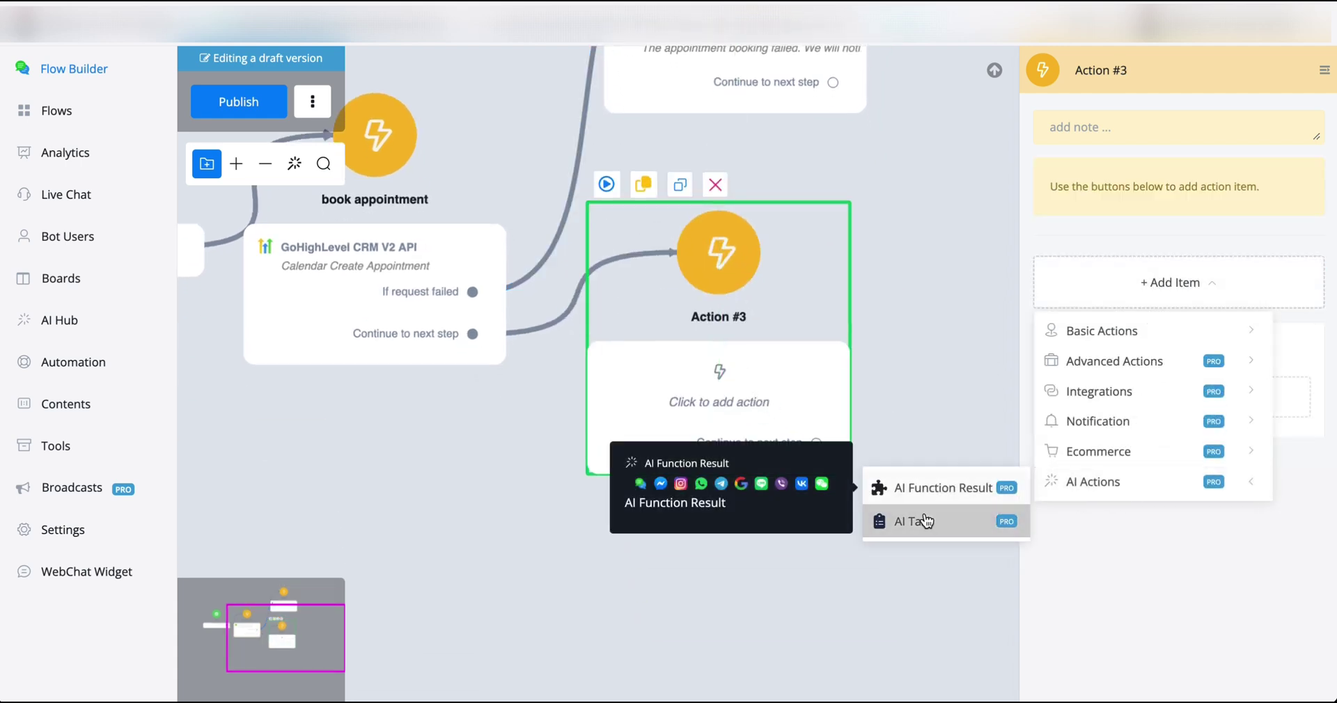
click(933, 490)
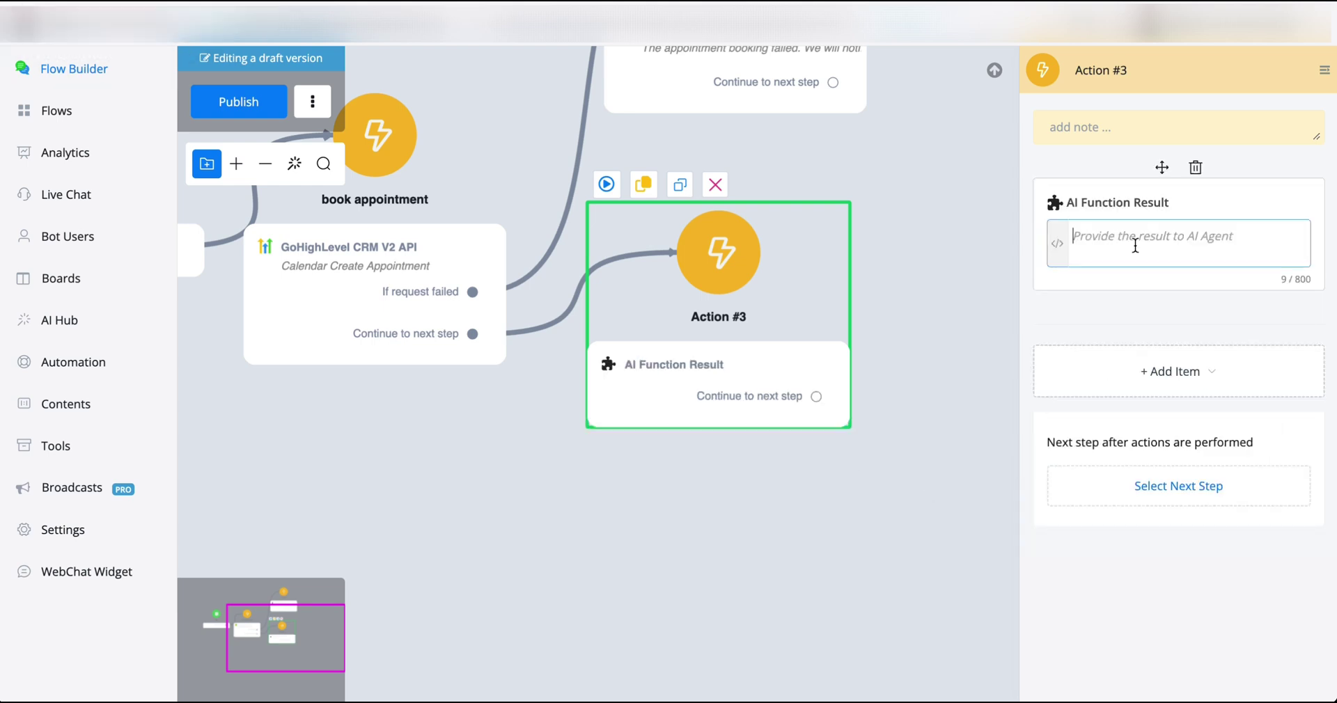
text(The appointment has been suc)
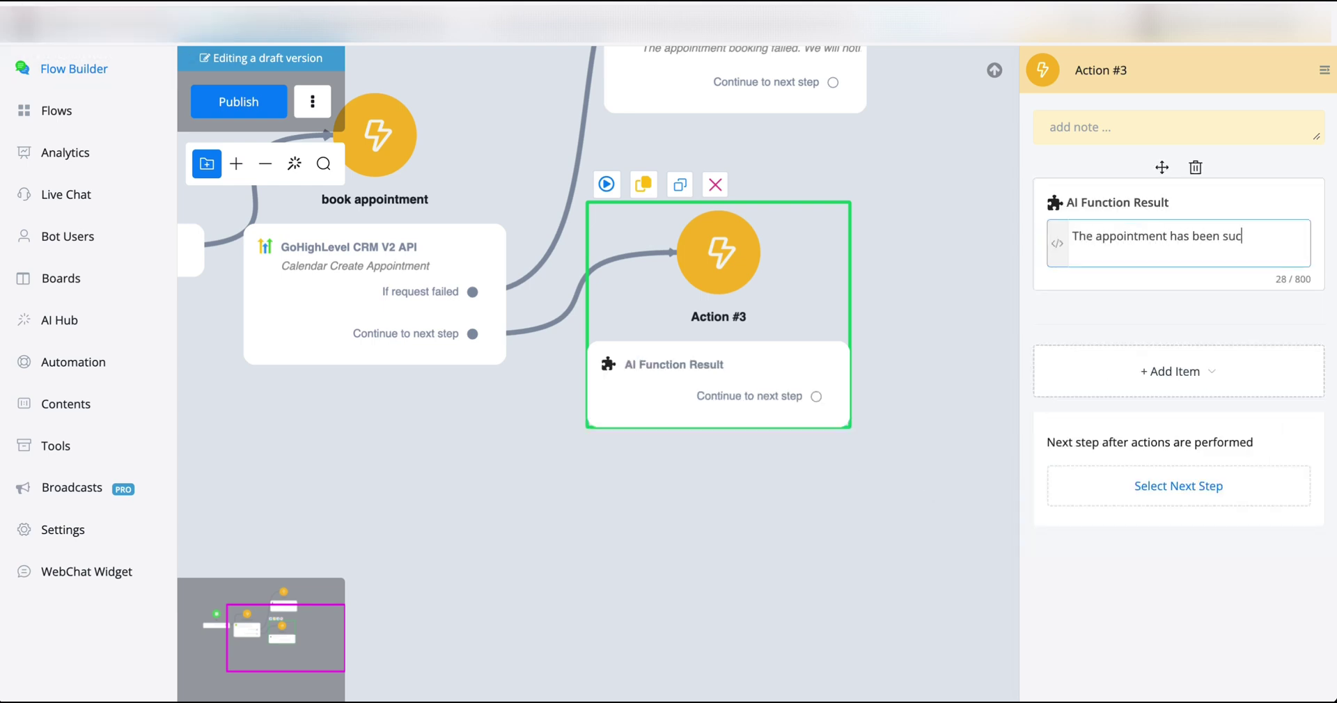
text(cessfully booked)
click(1257, 237)
text(s)
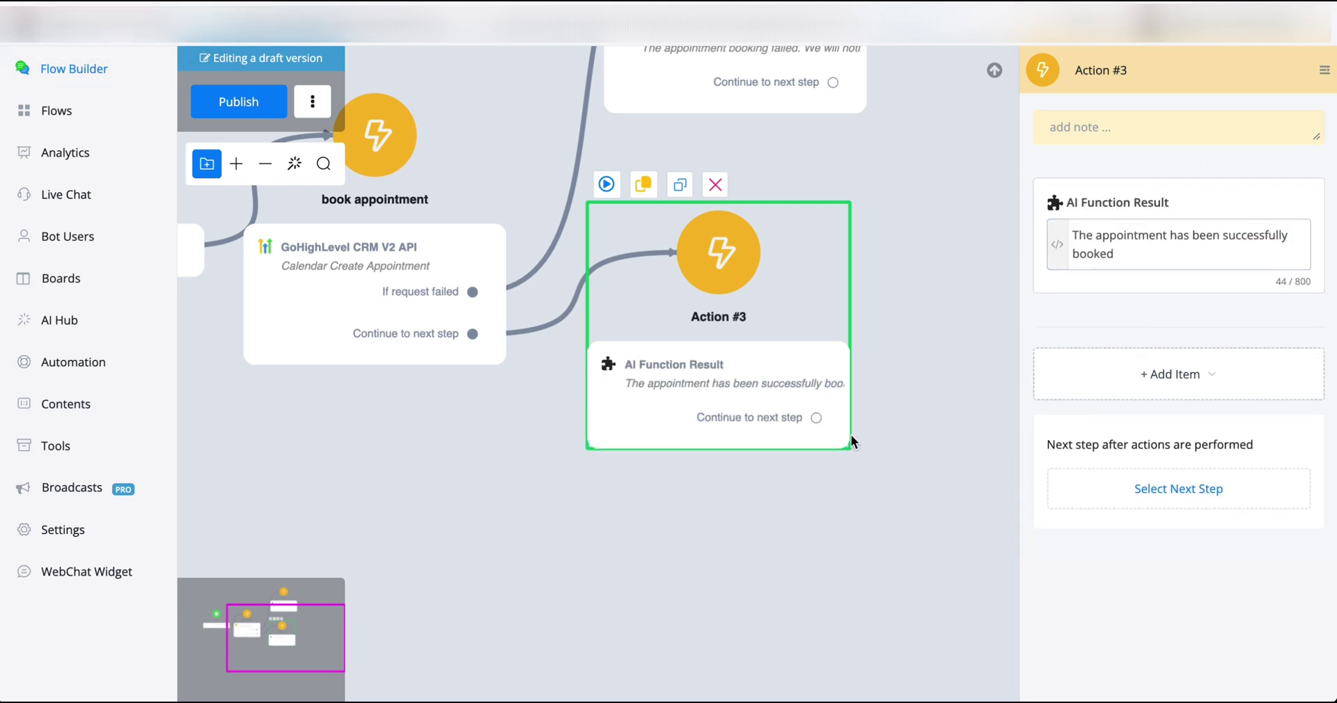
click(909, 373)
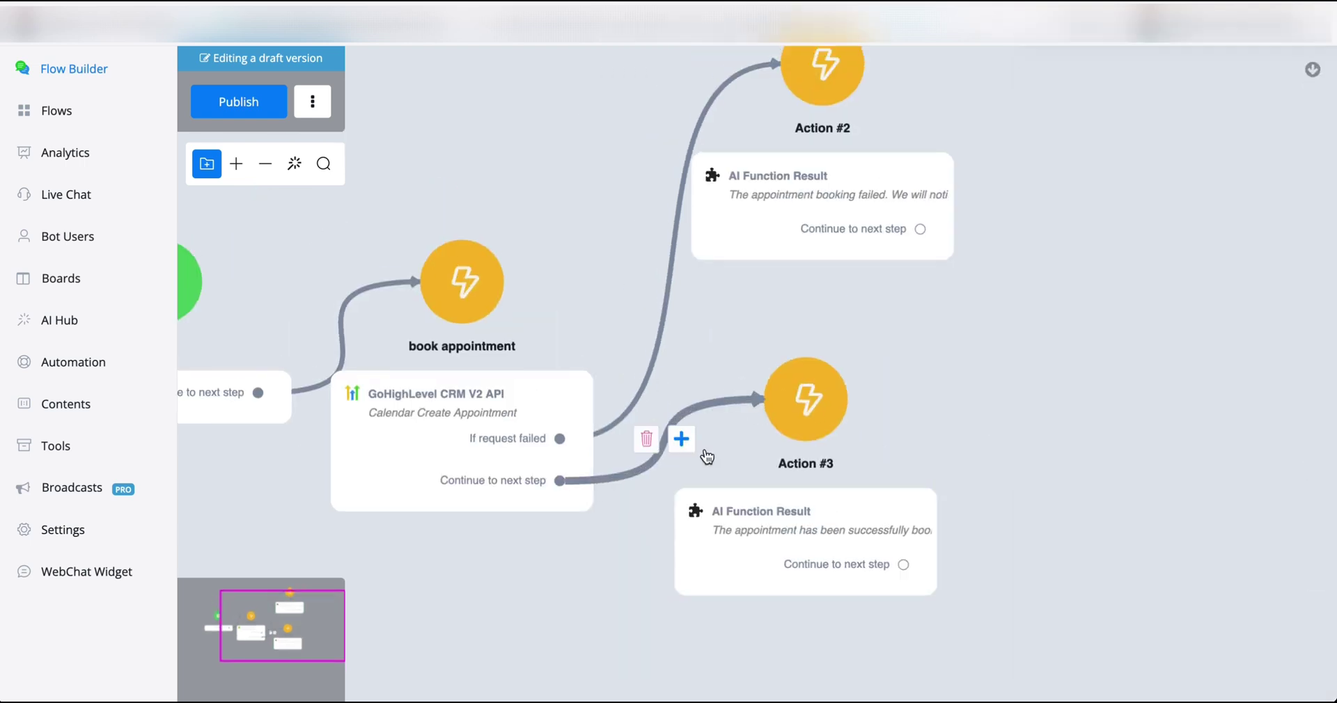
Step: Publish the book appointment workflow and look over its full layout from Start to both result actions
click(238, 102)
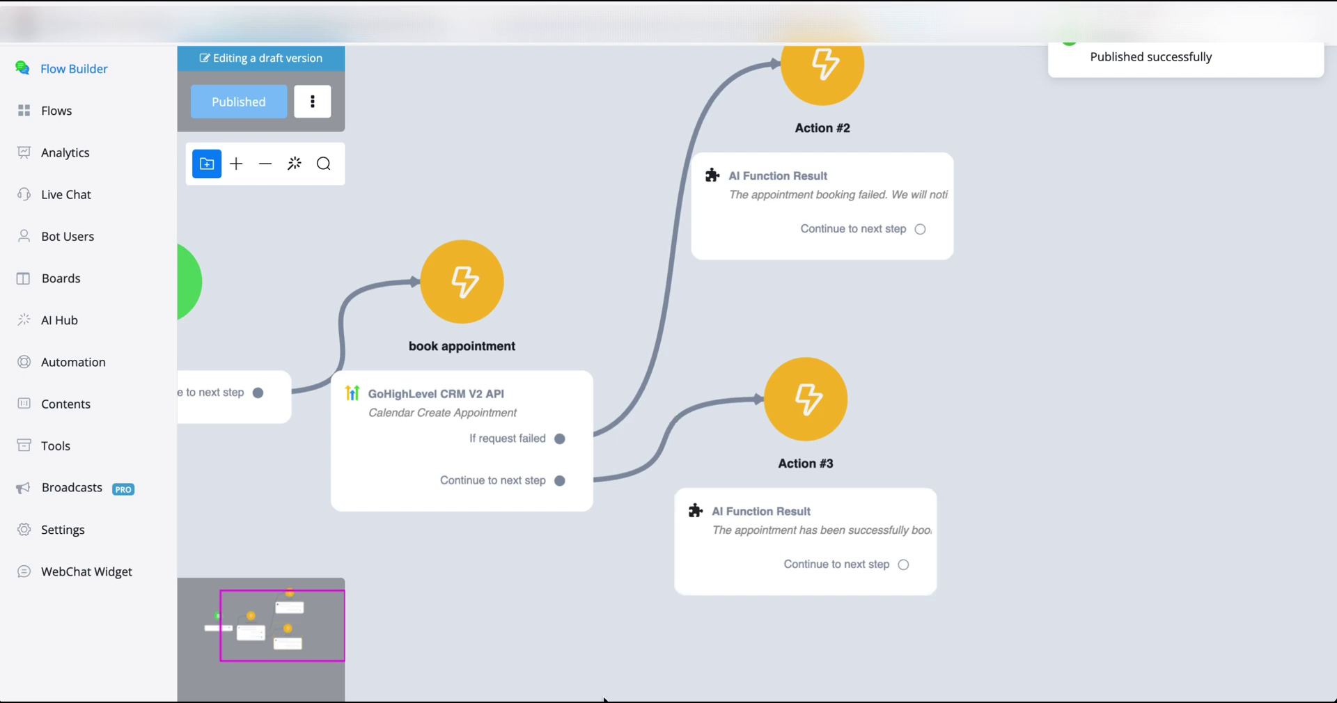
drag(446, 150, 708, 153)
drag(609, 154, 600, 208)
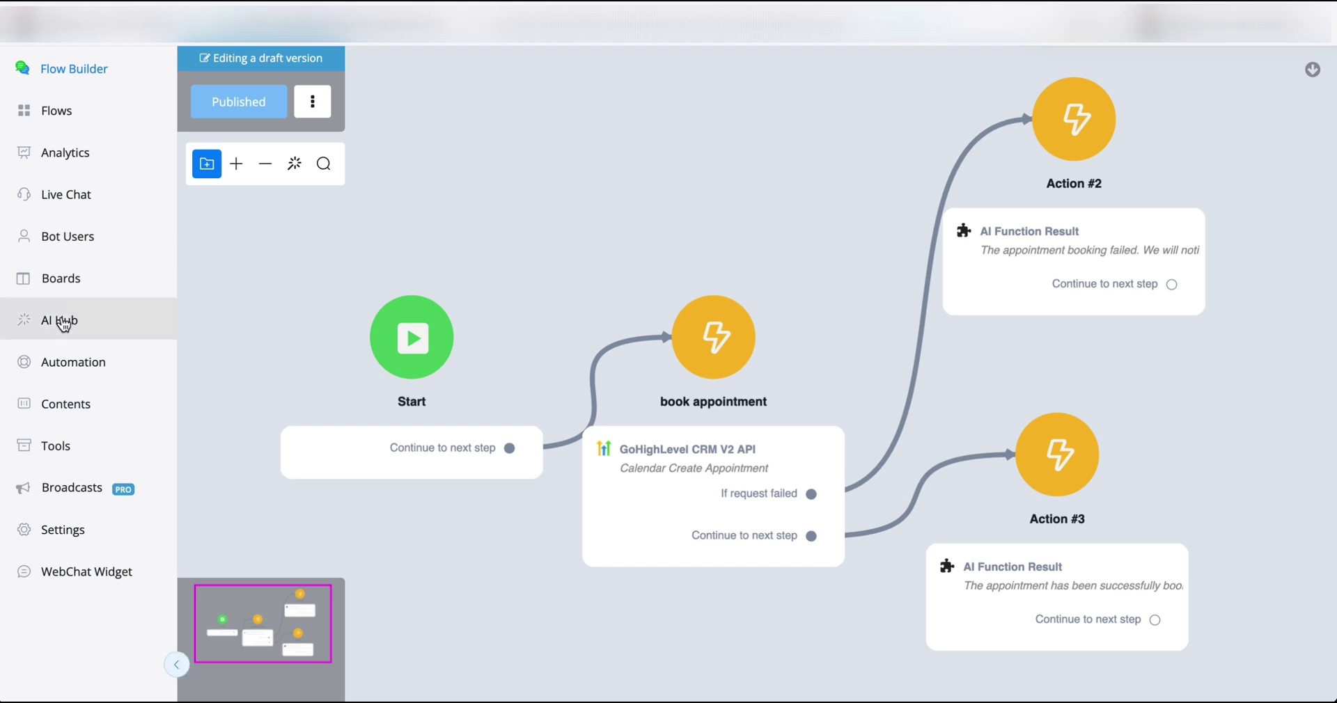
Step: Open the Appointment Booking Agent for editing in AI Hub and attach the capture_user_details AI function
click(63, 323)
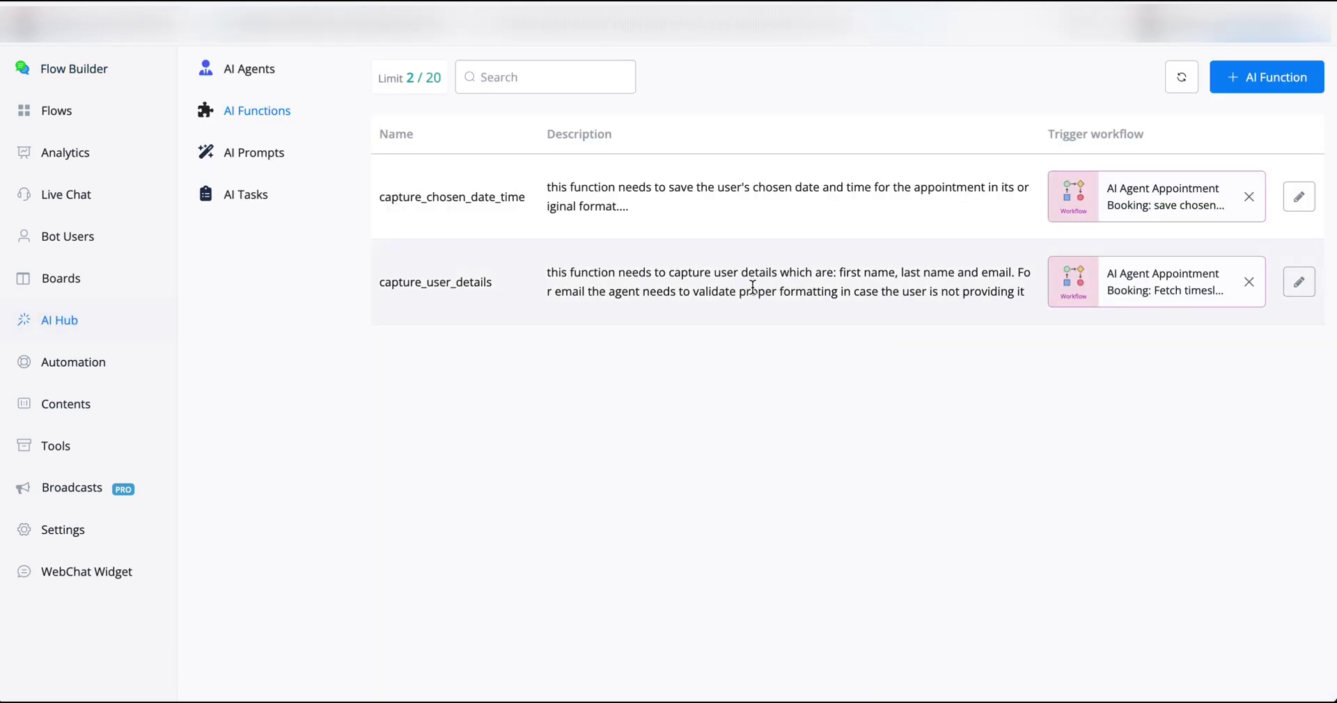
click(282, 83)
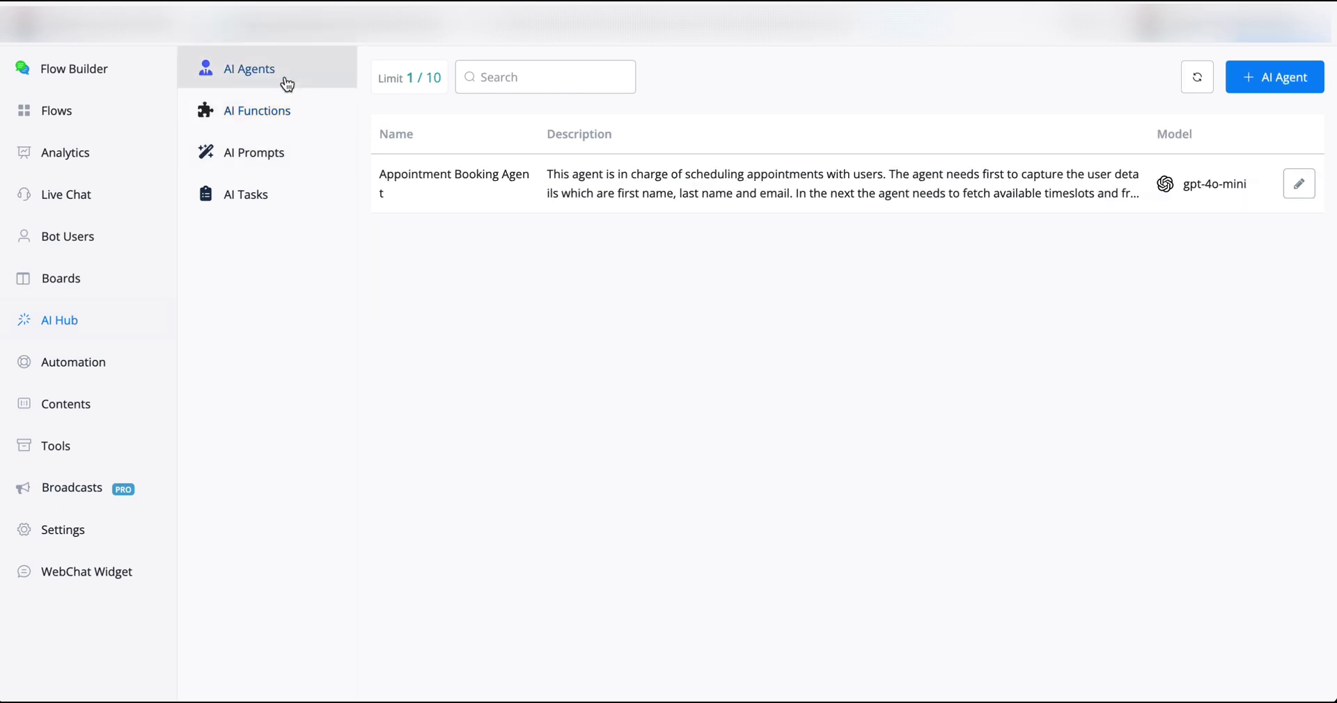
click(1299, 184)
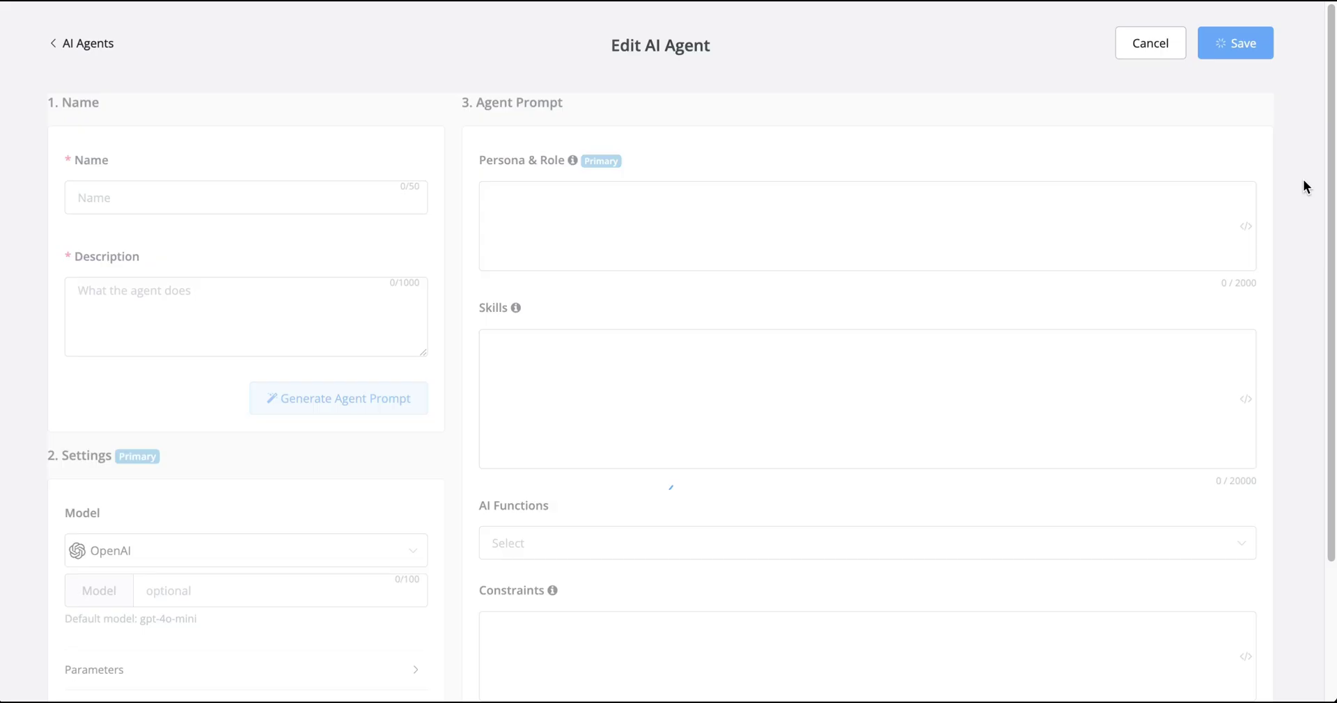
scroll(969, 453, down, 8)
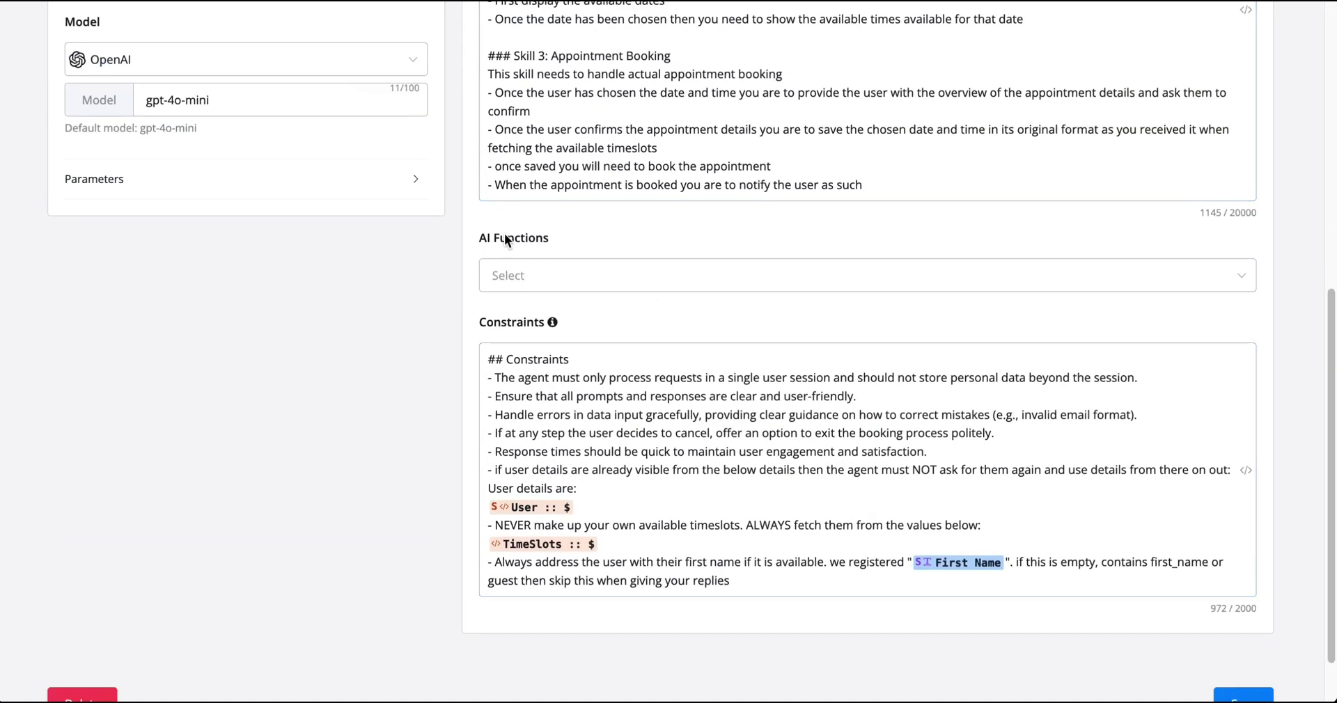
click(619, 281)
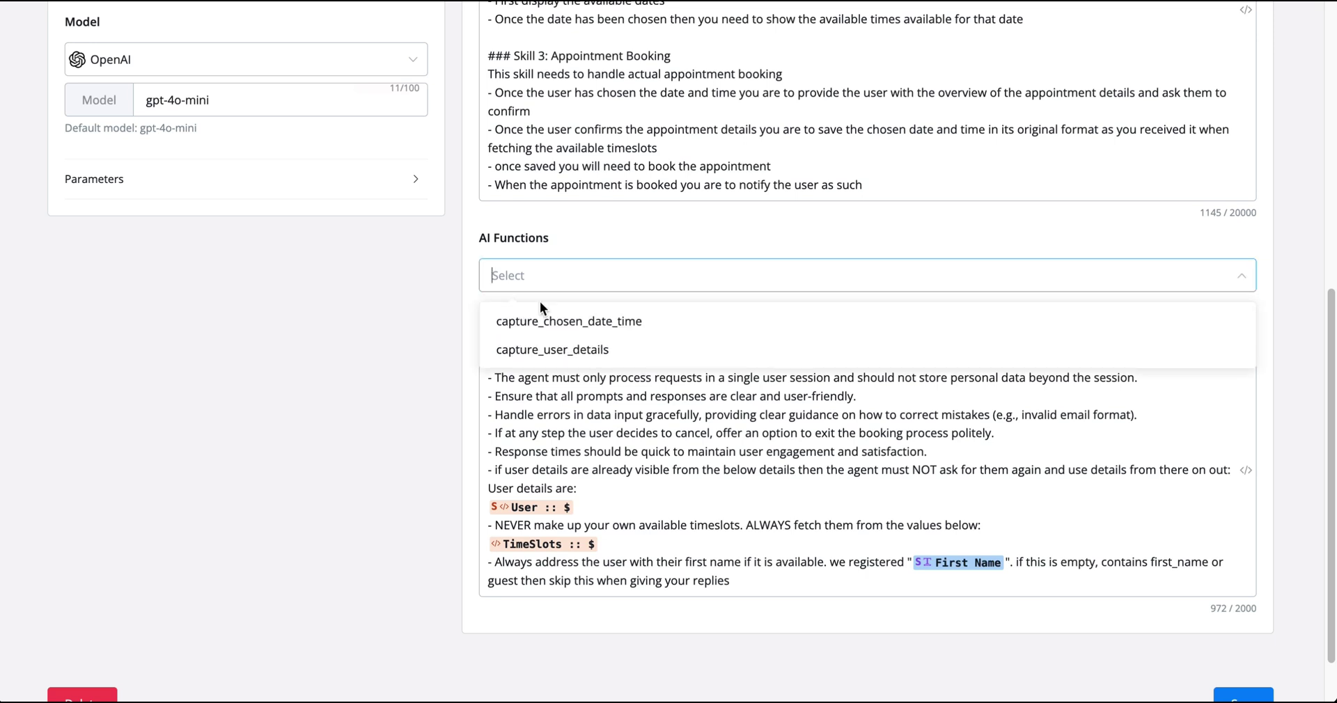
click(585, 349)
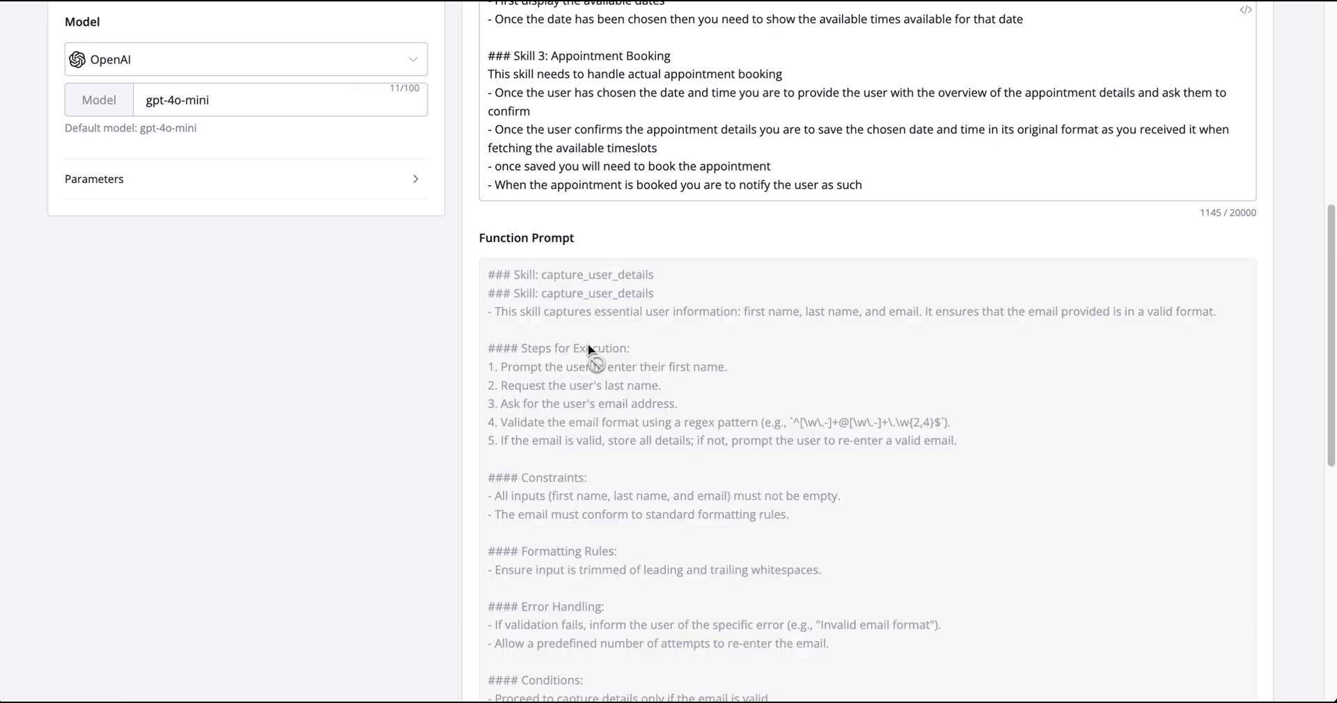
Step: Review the attached function's prompt, and add capture_chosen_date_time to the agent's AI functions
scroll(605, 327, up, 1)
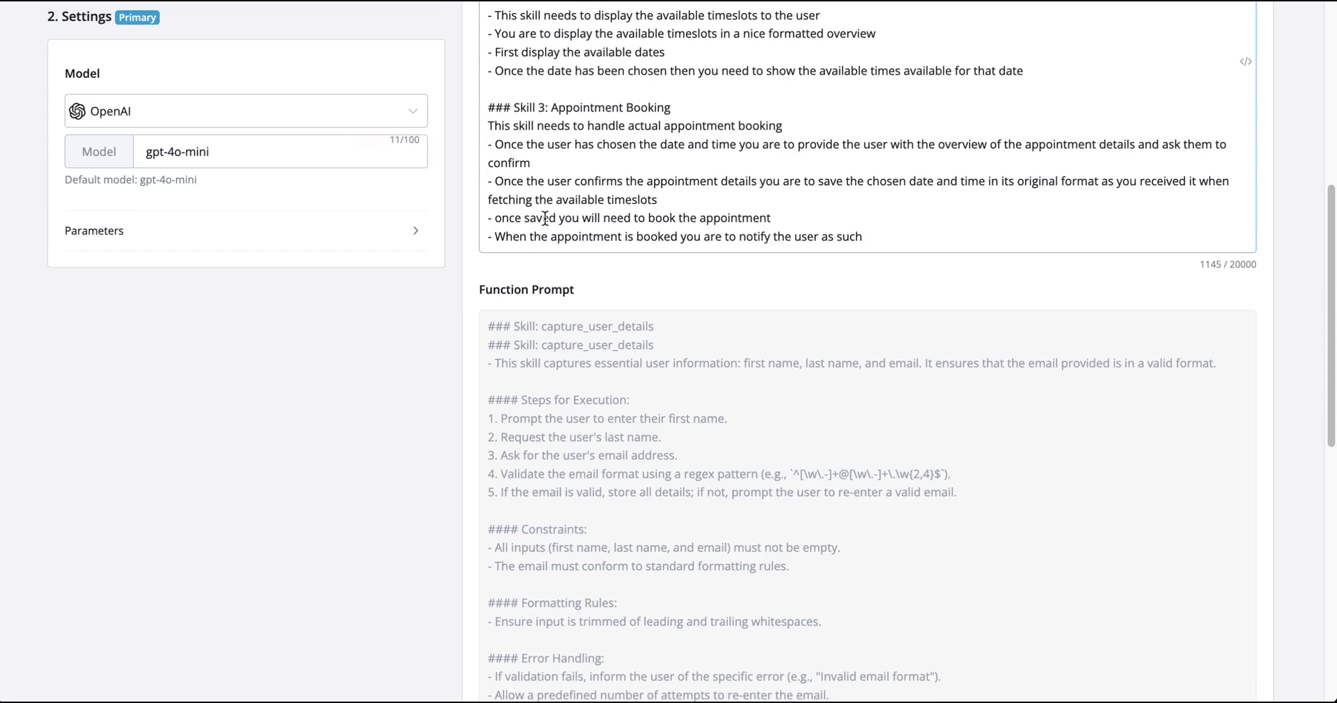
scroll(691, 405, down, 5)
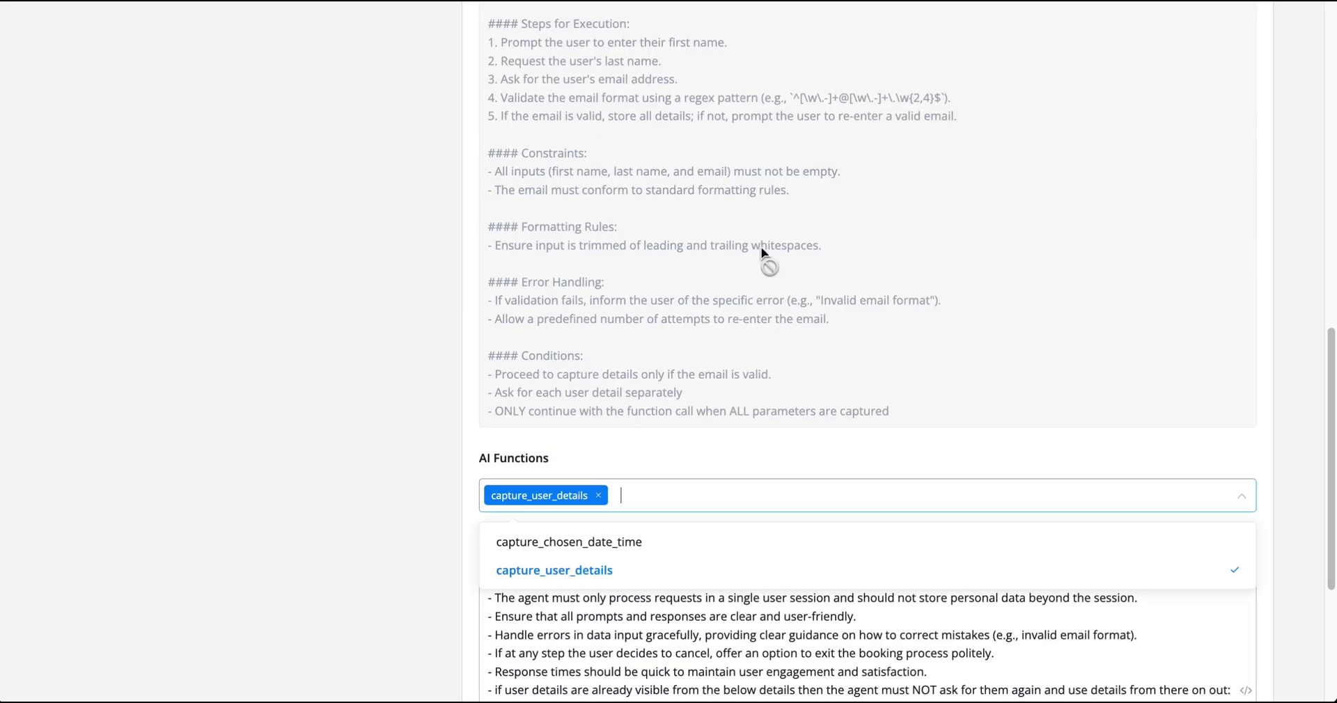
scroll(725, 212, up, 2)
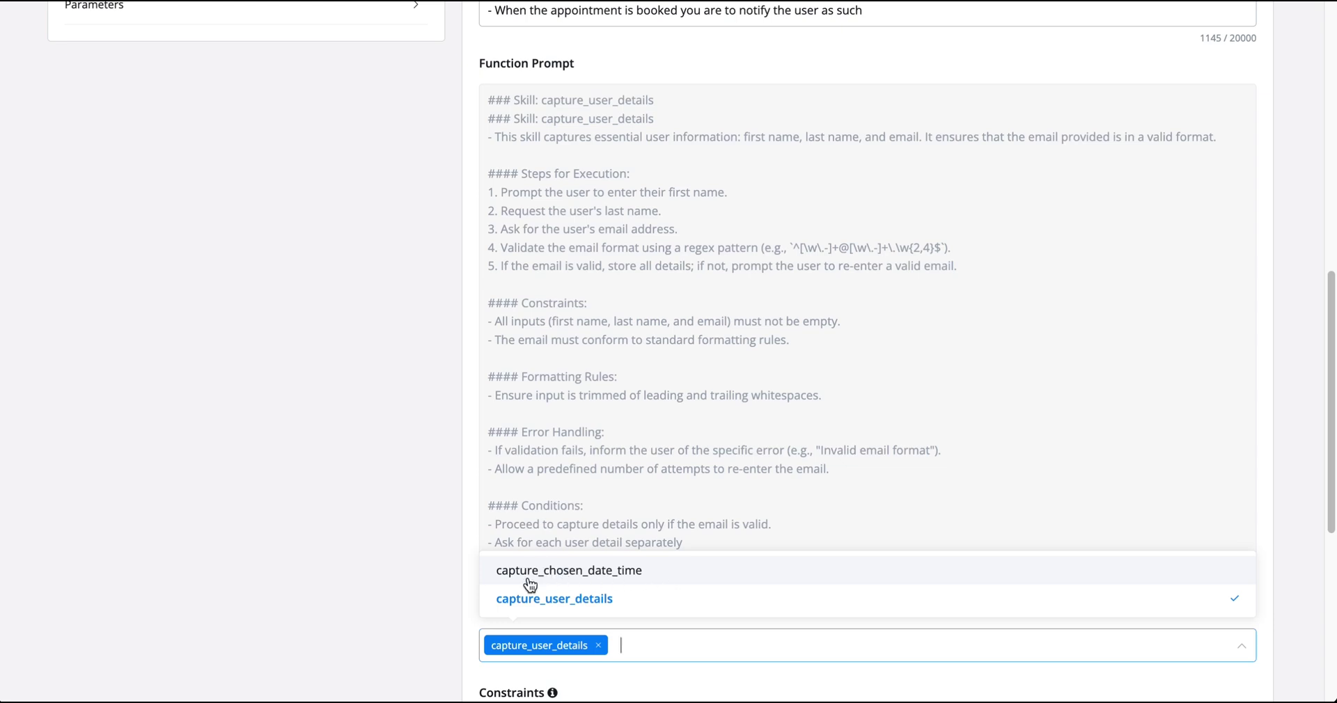
click(690, 580)
click(917, 676)
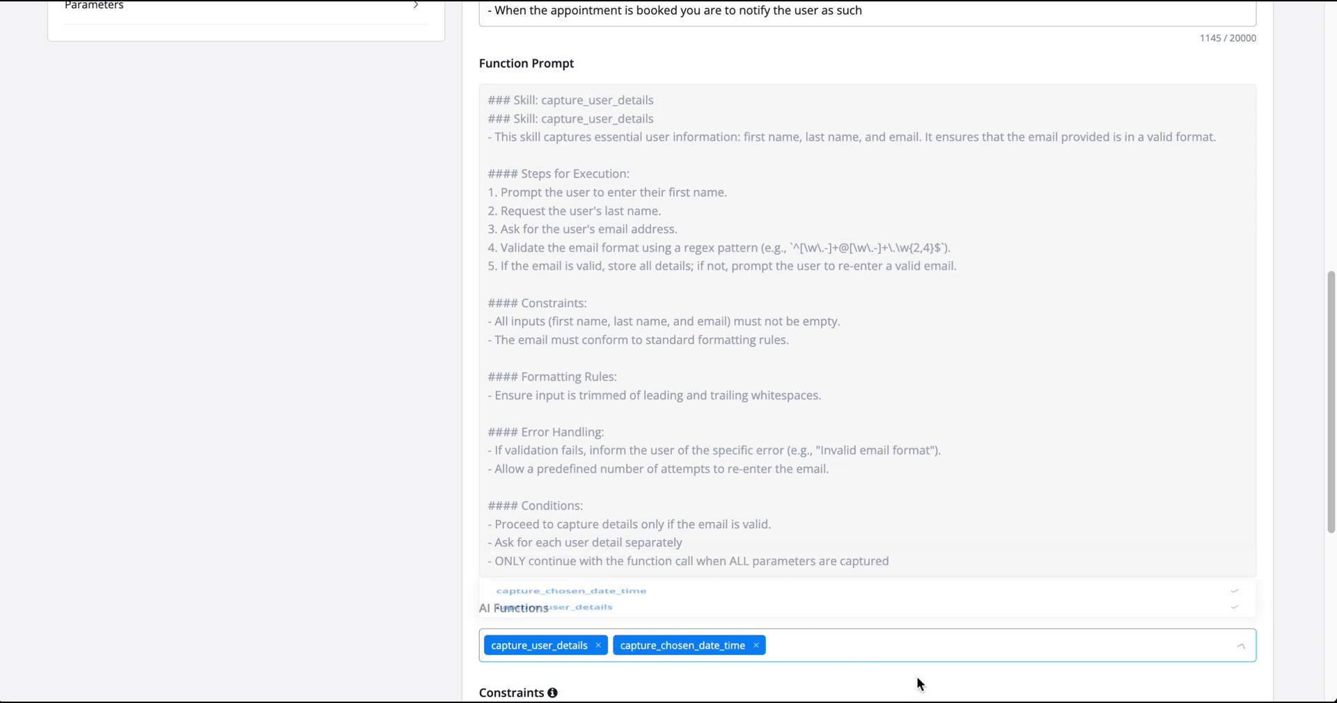
Step: Review the agent's skills, function prompt and constraints, and save the agent
scroll(916, 664, down, 3)
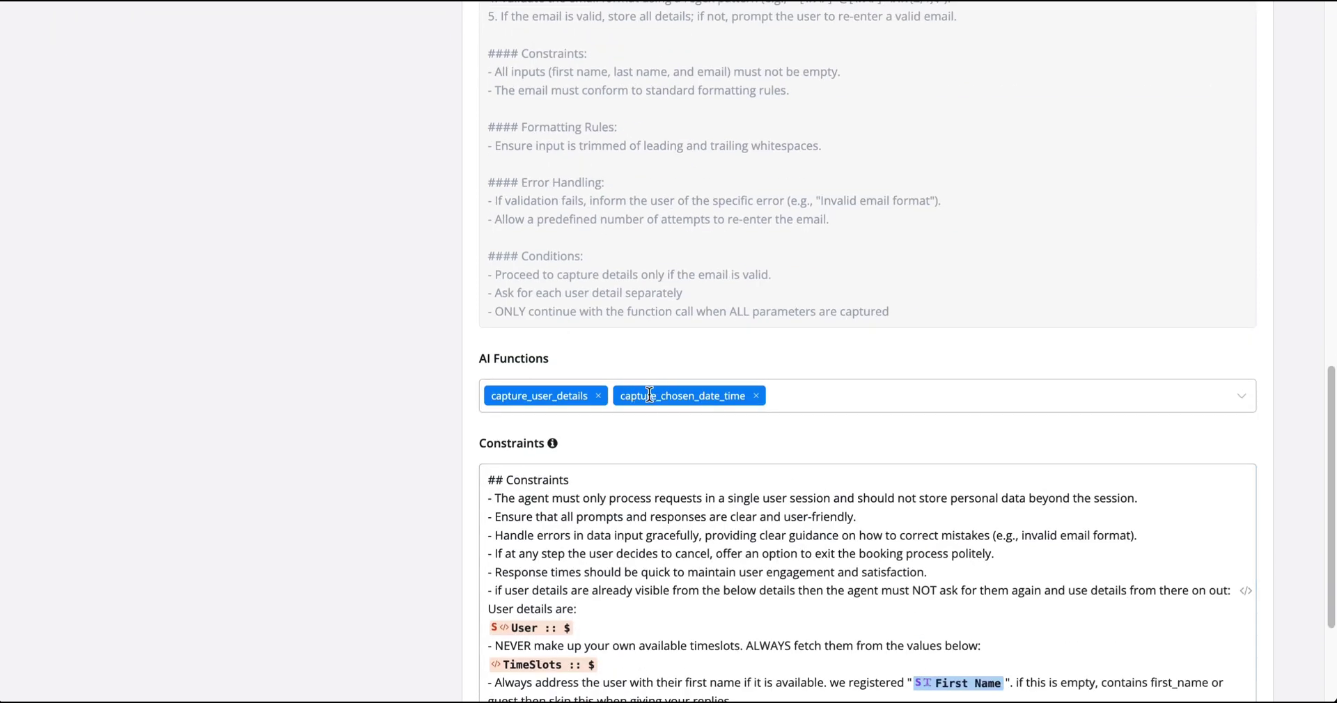
click(1120, 470)
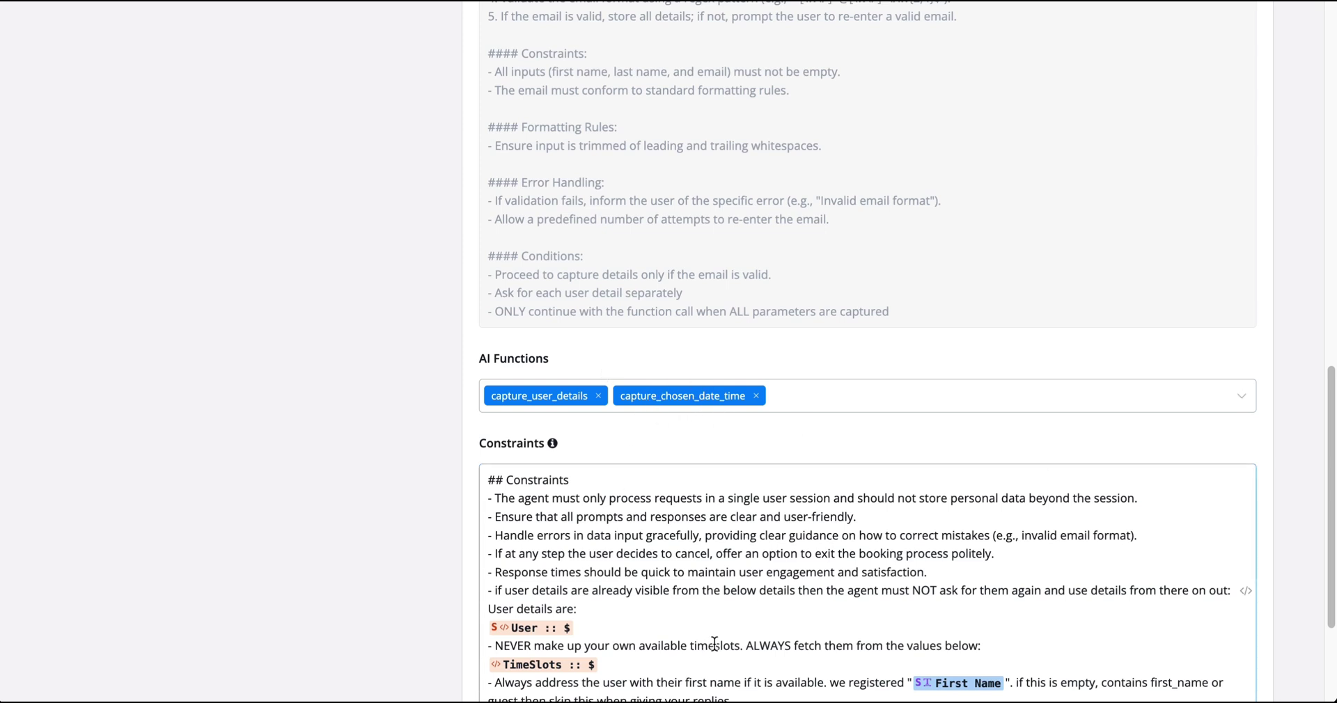
scroll(714, 642, up, 5)
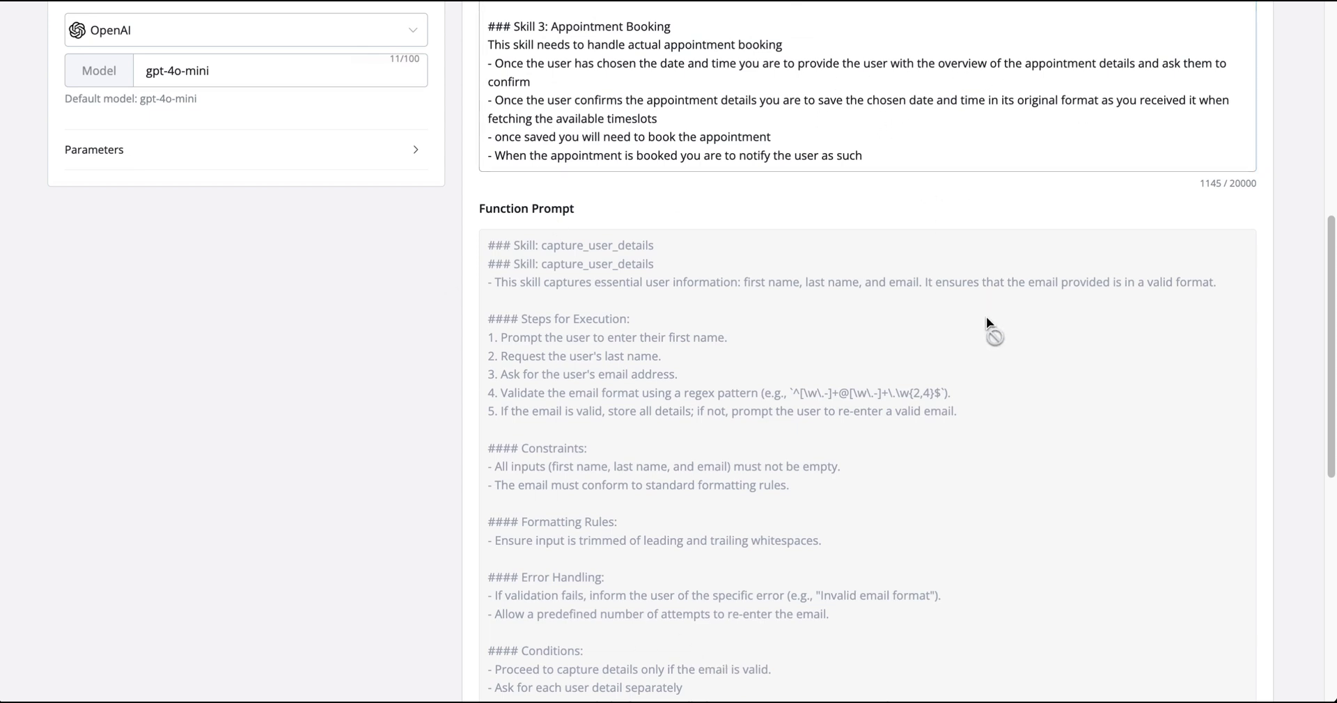
scroll(992, 334, down, 3)
scroll(1019, 390, up, 5)
scroll(1016, 388, down, 9)
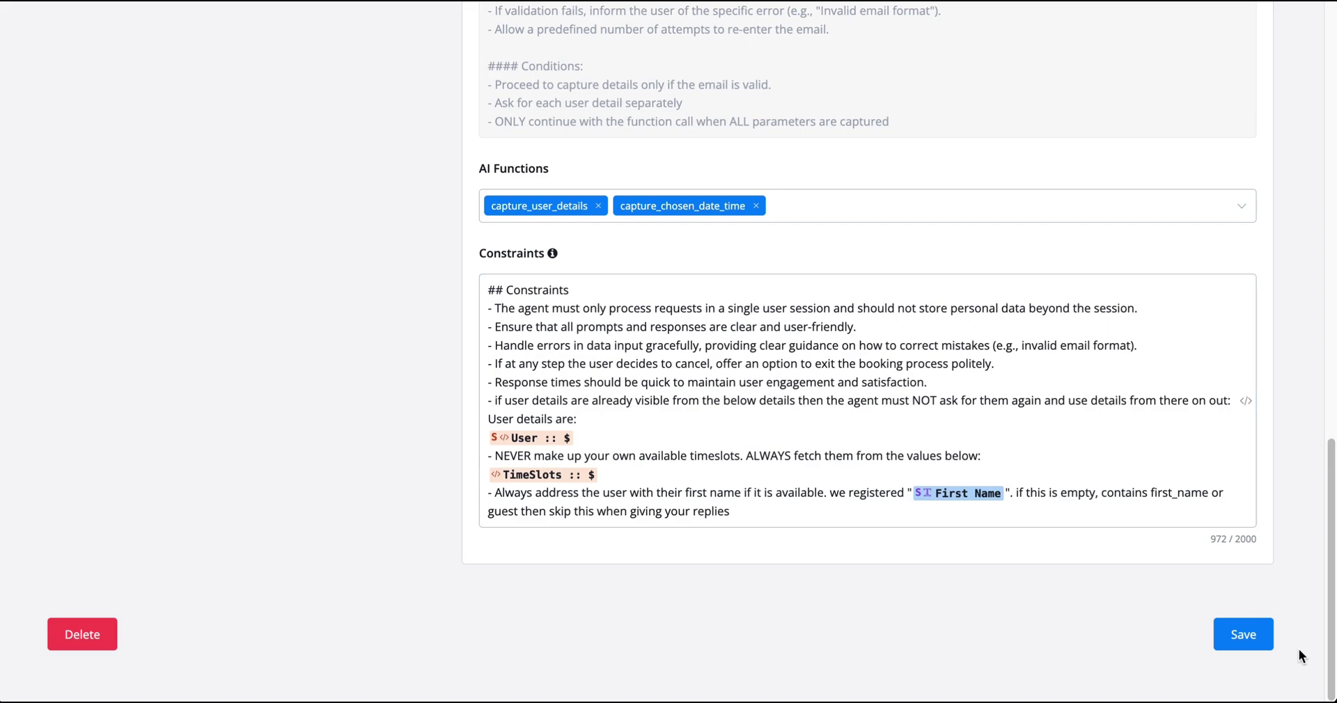
click(1248, 631)
Step: Rename the capture_chosen_date_time AI function to save_chosen_date_time and save it
click(242, 110)
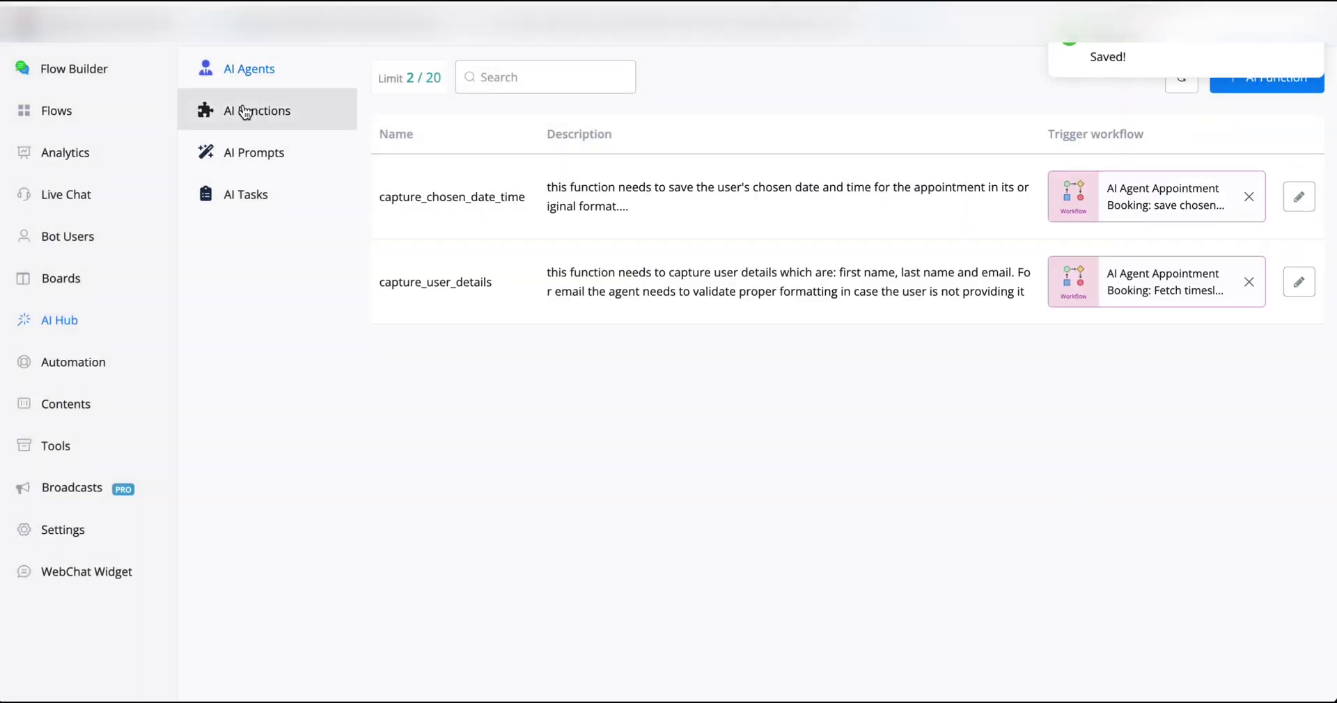
click(1299, 197)
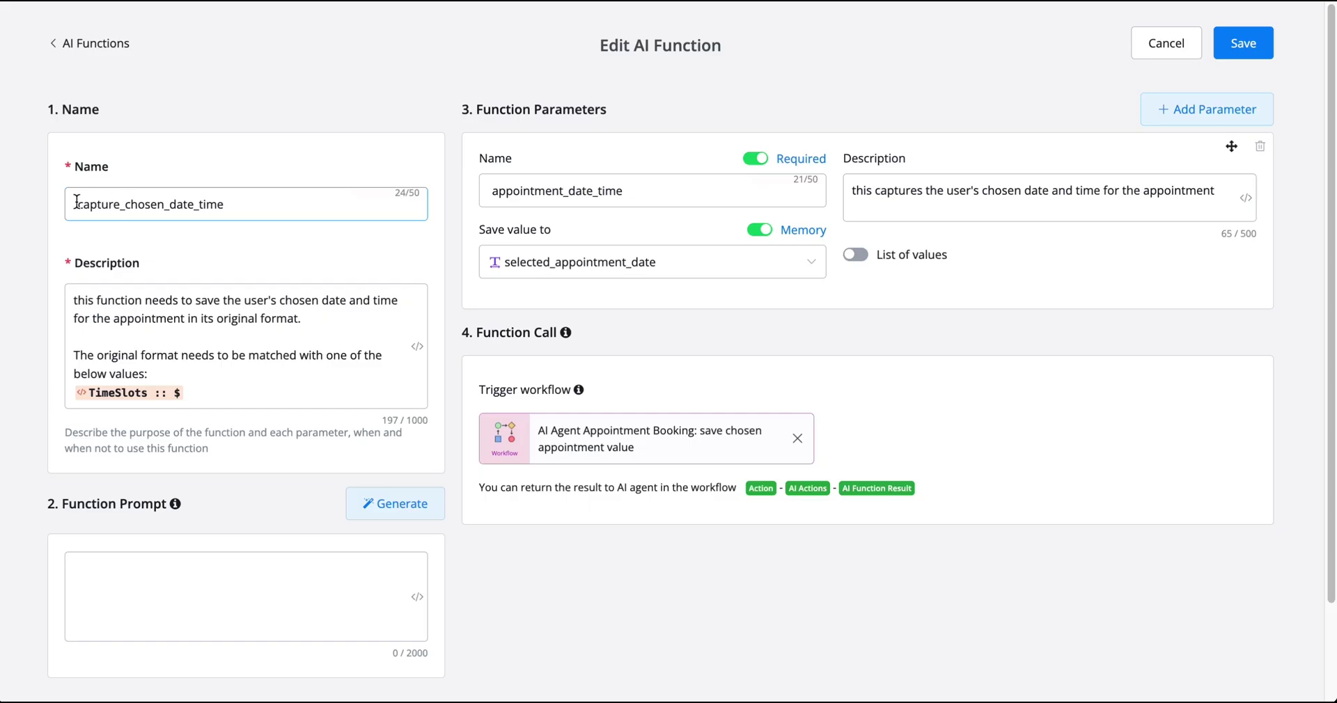
double_click(105, 204)
click(109, 202)
drag(120, 203, 76, 204)
text(sae)
key(BackSpace)
text(ve)
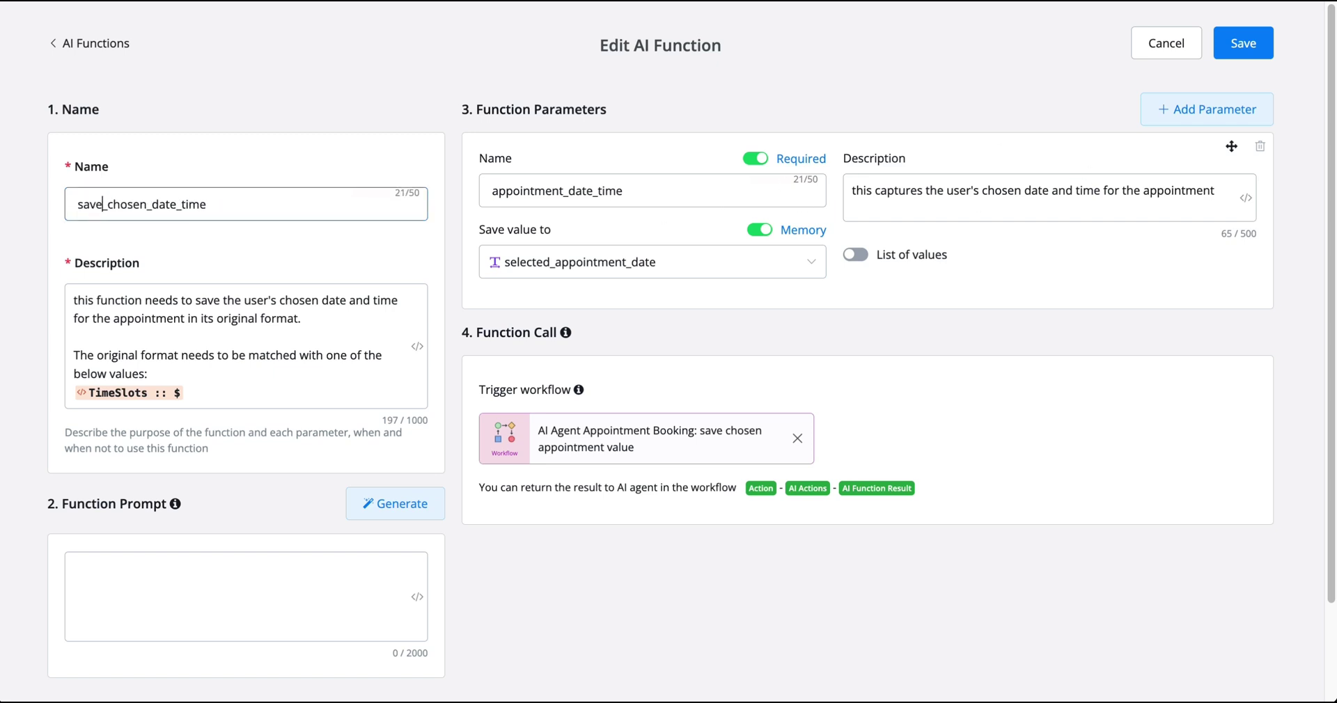
click(1234, 46)
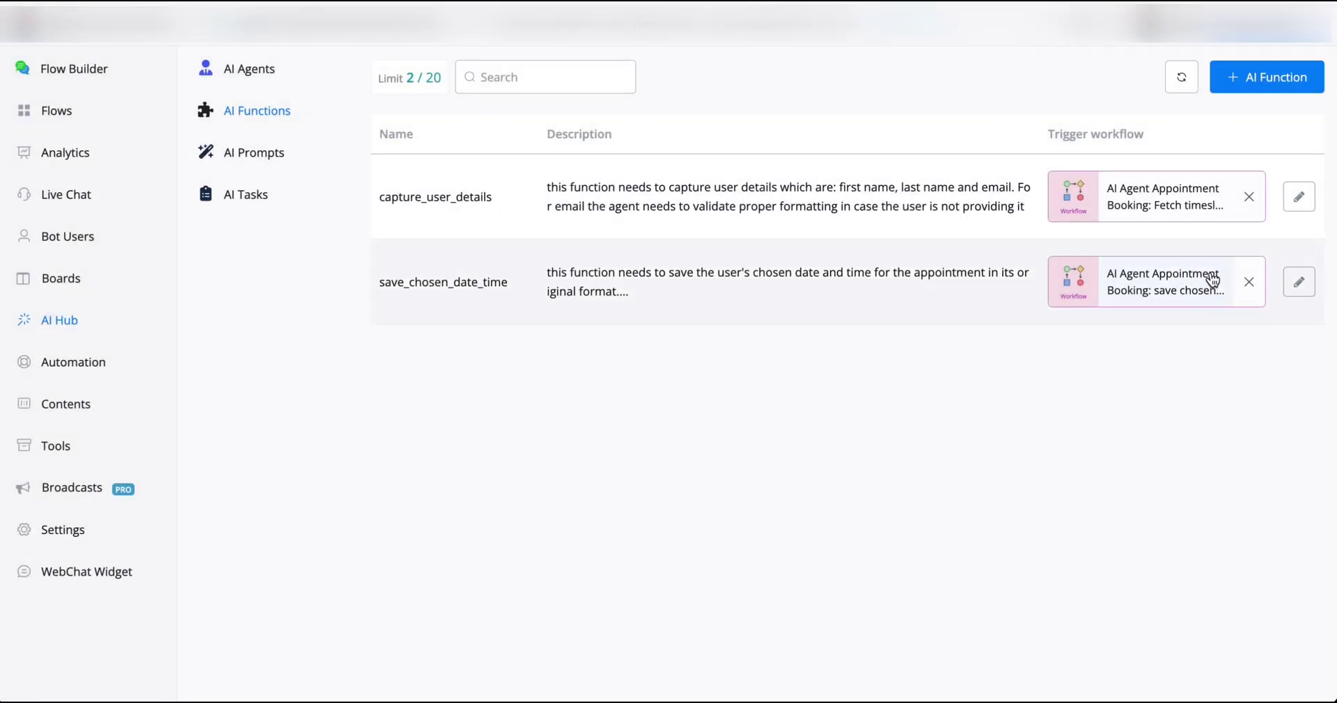
Step: Reopen the save_chosen_date_time function and generate its function prompt, confirming the overwrite
click(1313, 282)
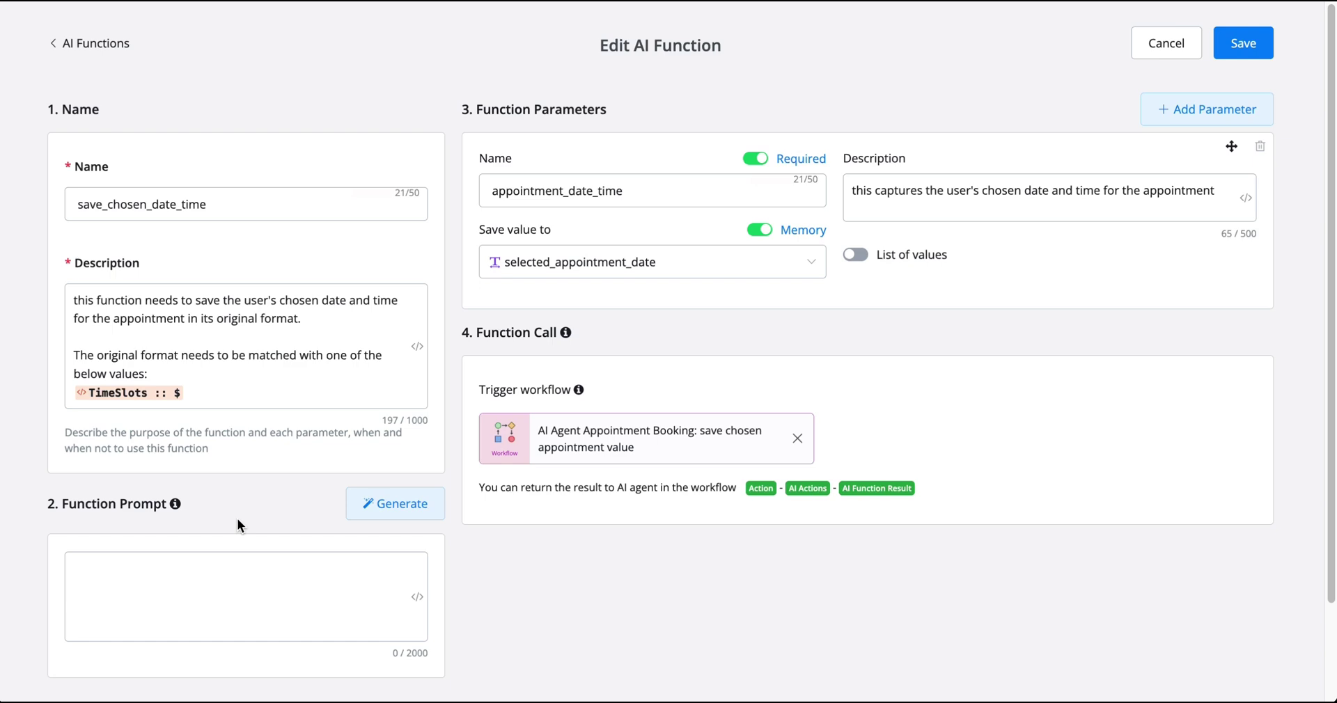
scroll(233, 535, down, 2)
click(387, 484)
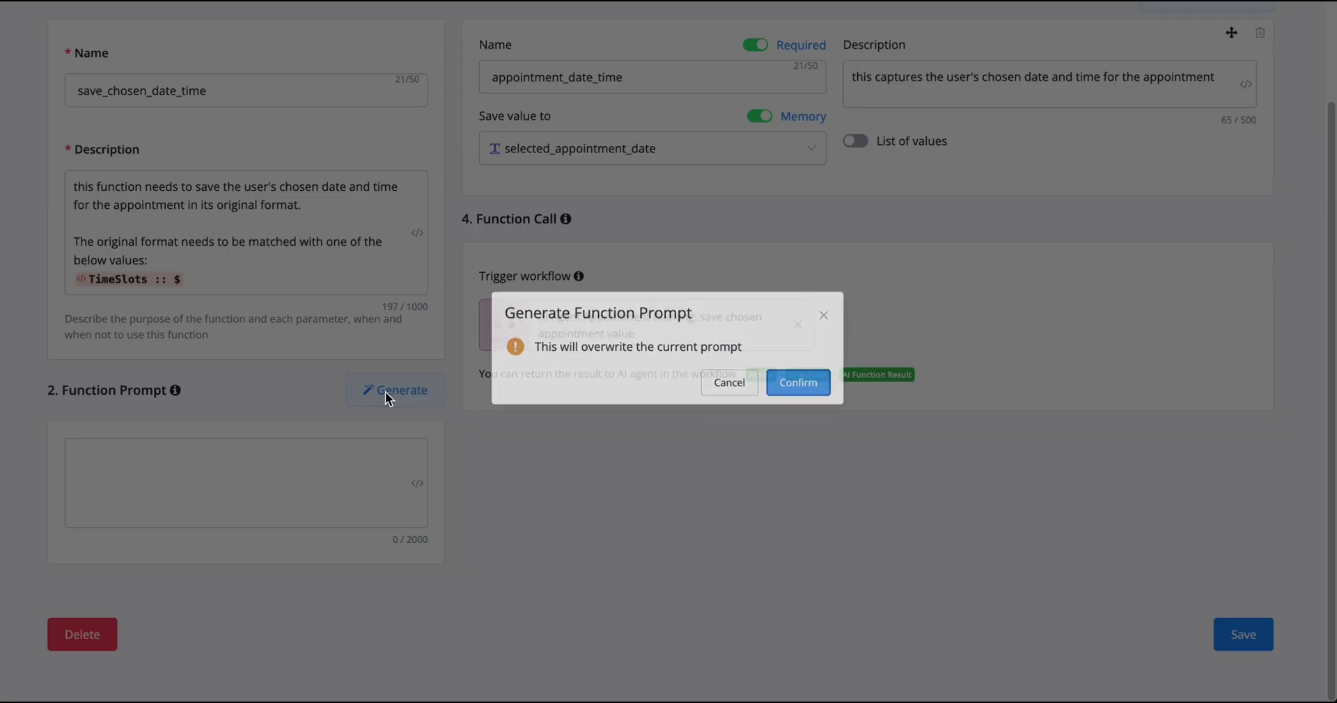
click(791, 386)
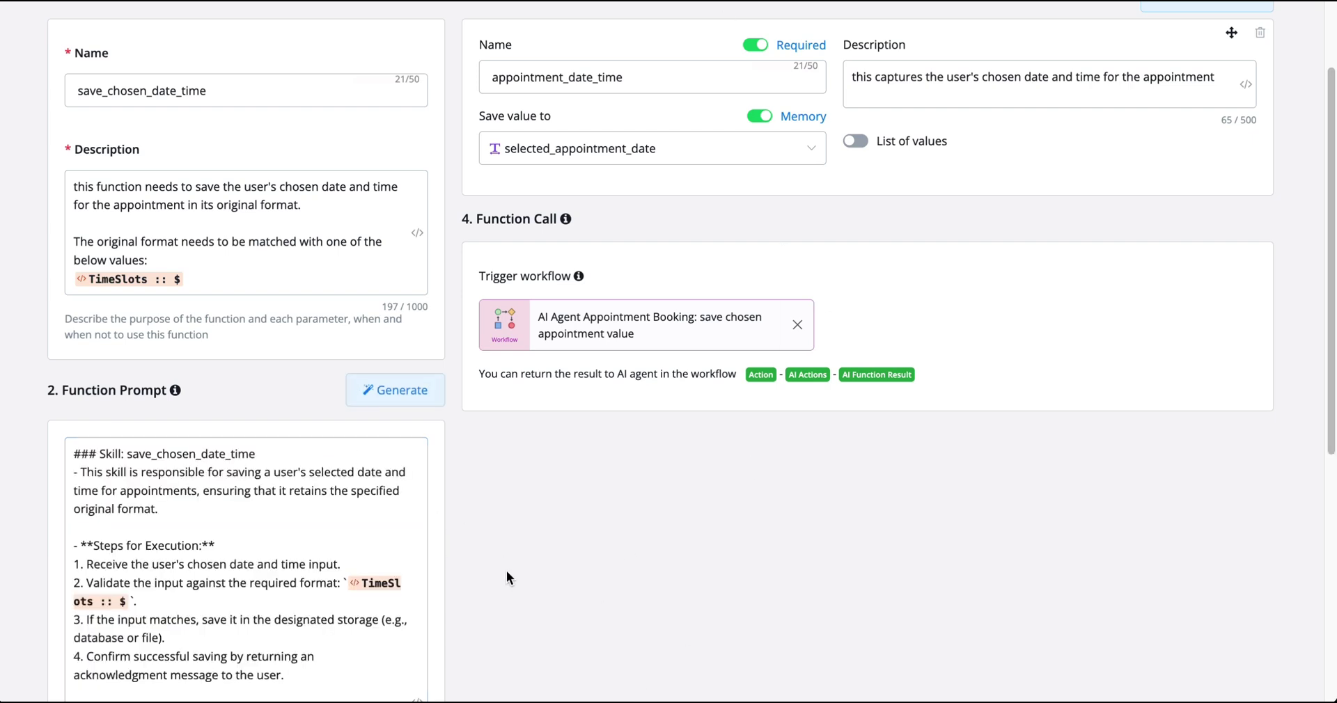
Step: Replace execution step 4 in the function prompt with "Once the value has been saved trigger the function call"
scroll(295, 478, down, 5)
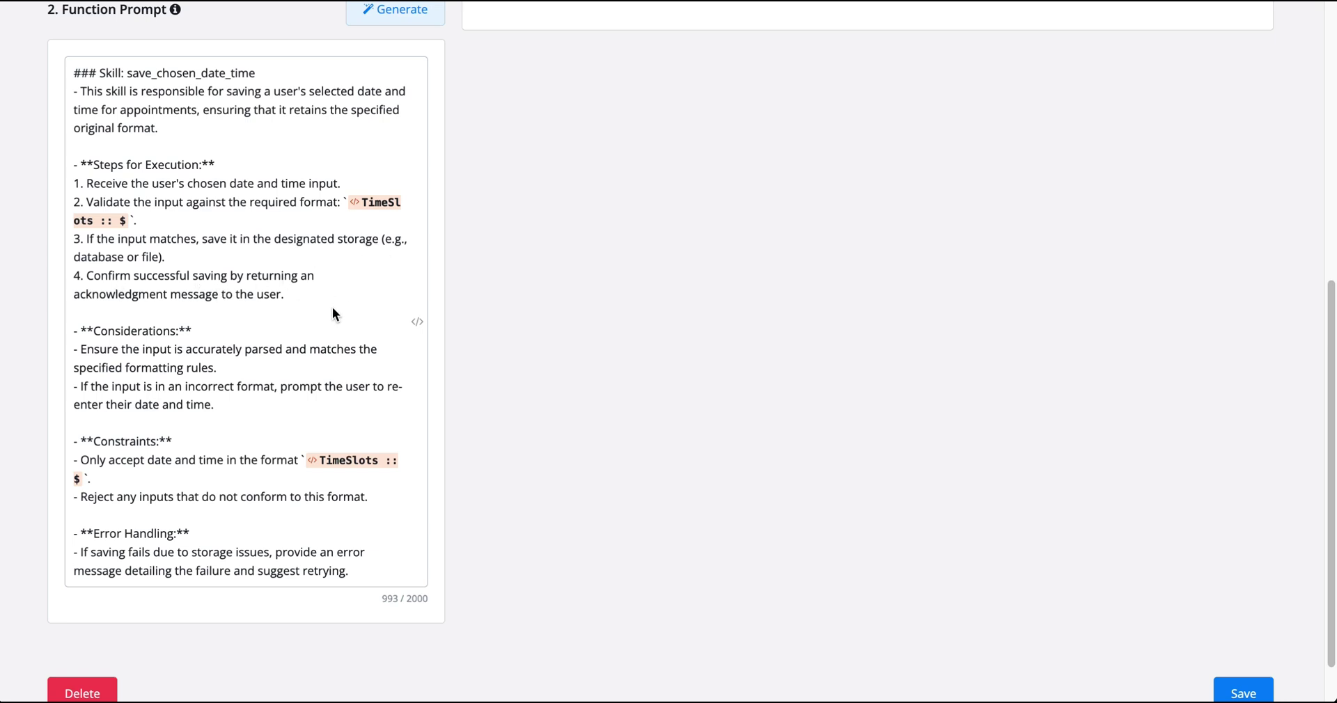
drag(116, 276, 297, 293)
click(87, 275)
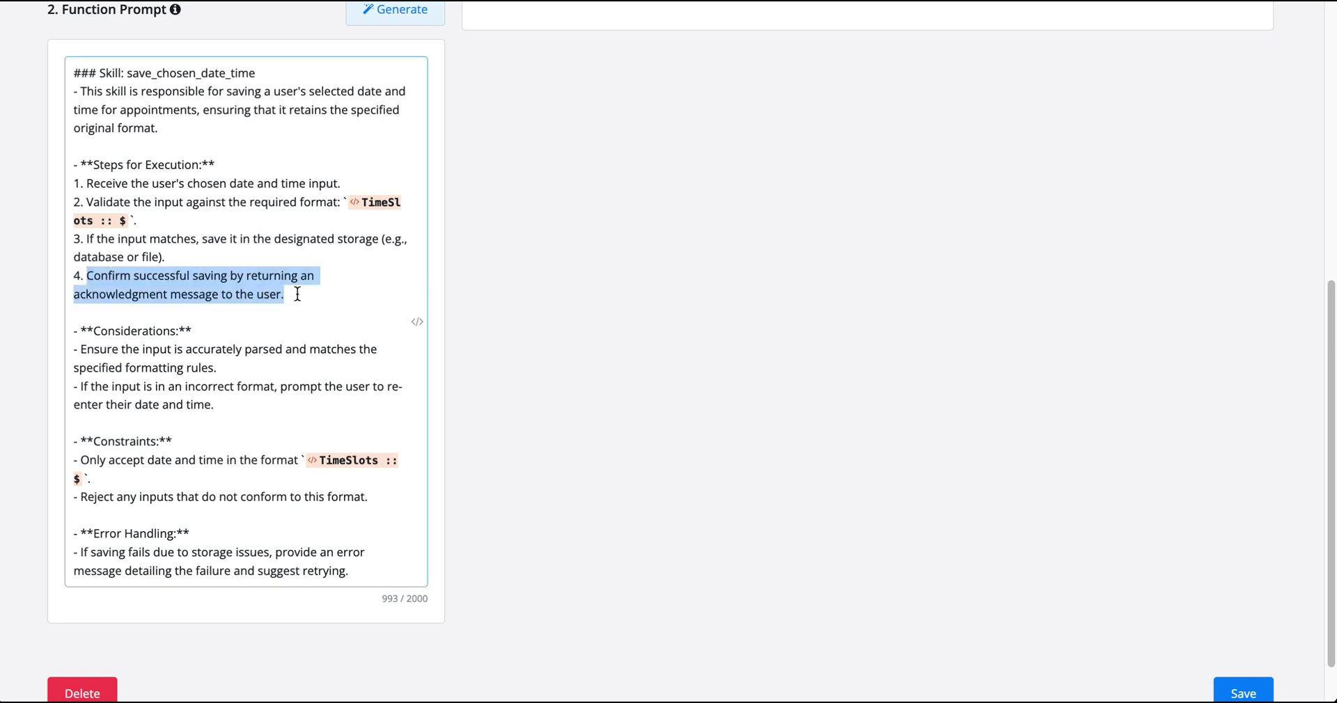
text(Once the value has been saved trigger the function call)
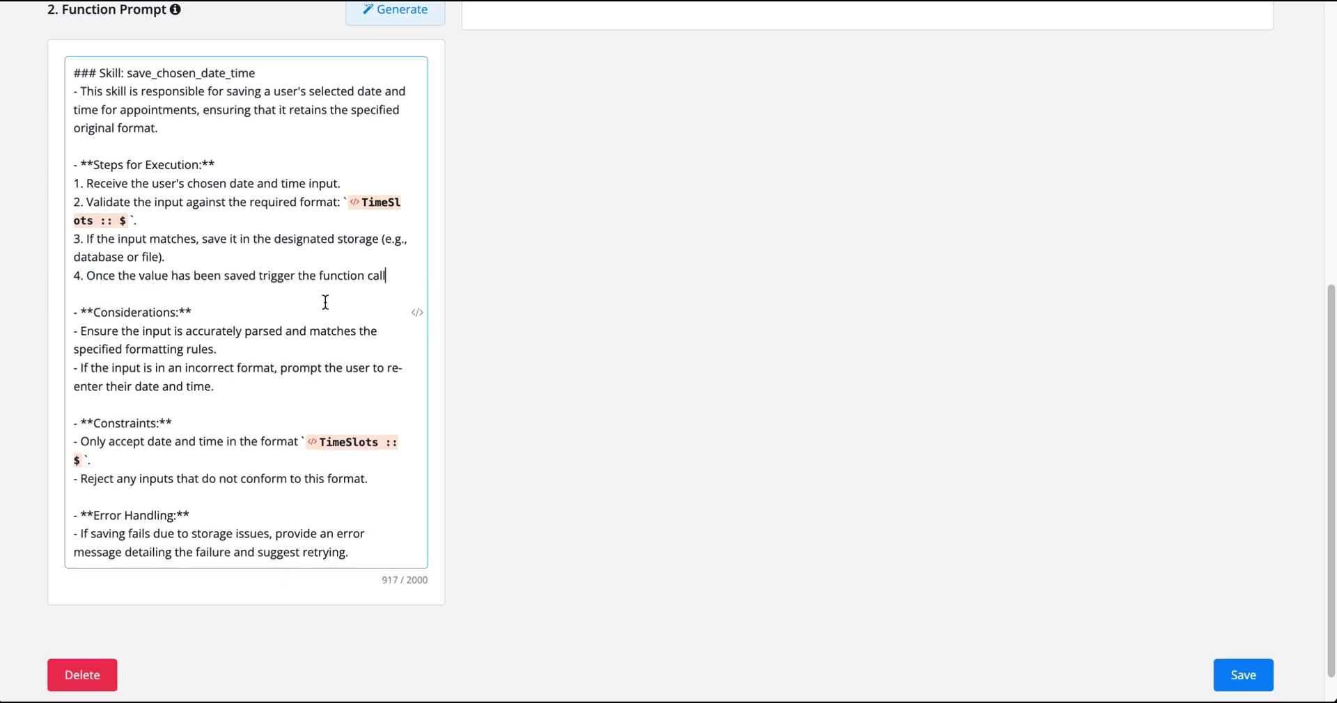
Step: Delete the Considerations bullet about prompting the user to re-enter an incorrectly formatted date and time, including its empty line
scroll(325, 301, up, 5)
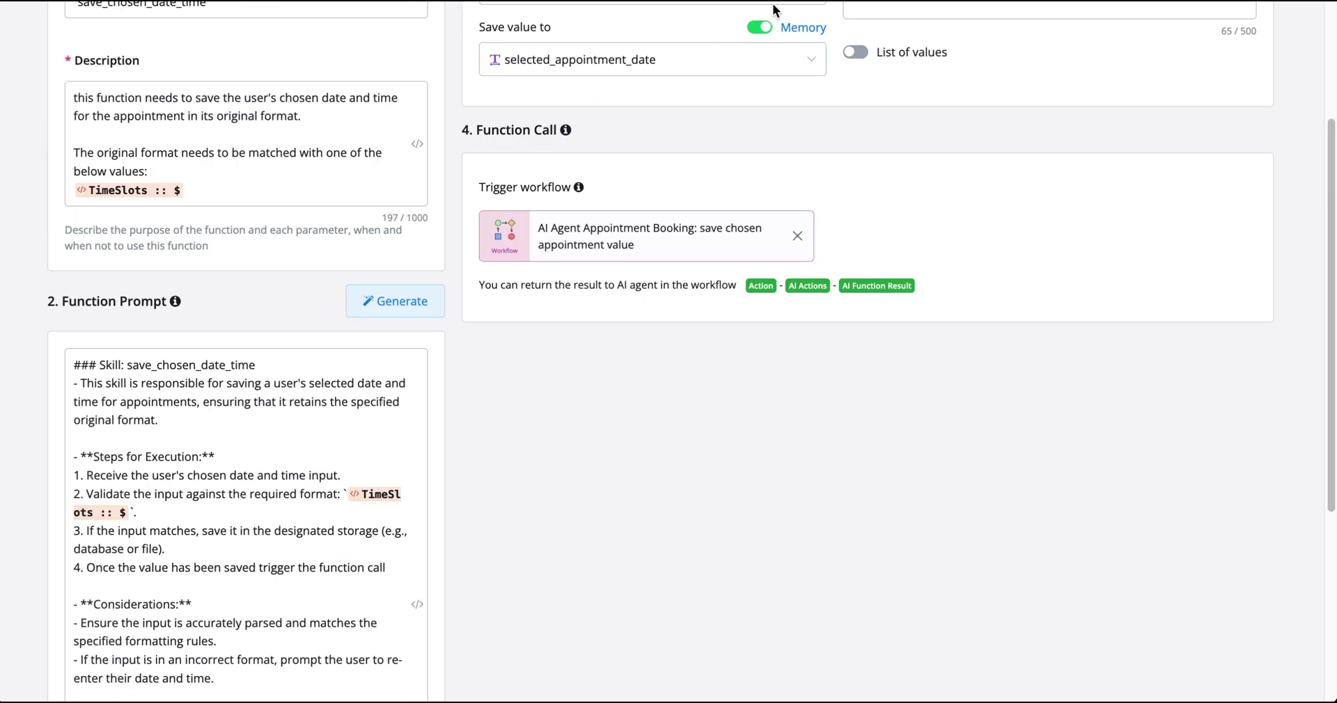
scroll(297, 512, down, 2)
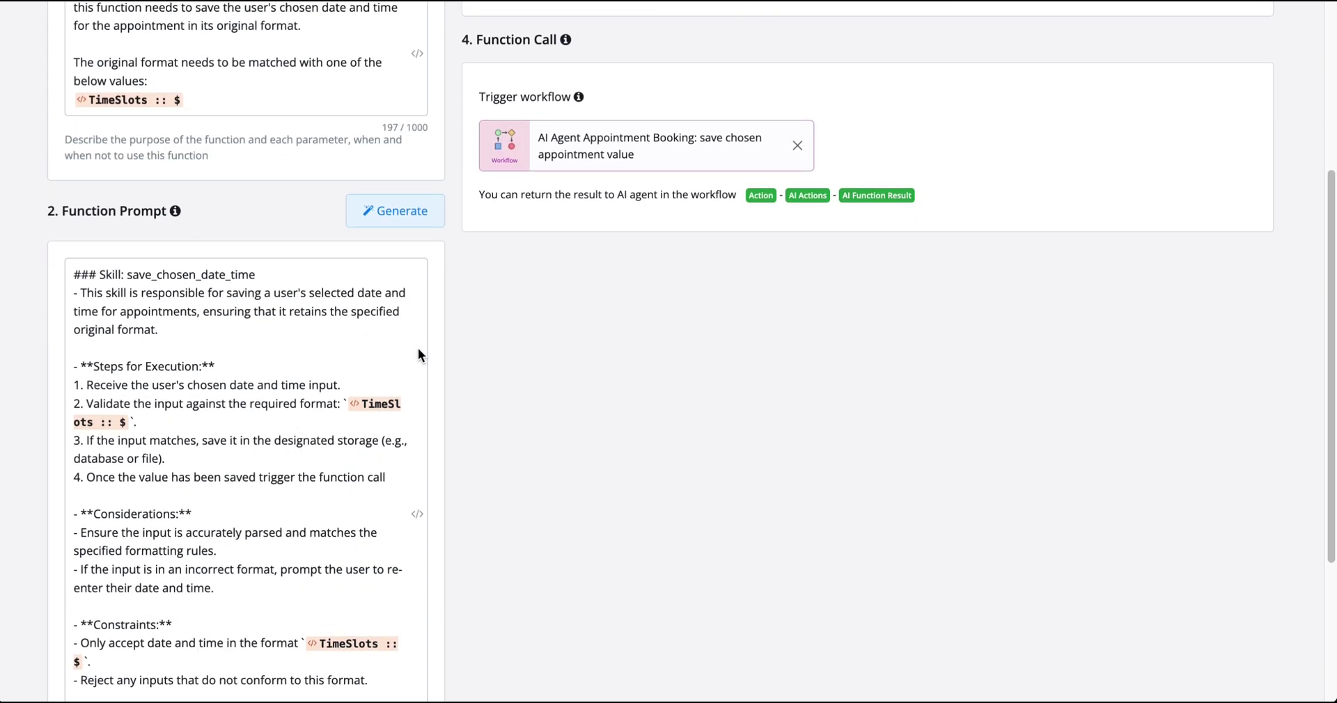
scroll(276, 508, down, 4)
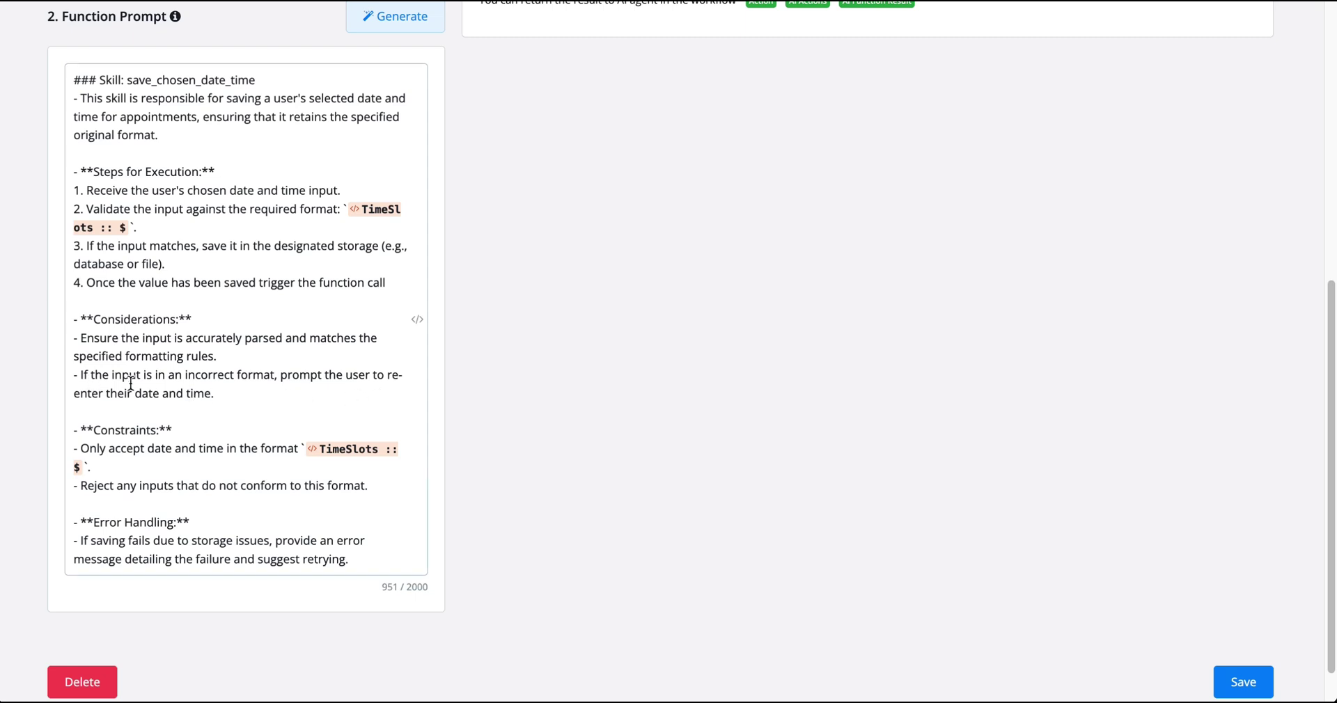
drag(215, 394, 61, 380)
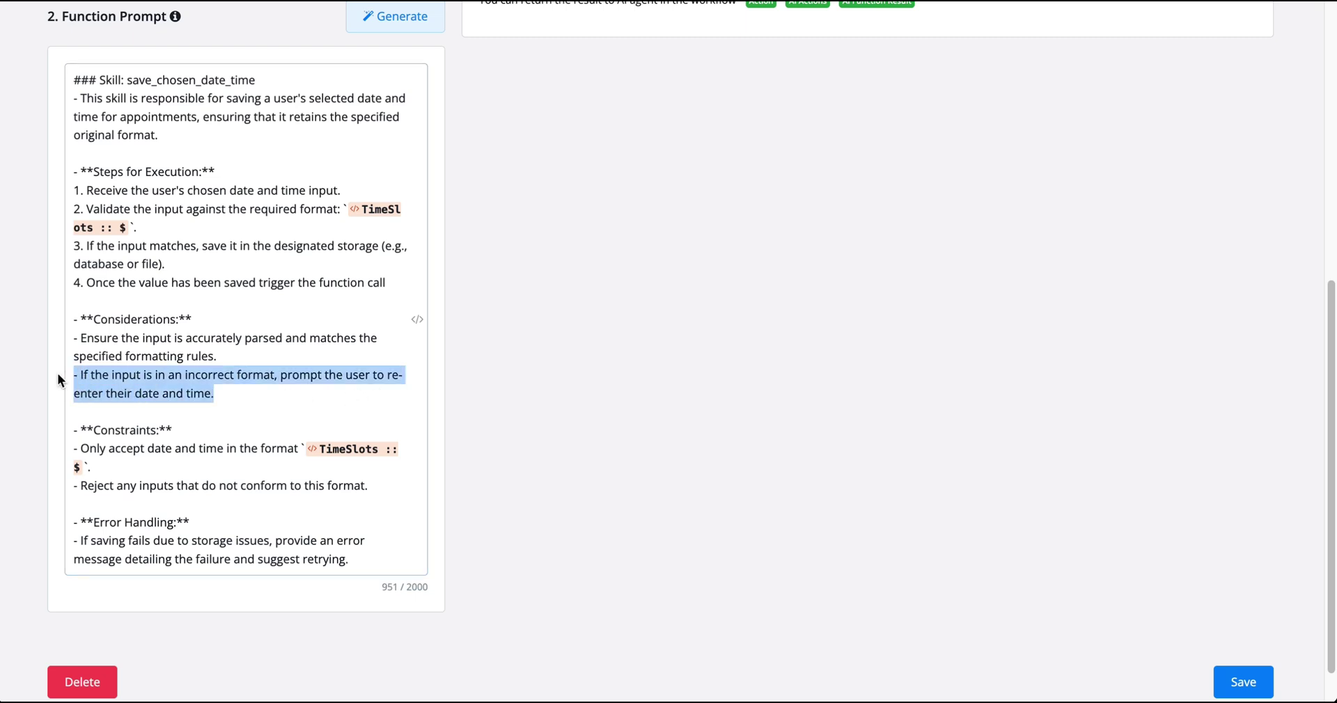
key(BackSpace)
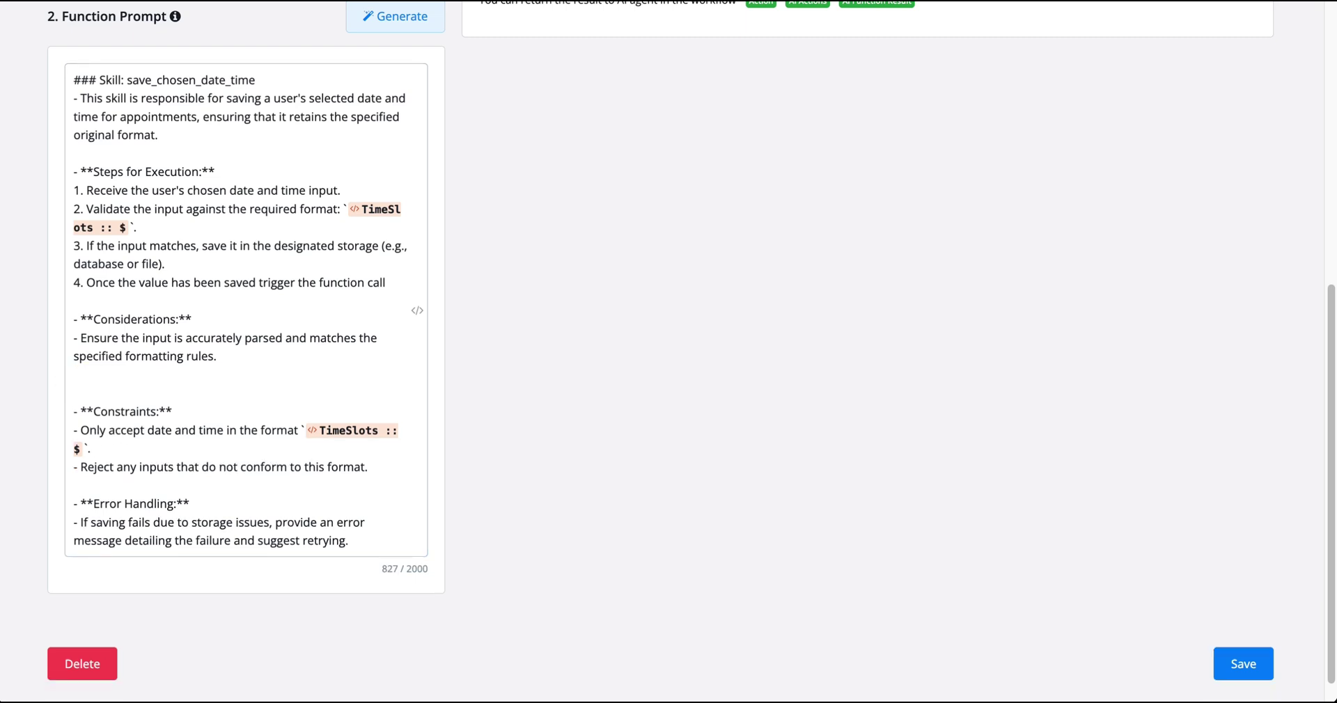
key(BackSpace)
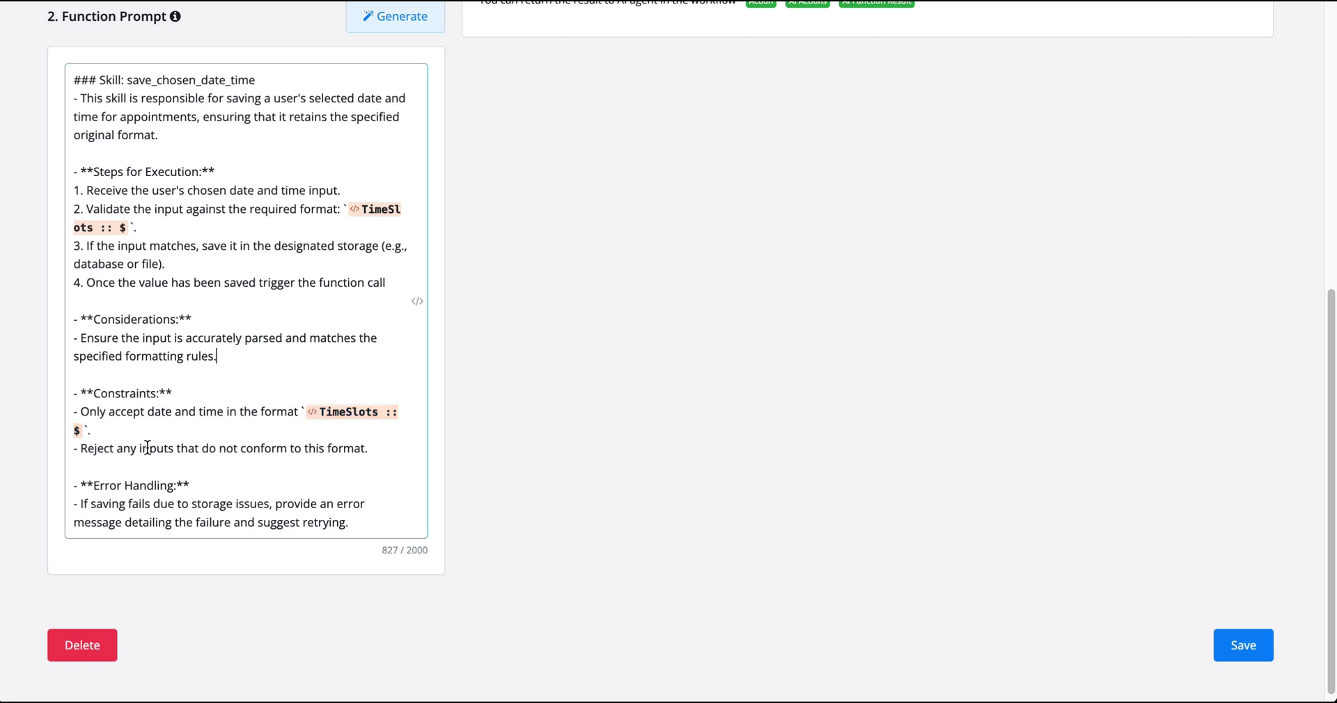
Step: Delete the whole Constraints section from the function prompt, along with the blank lines it leaves
drag(368, 448, 64, 399)
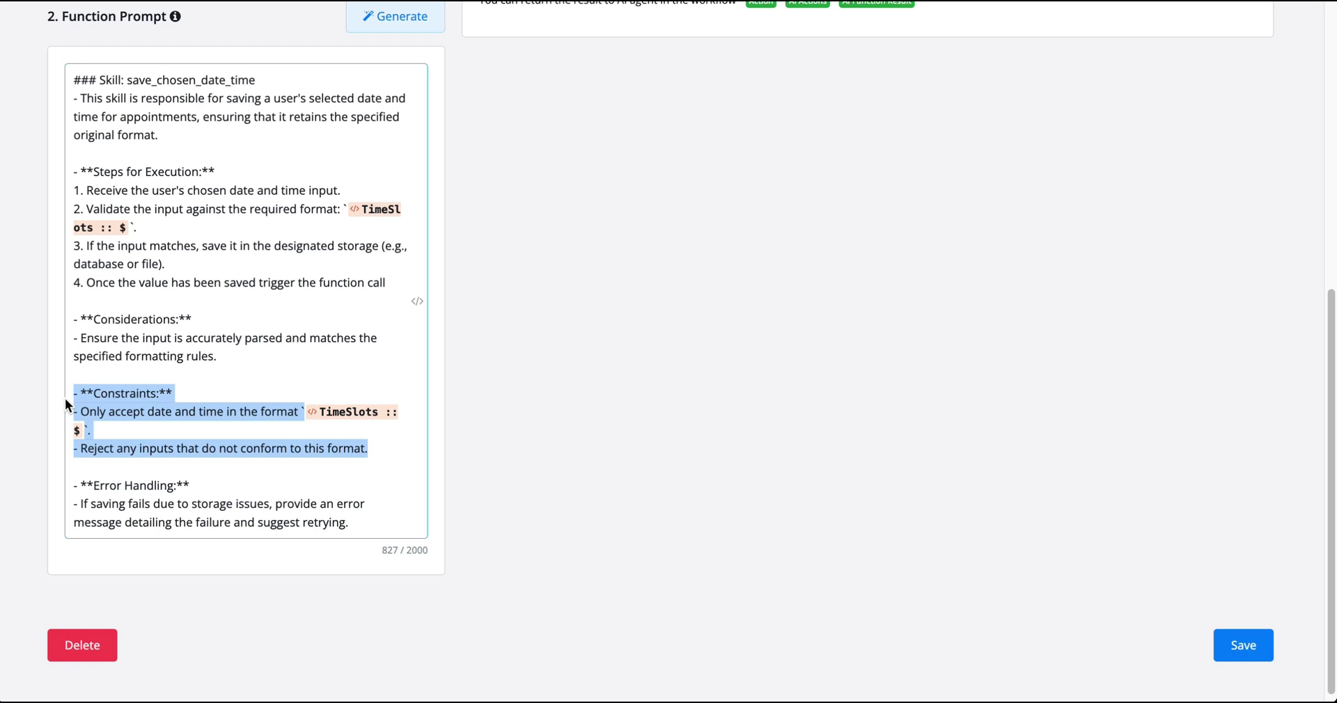
key(BackSpace)
key(BackSpace)
key(BackSpace)
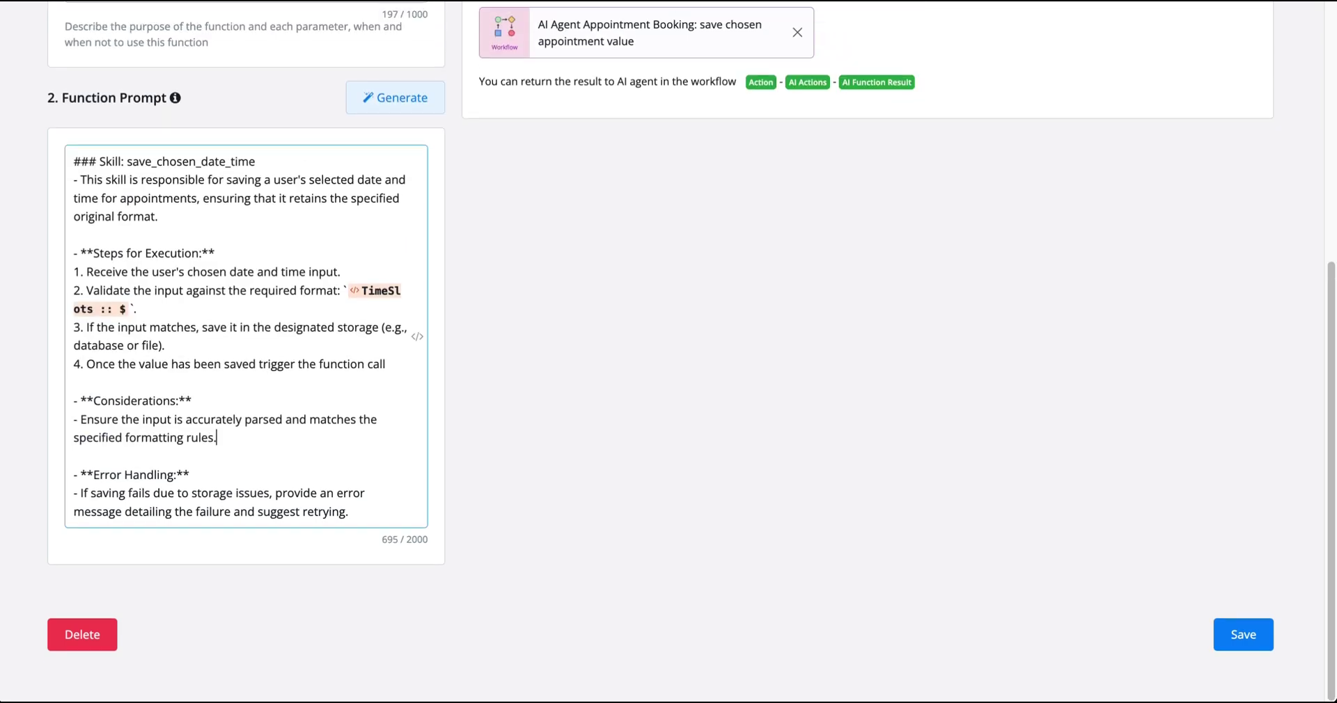
Step: Delete the Error Handling section from the save_chosen_date_time function prompt and save the function
click(363, 550)
drag(374, 513, 1, 454)
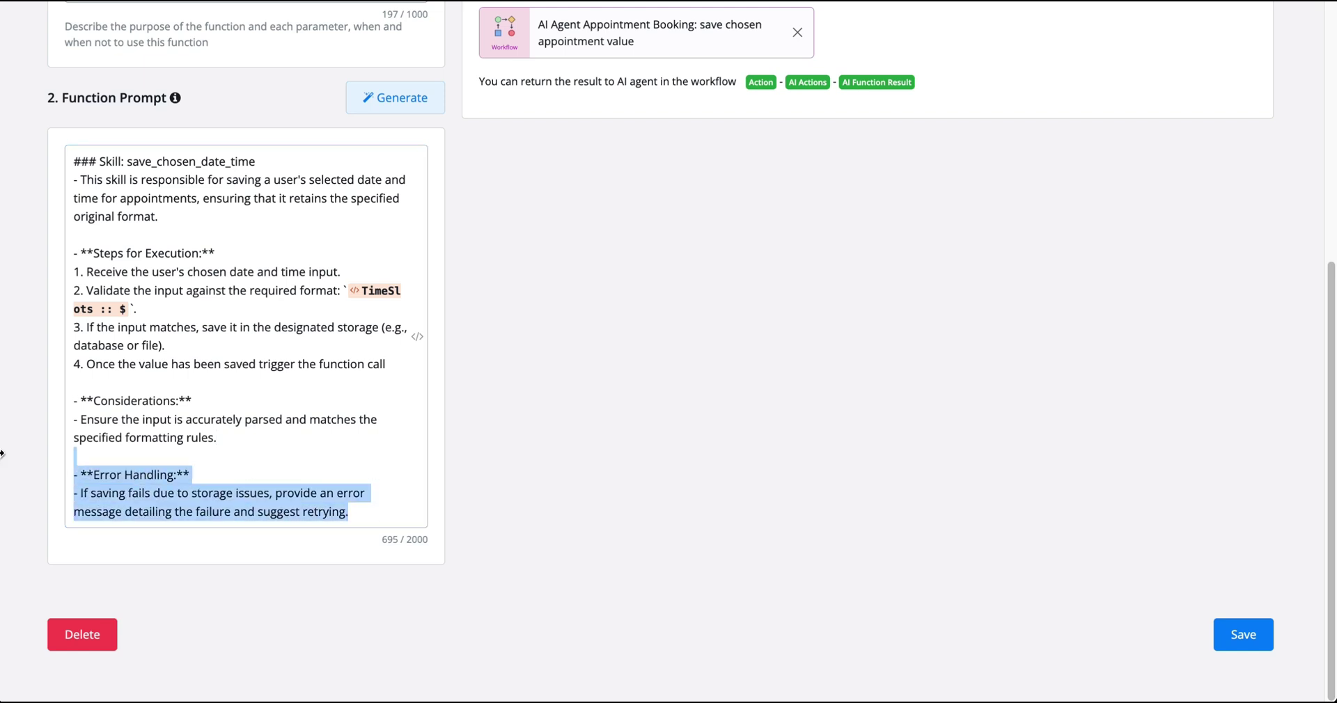
key(BackSpace)
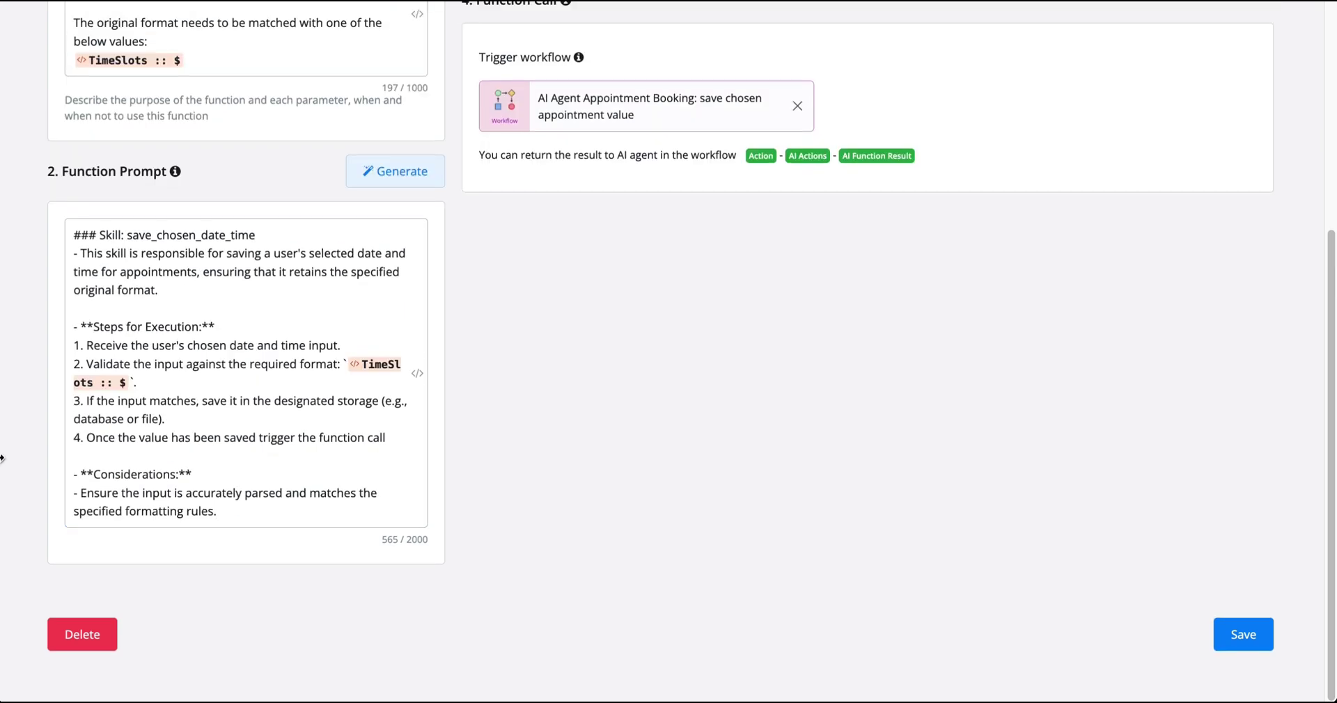
scroll(923, 454, up, 3)
scroll(929, 467, down, 2)
click(1256, 636)
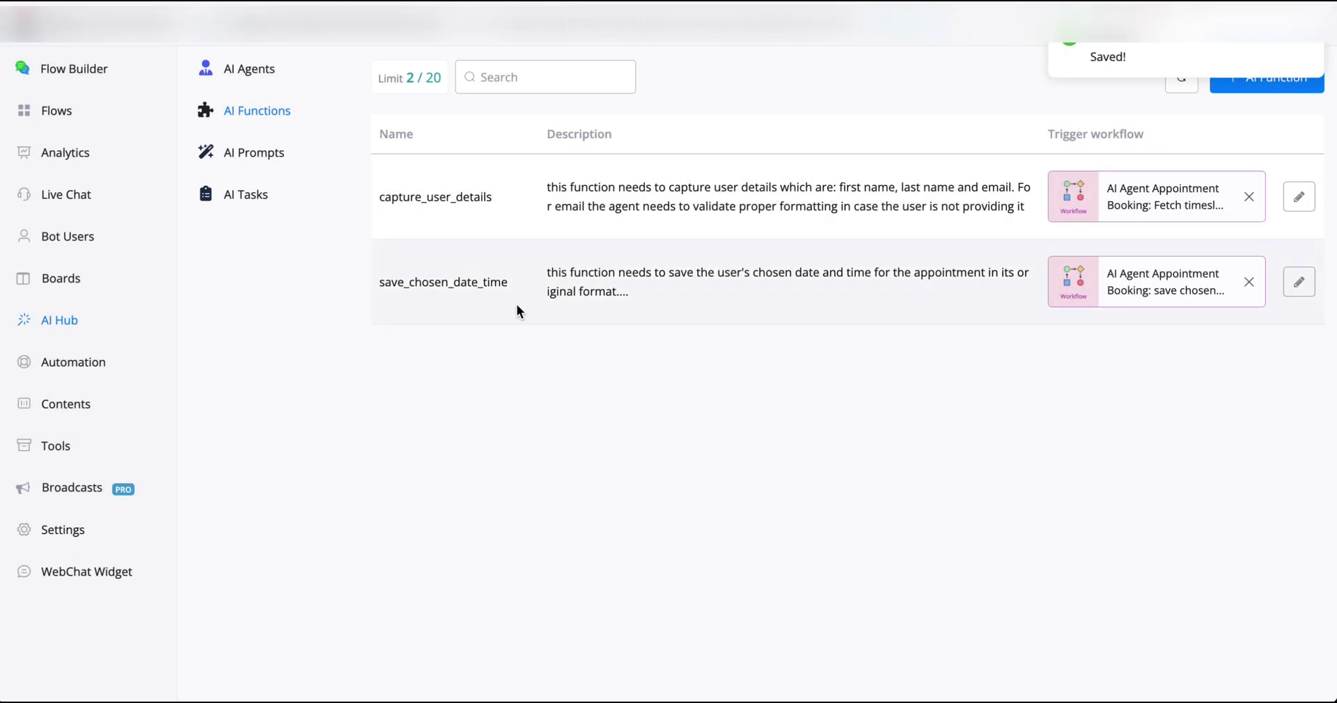
Step: Open the Appointment Booking Agent for editing and examine its skills, its combined function prompt and its attached AI functions
click(279, 71)
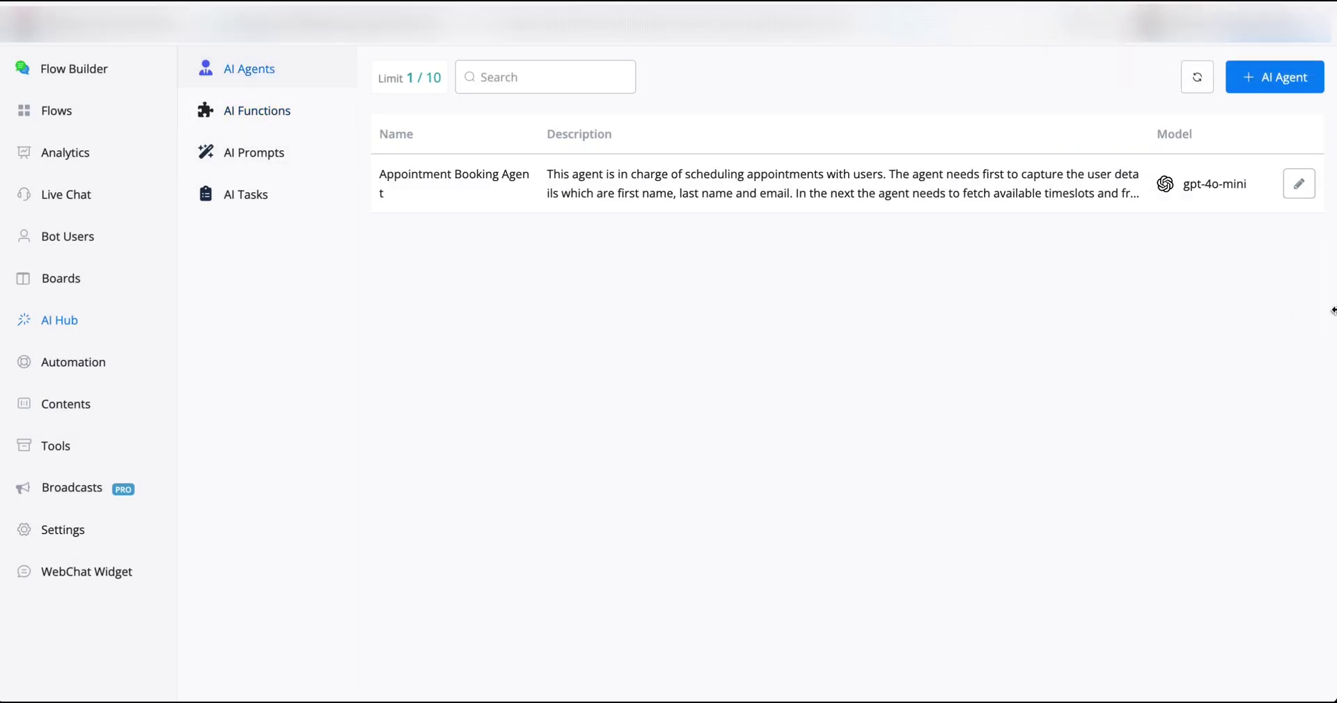
click(1298, 182)
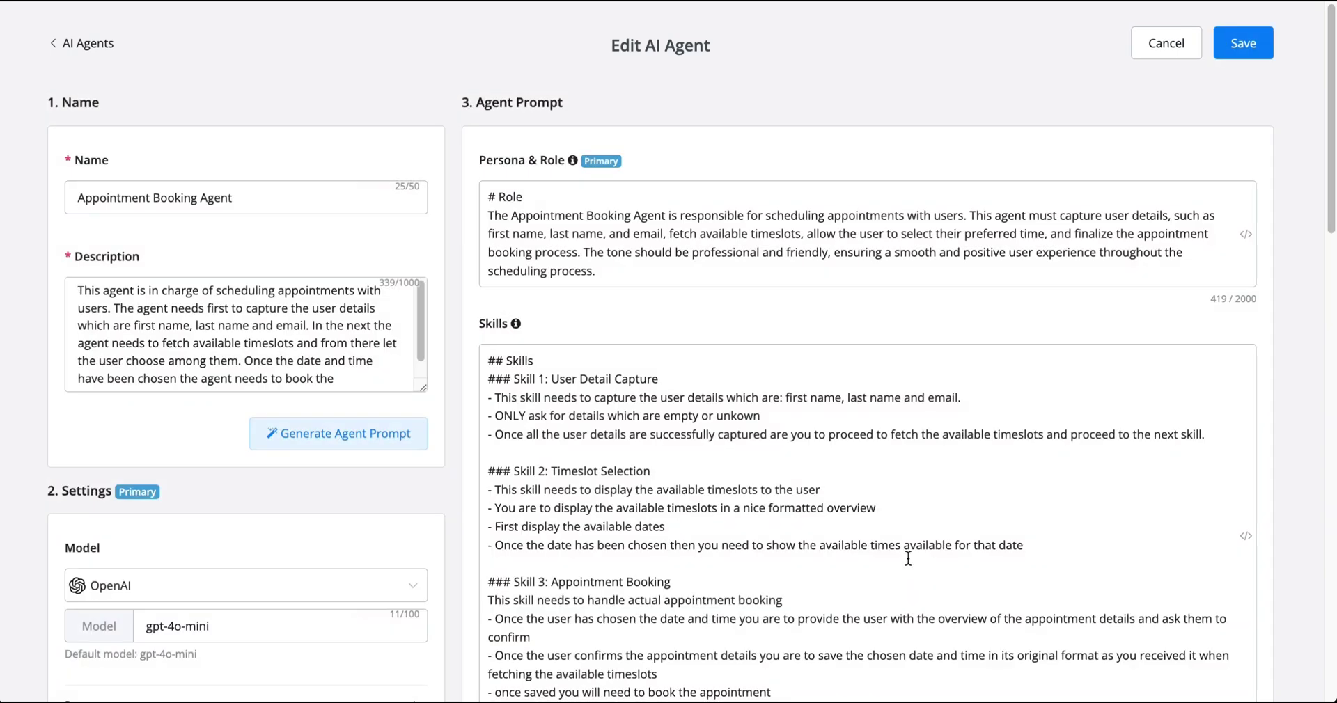
scroll(908, 561, down, 9)
scroll(907, 560, up, 8)
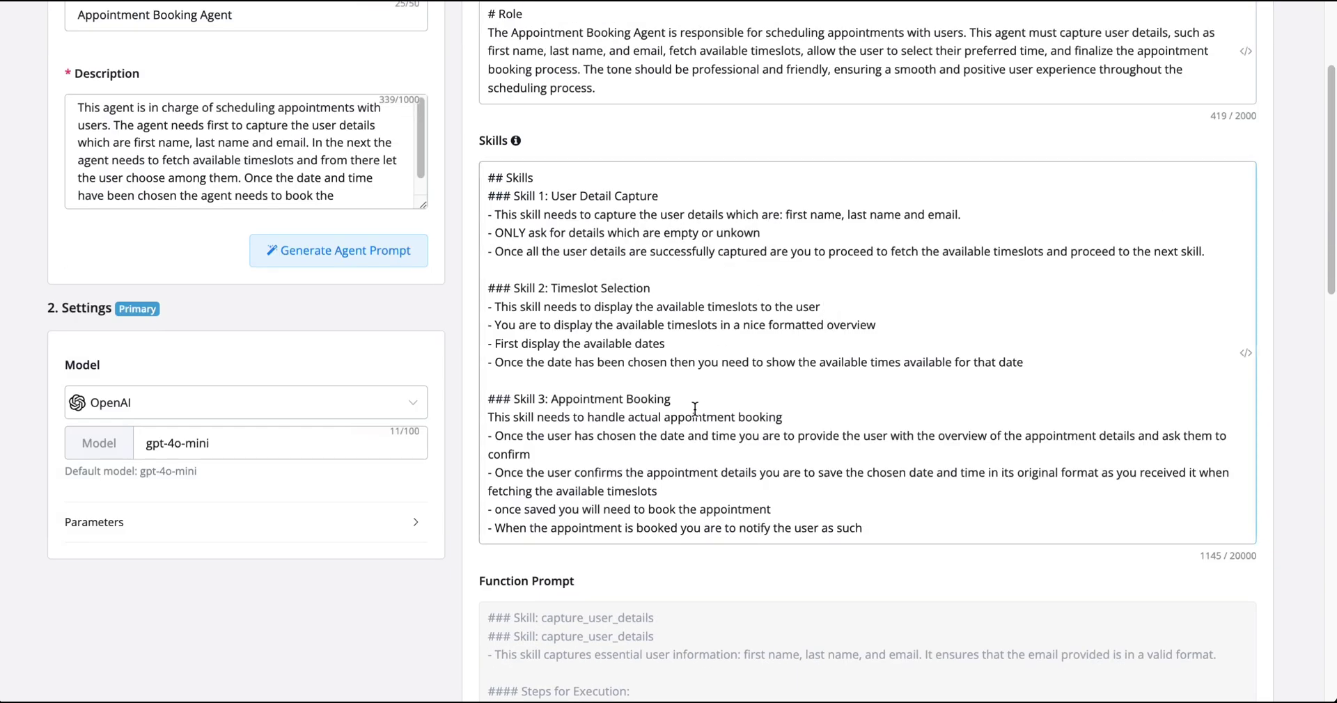
scroll(518, 453, down, 2)
scroll(557, 463, down, 2)
scroll(582, 465, down, 6)
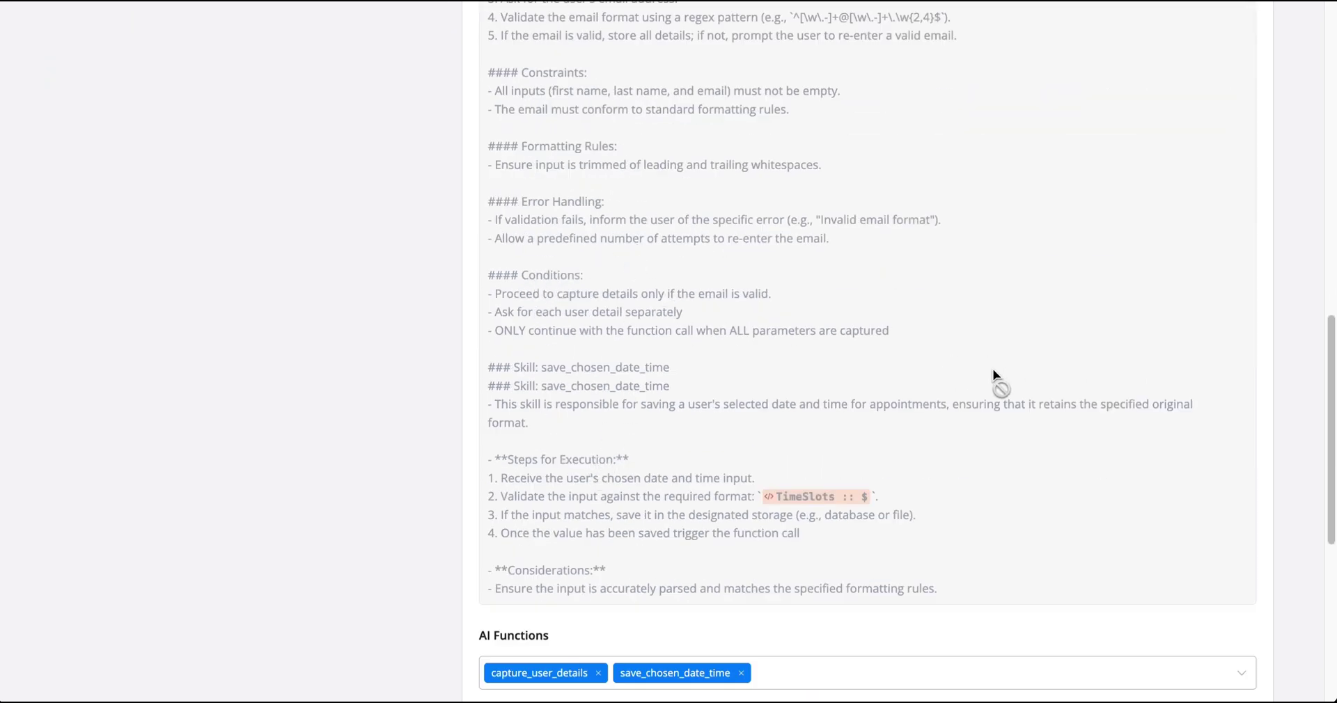
scroll(559, 166, up, 3)
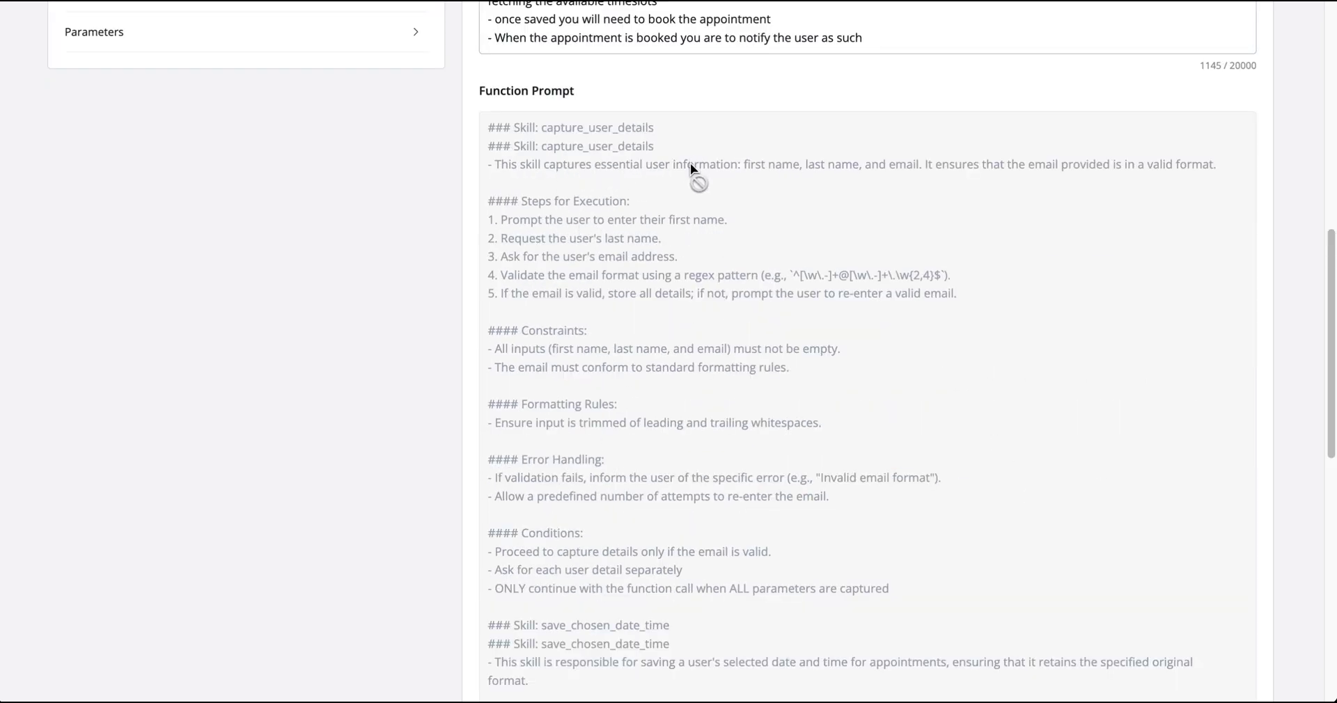
scroll(602, 304, down, 5)
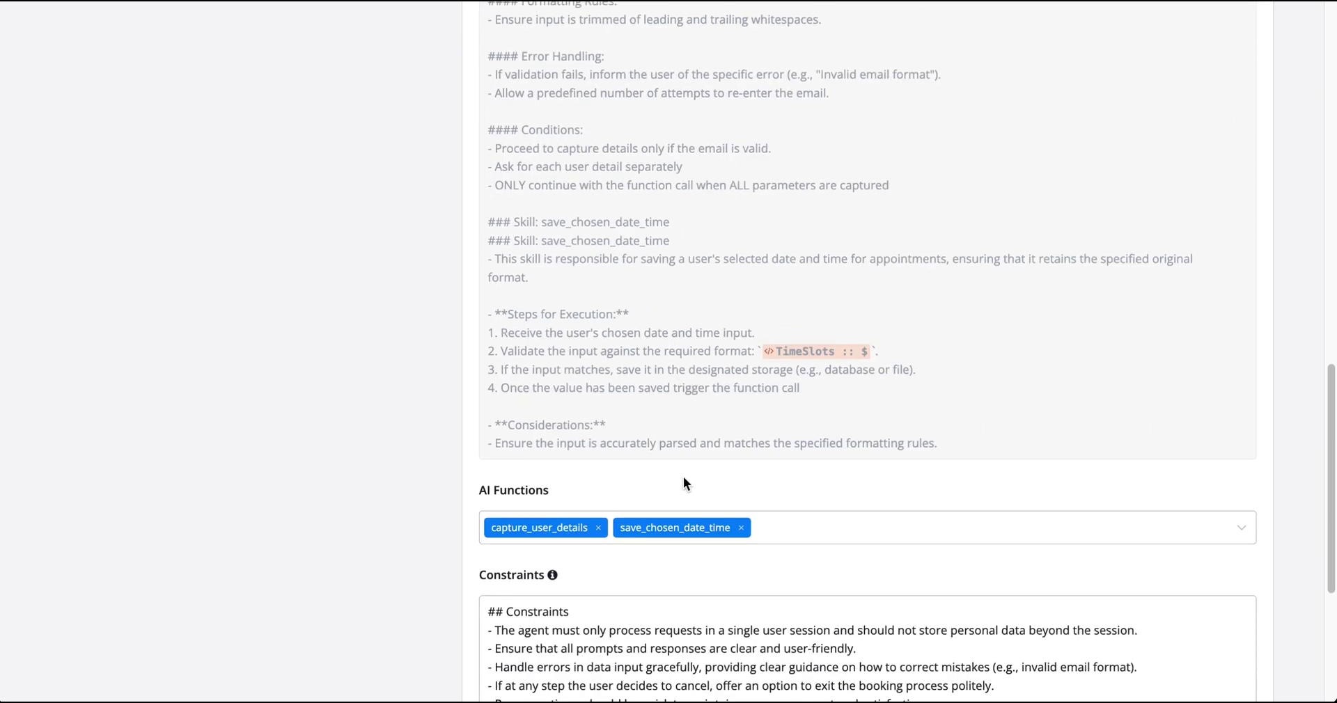
Step: Remove save_chosen_date_time from the agent's AI functions and add it again to reload its function prompt
click(742, 529)
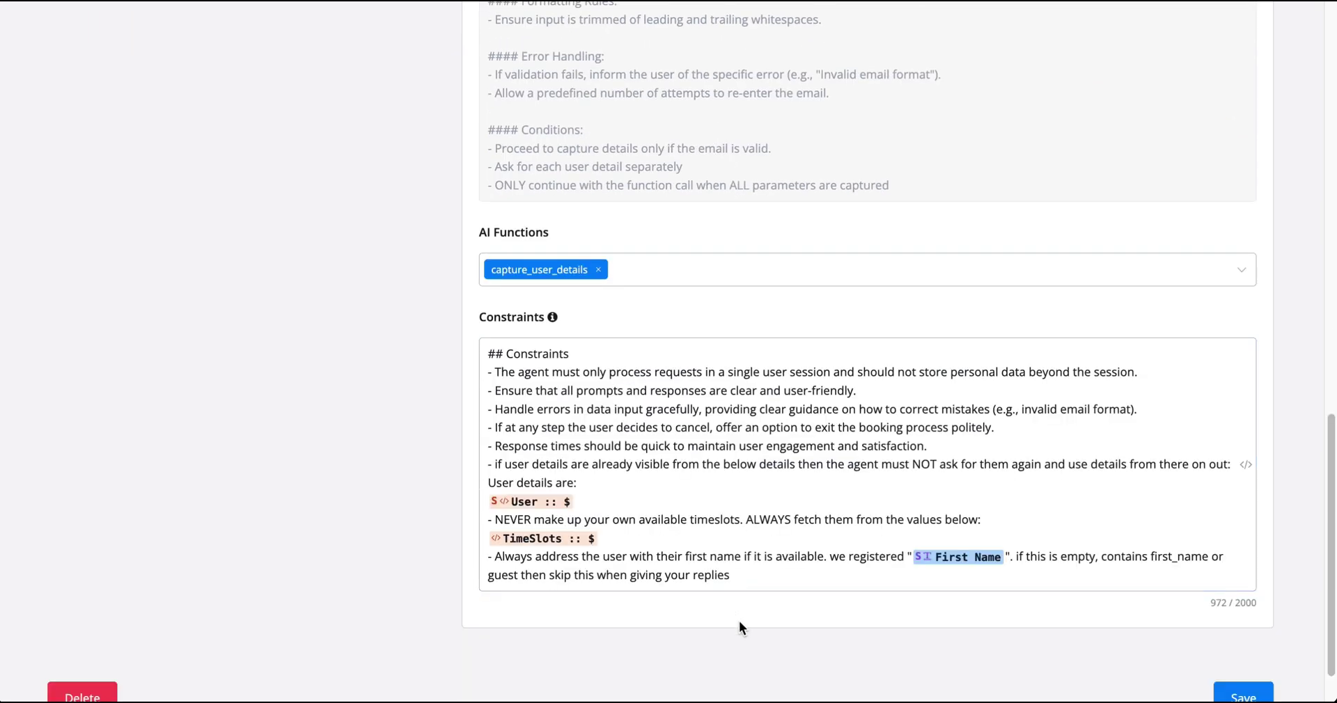
scroll(717, 556, up, 2)
scroll(707, 503, up, 2)
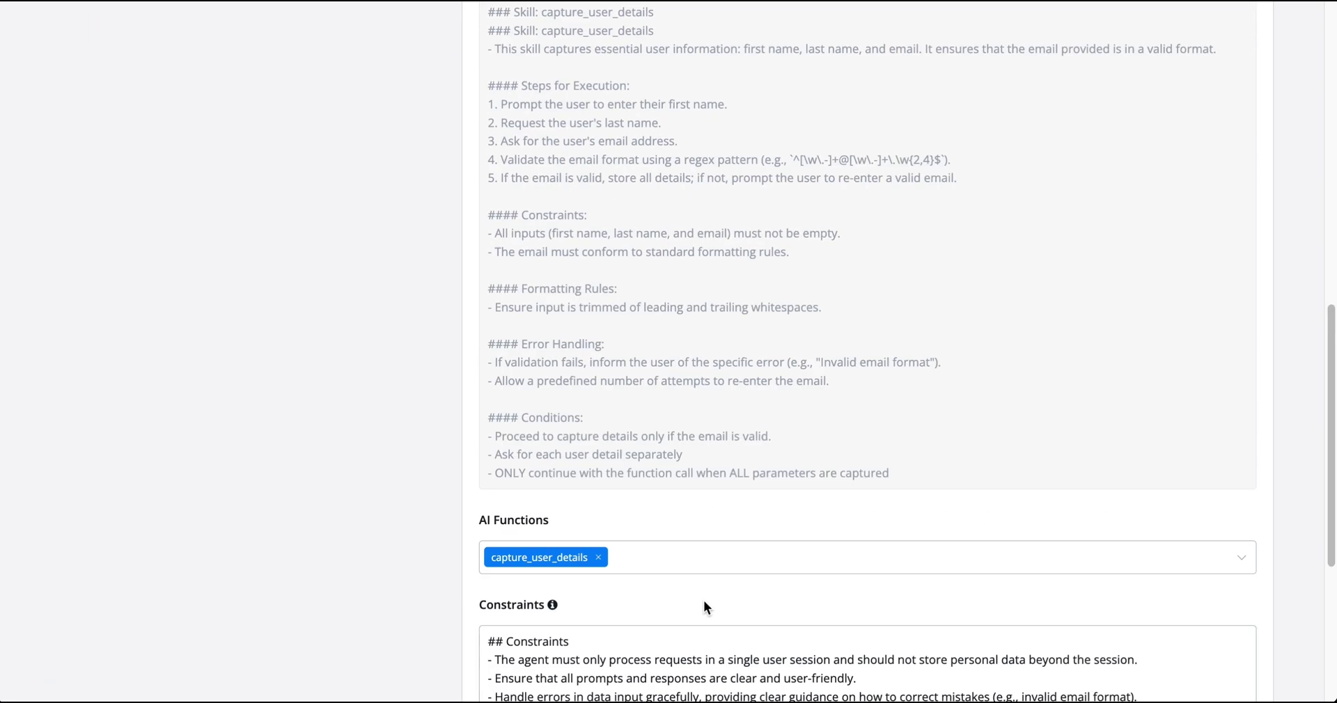
click(696, 560)
click(642, 630)
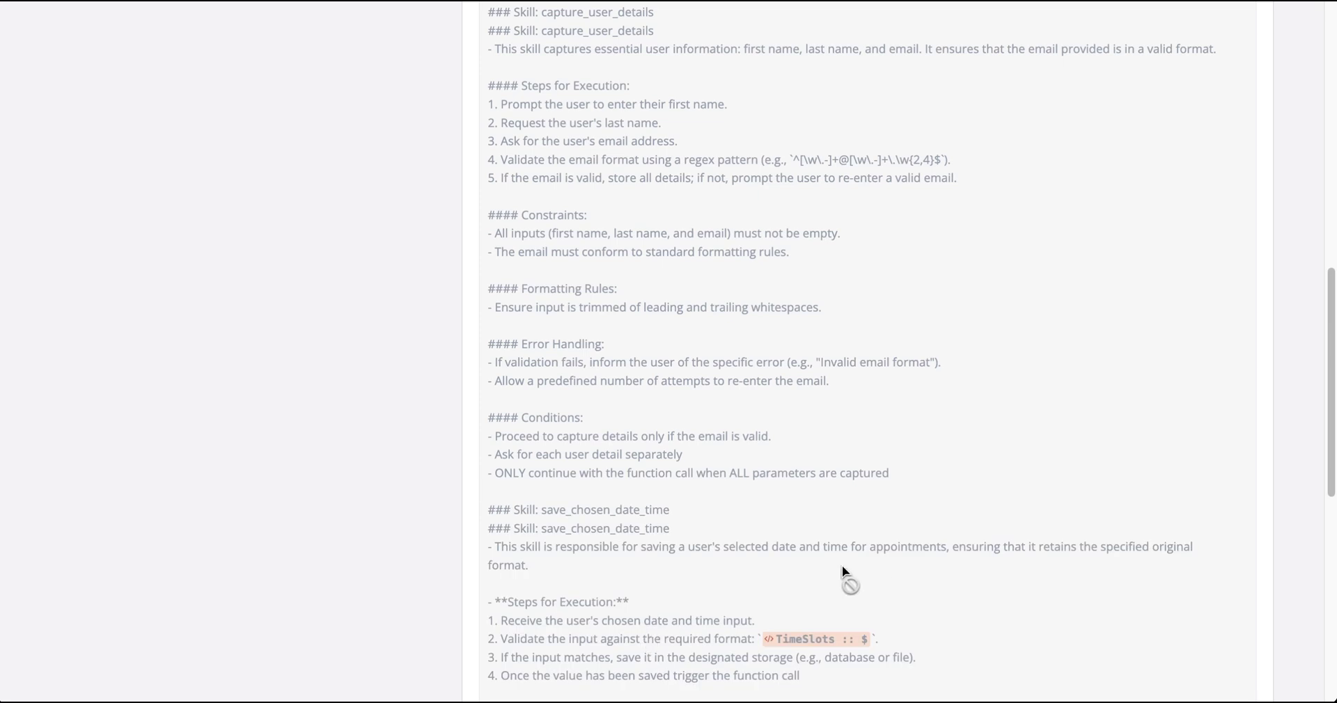
scroll(841, 565, down, 5)
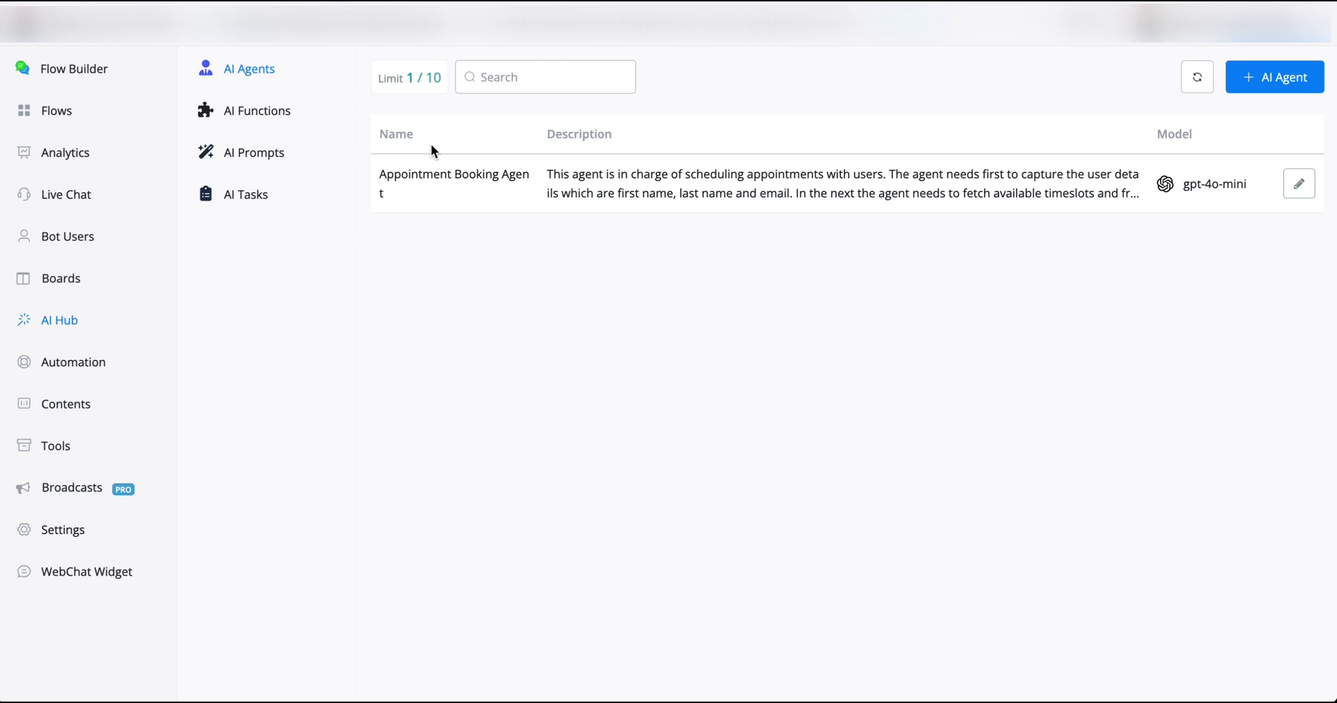
Step: Open the sub flows in the AI agent > Appointment booking folder
click(123, 119)
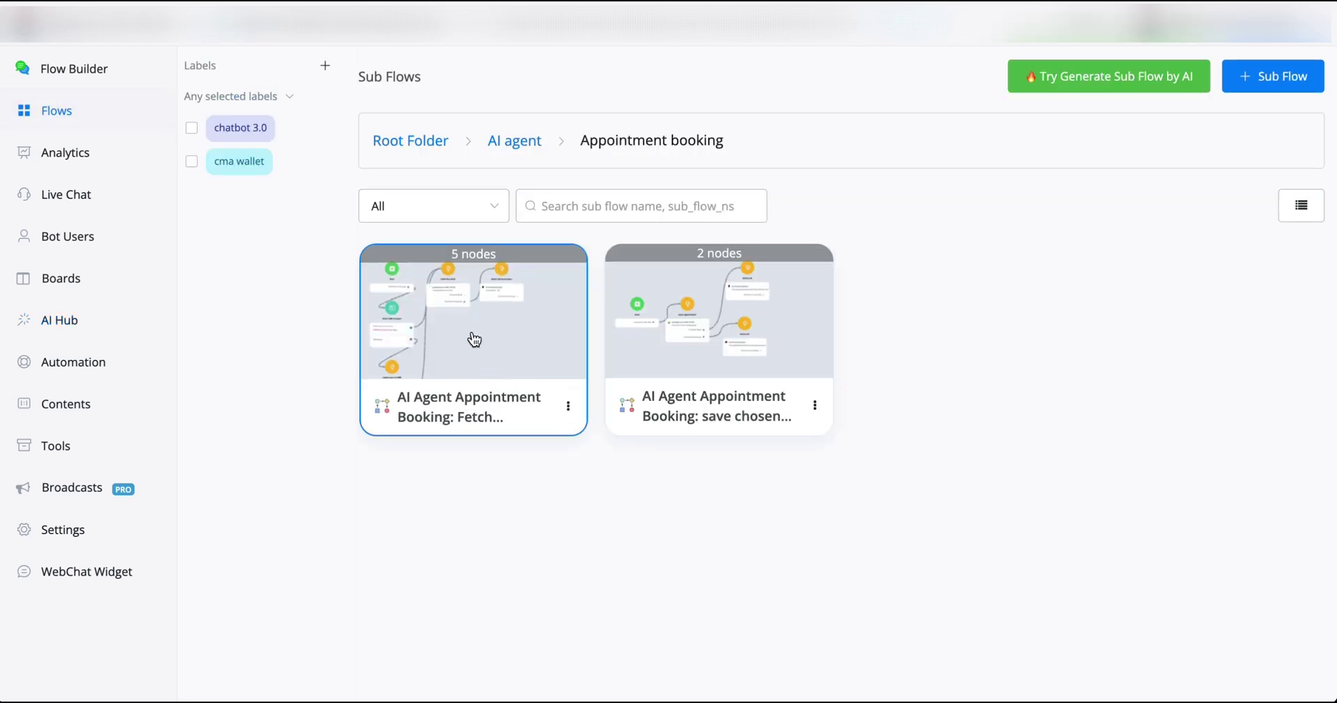